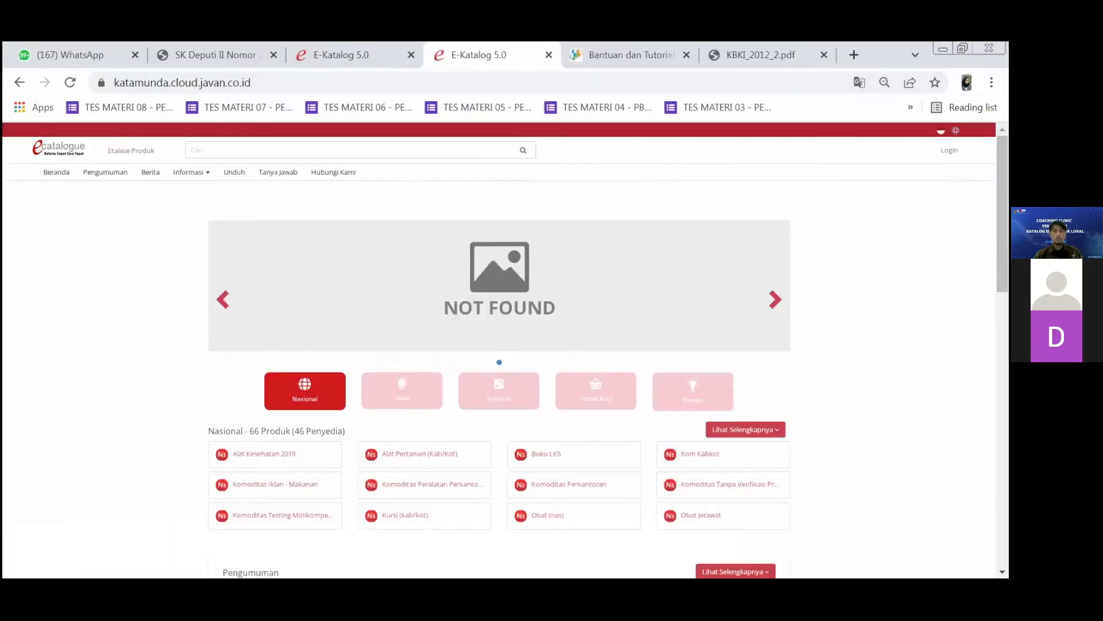
- Log in as a provider (Login Penyedia) with the account username and password
click(950, 150)
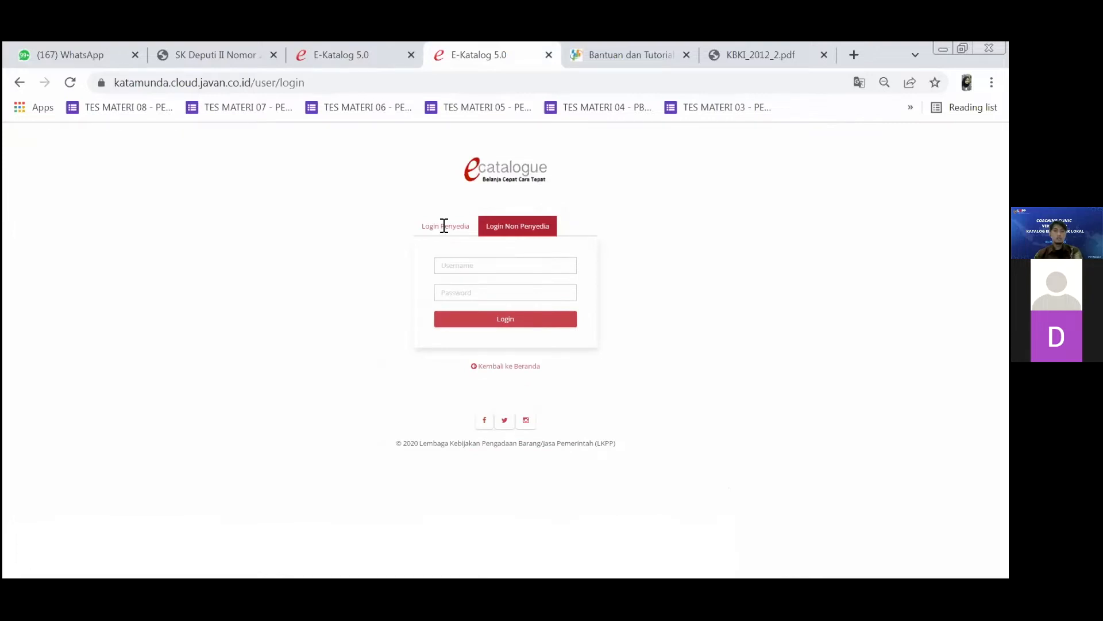
click(444, 225)
click(474, 267)
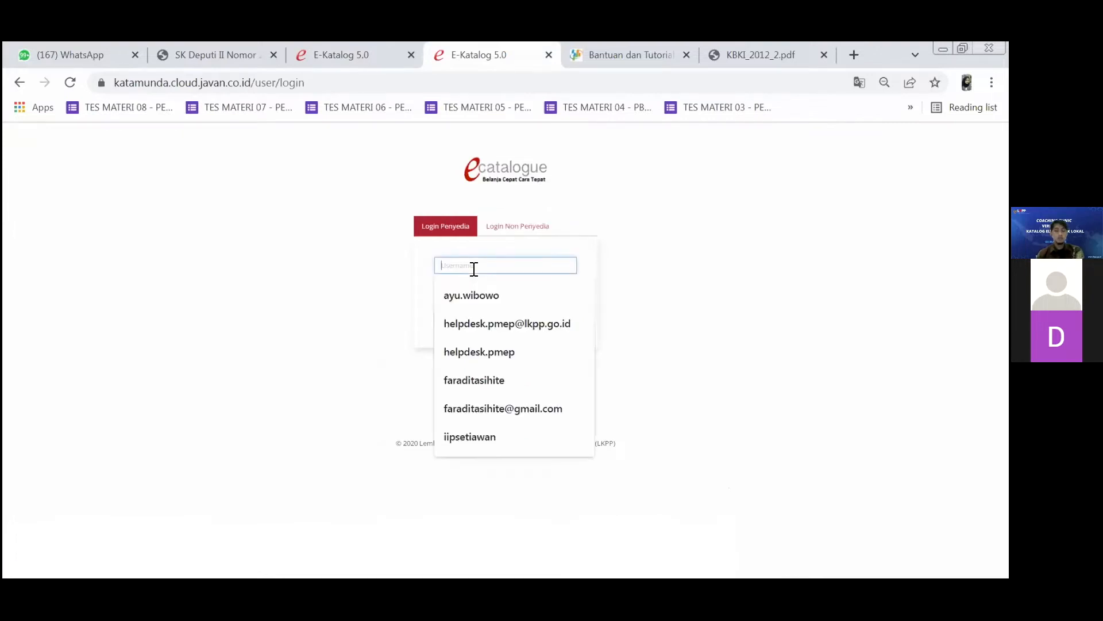
text(tarafis)
key(Tab)
text(••••••)
key(Return)
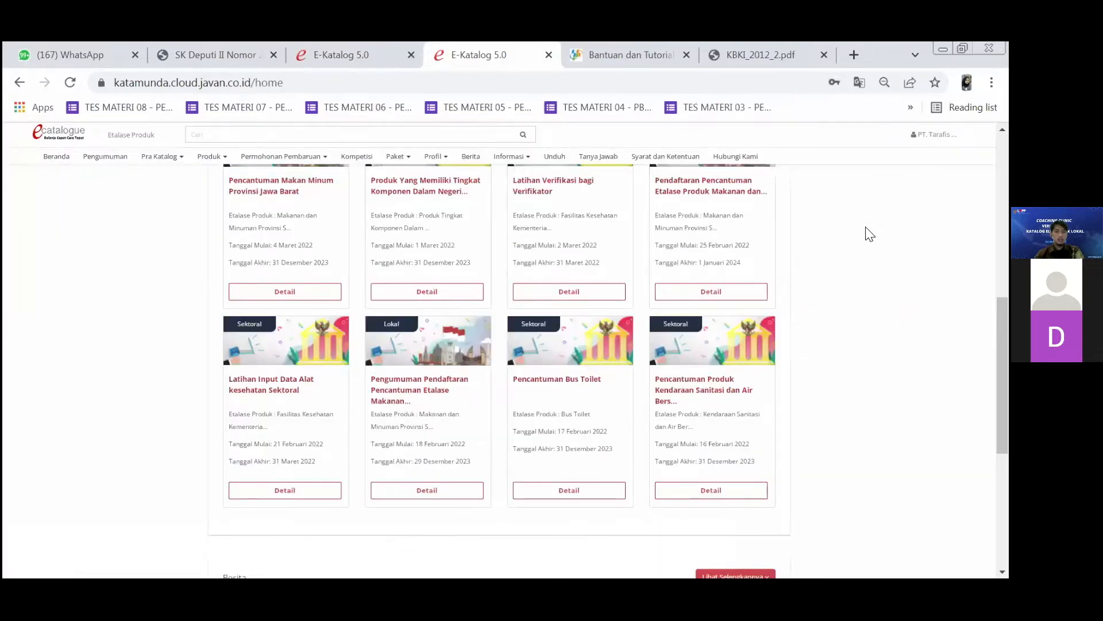
- Open the Pencantuman Makan Minum Provinsi Jawa Barat announcement from the home page's Pengumuman section
scroll(869, 234, up, 1)
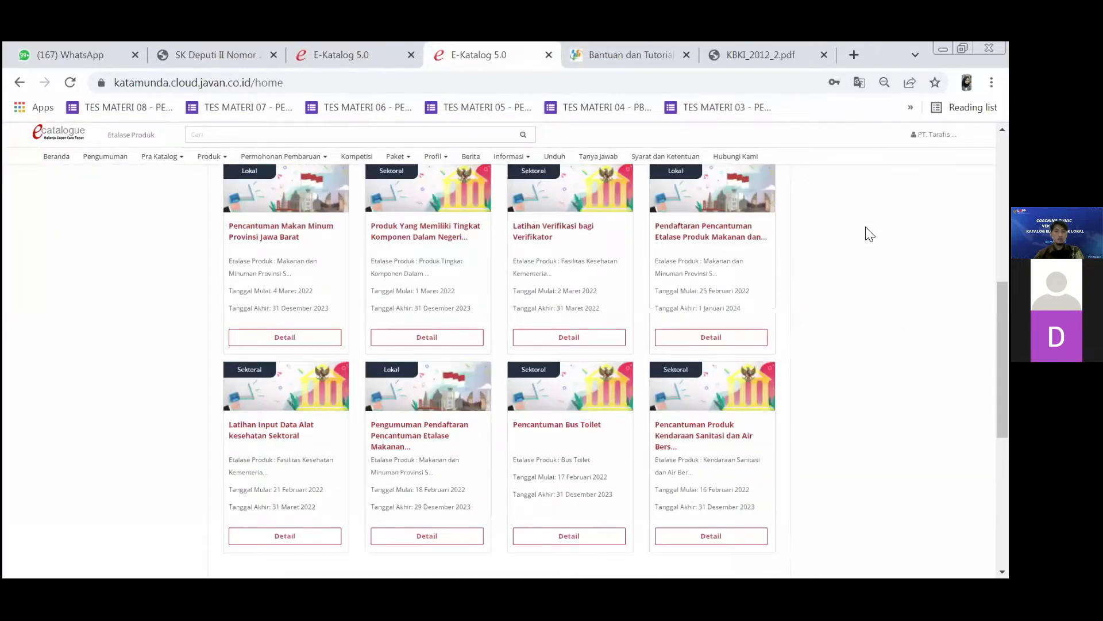
scroll(870, 234, up, 2)
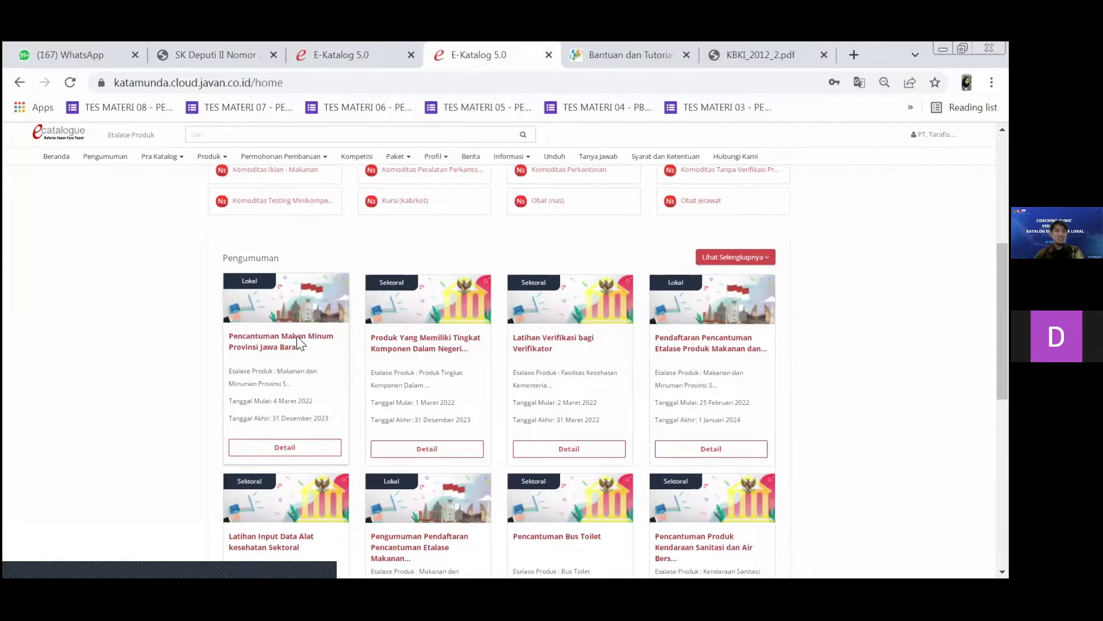
scroll(217, 250, up, 5)
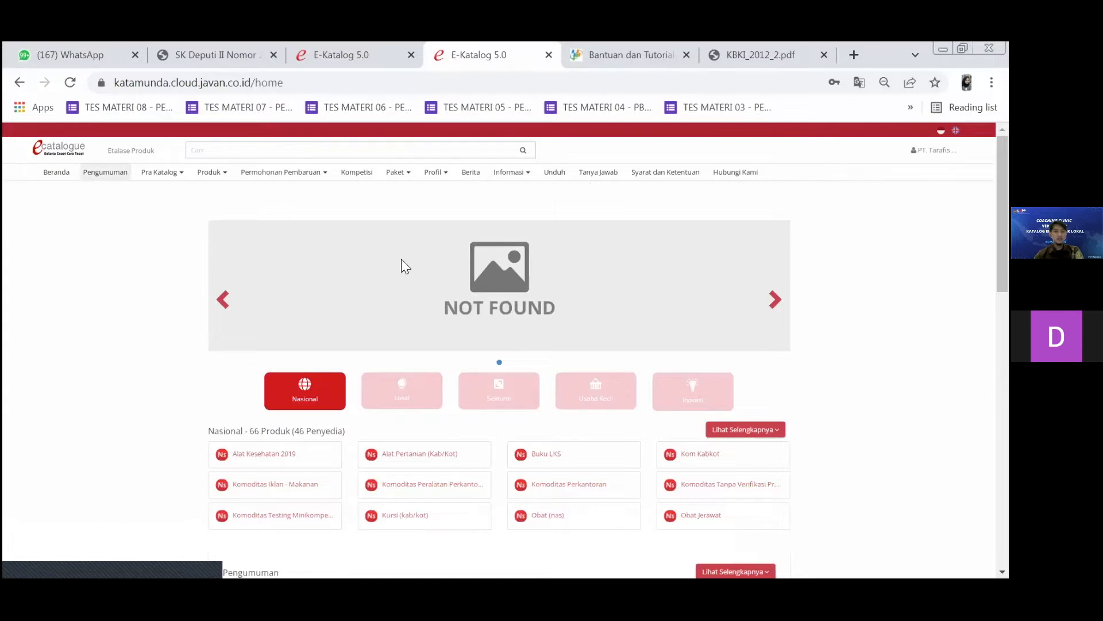
scroll(284, 335, down, 5)
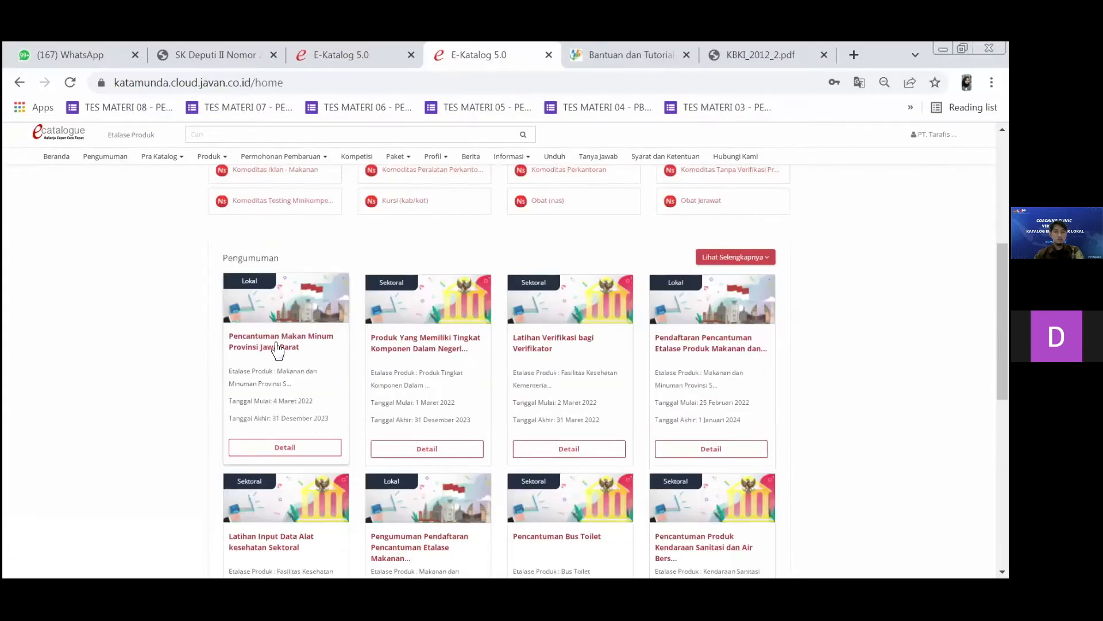
click(276, 342)
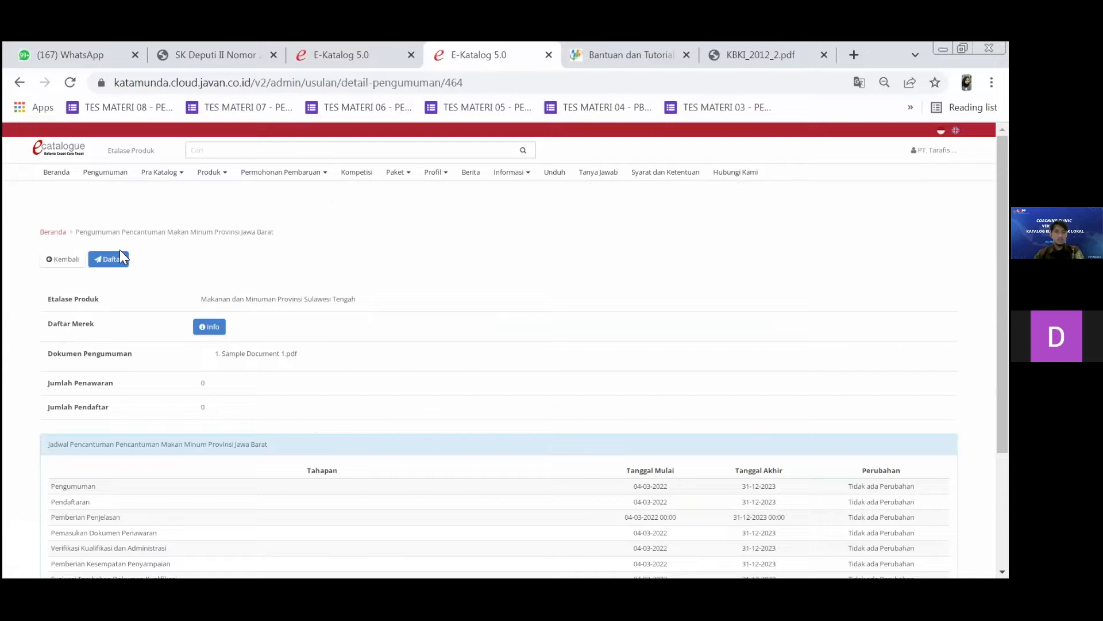
- Review the announcement's details and schedule, and register for it, agreeing to the terms
scroll(264, 283, down, 3)
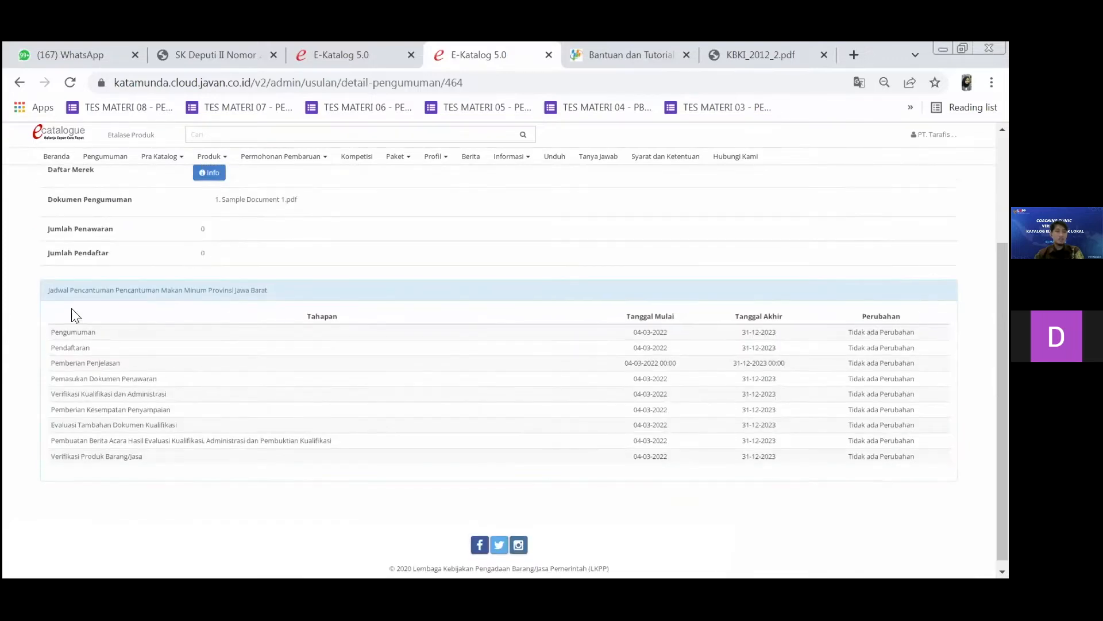
scroll(75, 313, up, 1)
double_click(228, 291)
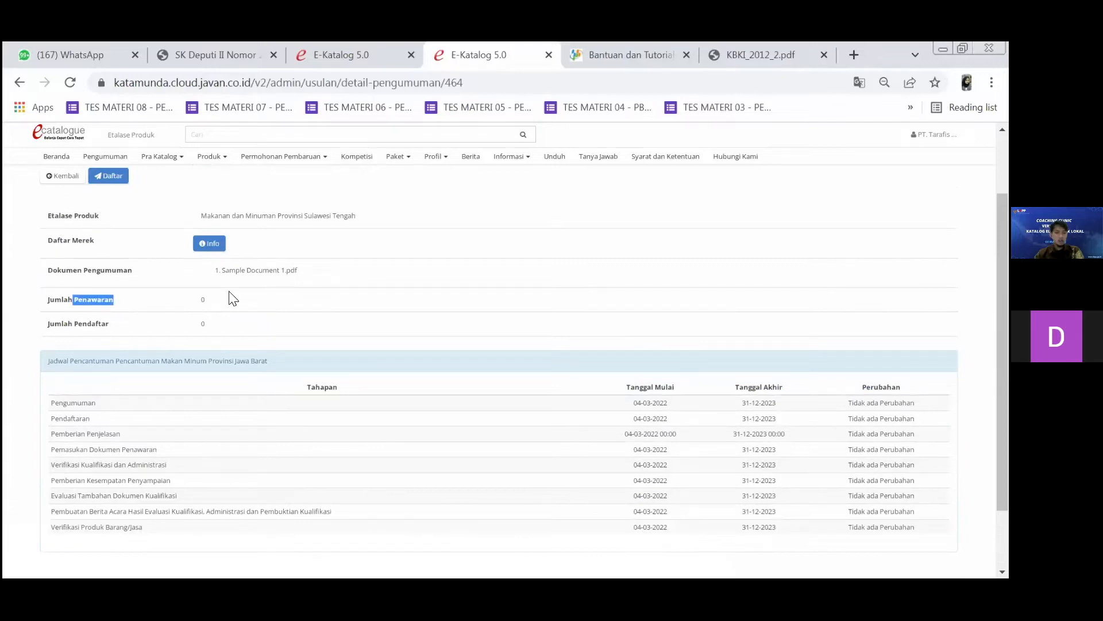
click(293, 305)
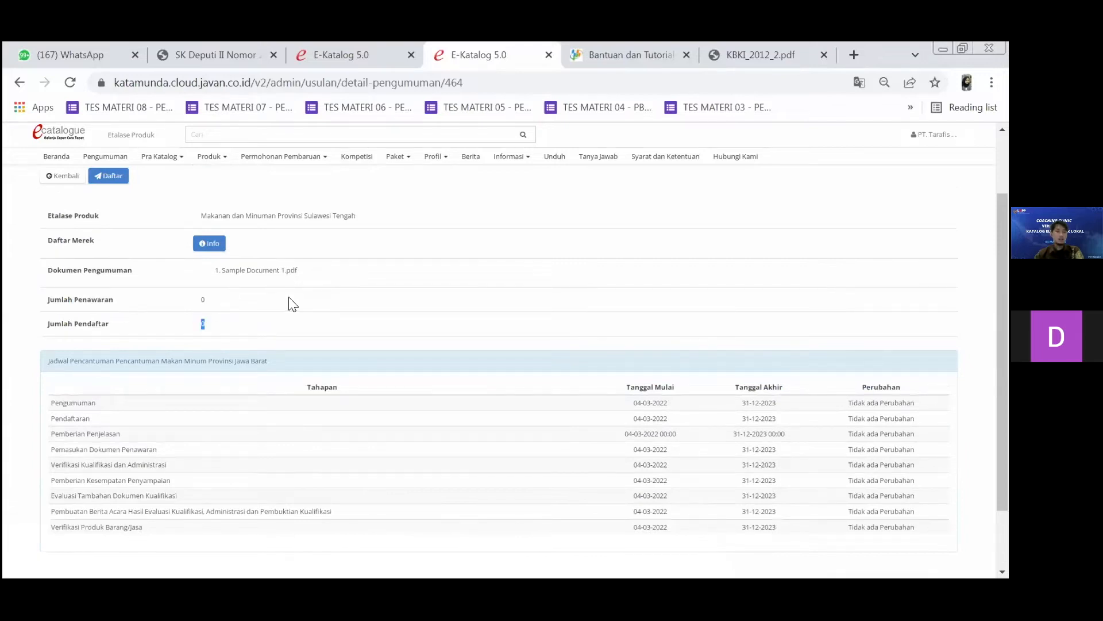
scroll(292, 300, up, 1)
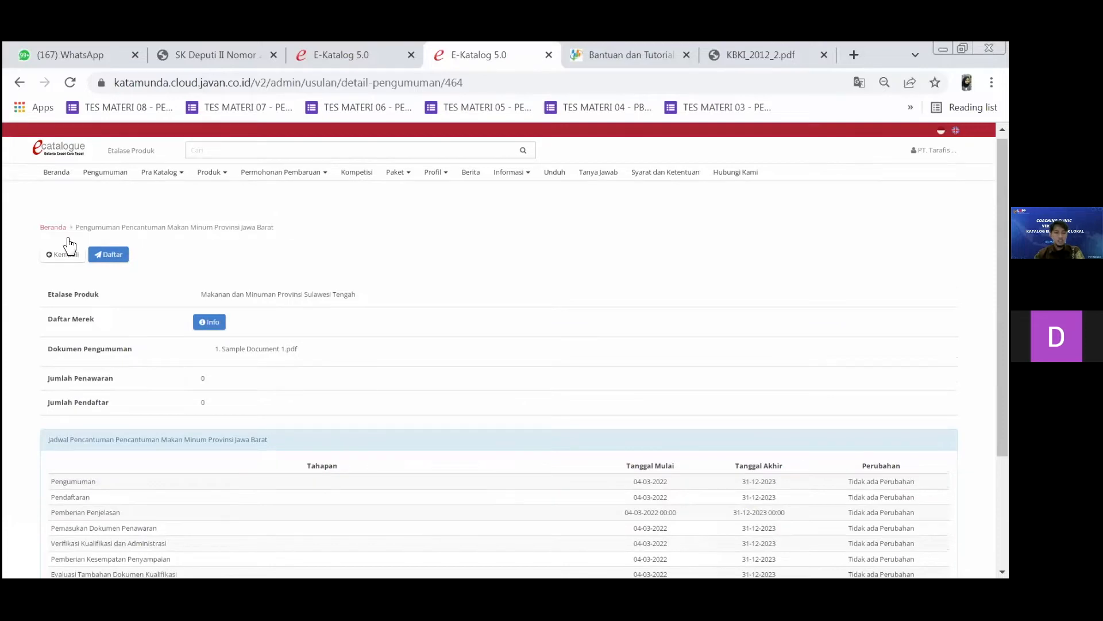
drag(225, 349, 311, 346)
click(418, 348)
click(107, 254)
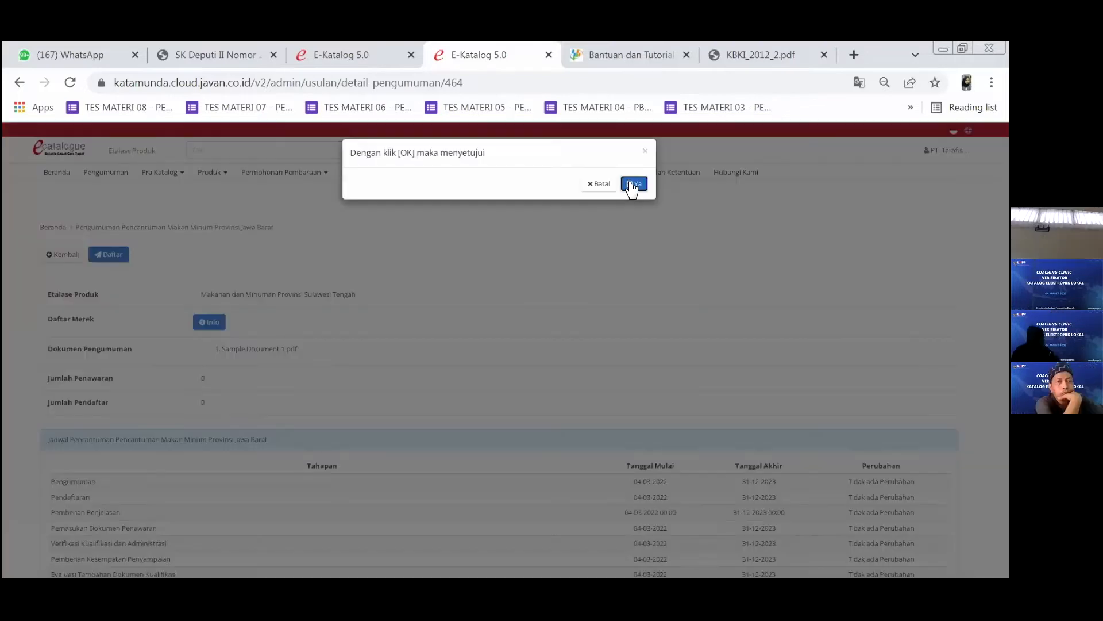
click(633, 185)
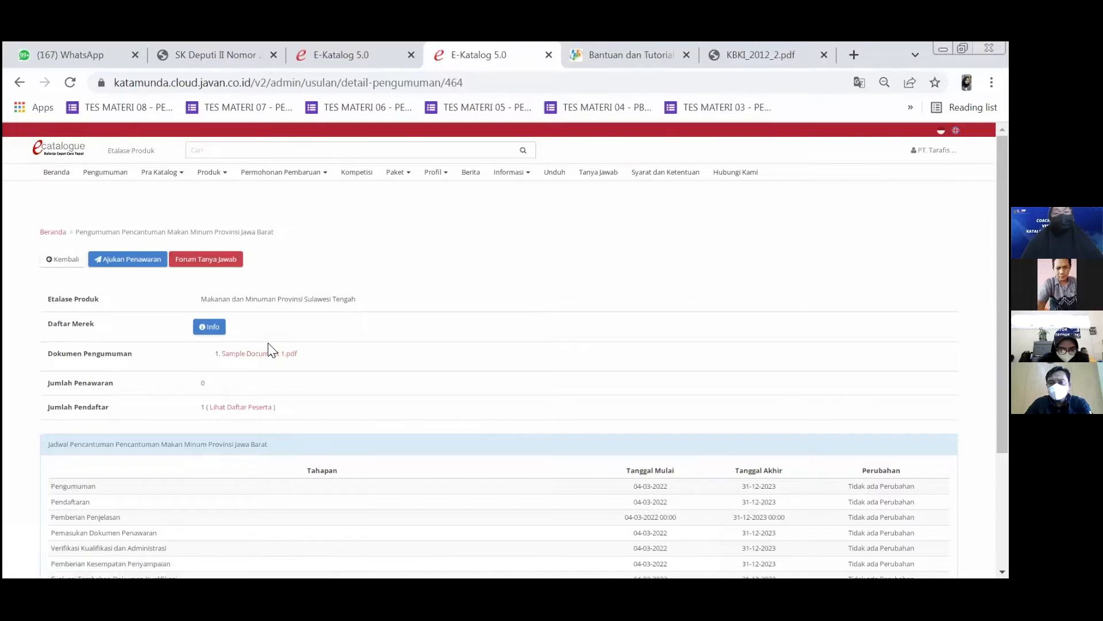
- Open the question-and-answer forum (Forum Tanya Jawab) of the announcement
scroll(422, 372, down, 1)
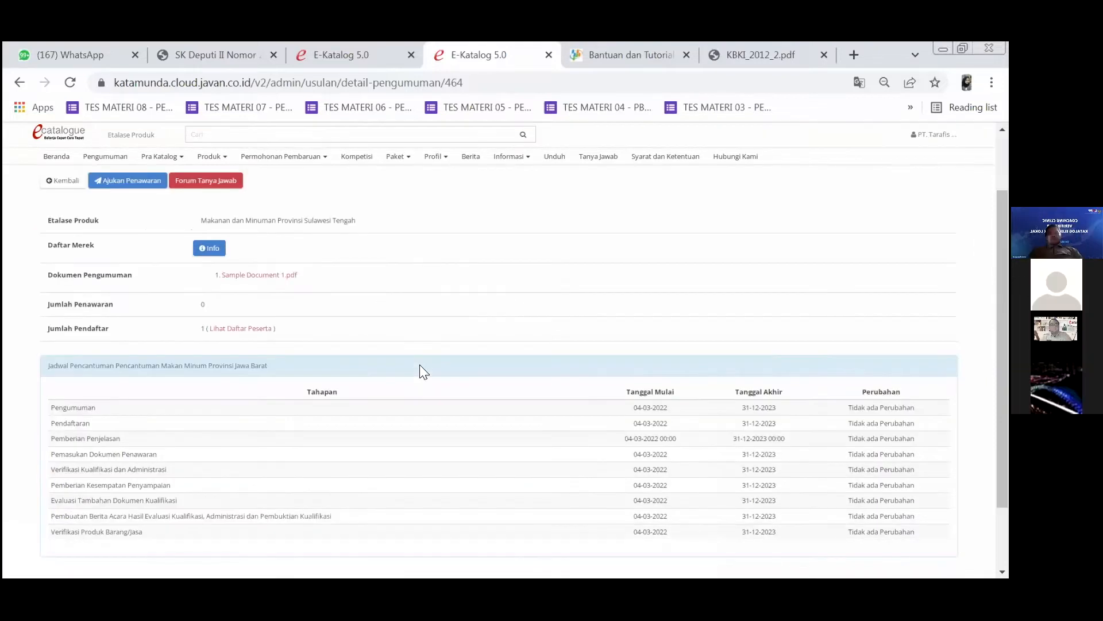
scroll(420, 366, up, 1)
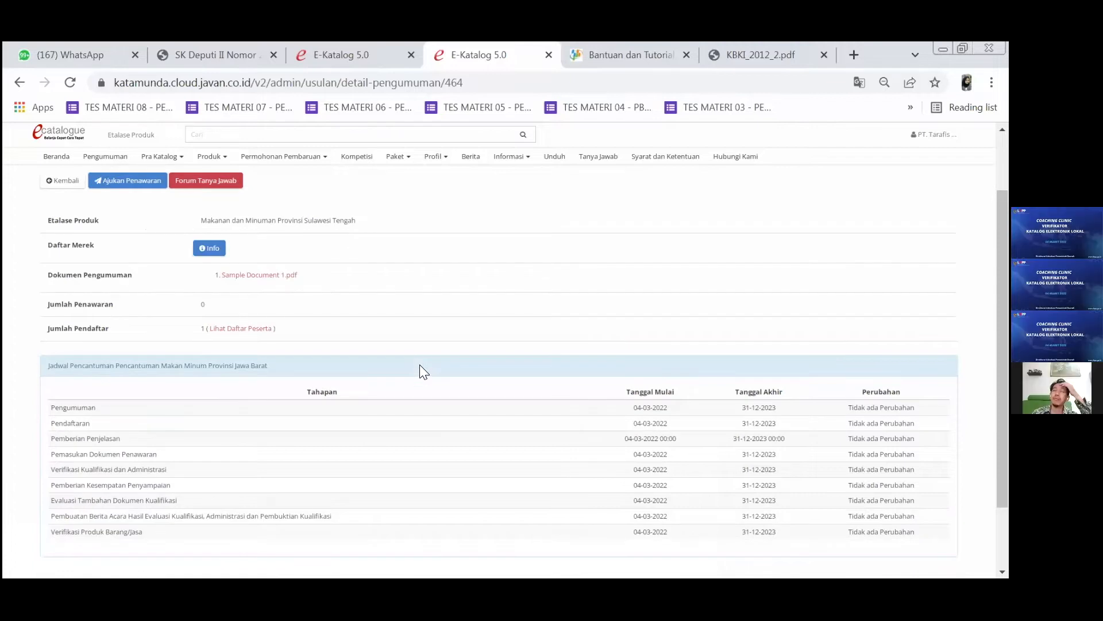
scroll(419, 364, up, 1)
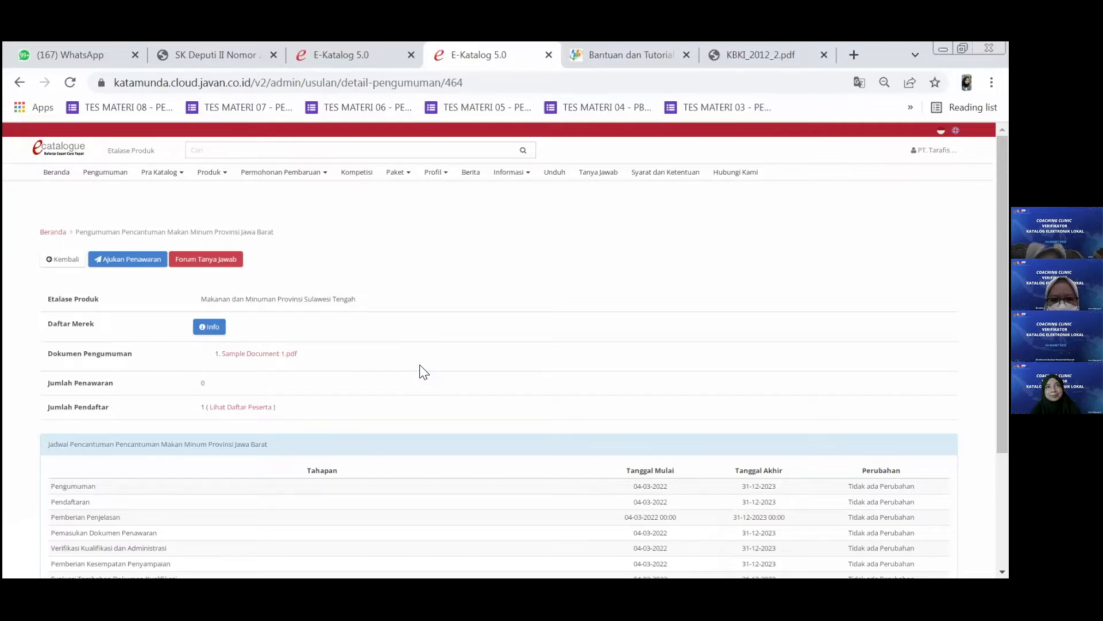
click(218, 260)
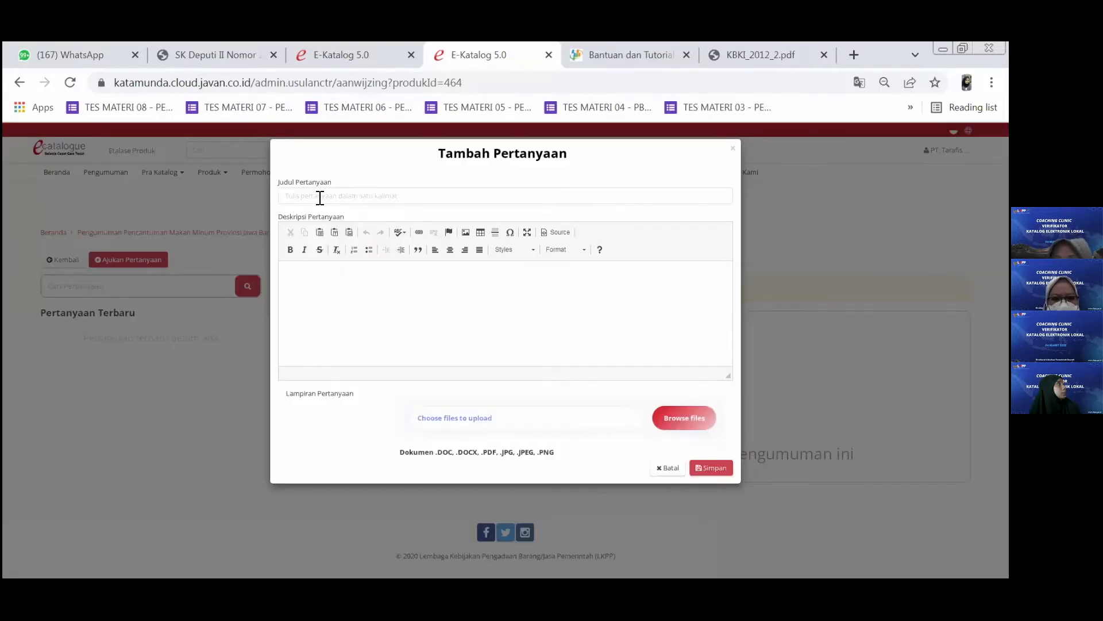
click(309, 200)
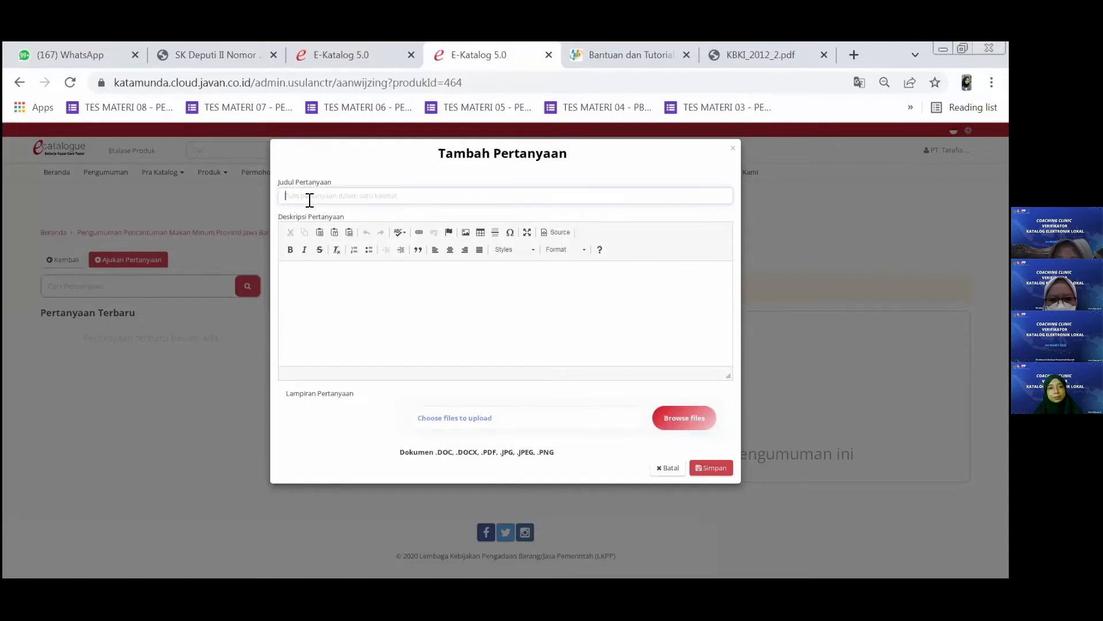
text(Dokumen Izin Hieg)
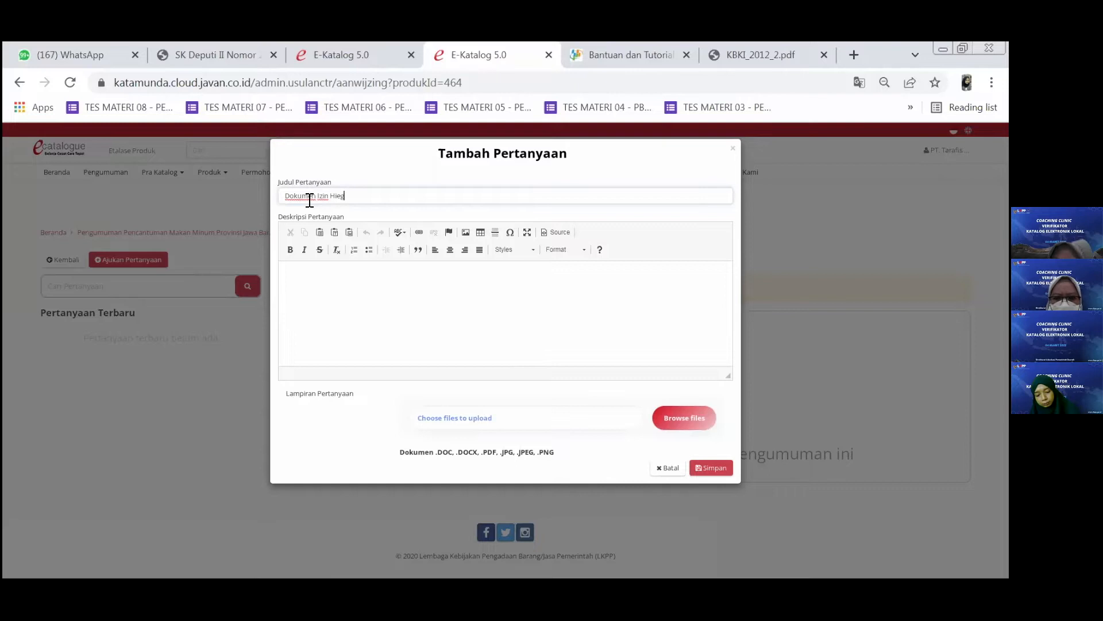
click(305, 287)
text(Bagaimana bisa)
key(BackSpace)
key(BackSpace)
text(la masa berlaku dokumen)
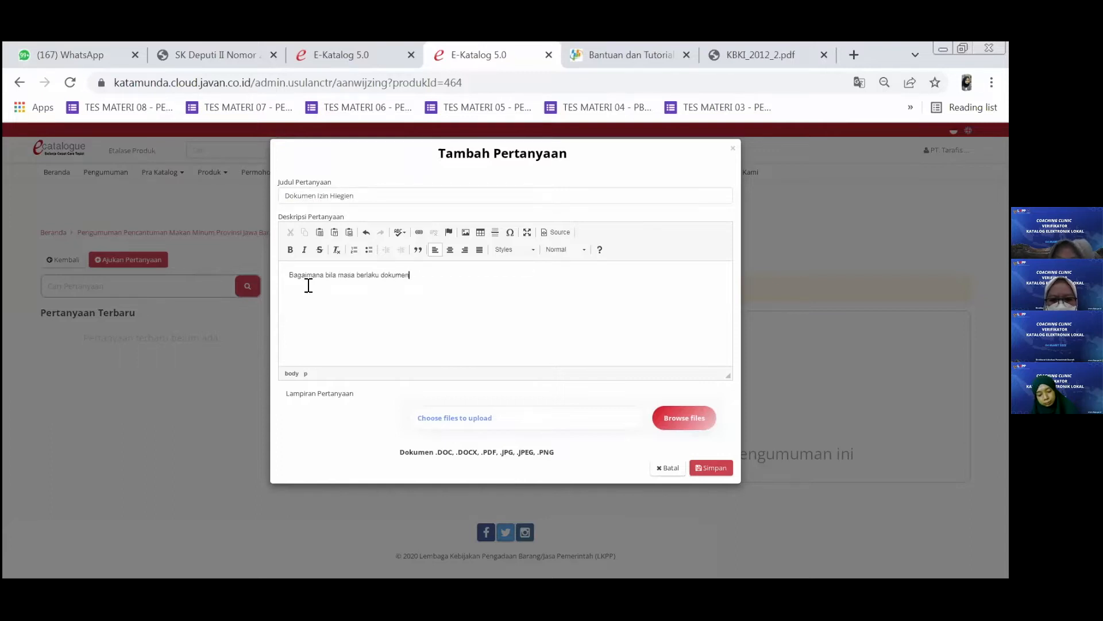
text( tebu)
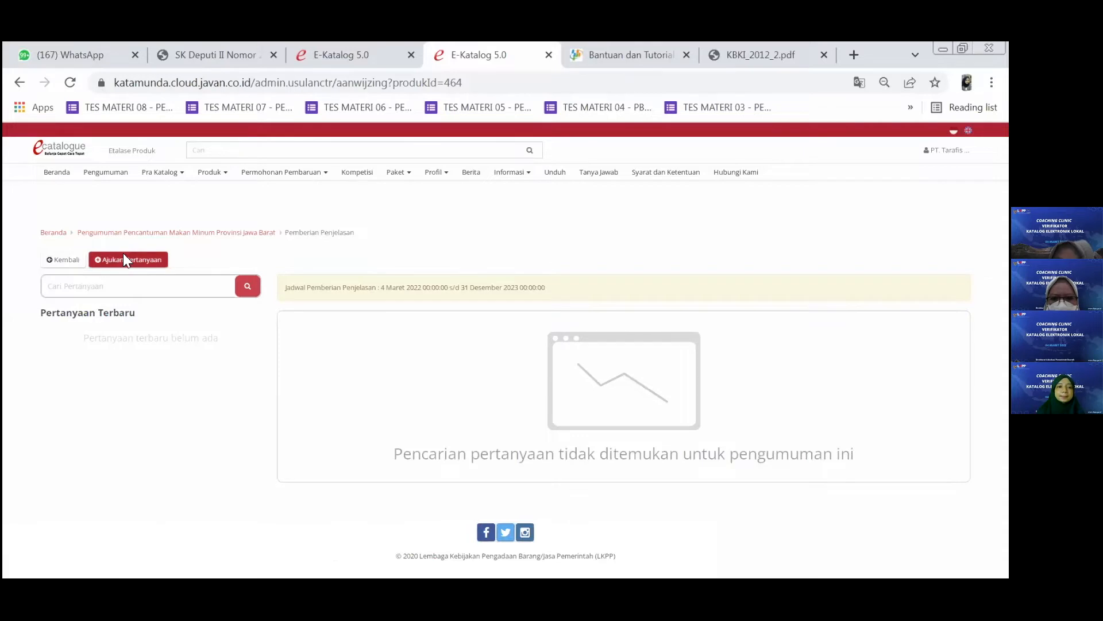
- Submit a forum question titled "izin heigen" with the description "bagaimana bila masa berlaku dokumen tersebut sudah berakhir, apakah dapat dimasukan ?"
click(126, 260)
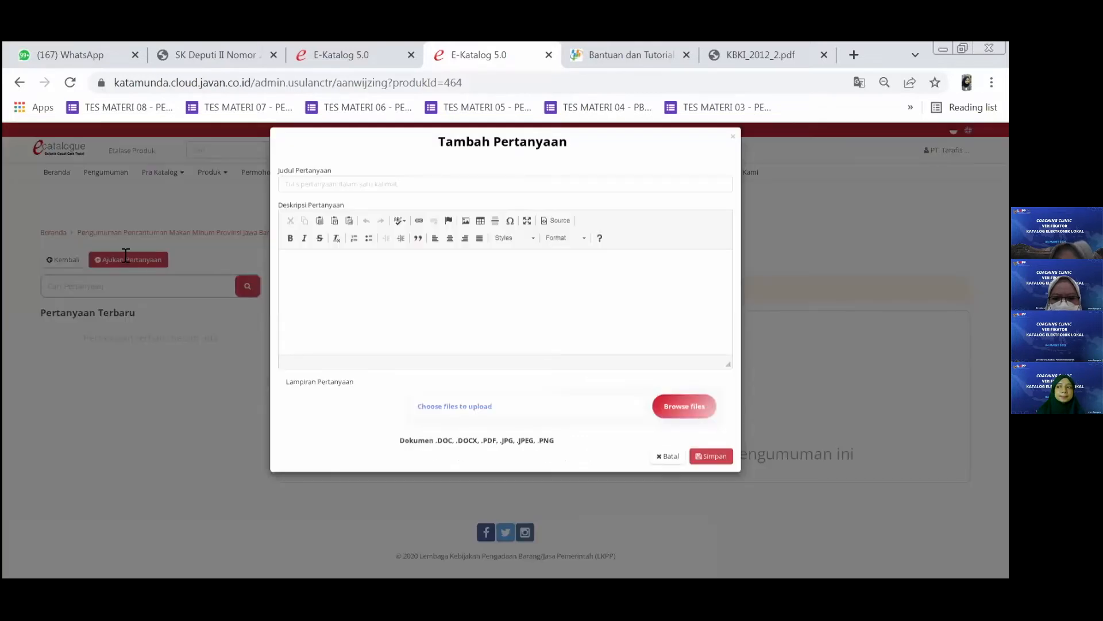
click(466, 198)
text(izin heigen)
key(Tab)
text(bagaimana bila masa berlaku dokumen tersebut sudah berakhir, apakah dapat dimasukan ?)
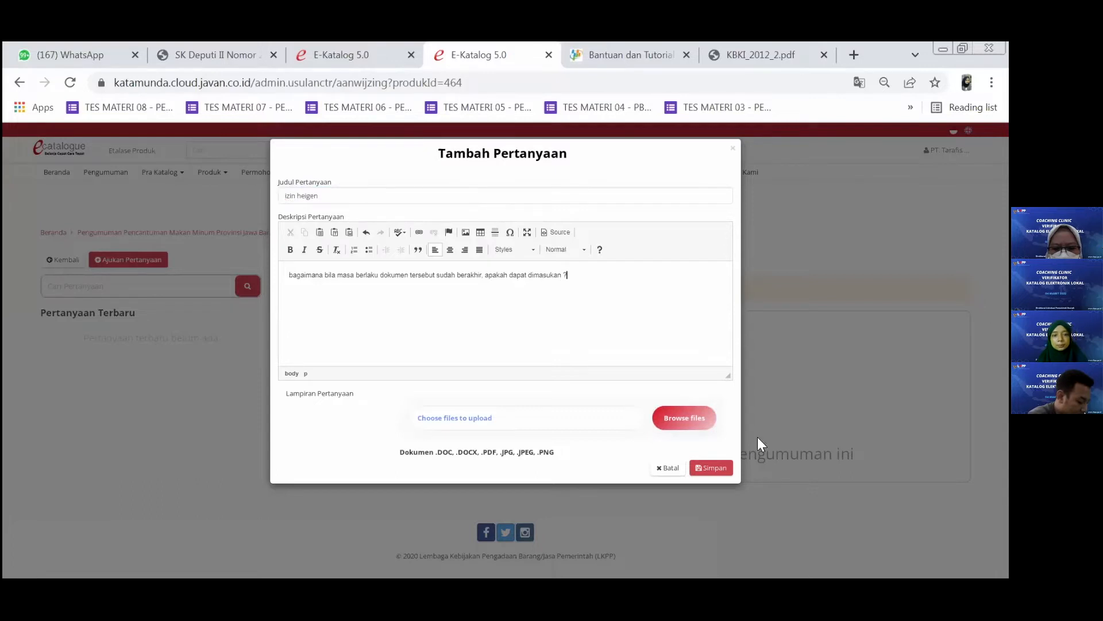
click(708, 470)
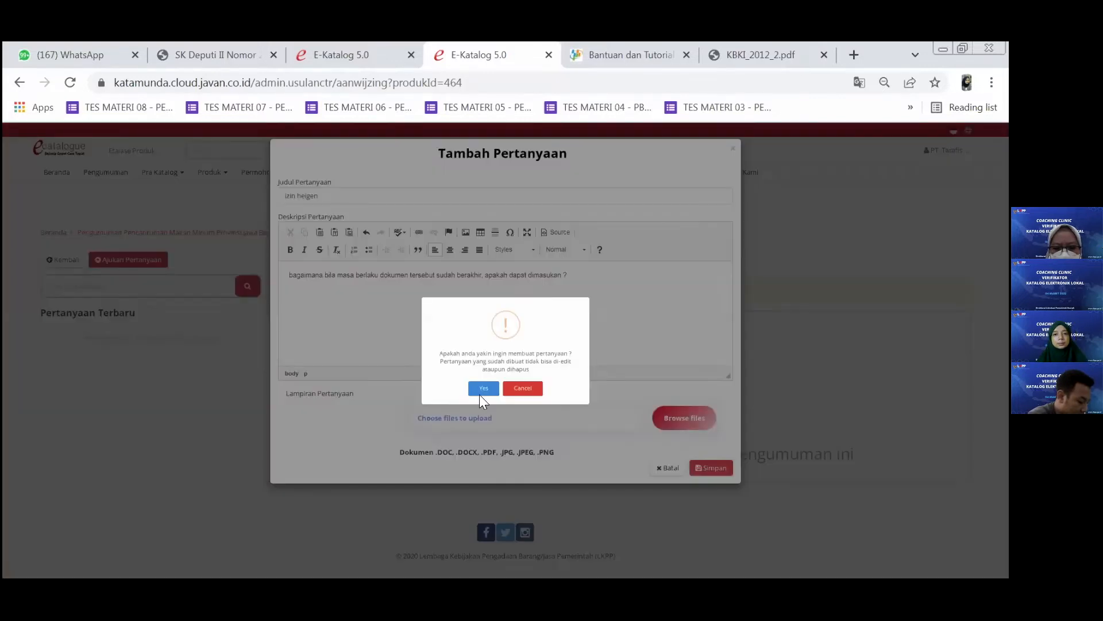
click(482, 391)
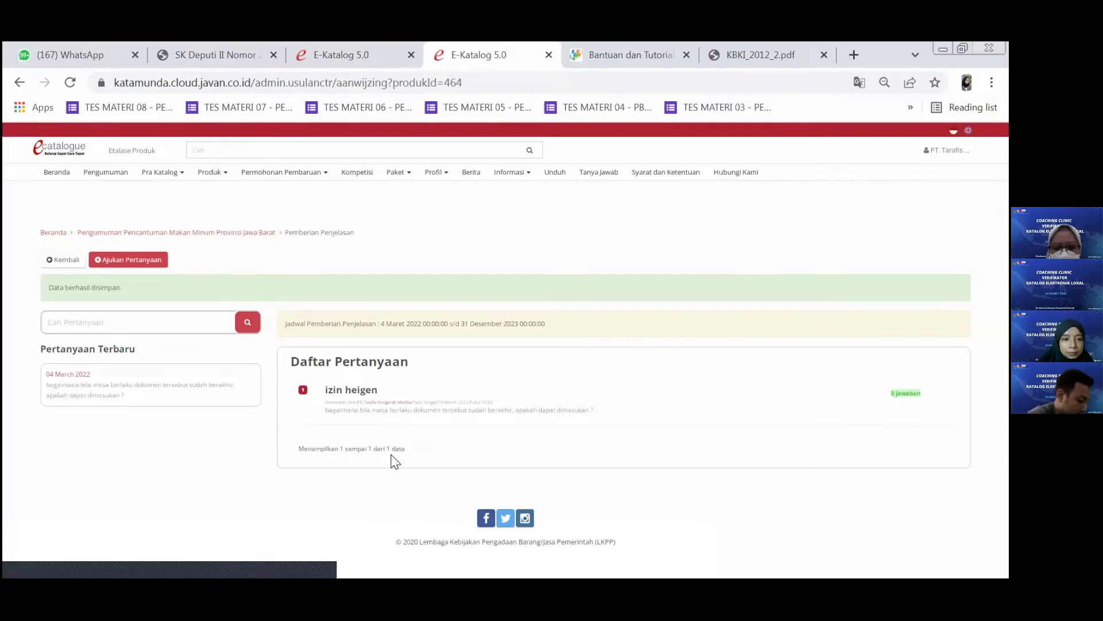
- Return from the forum to the announcement's details and start submitting an offer (Ajukan Penawaran)
click(66, 262)
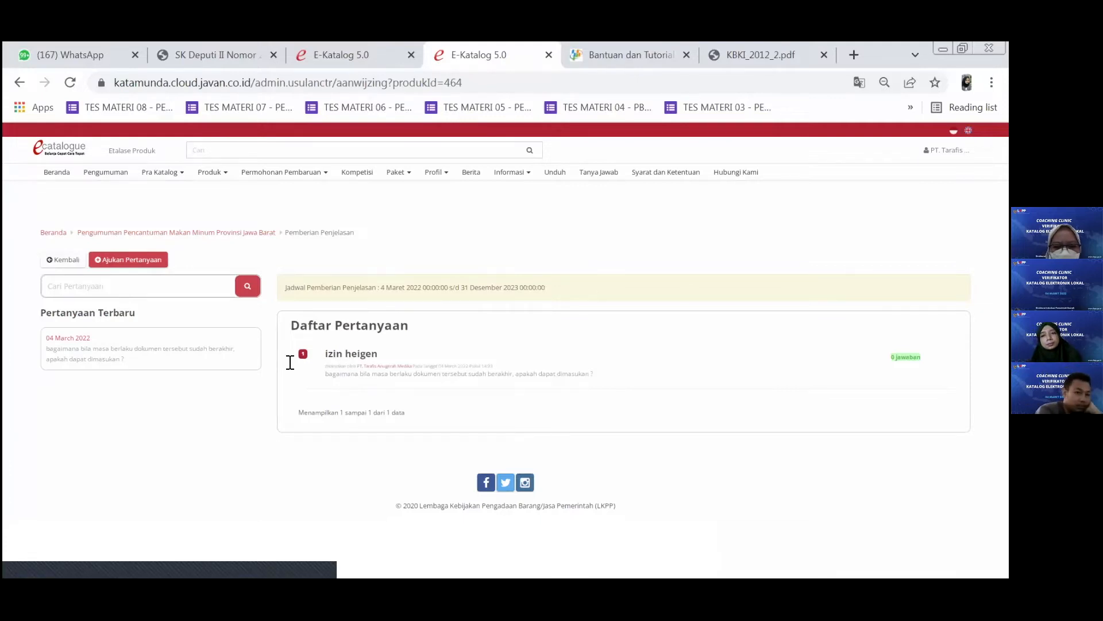
click(59, 263)
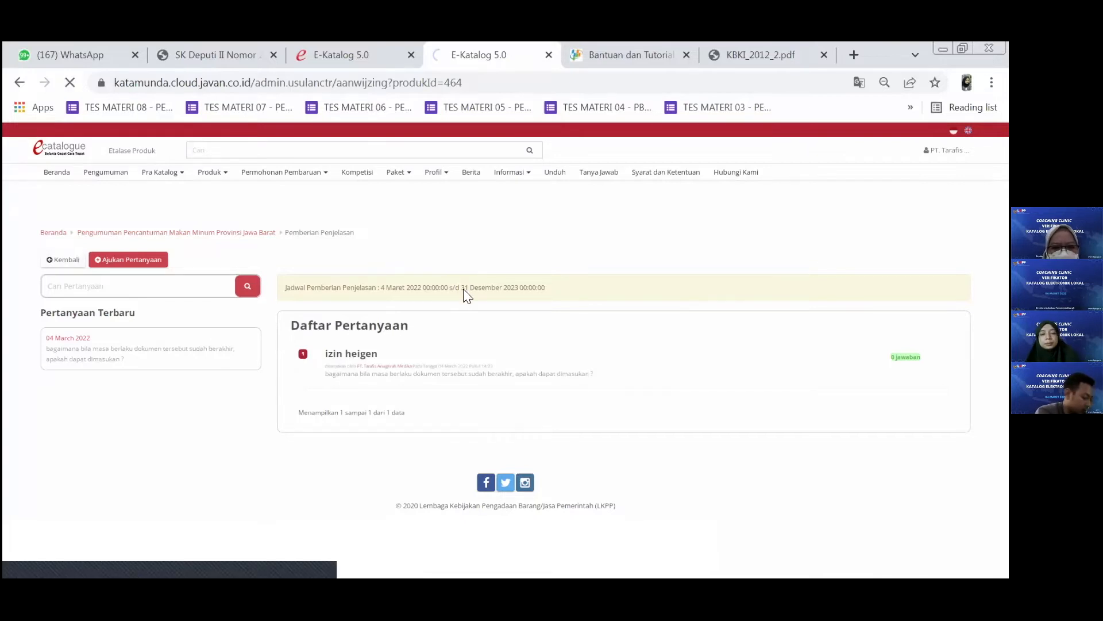
scroll(464, 289, up, 2)
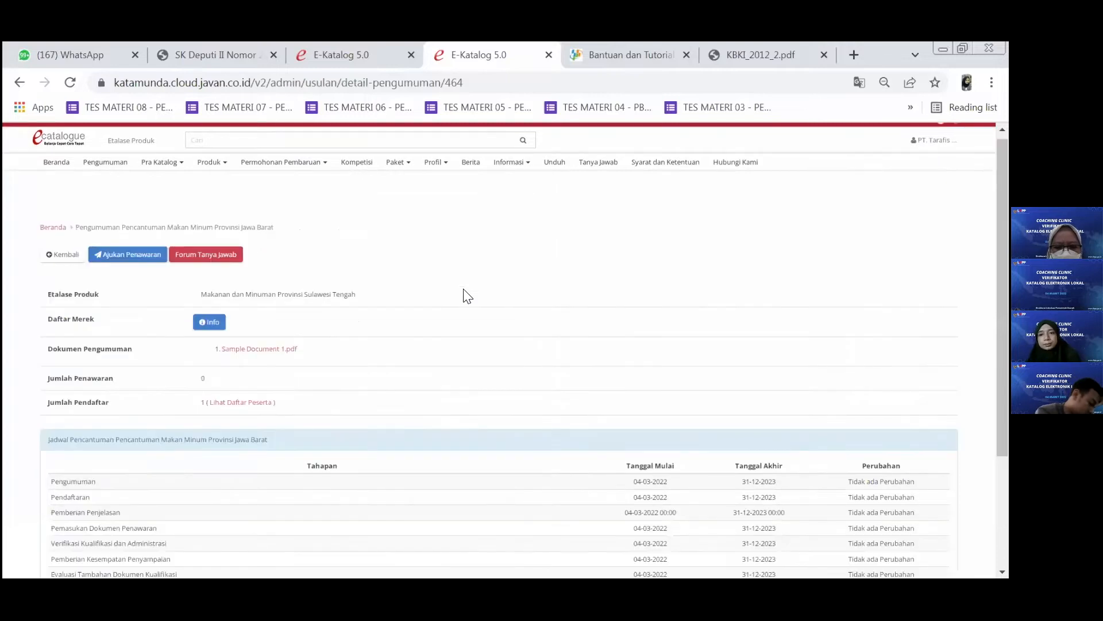
scroll(463, 289, down, 3)
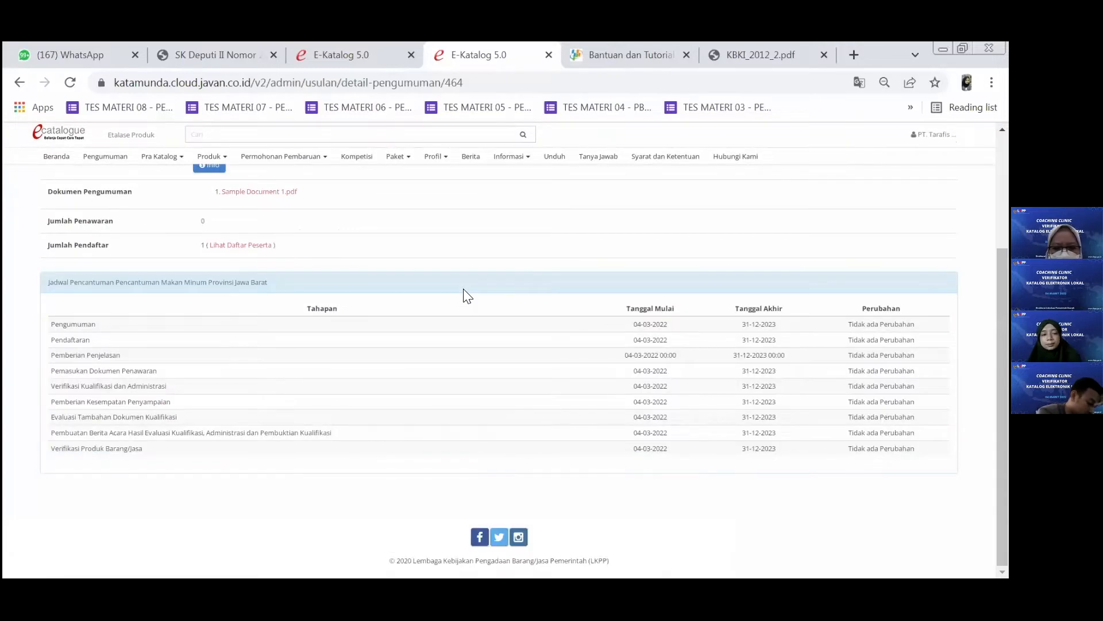
scroll(464, 290, up, 3)
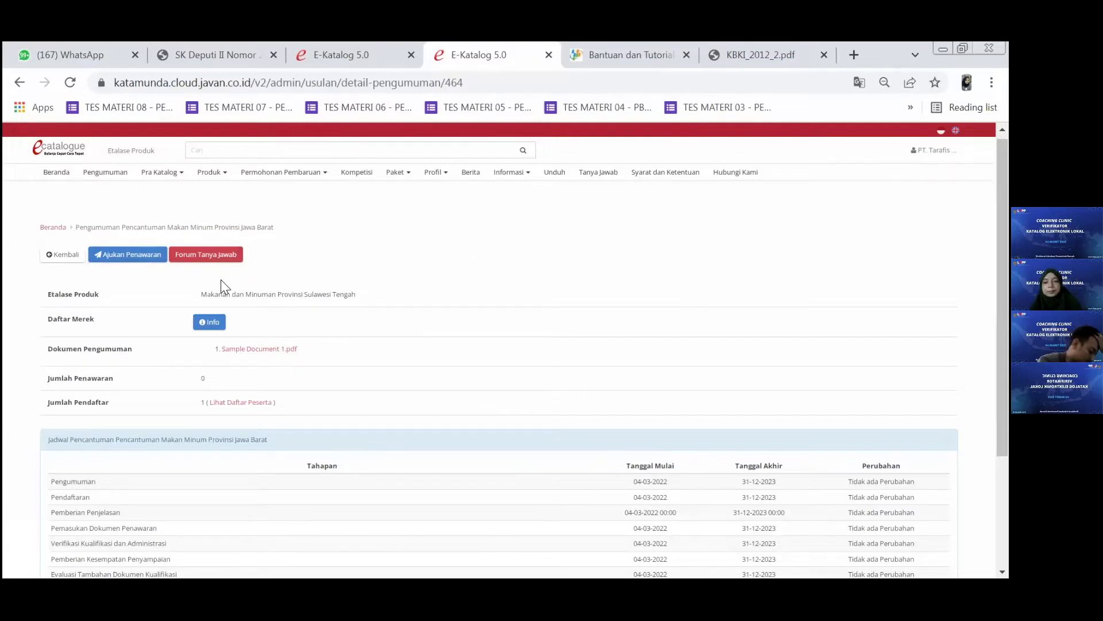
click(120, 258)
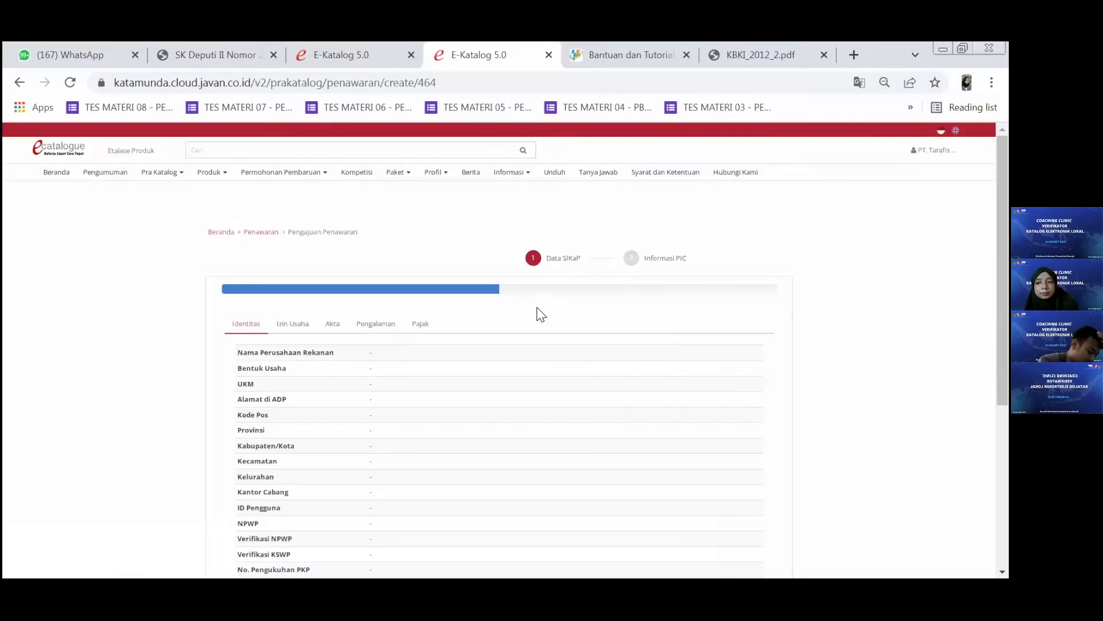
- Review the company identity fields (Identitas) in the SIKaP data of the offer submission
scroll(536, 311, down, 3)
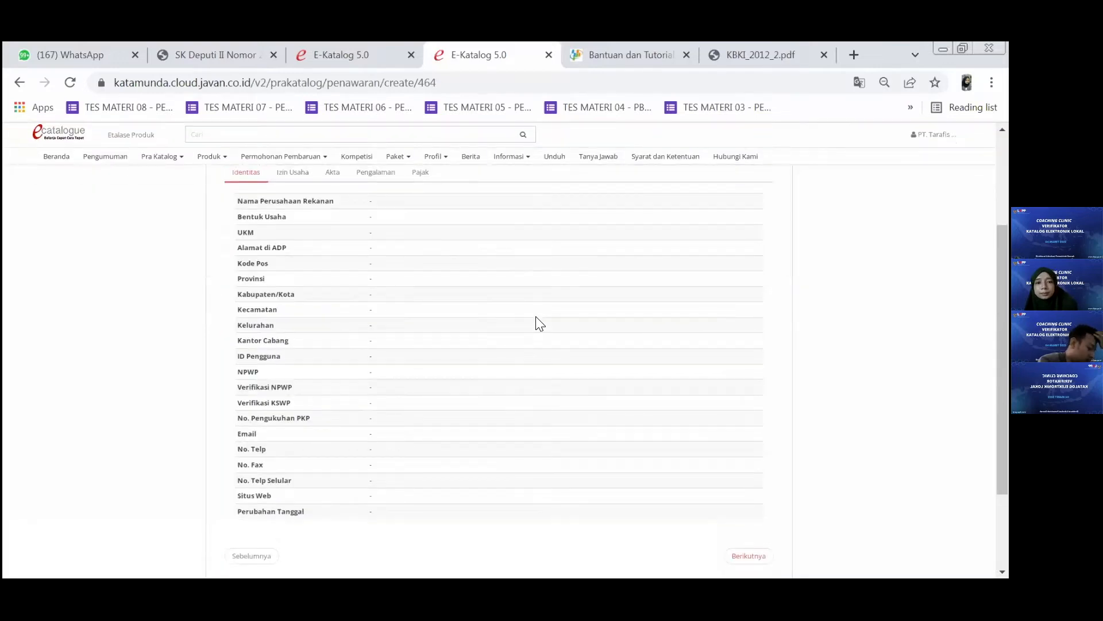
scroll(536, 321, up, 2)
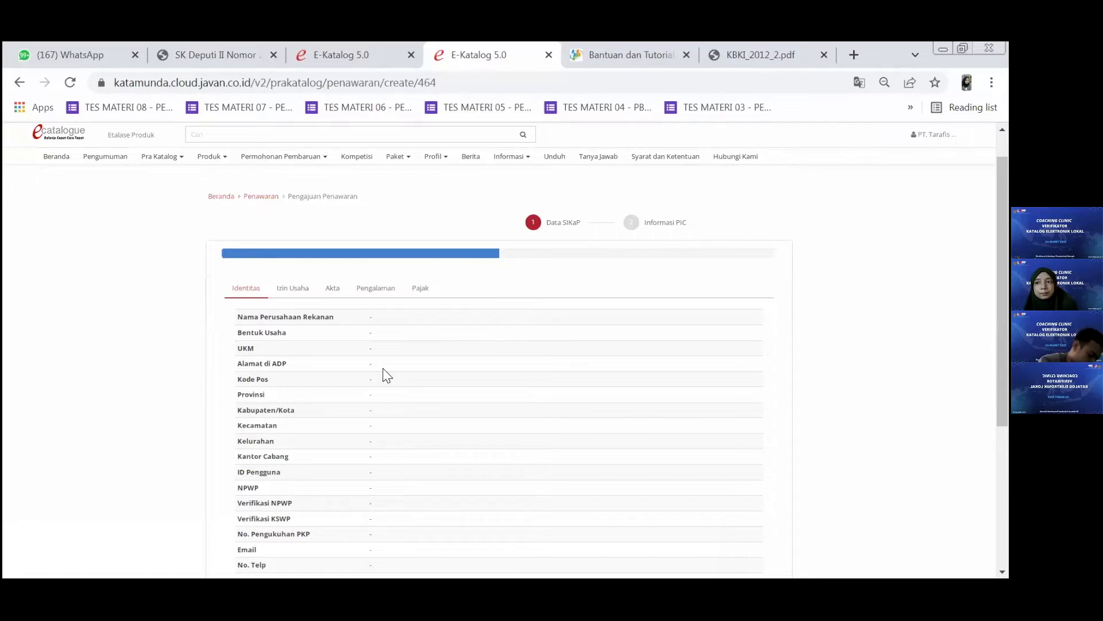
scroll(439, 396, down, 1)
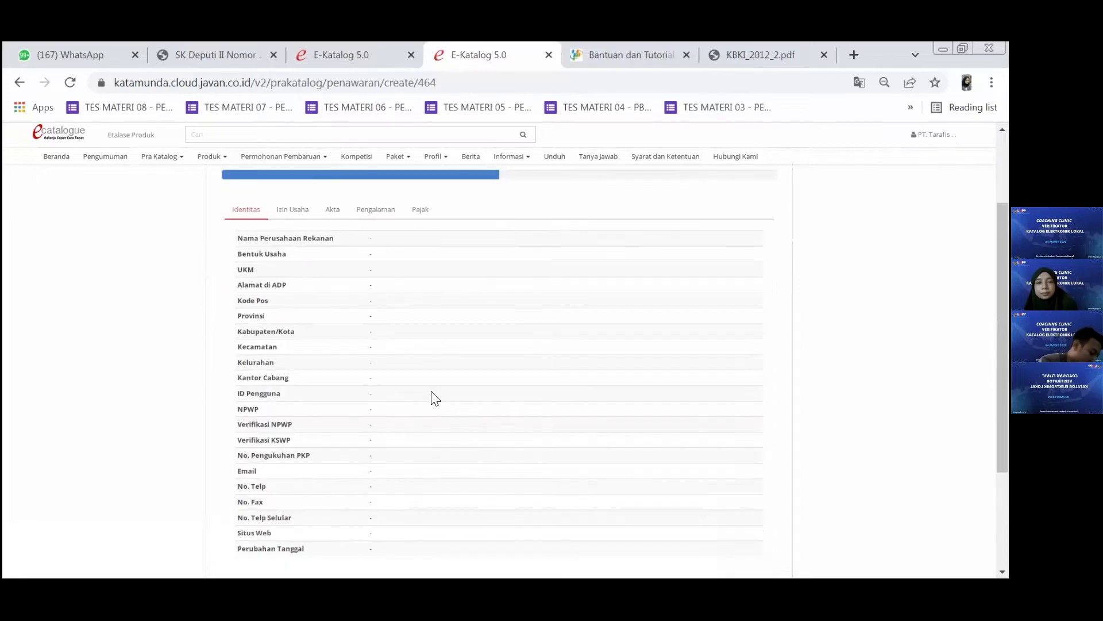
scroll(432, 396, down, 2)
scroll(423, 360, up, 4)
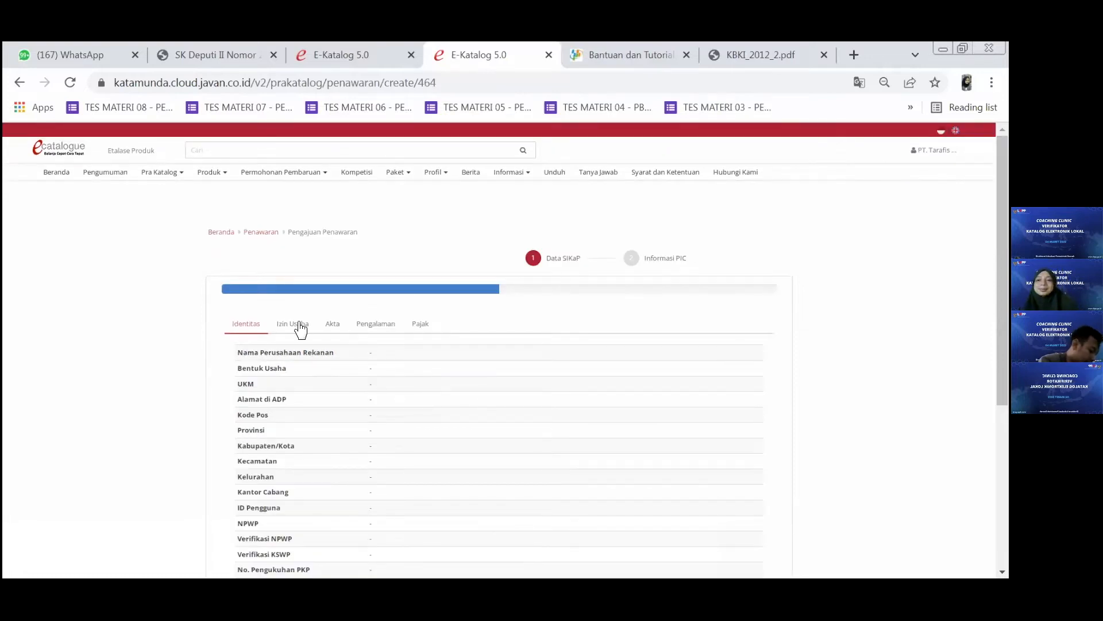
- Look through the Akta, Pengalaman, Pajak and Izin Usaha sections of the SIKaP data
click(345, 333)
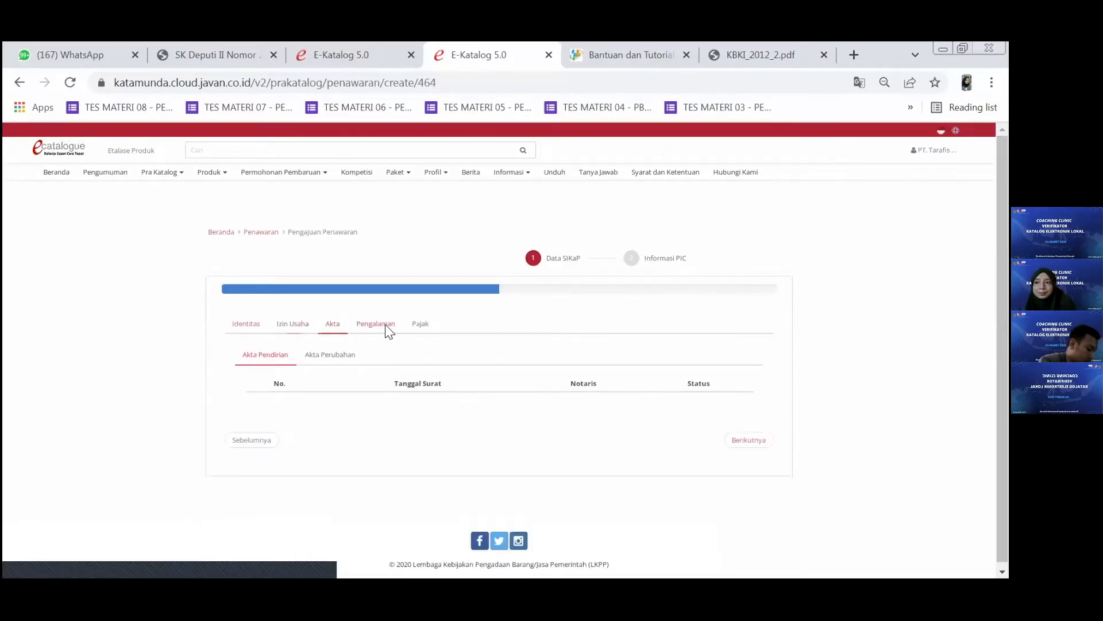
click(386, 328)
click(430, 325)
click(304, 328)
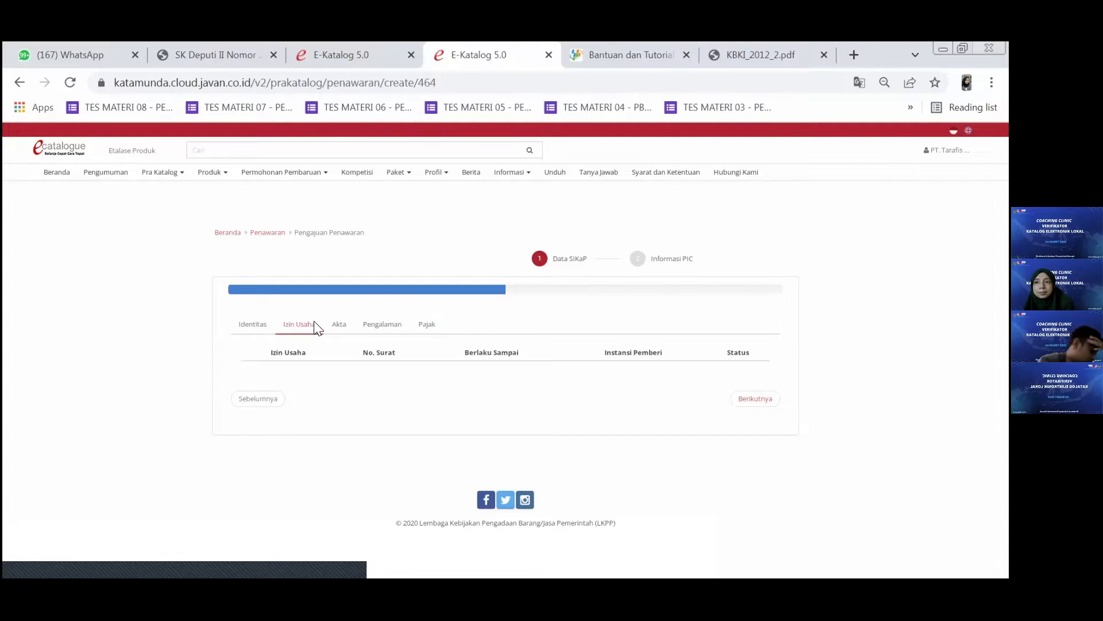
click(338, 330)
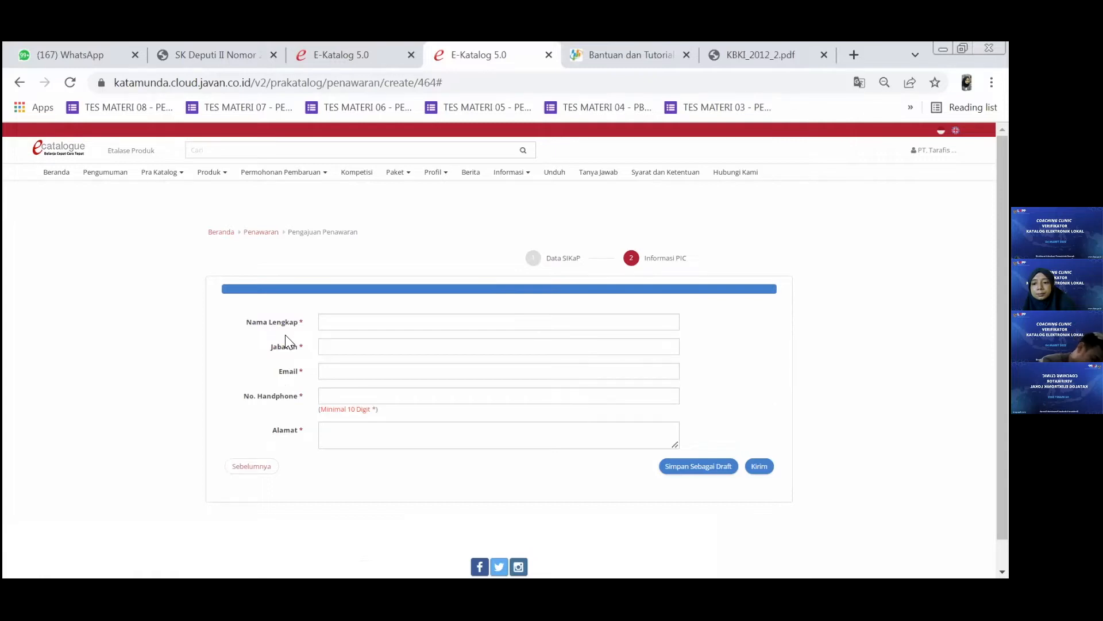
- In the PIC information, enter the contact's full name, the position "General Manager" and the contact's e-mail
click(372, 329)
text(Fulana)
key(Tab)
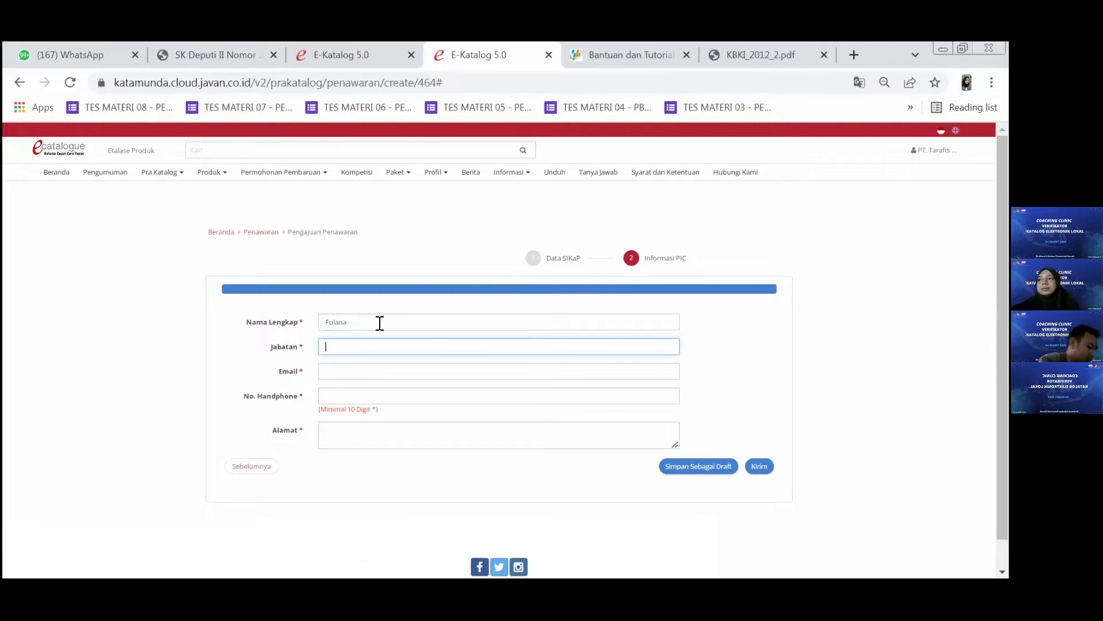
text(General M)
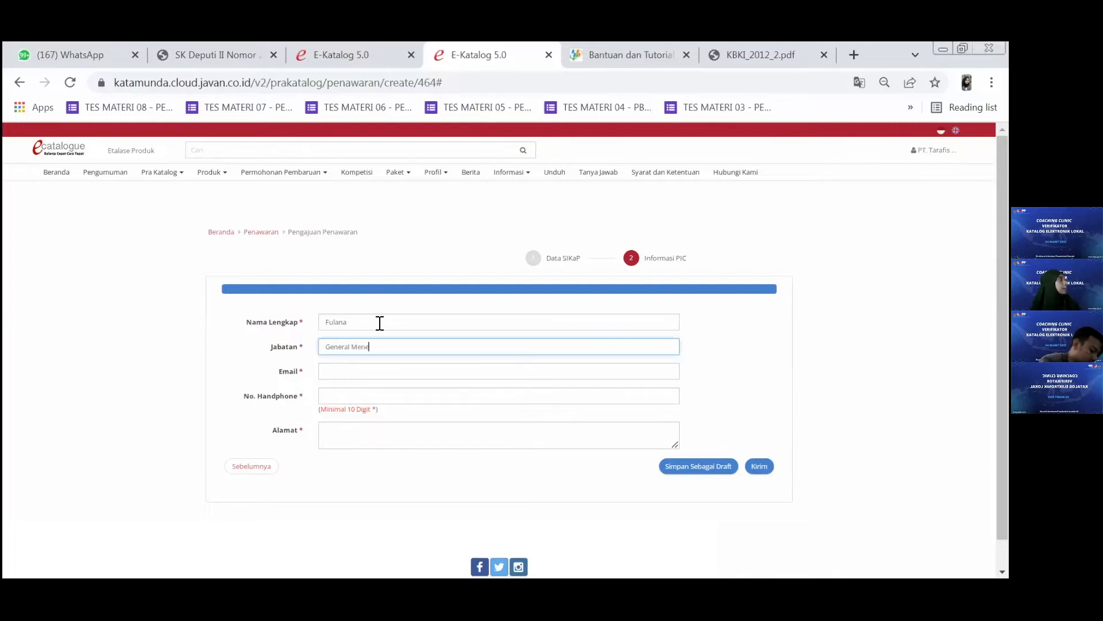
text(anager)
click(374, 374)
text(a@a)
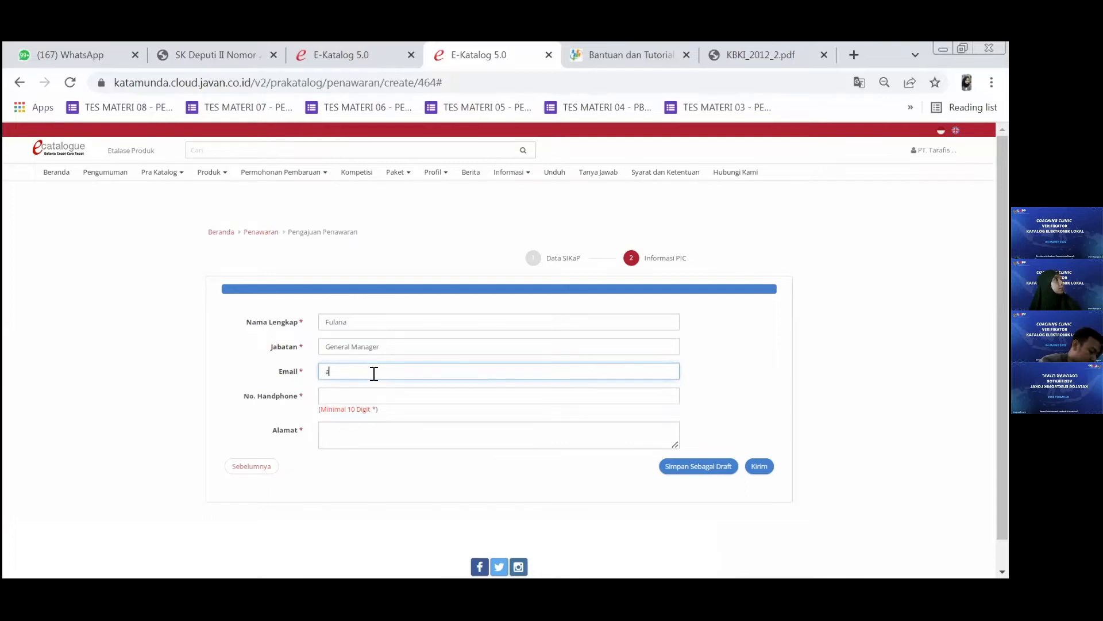
text(.com)
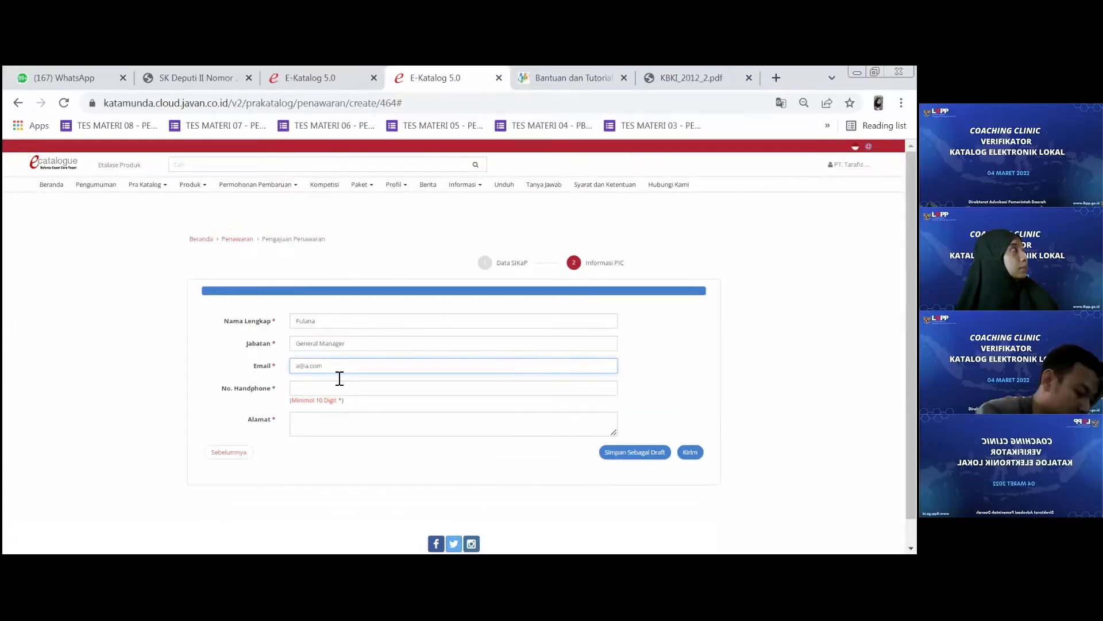
- Fill in the PIC's mobile phone number and address, then send the offer and confirm the submission
click(340, 380)
text(1111111111)
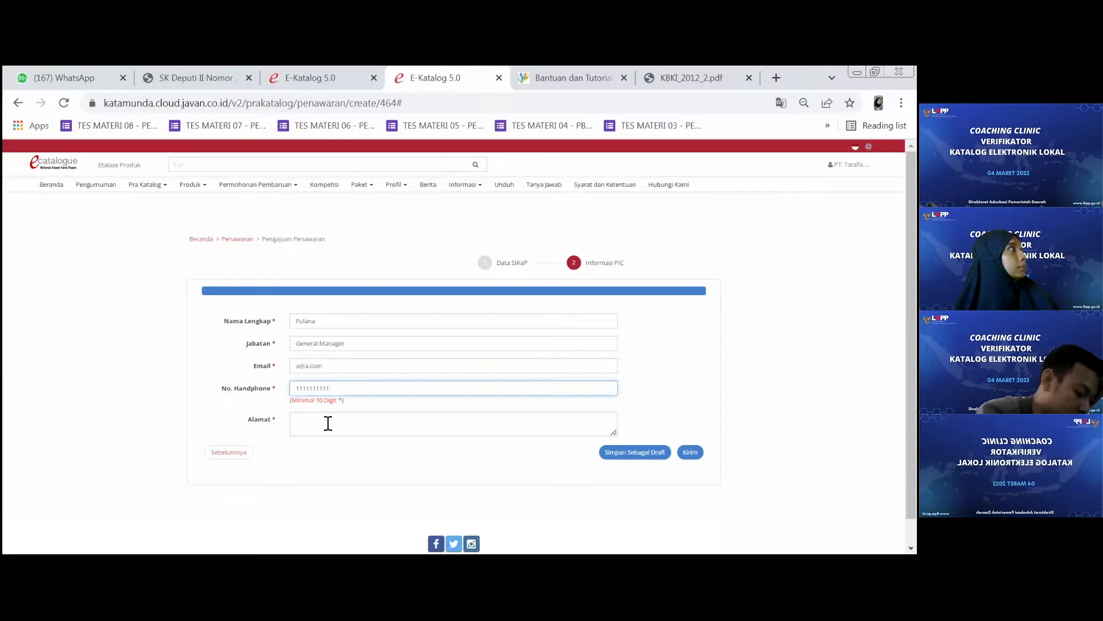
click(328, 423)
text(Kota Bndung)
click(659, 306)
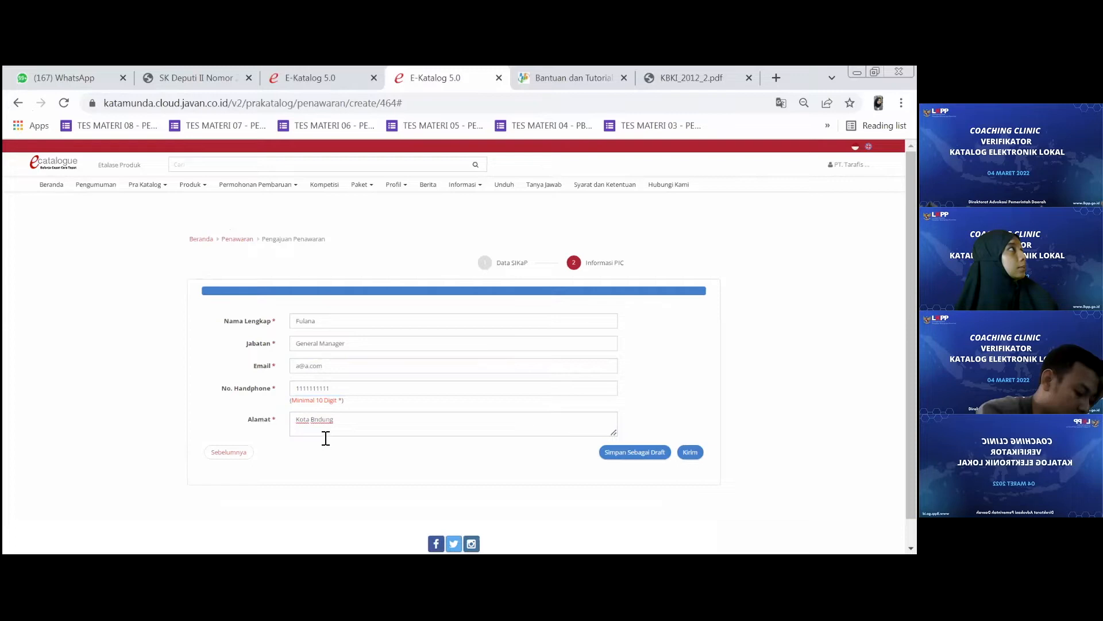
click(312, 421)
text(a)
click(622, 402)
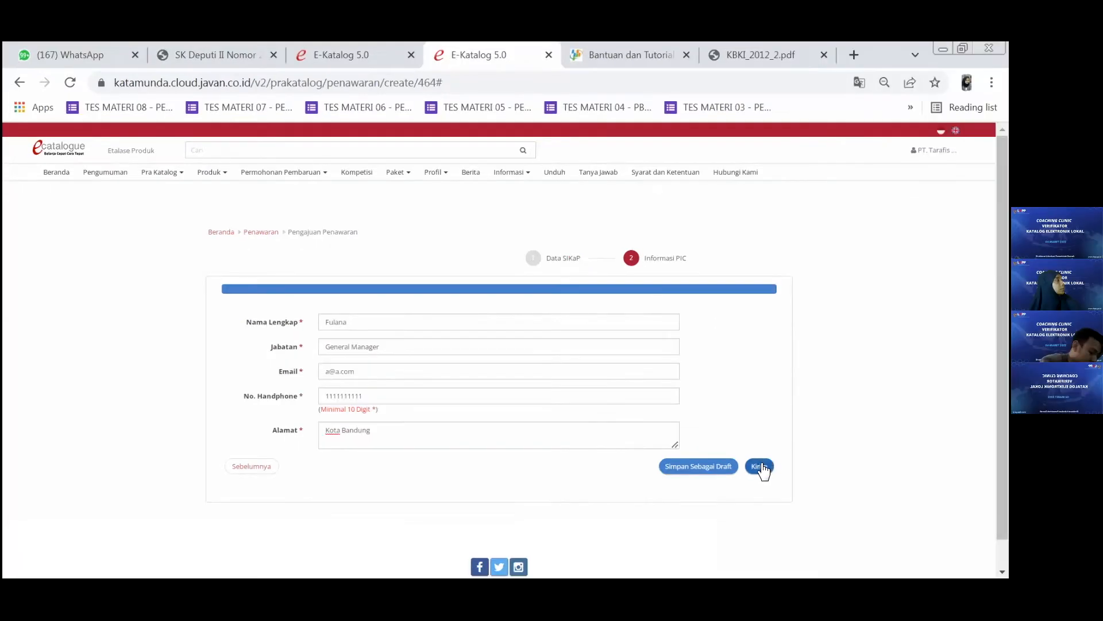
click(760, 466)
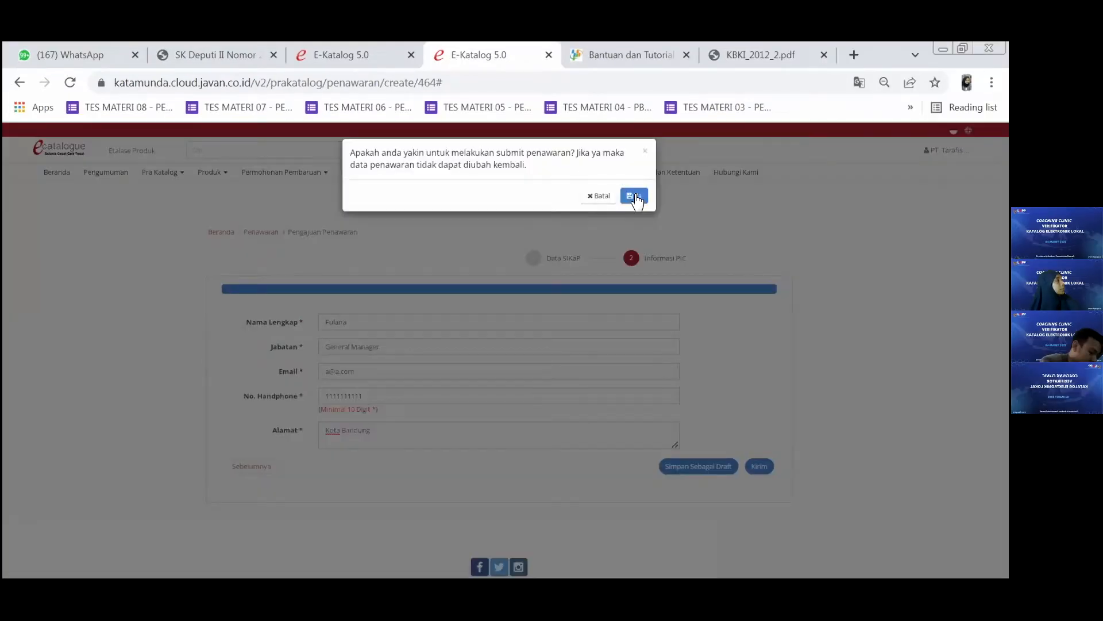
click(635, 196)
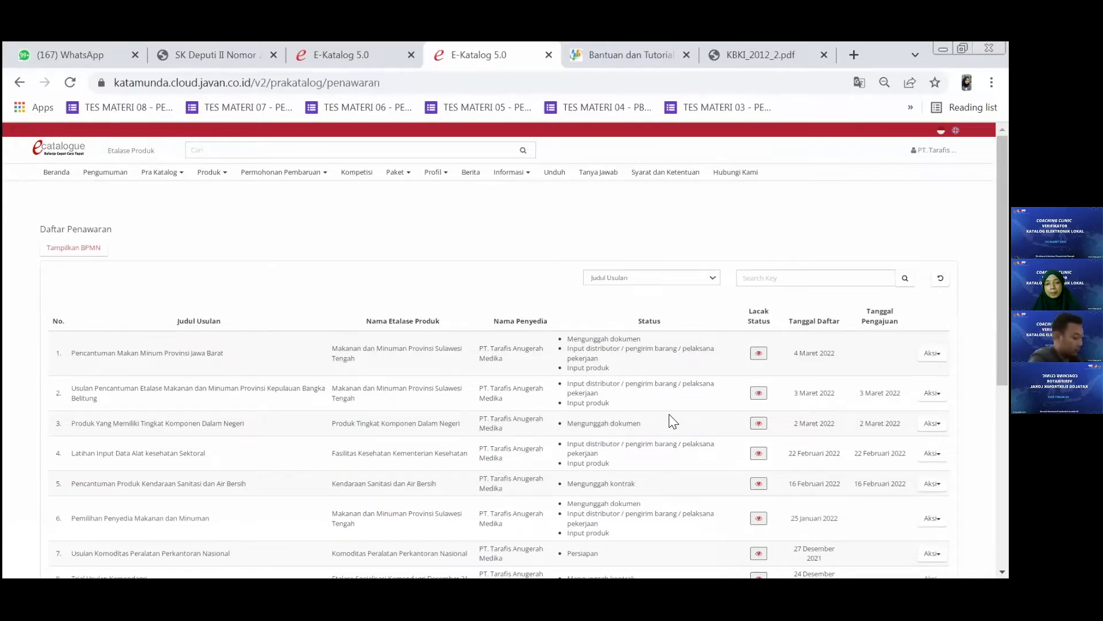
- Review the offer list (Daftar Penawaran), focusing on the first entry, Pencantuman Makan Minum Provinsi Jawa Barat
double_click(602, 343)
click(619, 369)
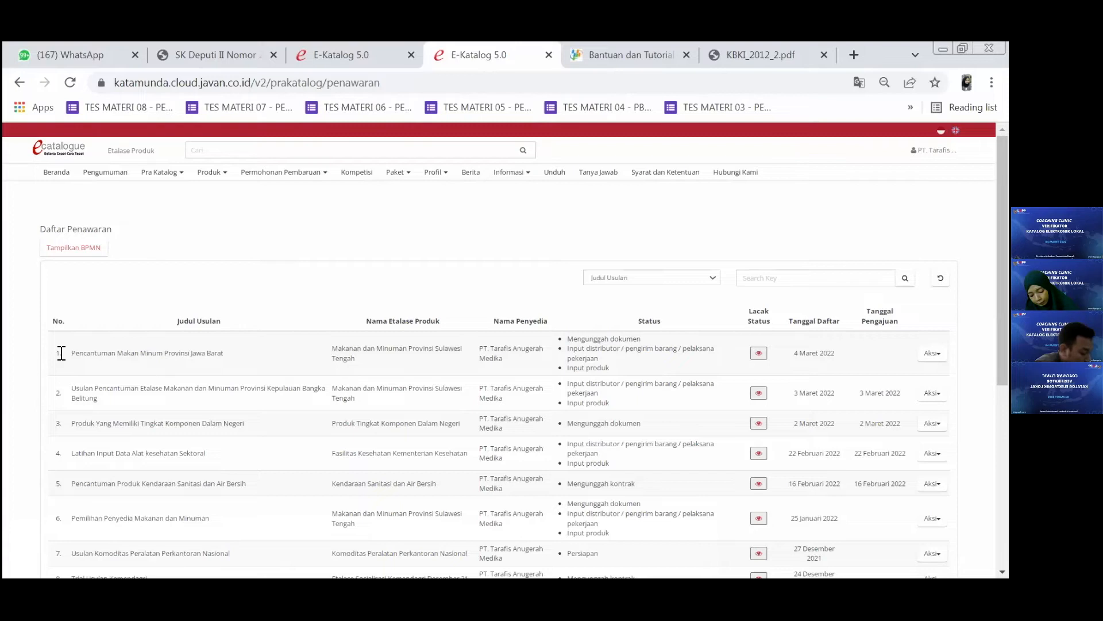
triple_click(275, 374)
click(56, 357)
drag(52, 352, 572, 339)
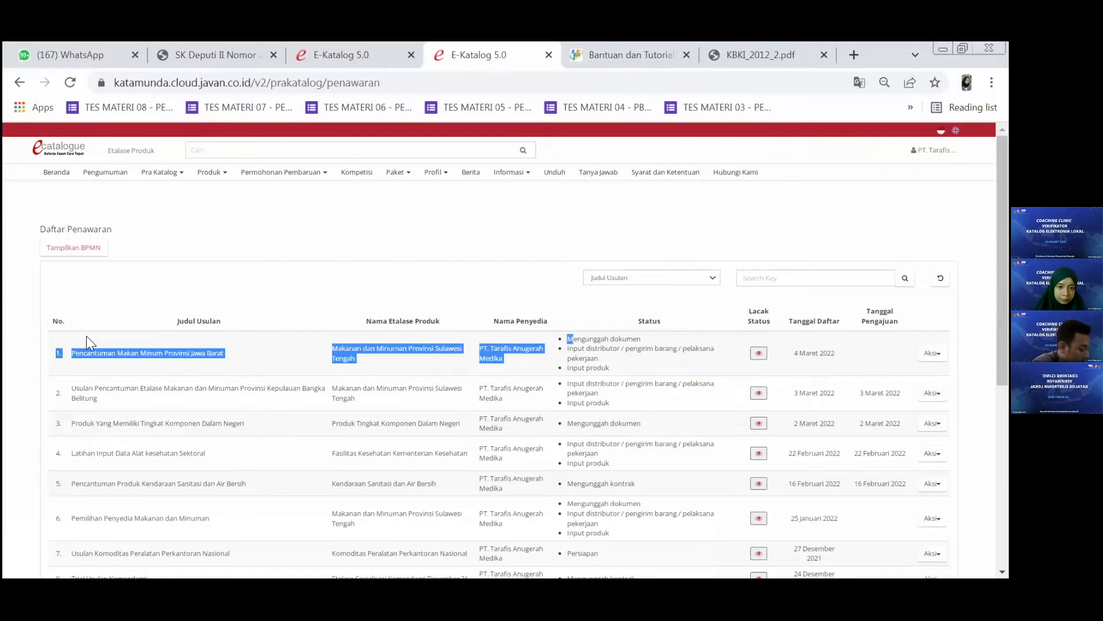
drag(89, 344, 90, 345)
scroll(523, 333, down, 5)
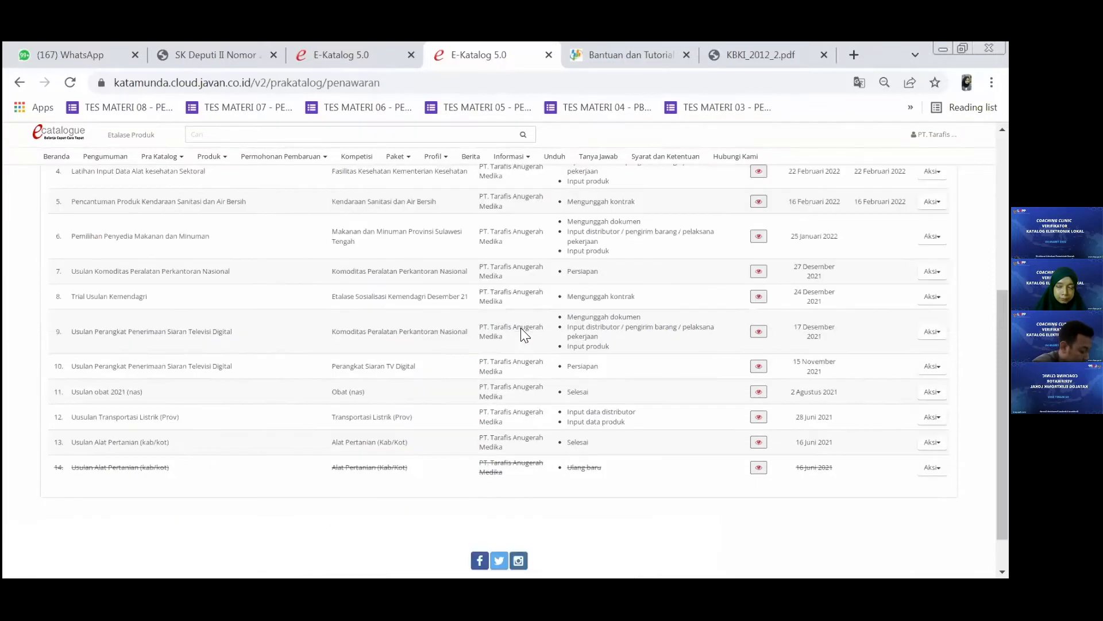
scroll(521, 328, up, 5)
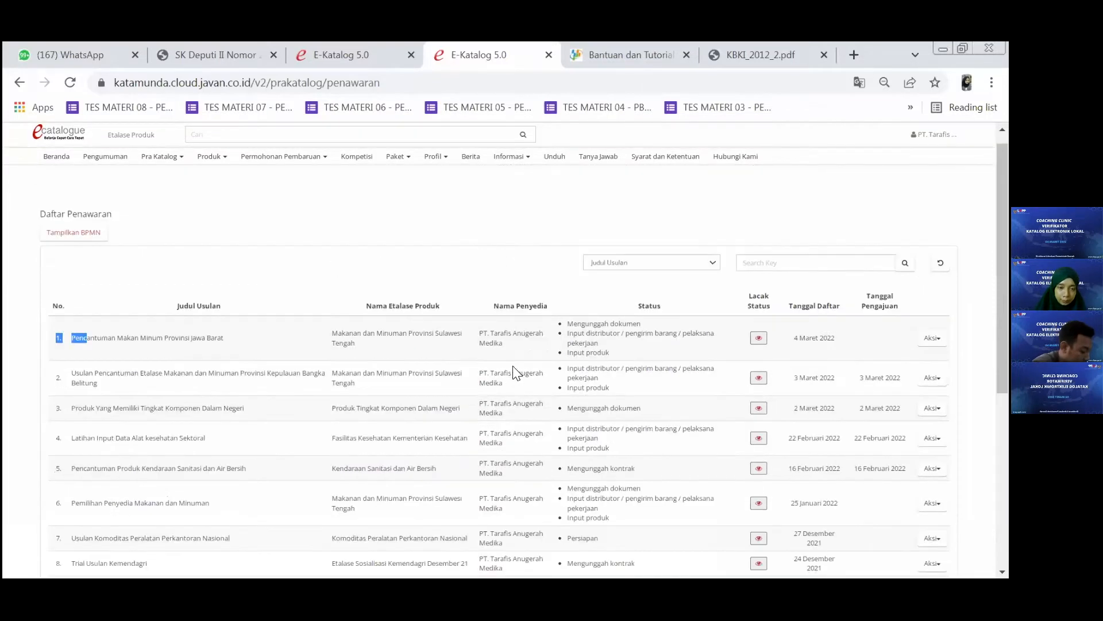
- Examine the proposal title and the individual status items of the first offer in the list
click(522, 355)
drag(70, 353, 190, 367)
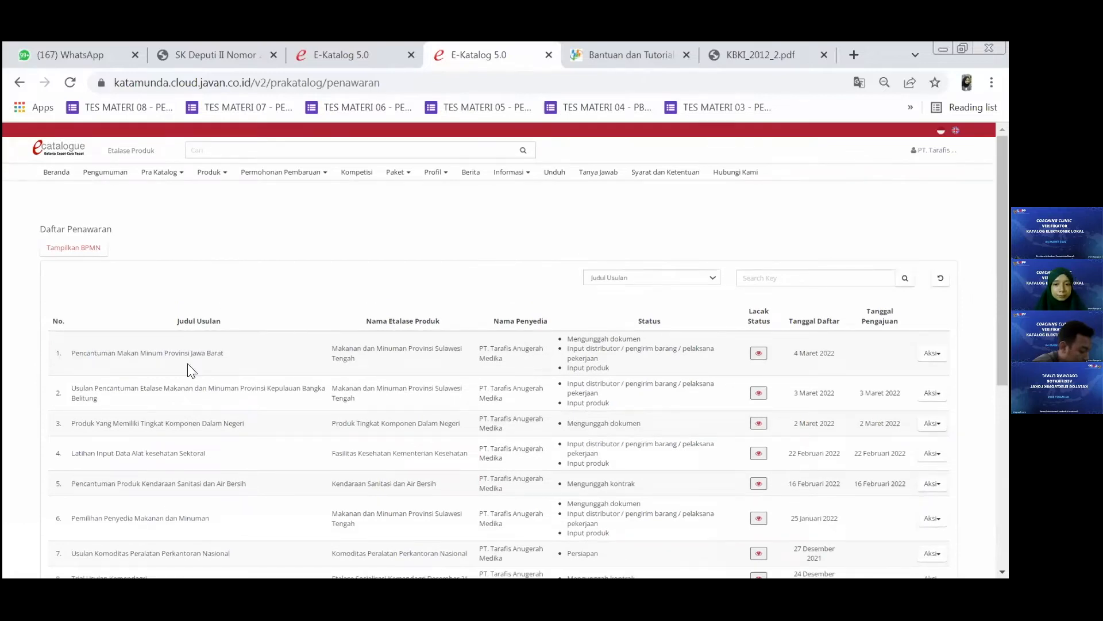
click(153, 357)
drag(95, 353, 299, 371)
click(564, 338)
drag(567, 338, 601, 373)
click(577, 350)
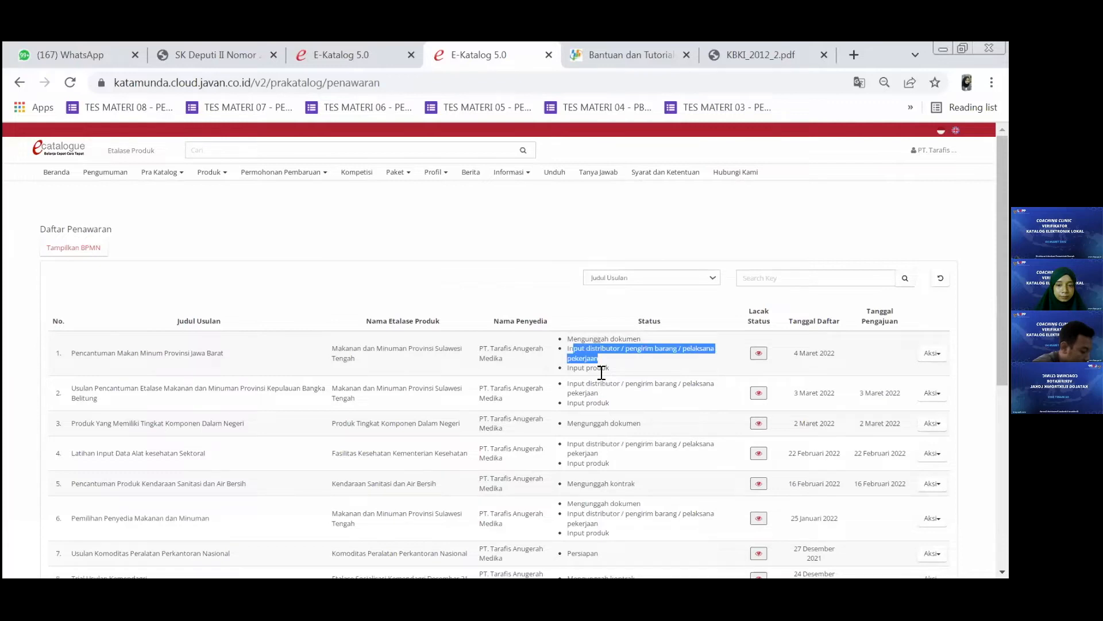
click(601, 372)
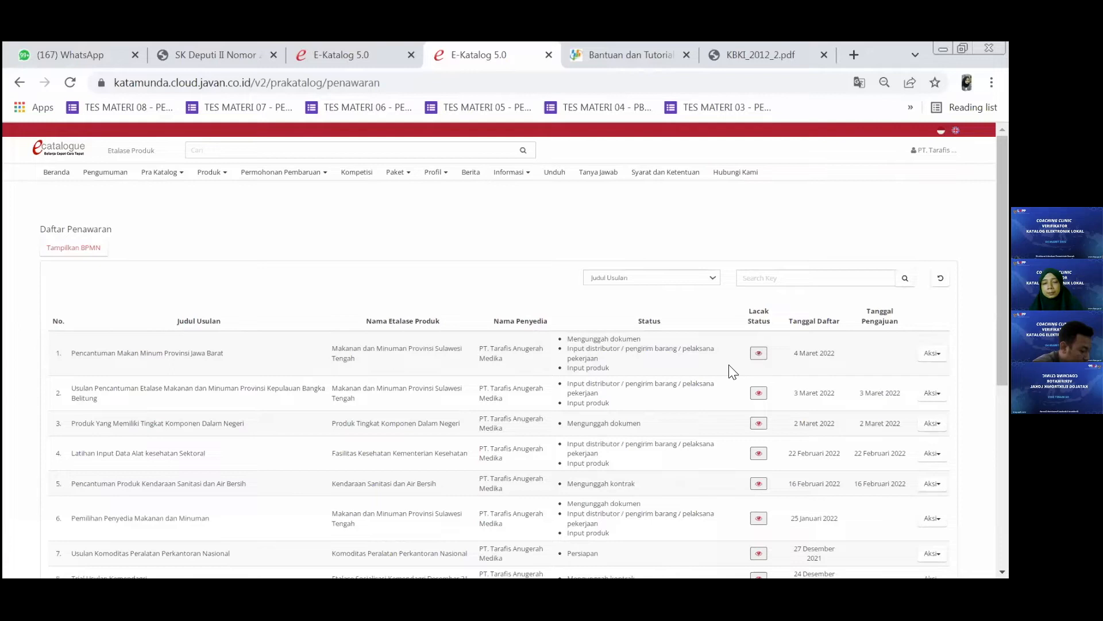
- Open the status tracking (Lacak Status) of the first offer and examine the provider's tasks at the start of its process diagram
click(758, 352)
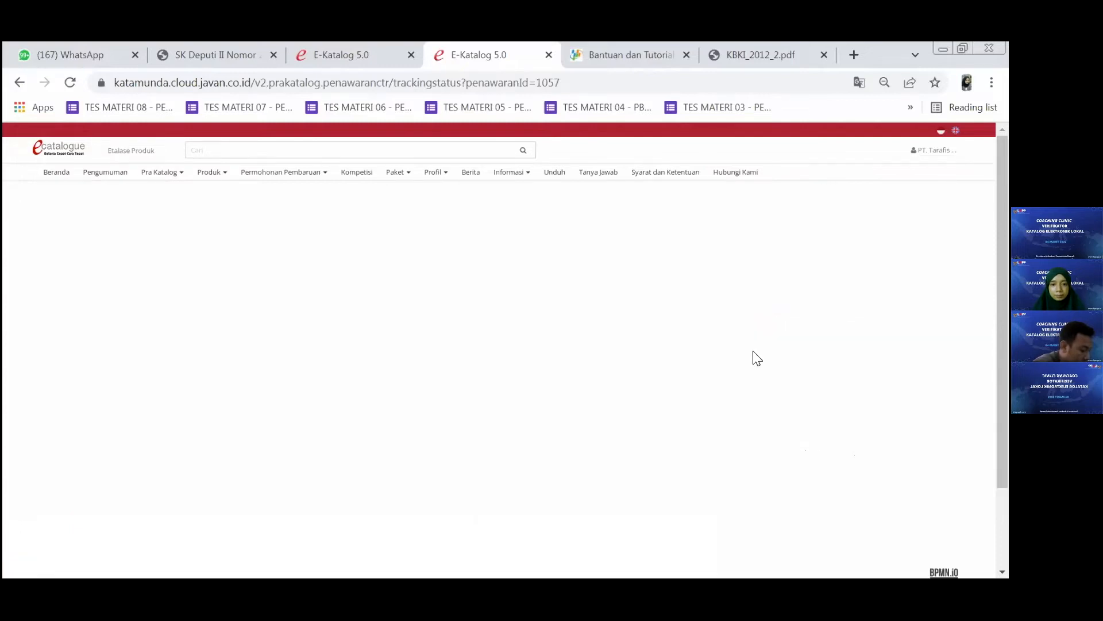
scroll(826, 345, down, 2)
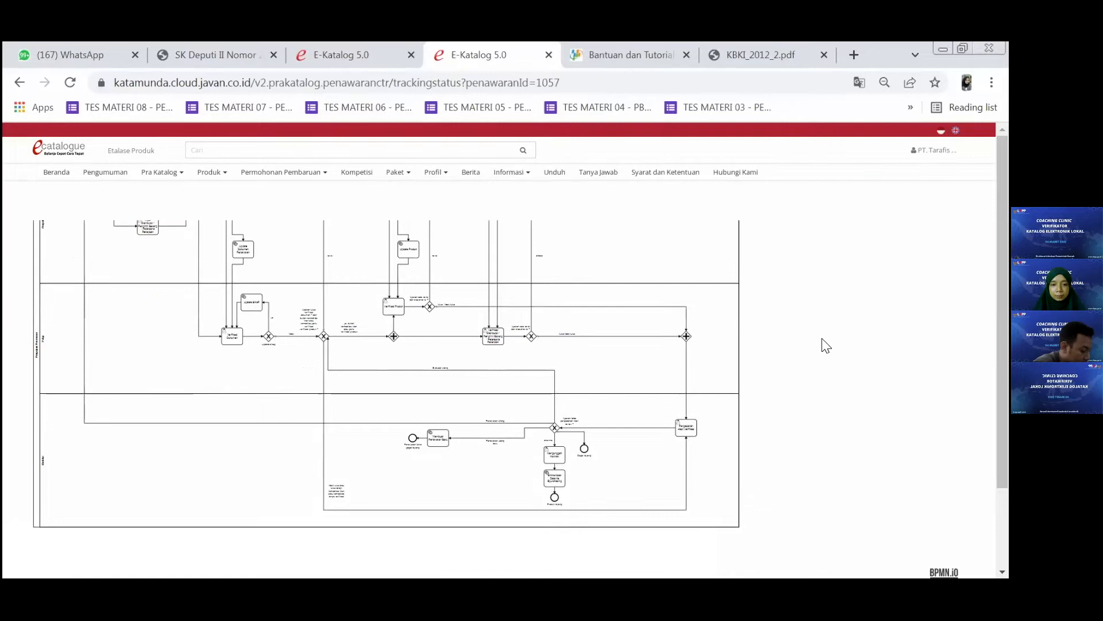
scroll(795, 331, up, 1)
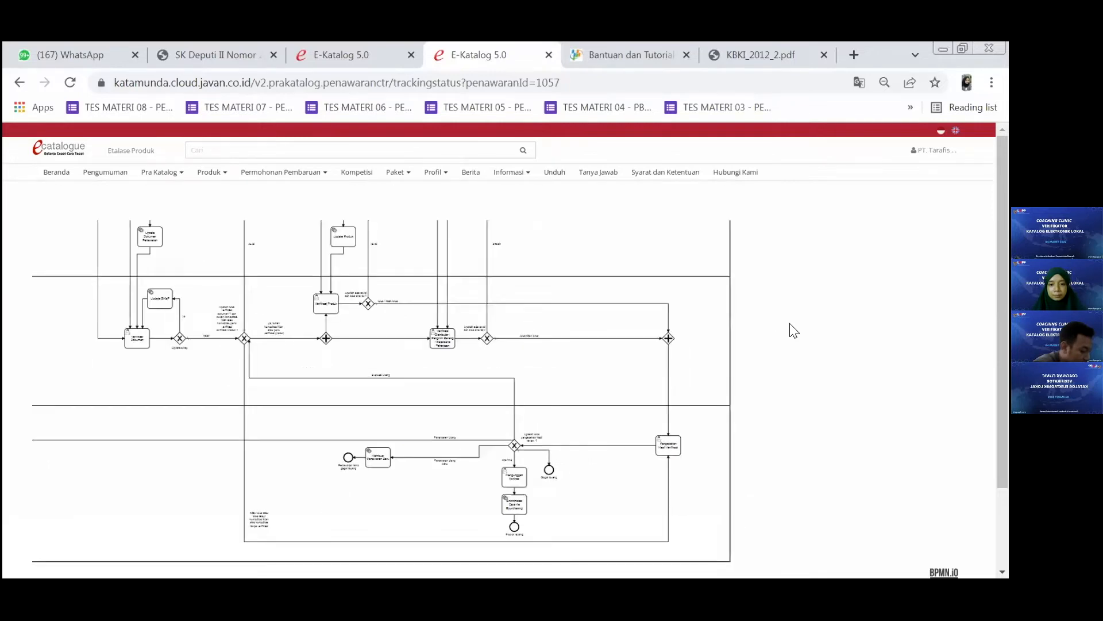
scroll(794, 331, up, 3)
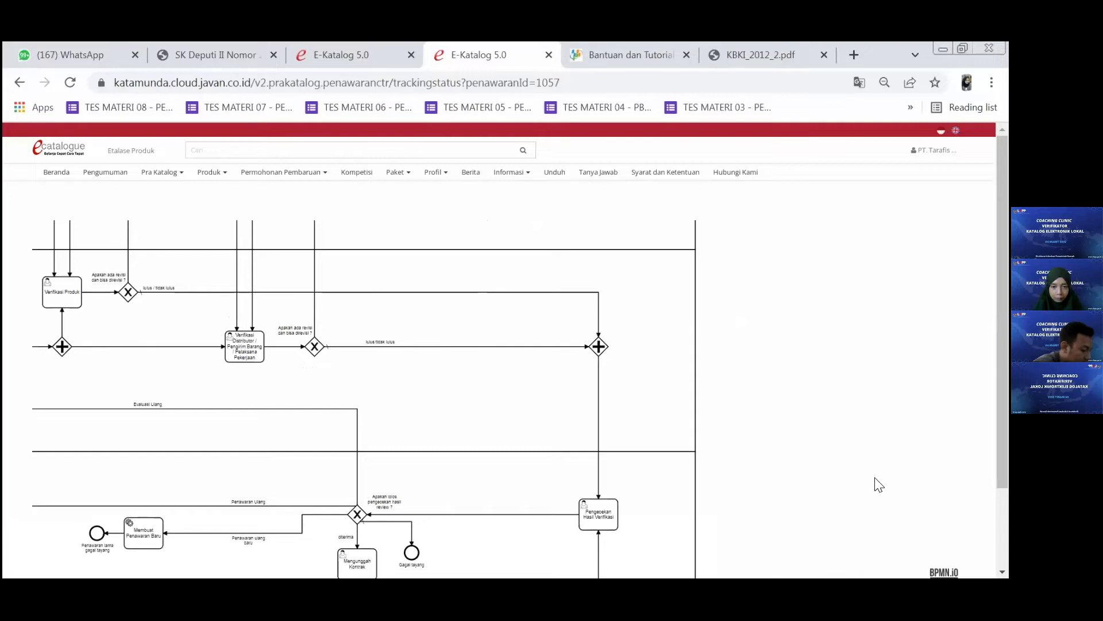
drag(425, 457, 793, 417)
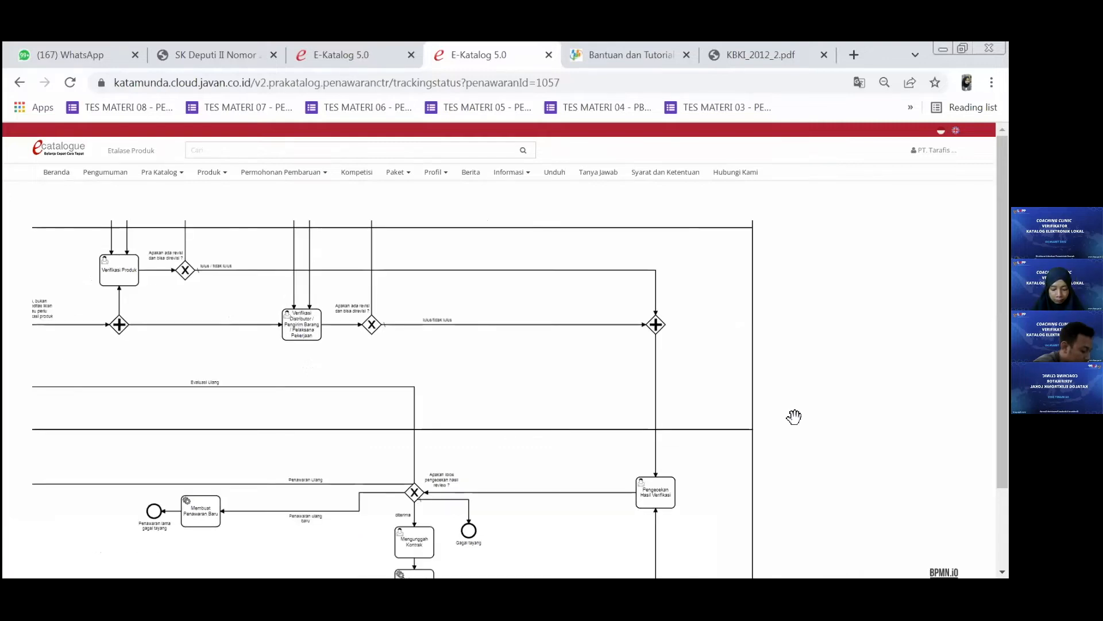
drag(456, 364, 595, 432)
drag(409, 351, 481, 434)
drag(483, 327, 614, 377)
scroll(495, 349, up, 2)
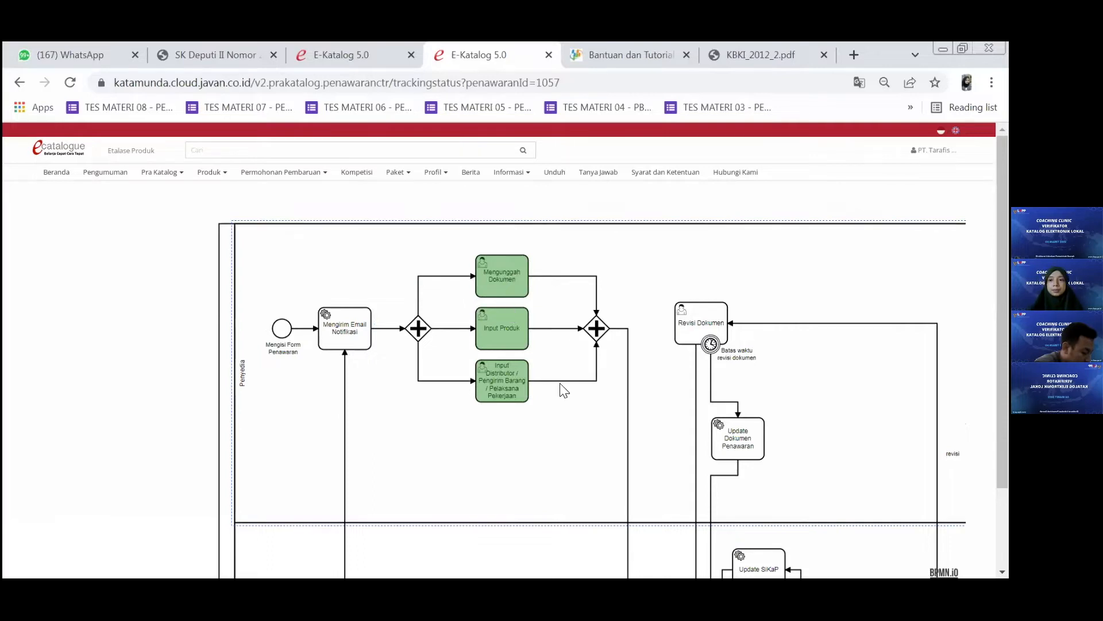
- Trace the process diagram from the provider's input tasks to the Verifikasi Dokumen and Update SIKaP stages in the Pokja lane
drag(647, 464, 609, 440)
drag(567, 386, 518, 234)
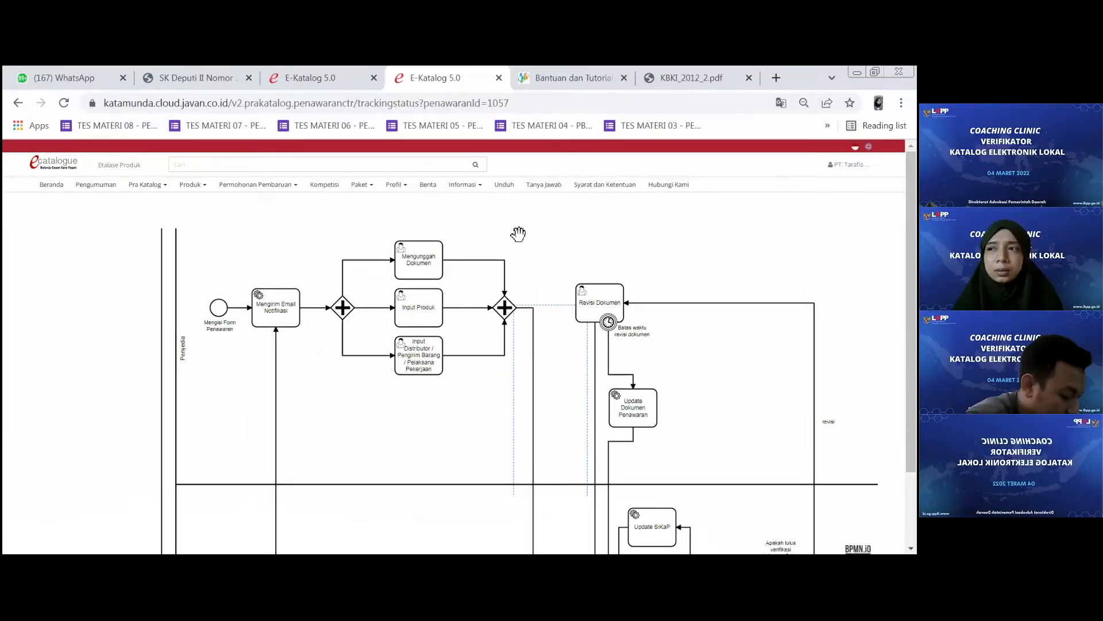
drag(547, 340, 538, 290)
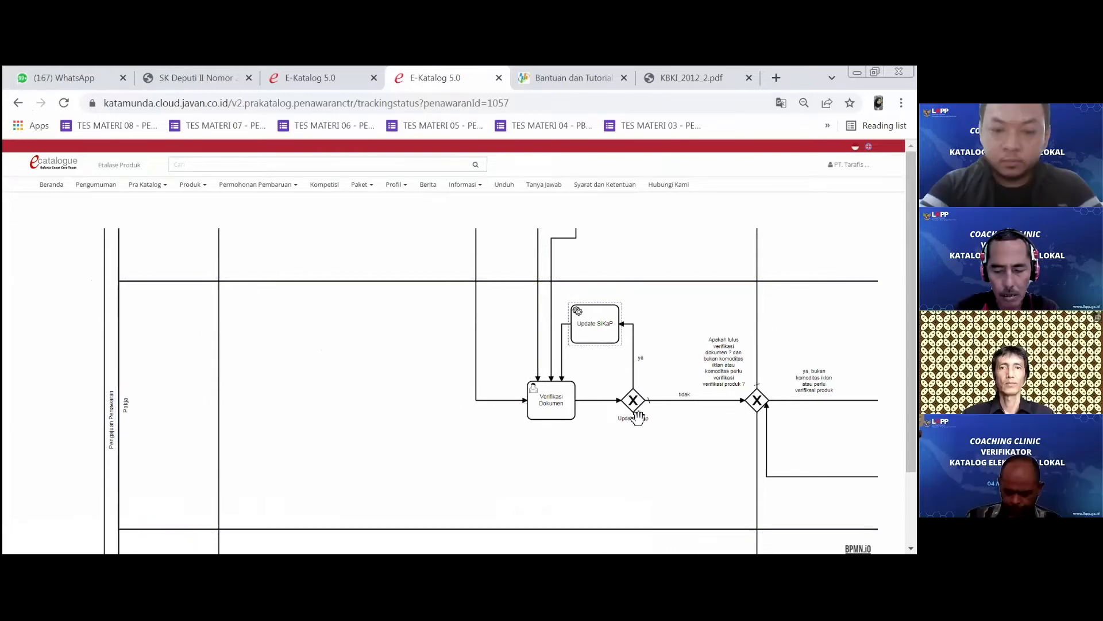
scroll(637, 419, up, 5)
scroll(643, 358, down, 1)
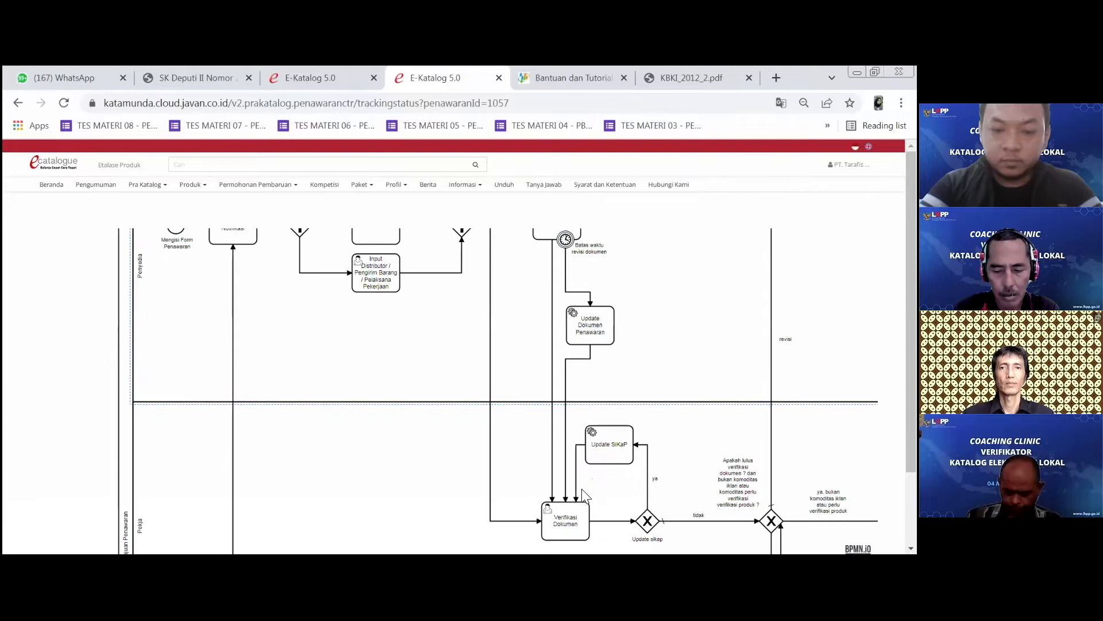
scroll(603, 471, down, 1)
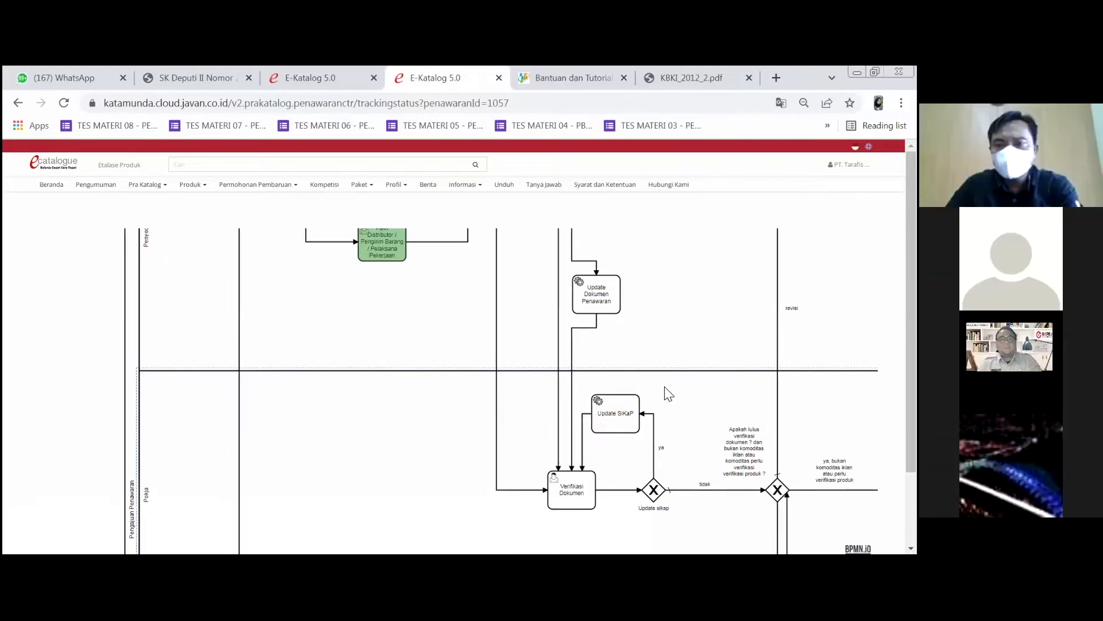
scroll(661, 414, down, 1)
scroll(657, 414, up, 3)
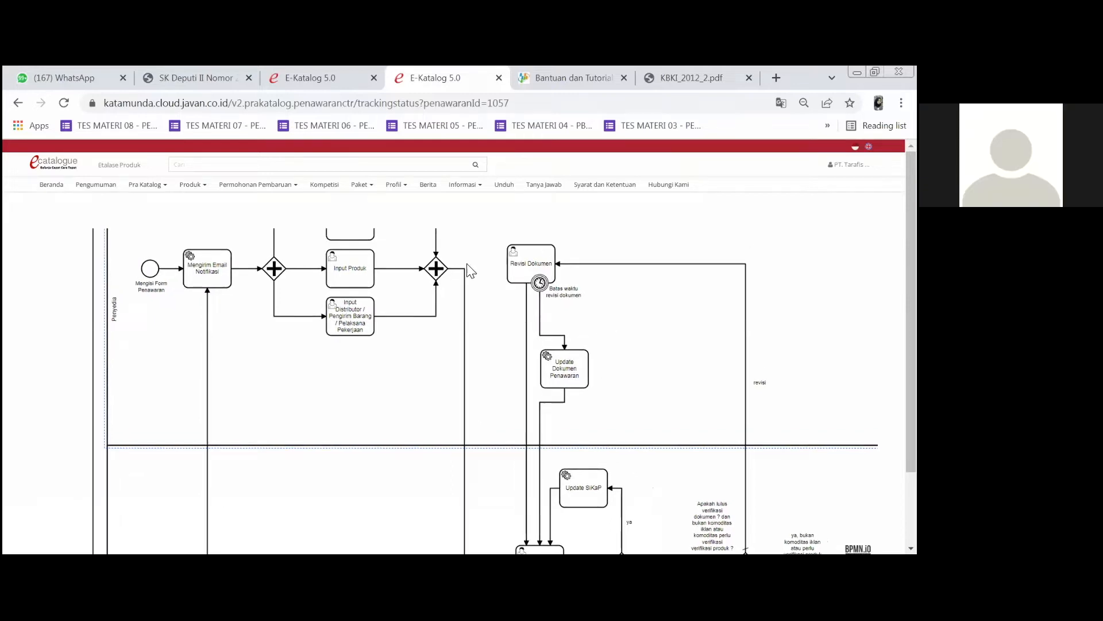
scroll(471, 270, down, 1)
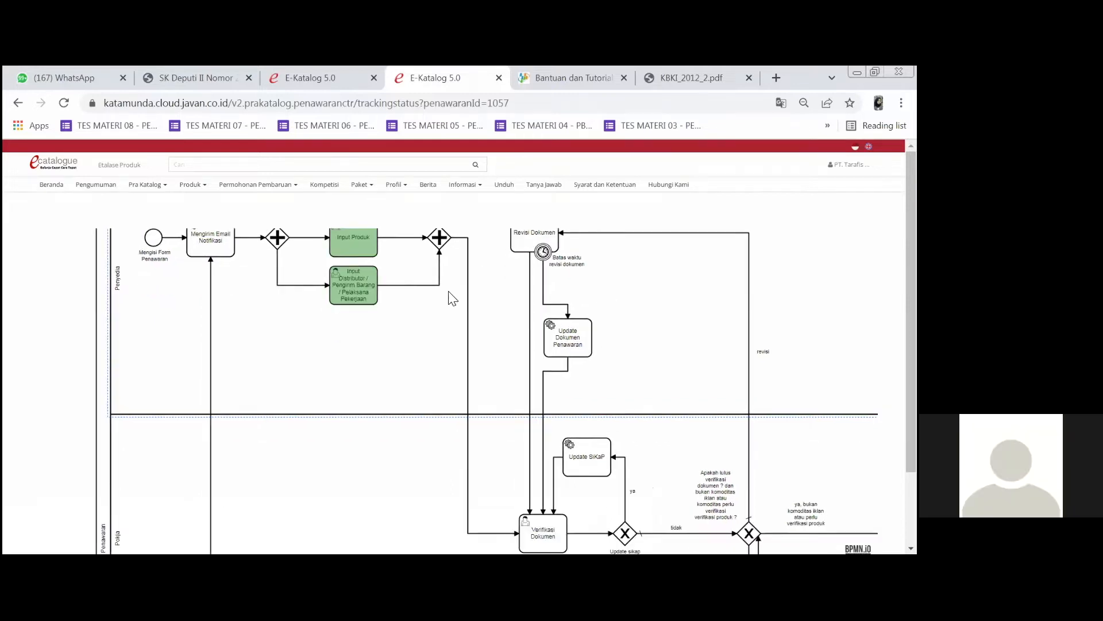
- Return to the offer list and examine the status items of the first offer, Pencantuman Makan Minum Provinsi Jawa Barat
click(19, 104)
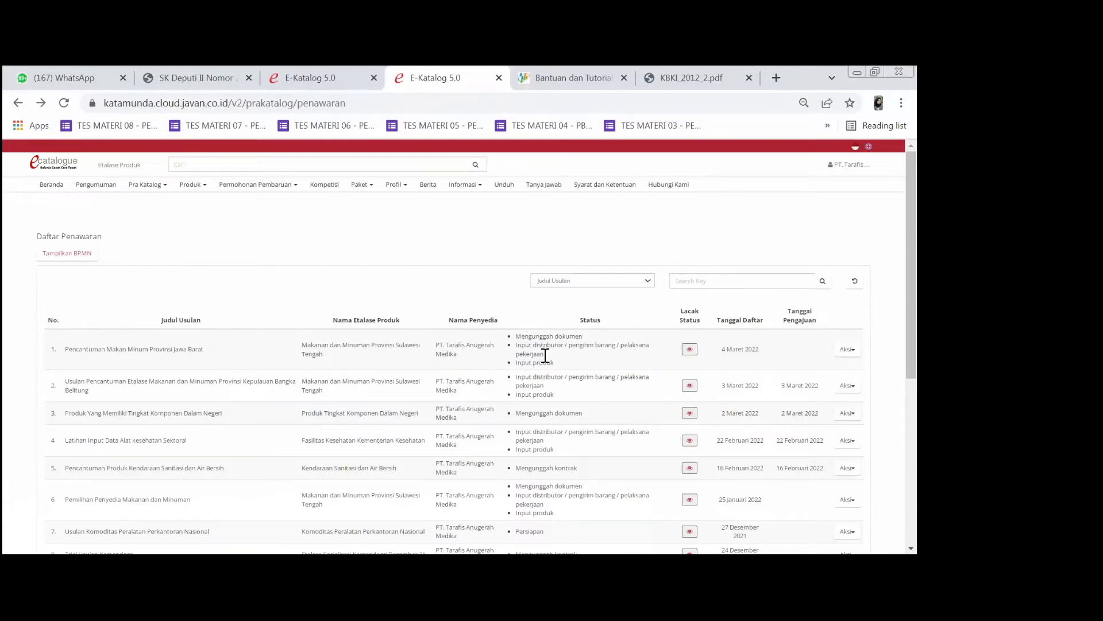
triple_click(579, 336)
click(581, 350)
scroll(454, 345, down, 1)
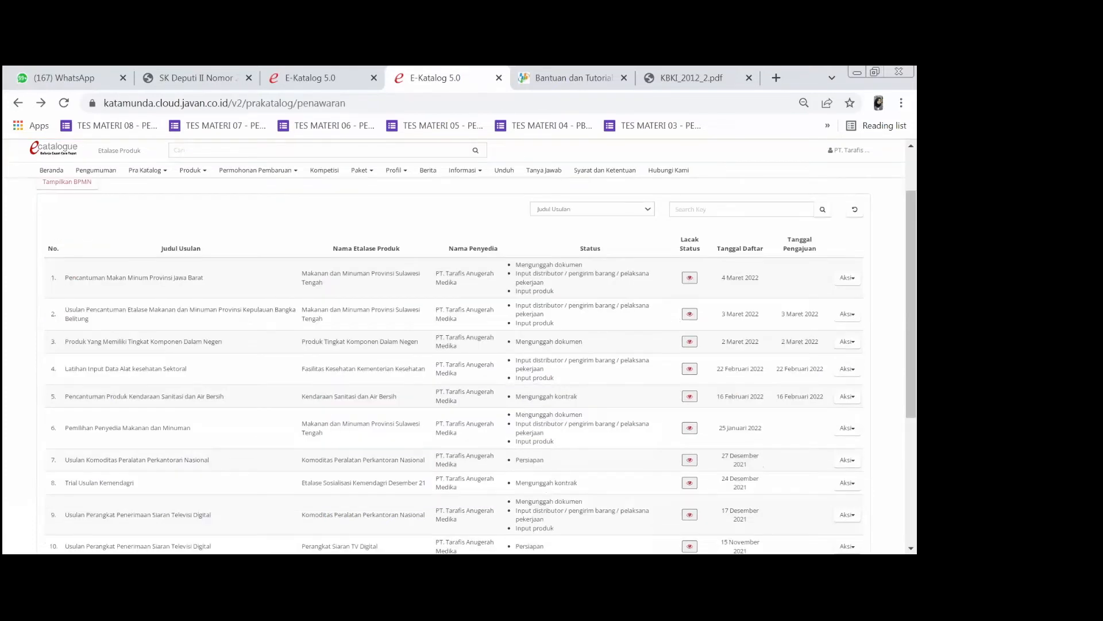
- Open the offer documents (Dokumen Penawaran) of the first offer, Pencantuman Makan Minum Provinsi Jawa Barat
click(848, 278)
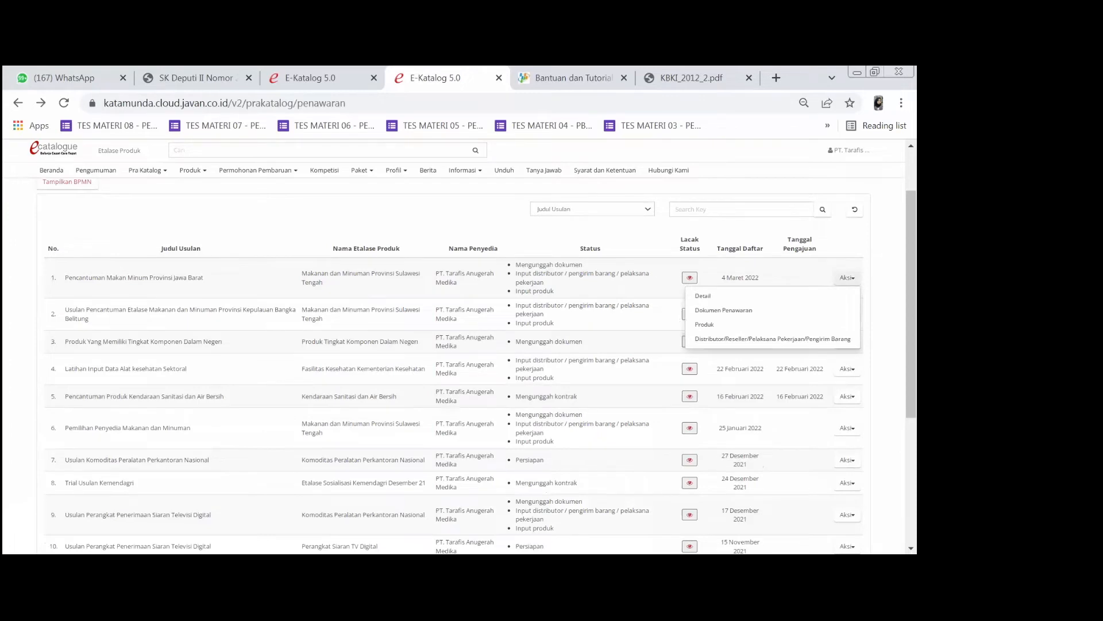
click(735, 311)
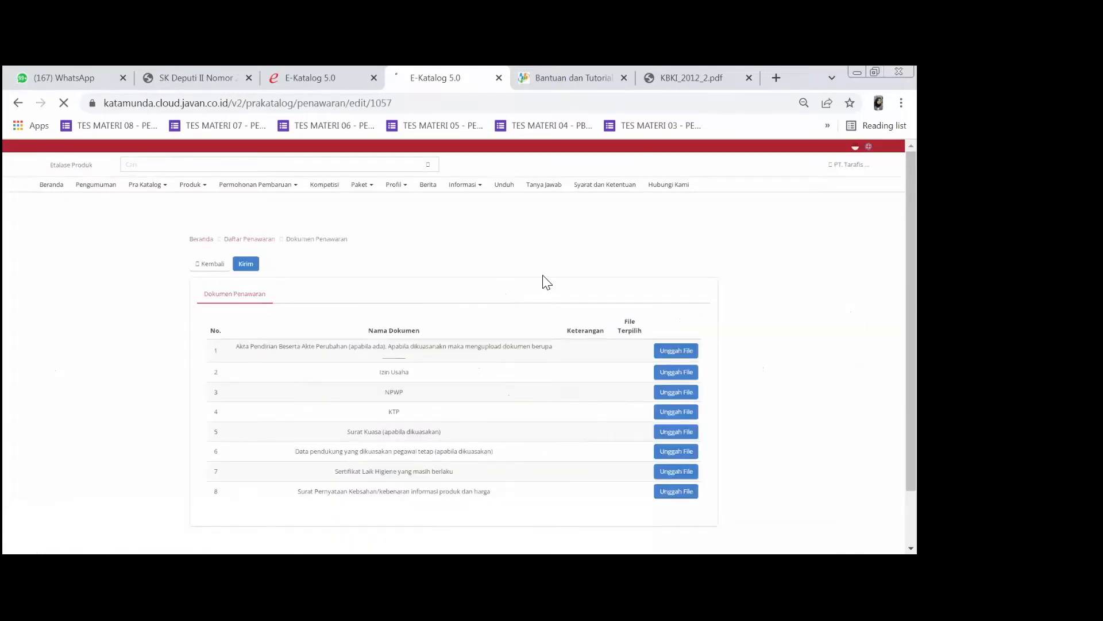
scroll(543, 277, down, 2)
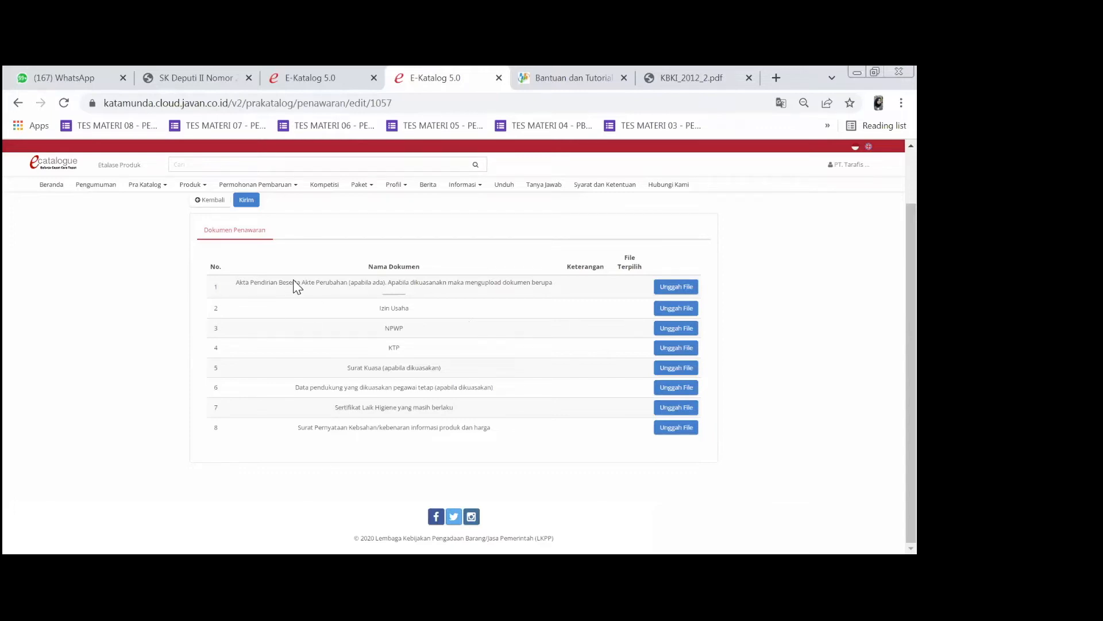
- Try to upload Sample Document 1.pdf for the Akta Pendirian document with the description "akta pendirian berikut perubahan"
click(677, 287)
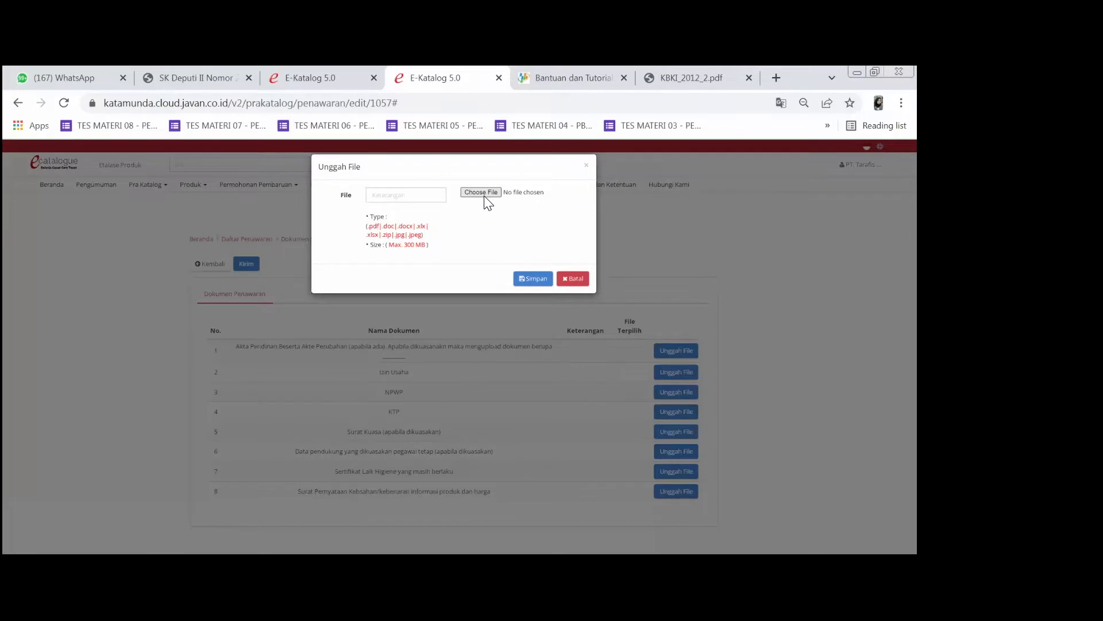
double_click(374, 346)
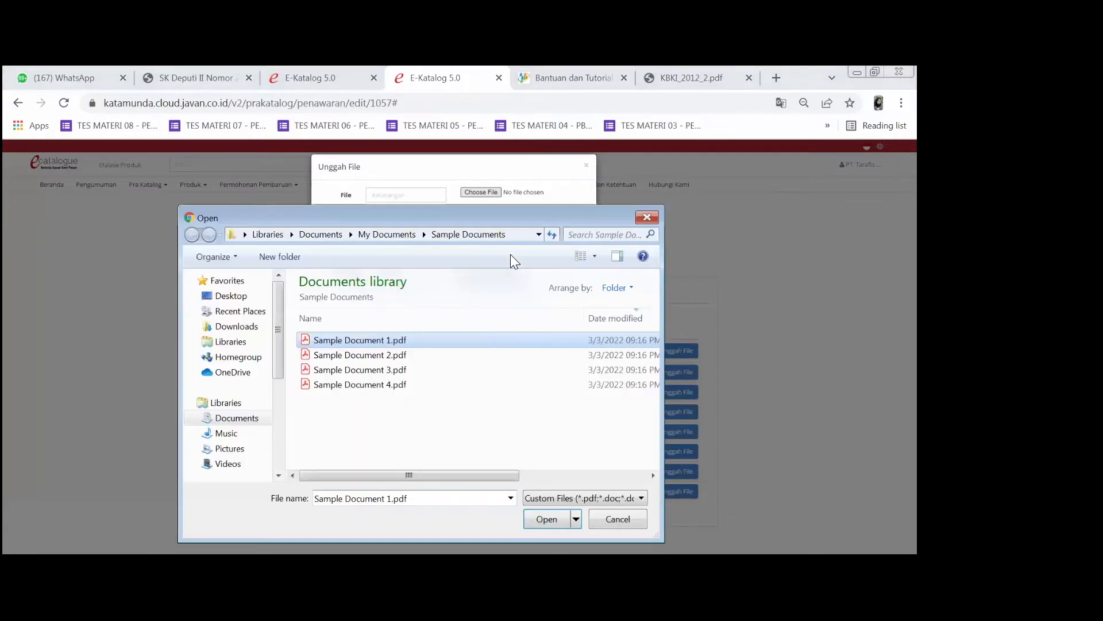
click(533, 279)
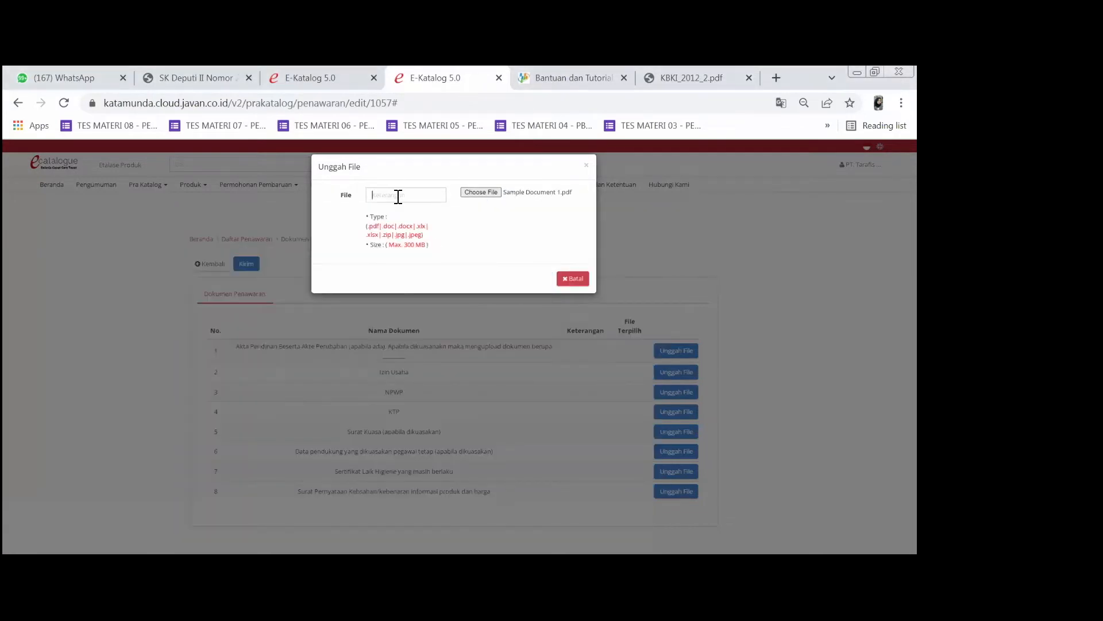
text(ak)
text(ta pend)
text(irian berikut)
text( perubahan)
click(464, 226)
click(632, 324)
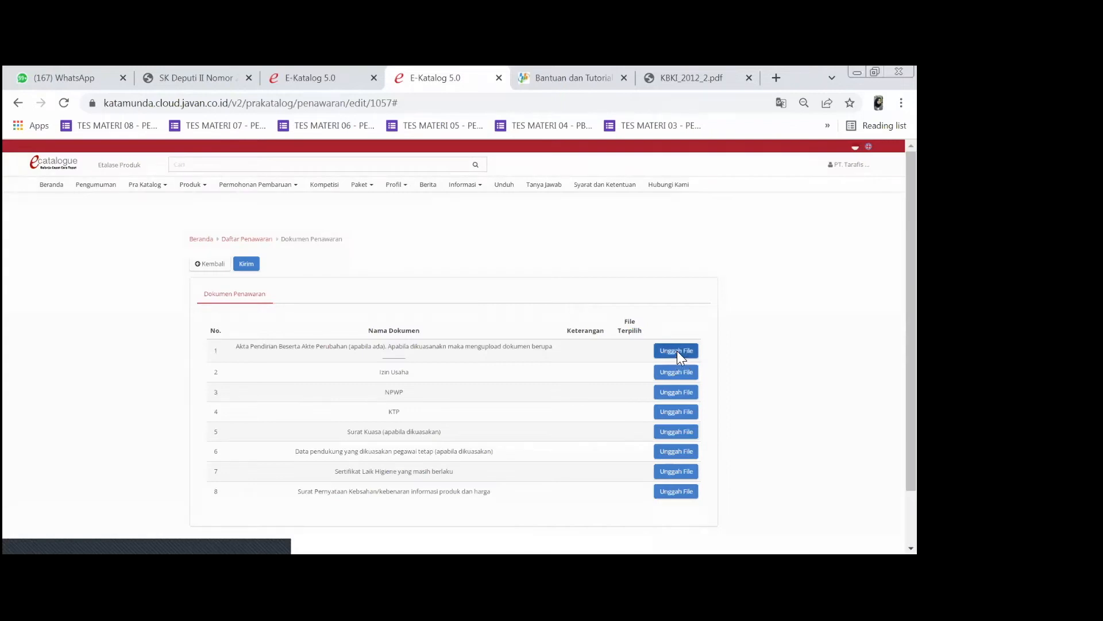
click(677, 351)
click(402, 197)
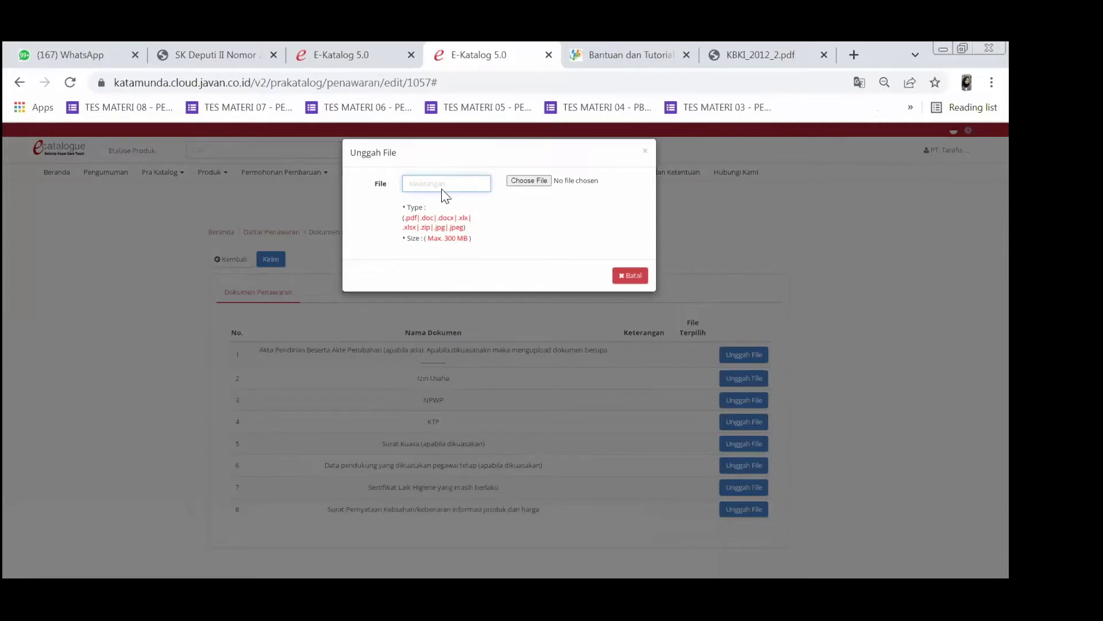
key(Escape)
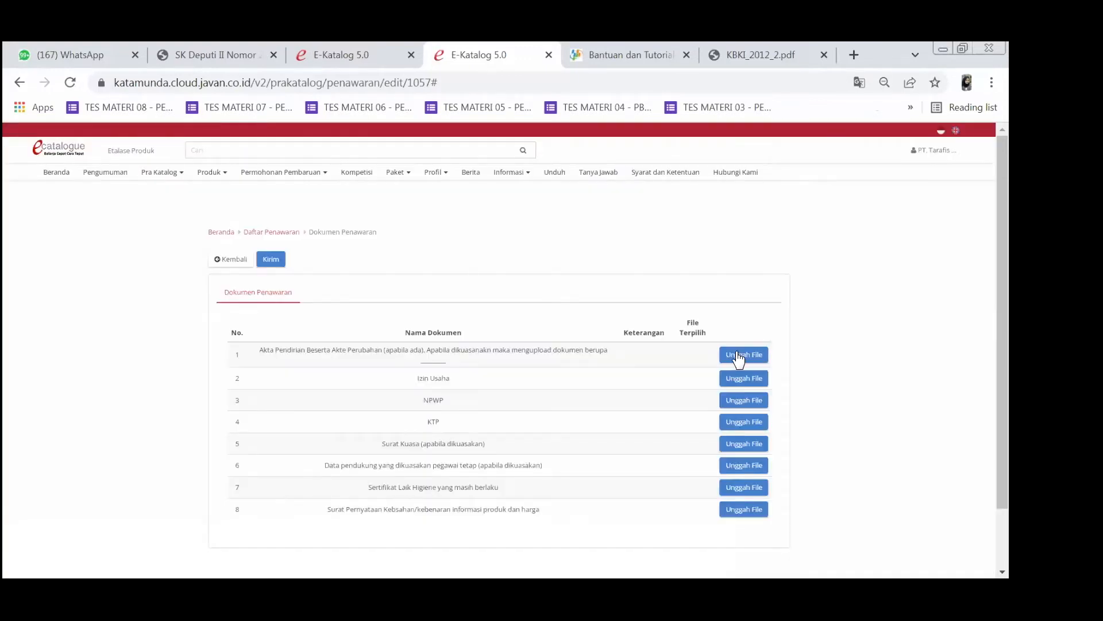
- Upload Sample Document 1.pdf for the Akta Pendirian document with the description "Akte"
click(738, 356)
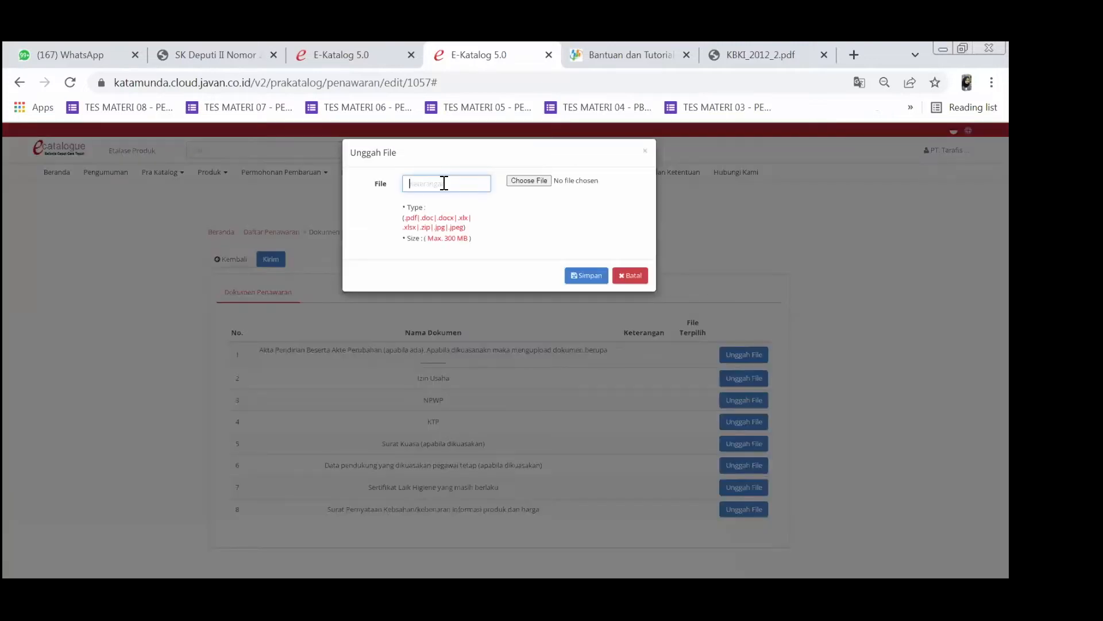
text(Akte)
click(547, 180)
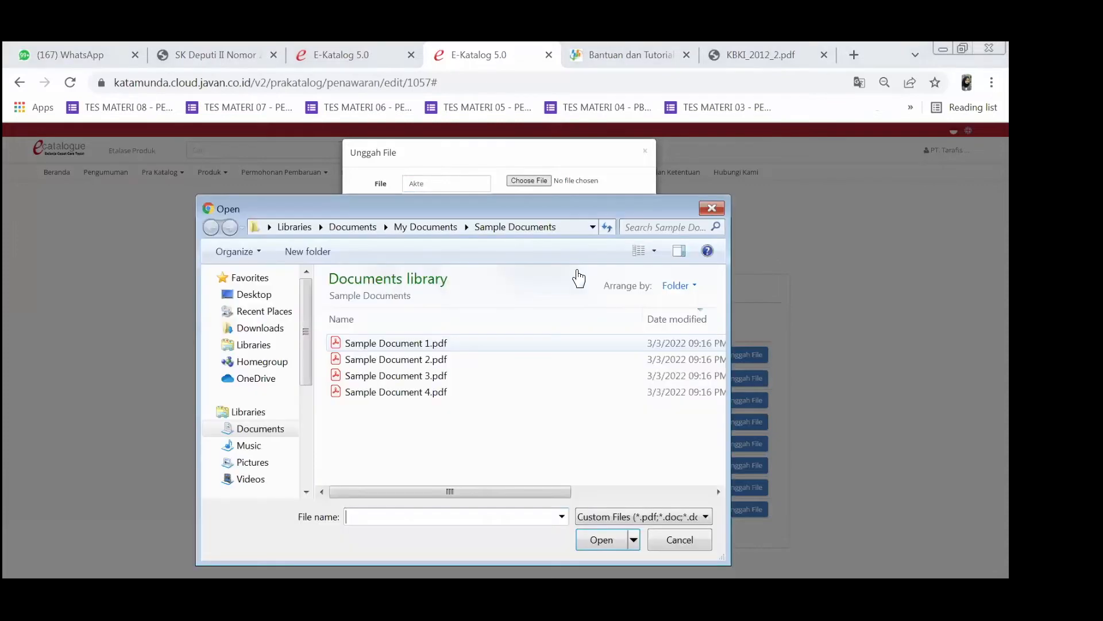
click(580, 274)
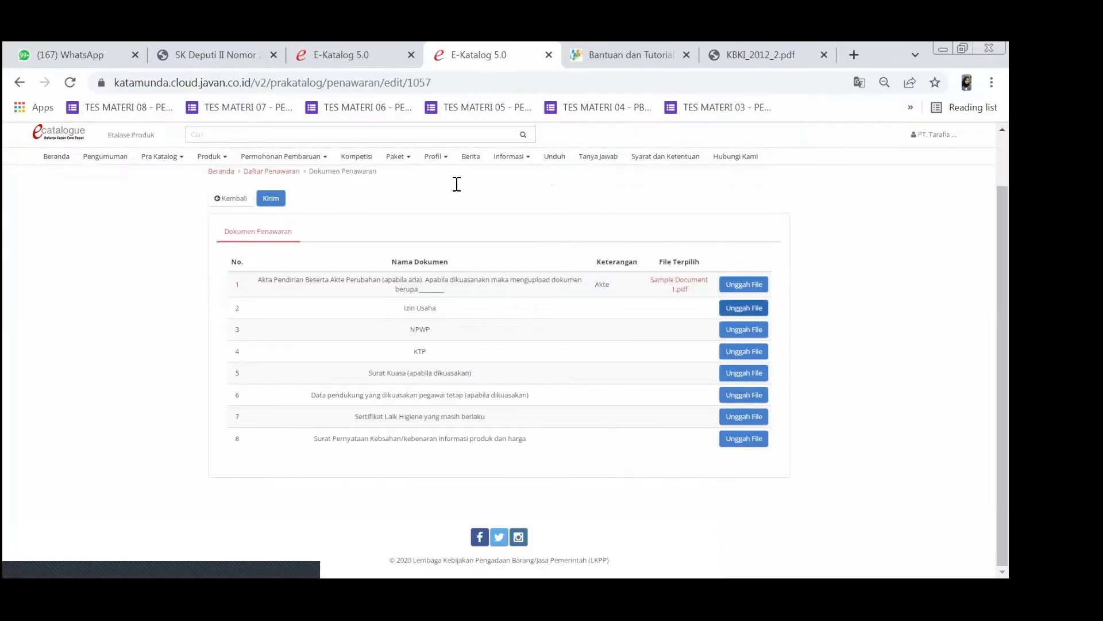
- Upload Sample Document 2.pdf for the Izin Usaha document with the description "izin usaha"
click(457, 184)
text(izin usaha)
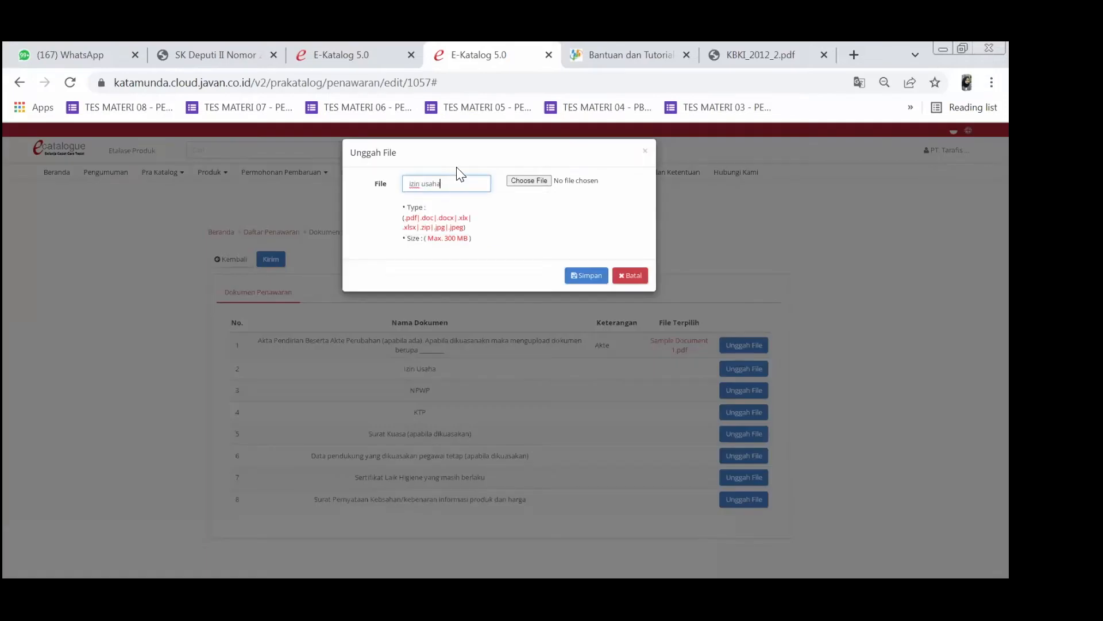
click(518, 181)
click(430, 357)
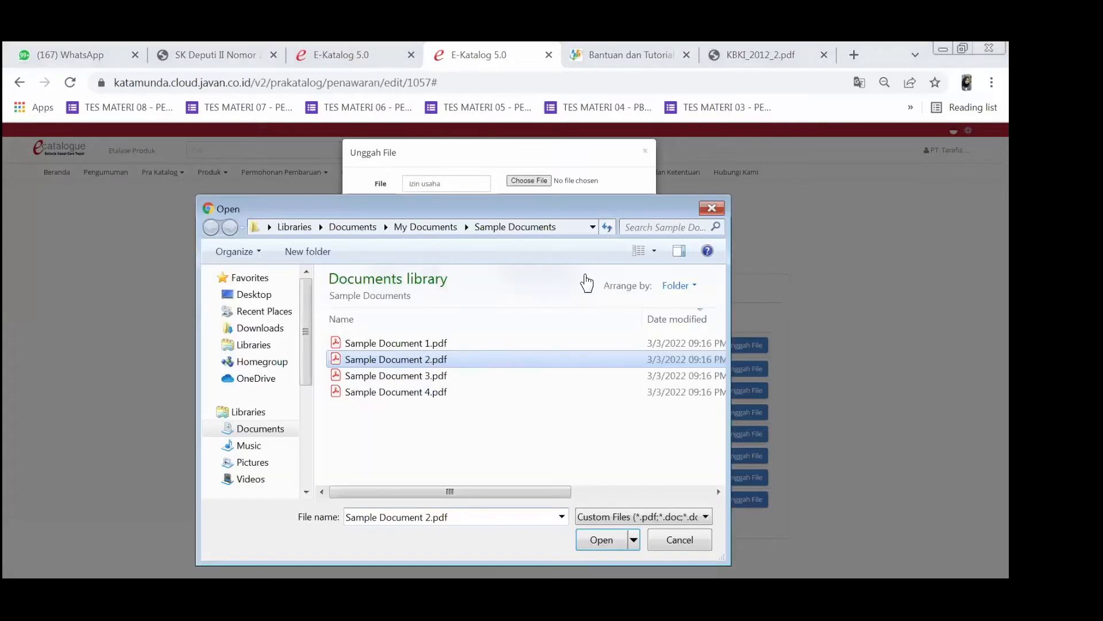
key(Return)
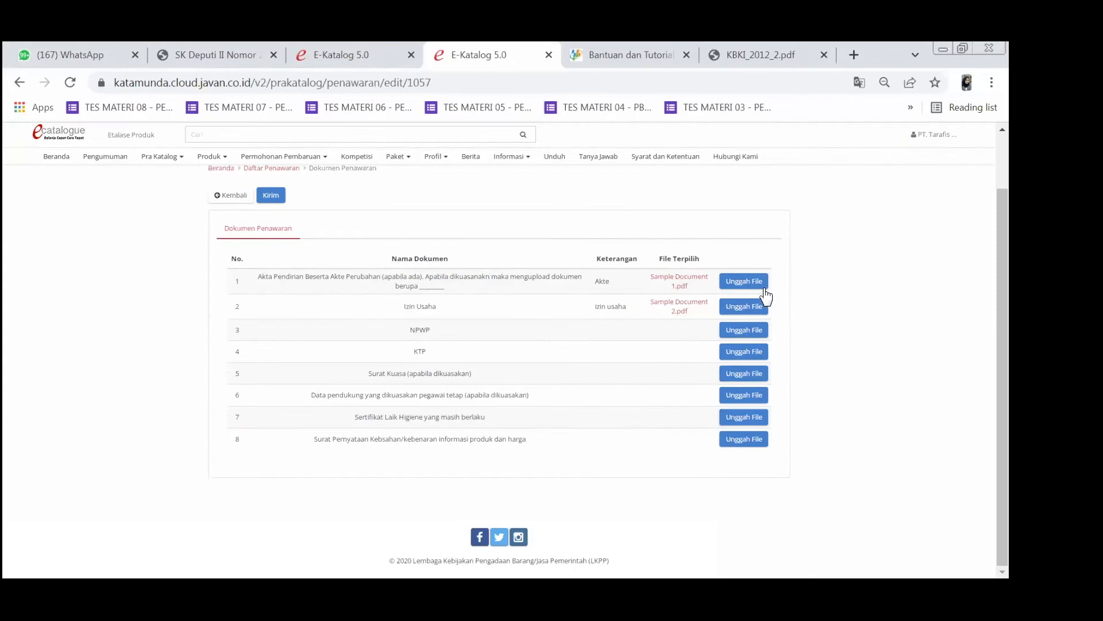
- Upload Sample Document 3.pdf for the Sertifikat Laik Higiene document with the description "sertifikat"
click(739, 423)
click(463, 185)
text(sert)
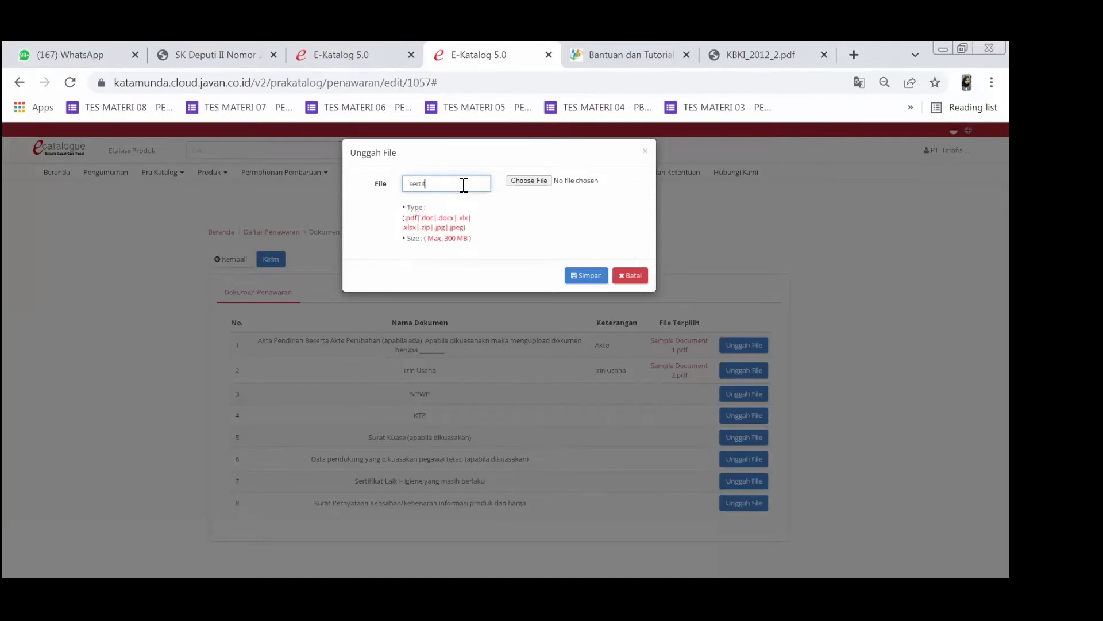
text(ifikat)
click(539, 181)
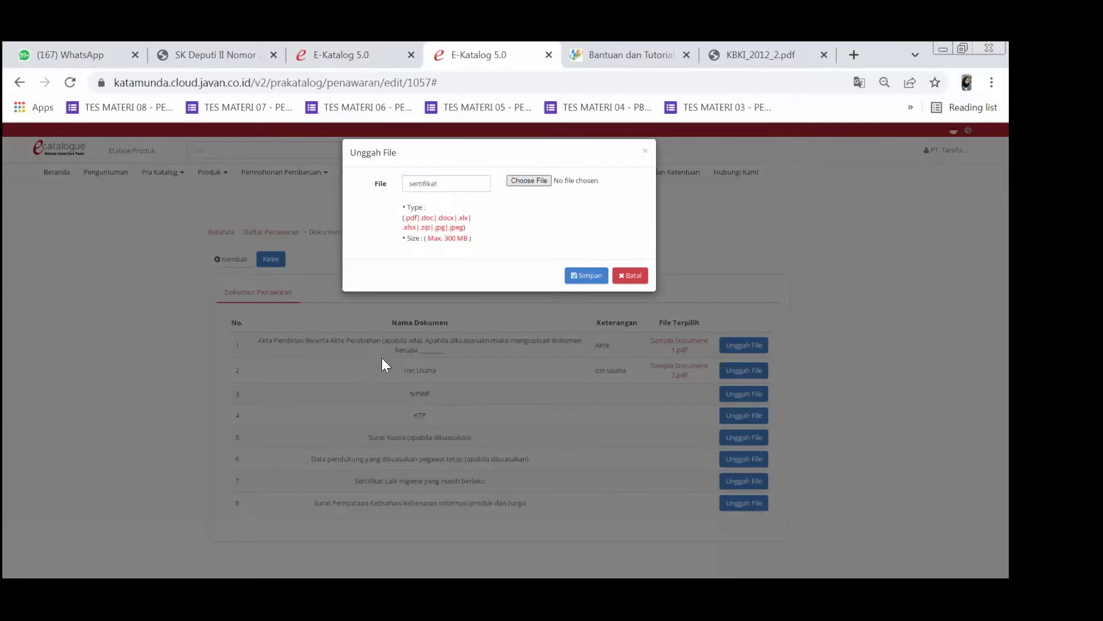
click(387, 377)
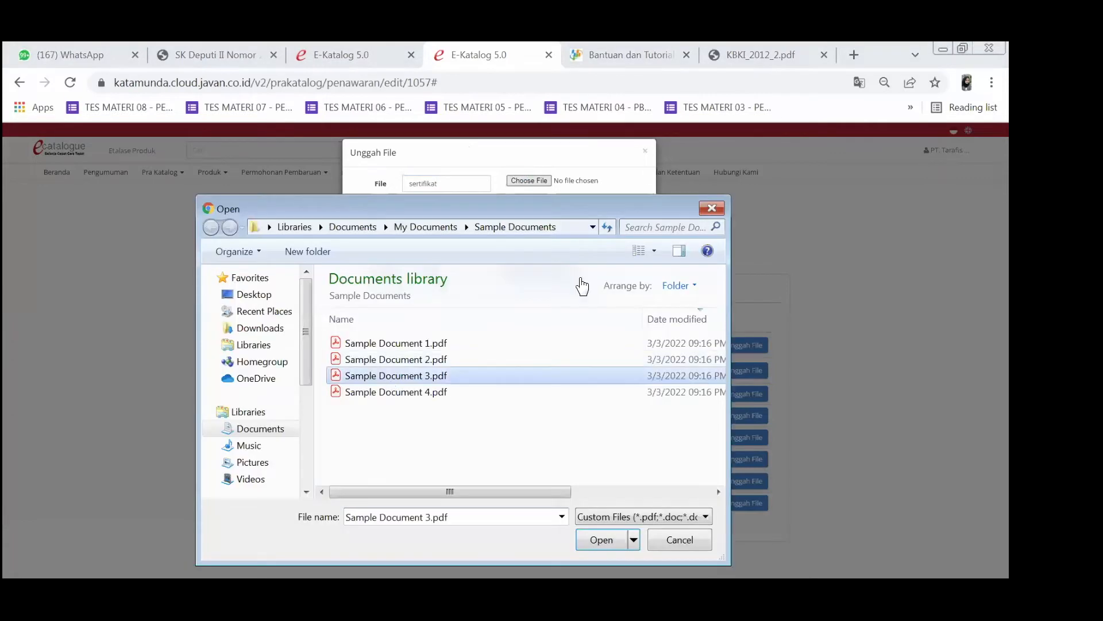
key(Return)
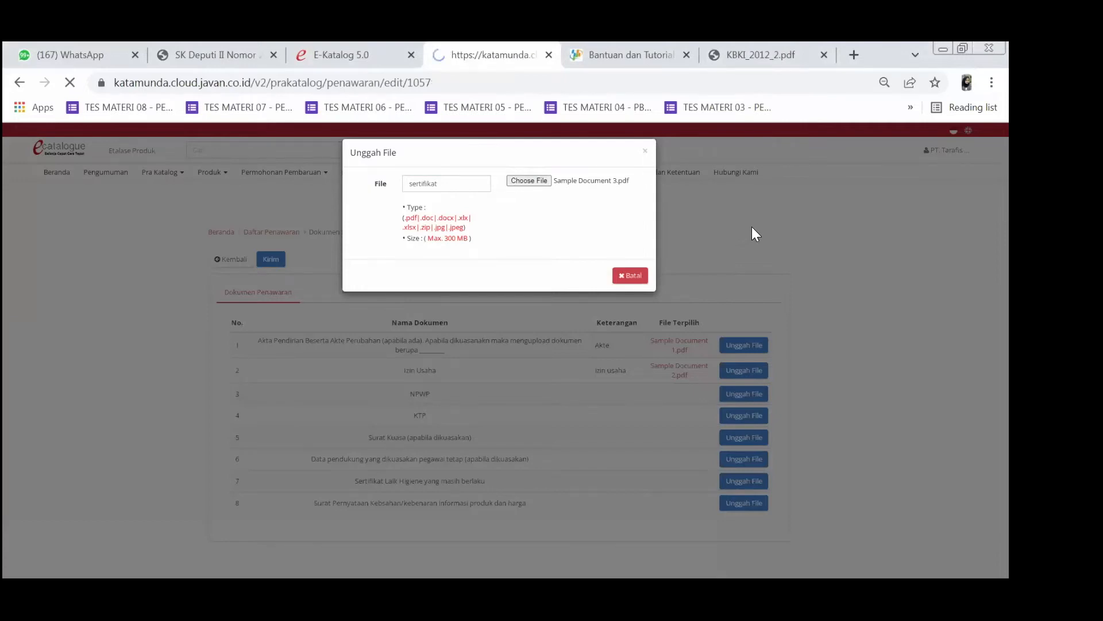
- Upload Sample Document 4.pdf for the Surat Pernyataan document on product and price information, with the description "surat pernyataan"
scroll(754, 448, down, 2)
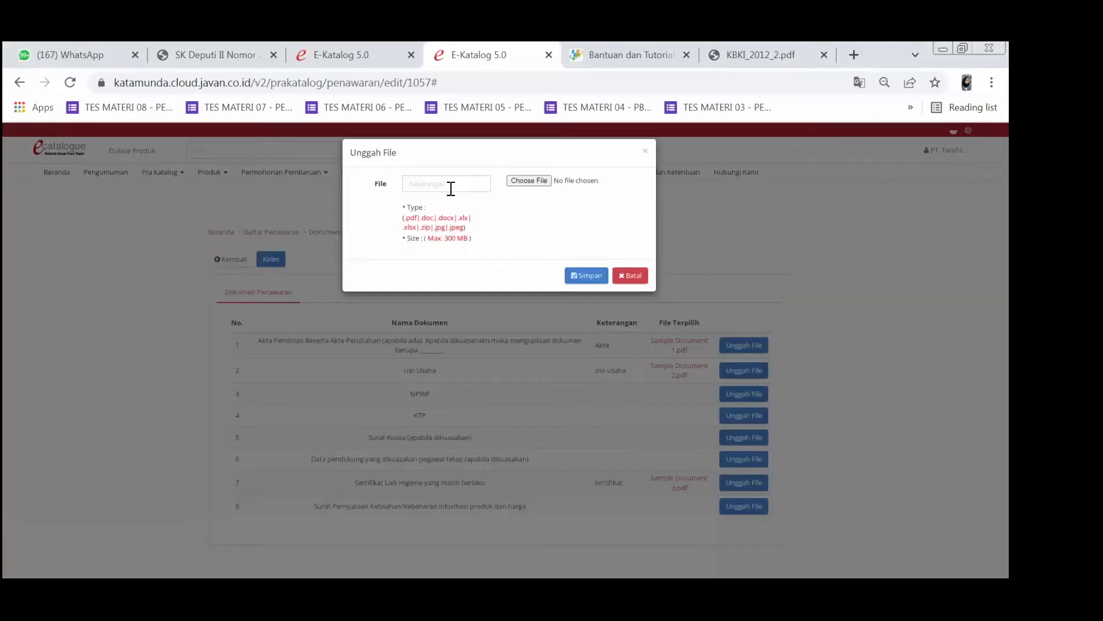
click(452, 189)
text(surat pernyataan)
click(527, 181)
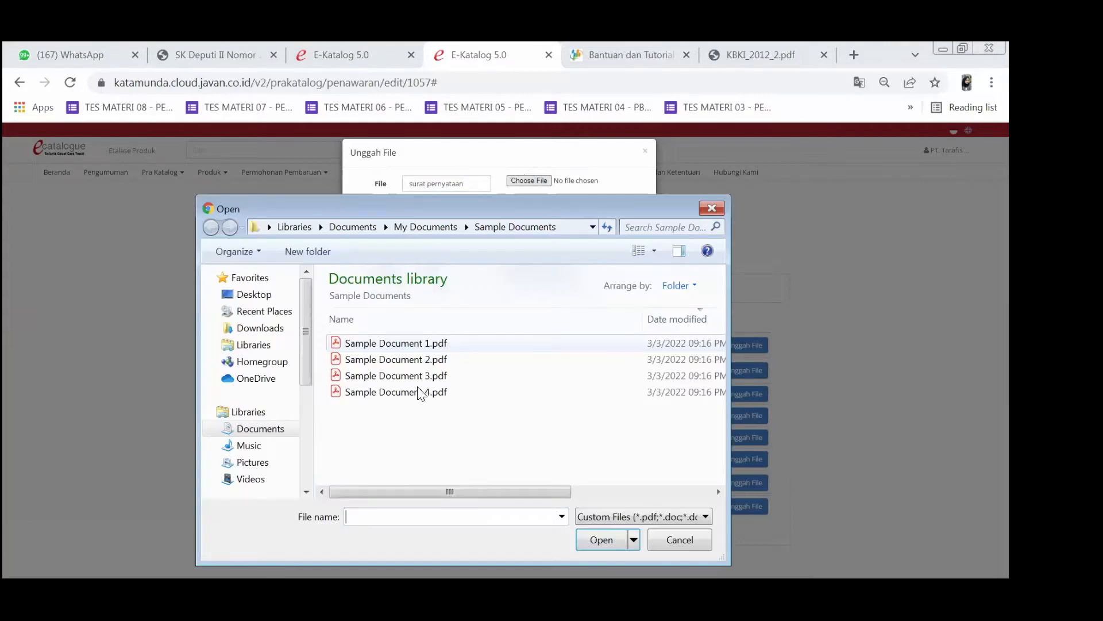
double_click(421, 394)
click(582, 273)
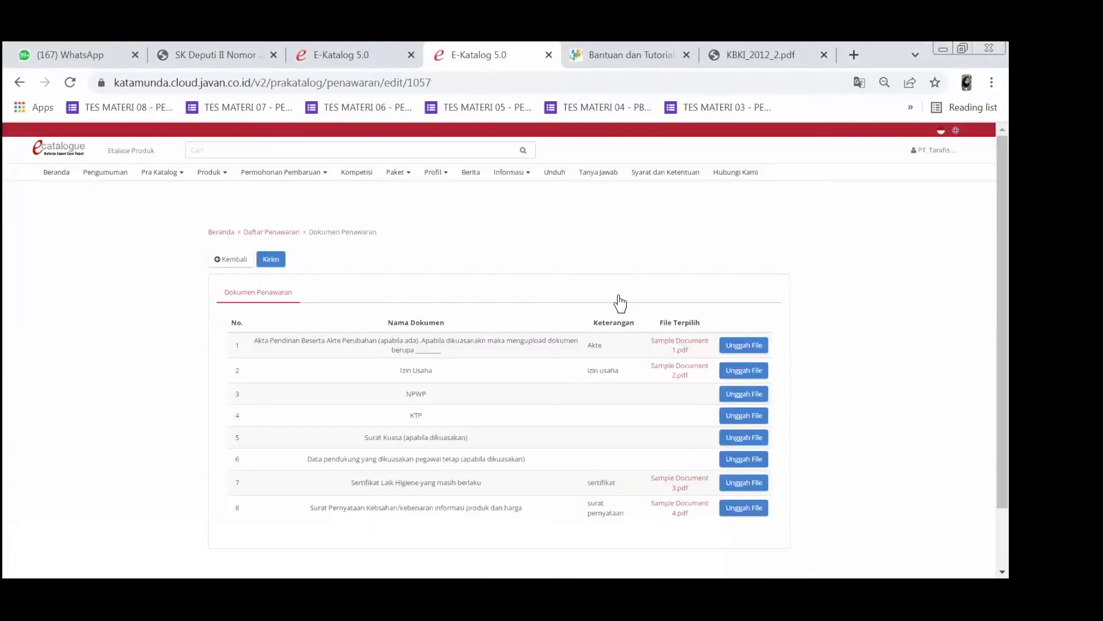
- Check the list of uploaded offer documents and submit it (Kirim)
scroll(815, 327, down, 1)
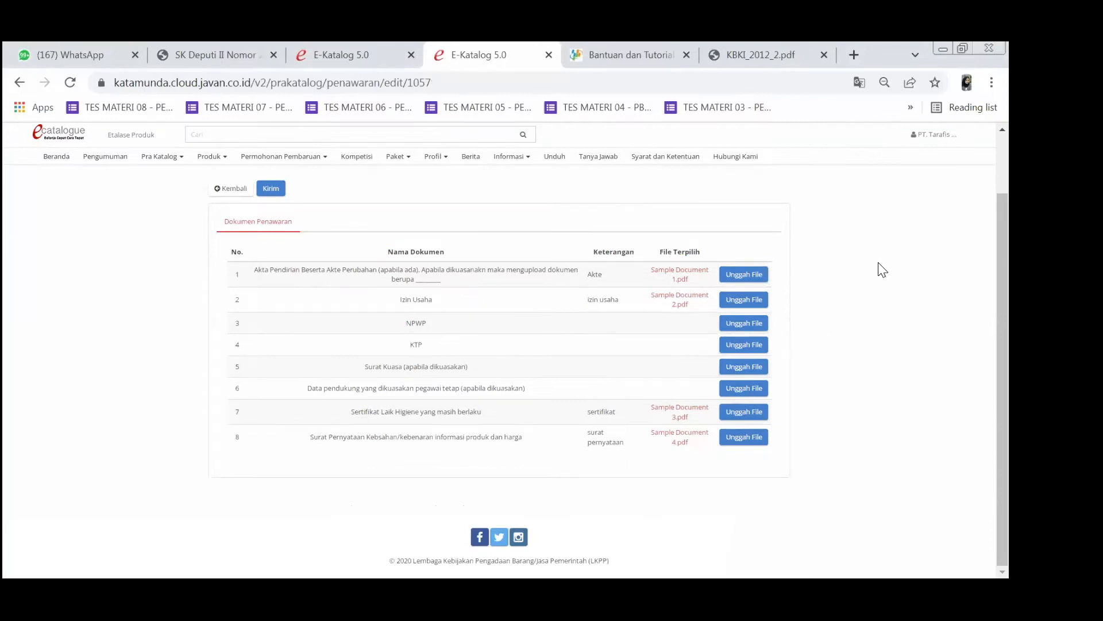
scroll(882, 270, up, 1)
scroll(881, 272, down, 1)
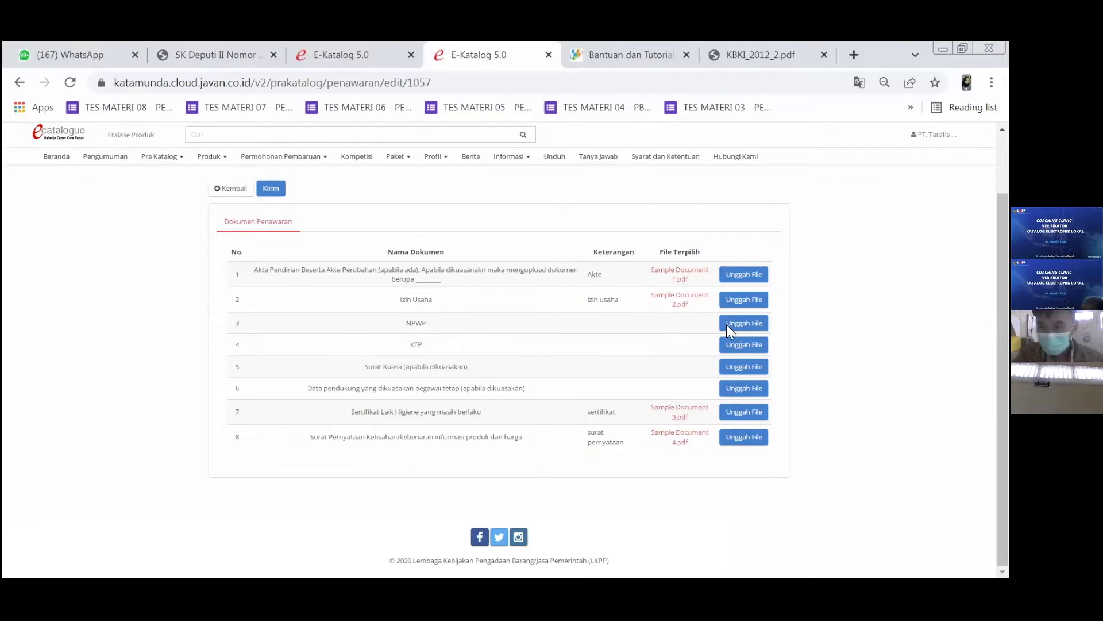
scroll(728, 328, up, 2)
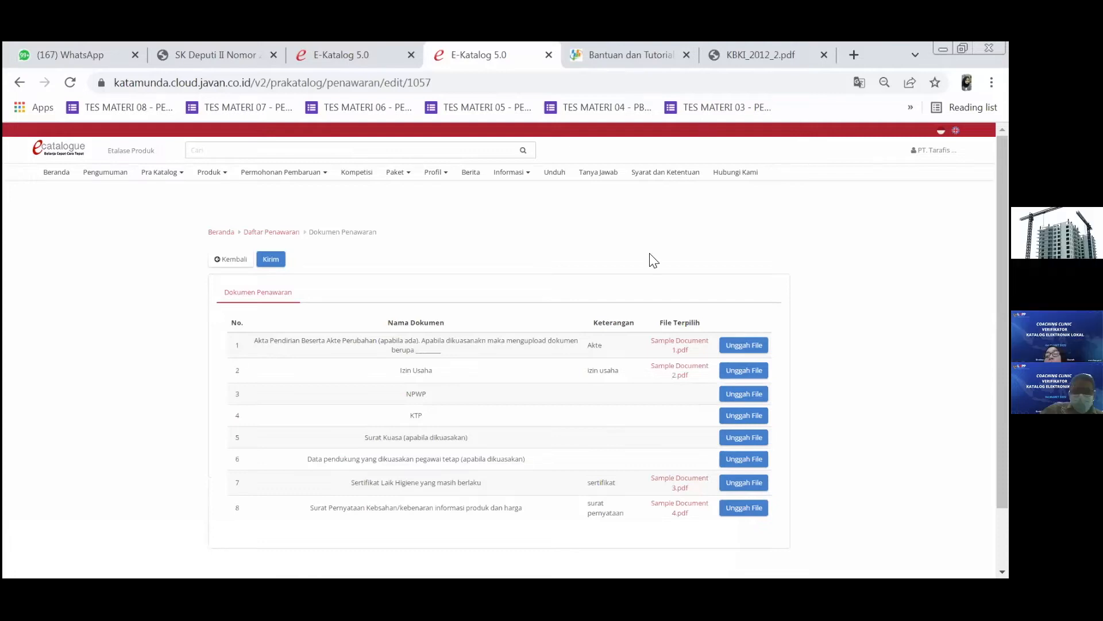
click(269, 261)
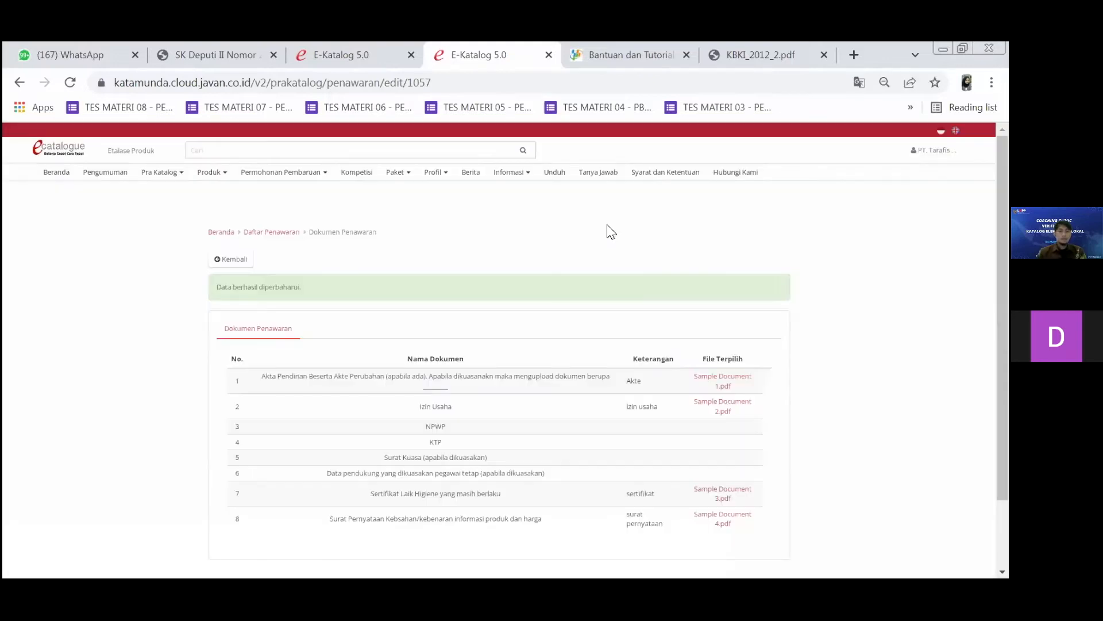
- Look over the submitted offer documents and go back to the offer list (Daftar Penawaran)
scroll(361, 260, down, 1)
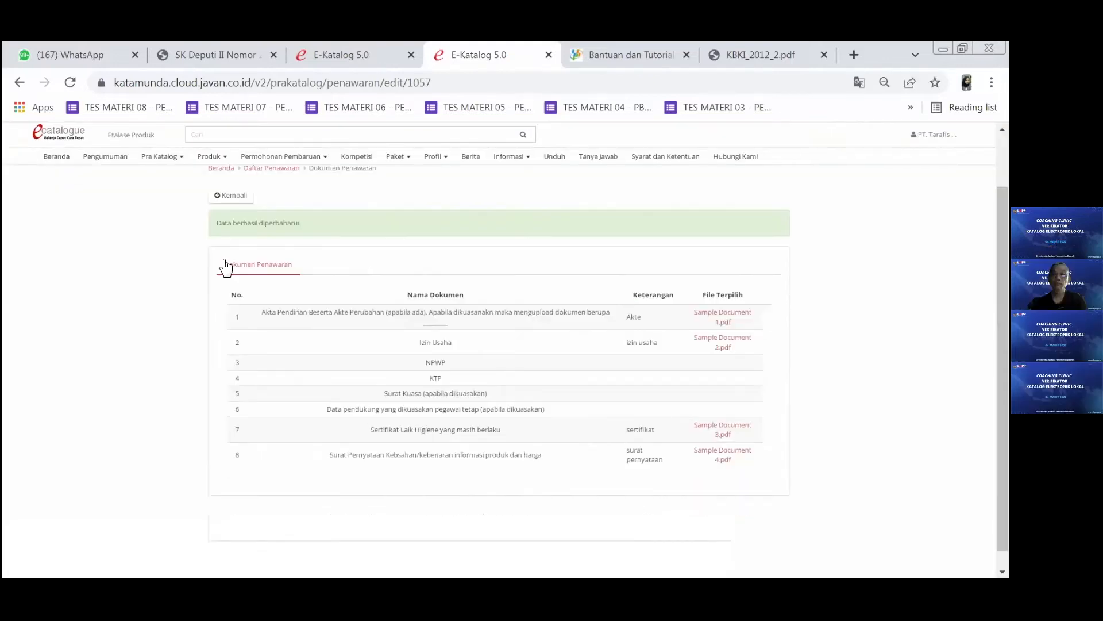
scroll(224, 266, up, 1)
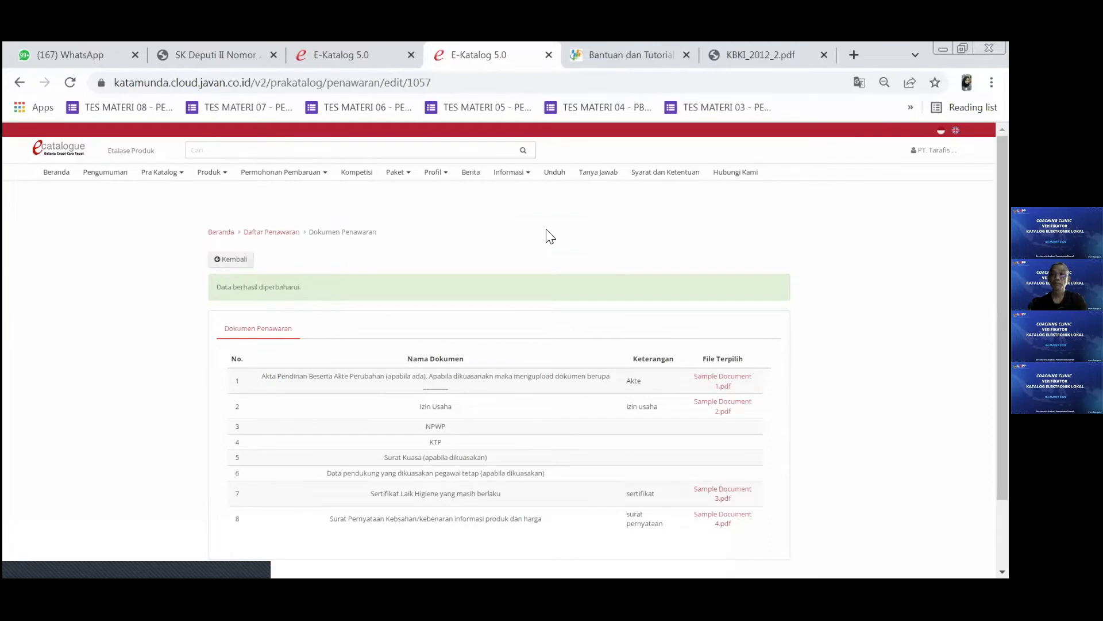
scroll(546, 229, down, 1)
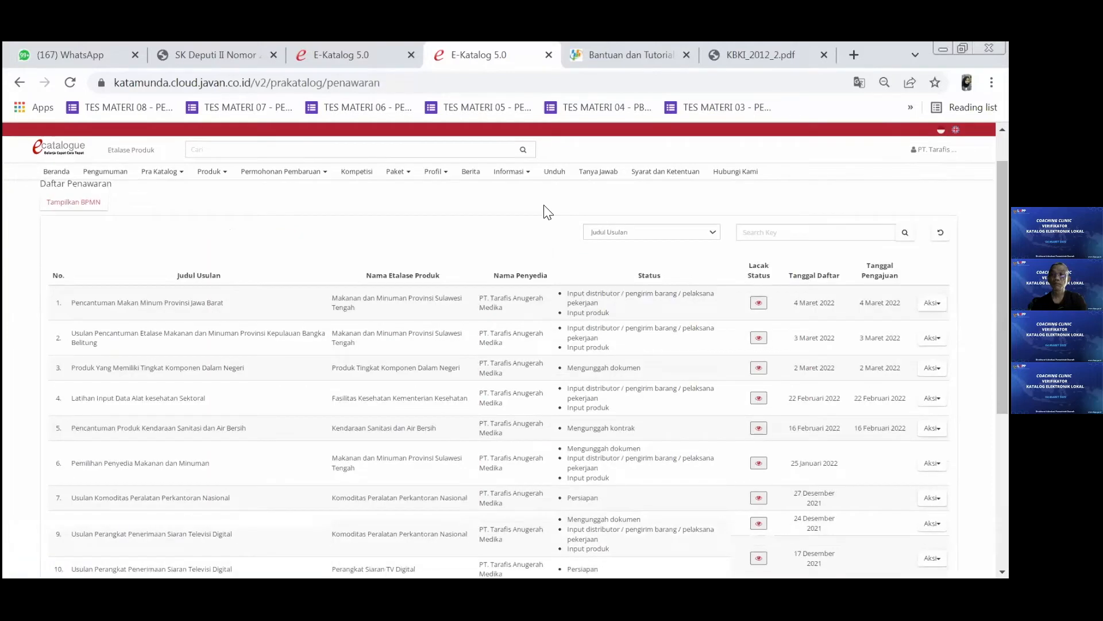
scroll(559, 204, down, 1)
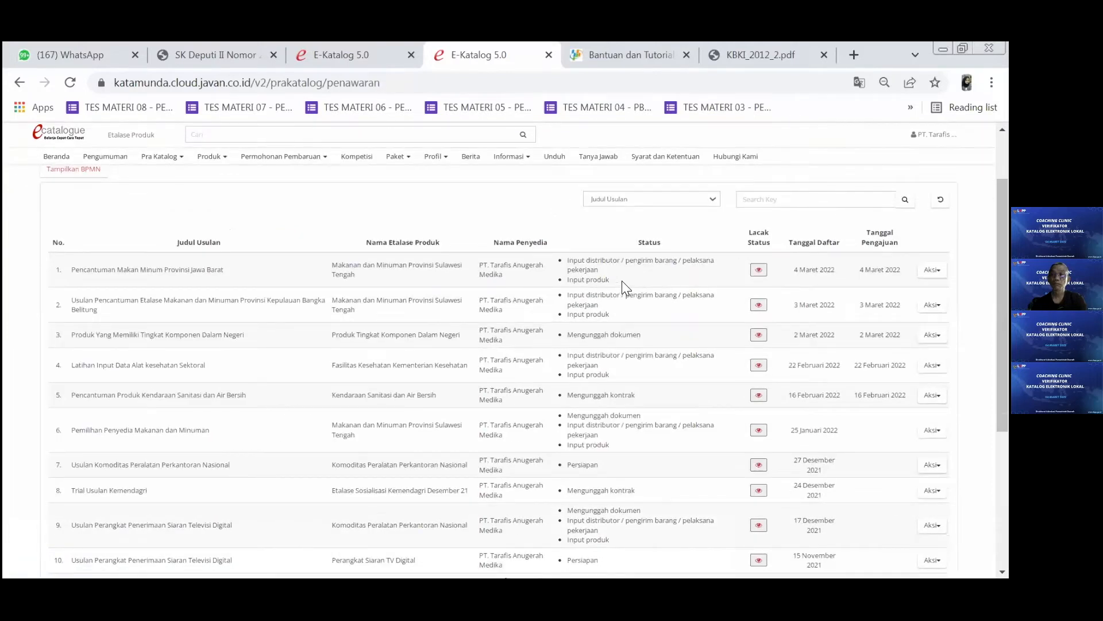
- Compare the status items of the first offer with those of the sixth, Pemilihan Penyedia Makanan dan Minuman
drag(609, 280, 560, 260)
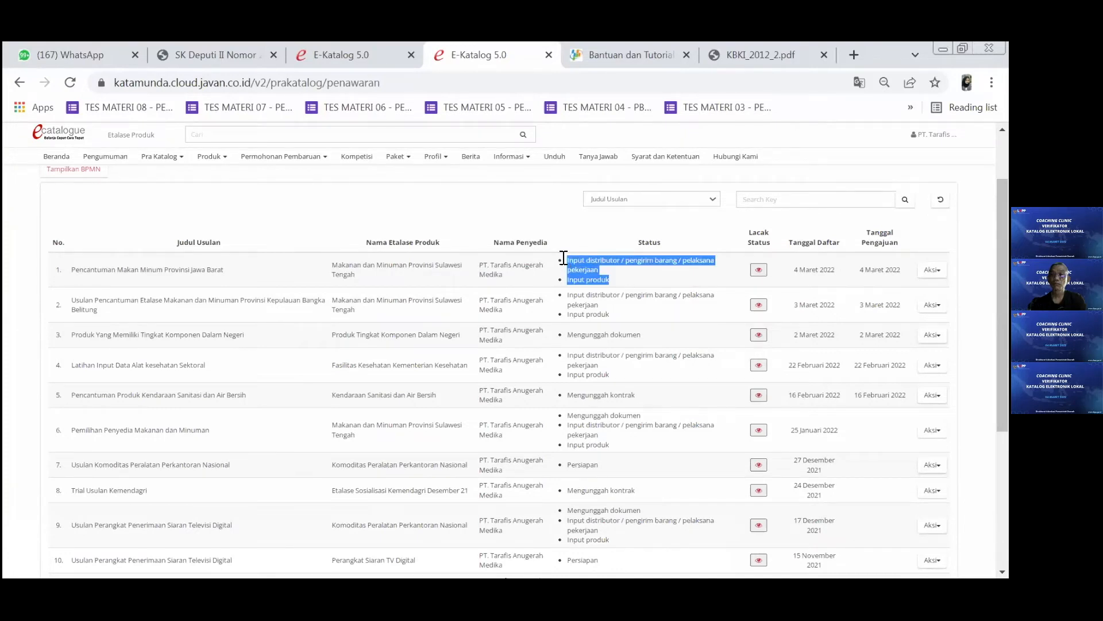
click(627, 448)
shift+click(562, 416)
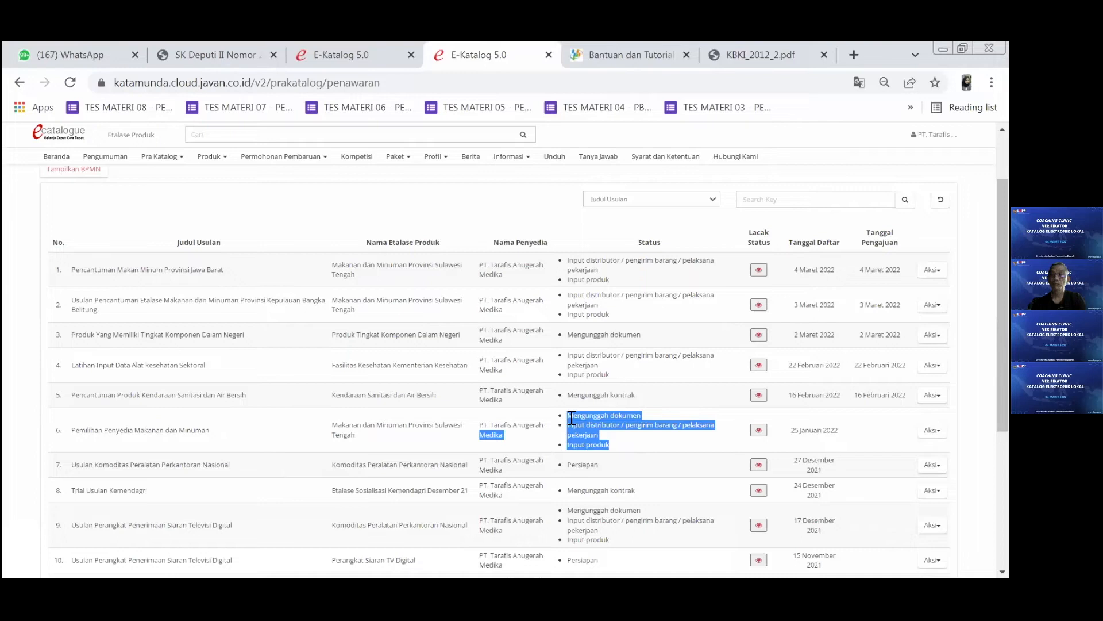
click(618, 278)
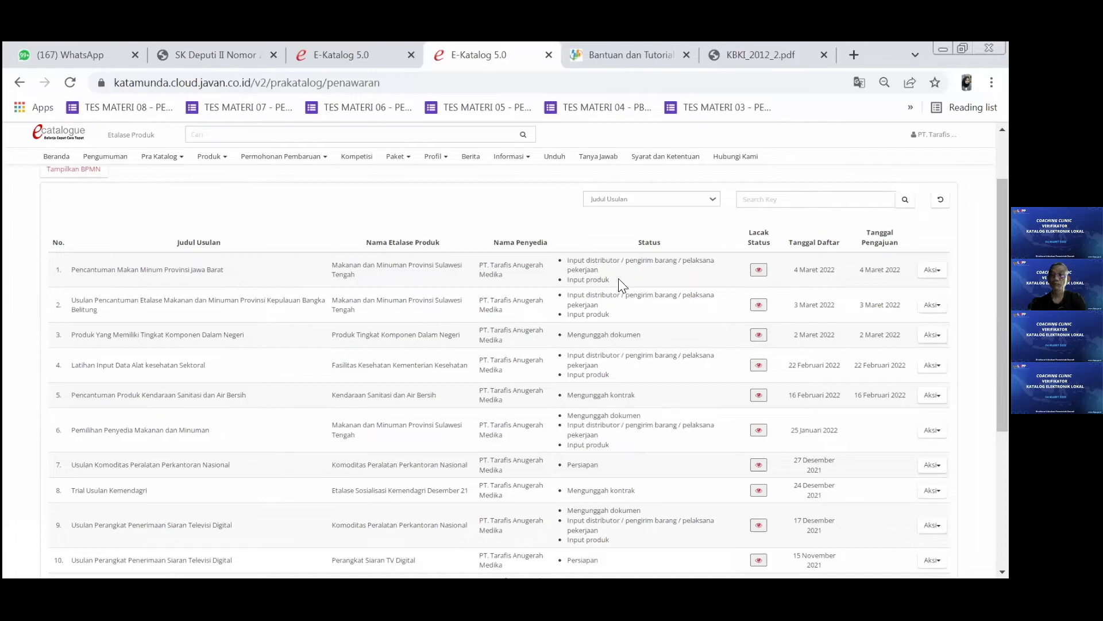
- Examine the status items of the first offer, Pencantuman Makan Minum Provinsi Jawa Barat
shift+click(565, 263)
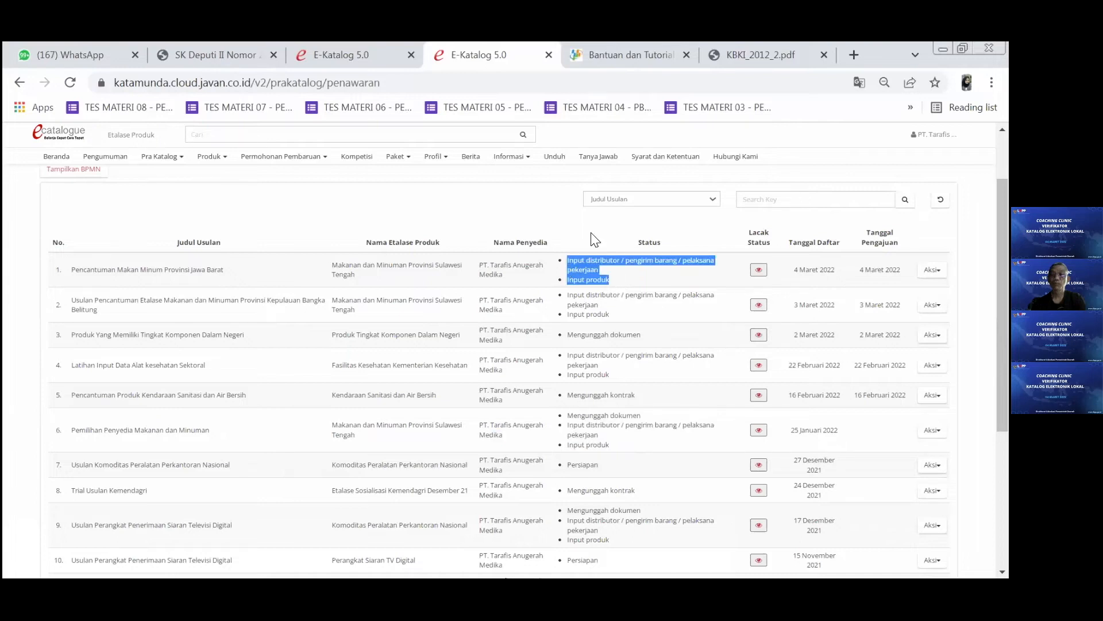
click(626, 283)
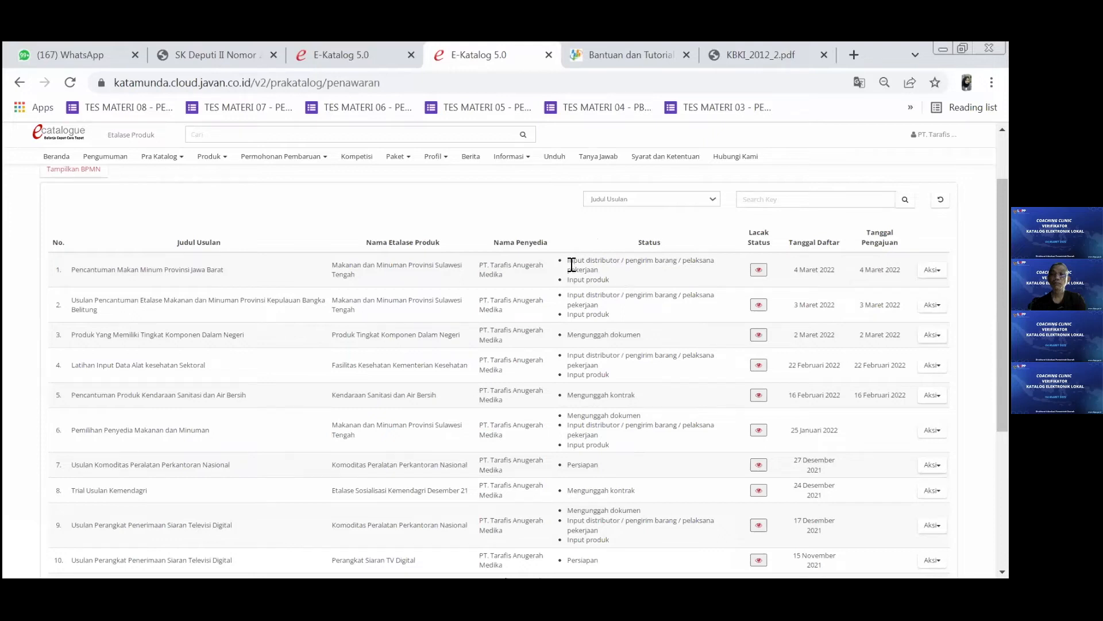
drag(572, 265, 619, 278)
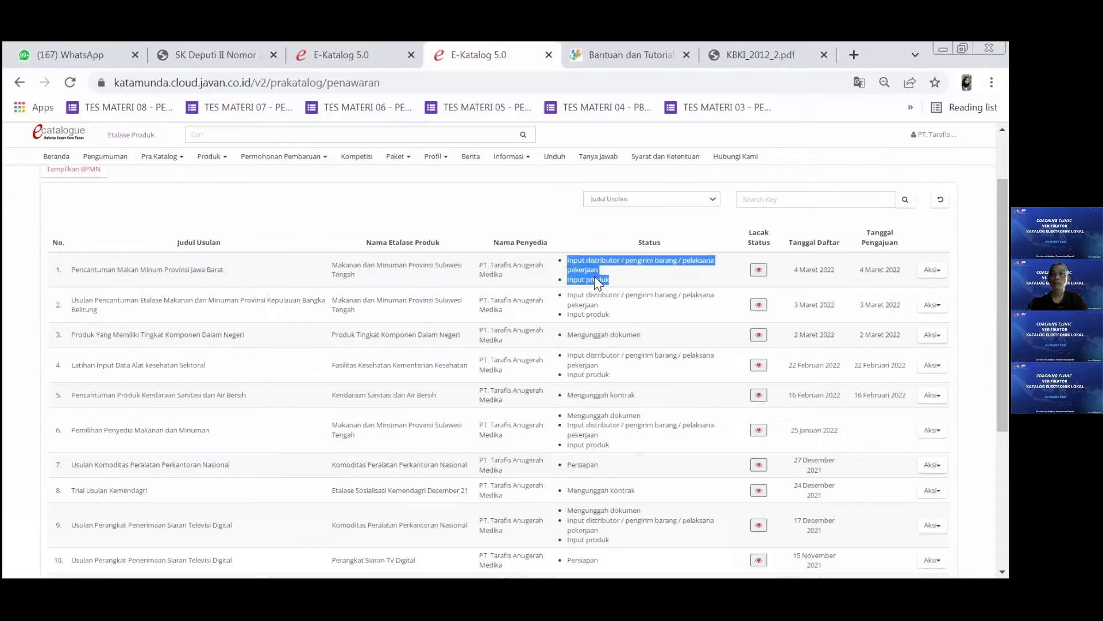
click(644, 275)
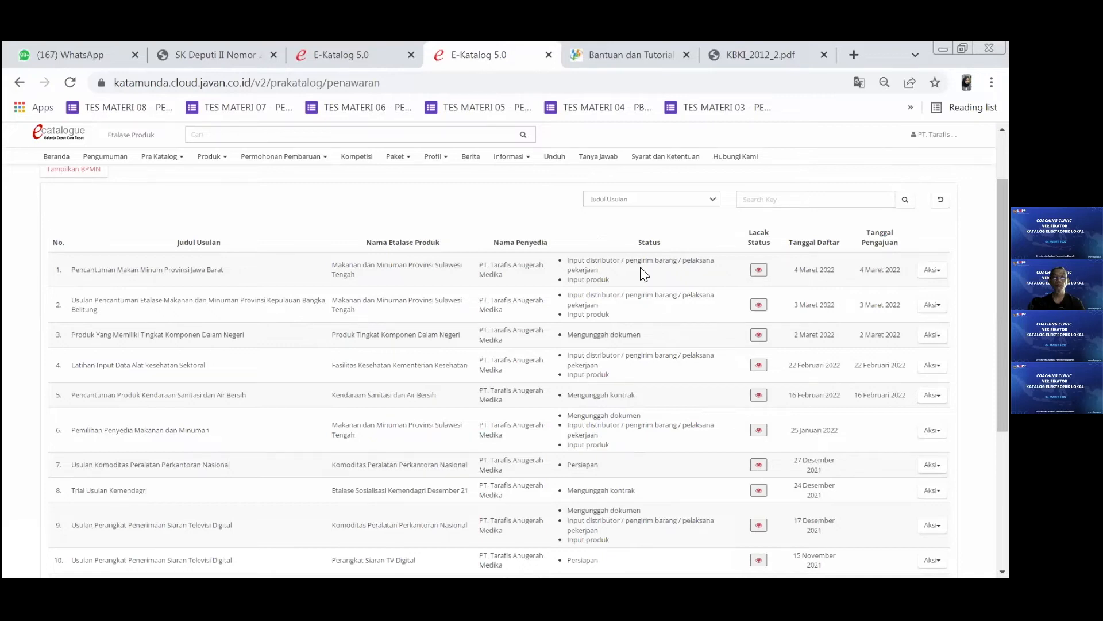
- Select PT. Tarafis Anugerah Medika in the first offer's Distributor/Reseller/Pelaksana Pekerjaan/Pengirim Barang list and save the selection
click(931, 270)
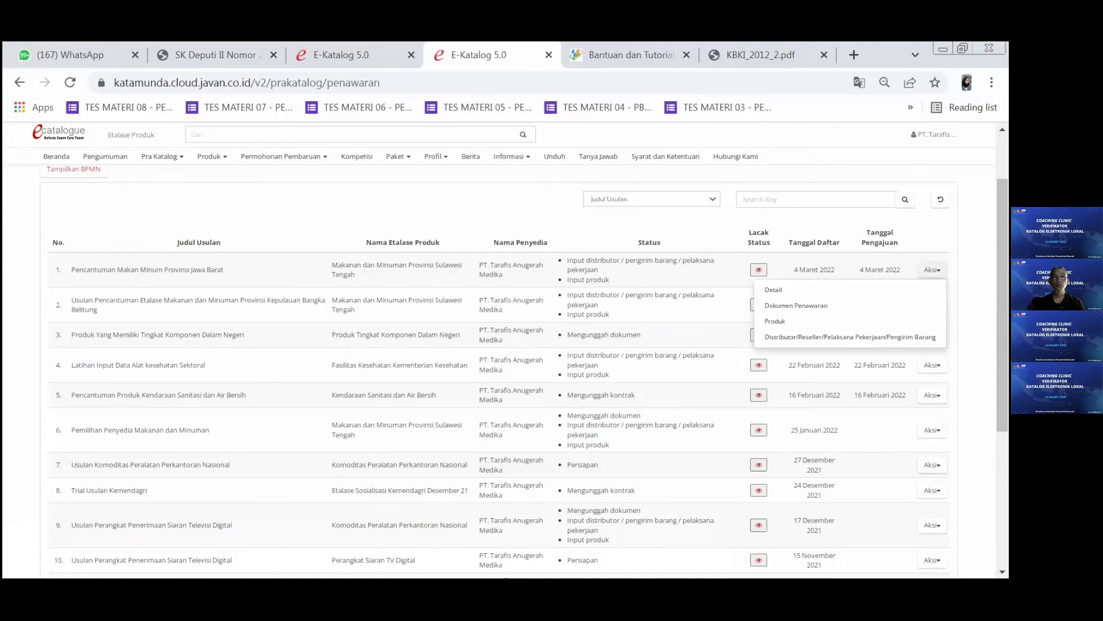
click(840, 338)
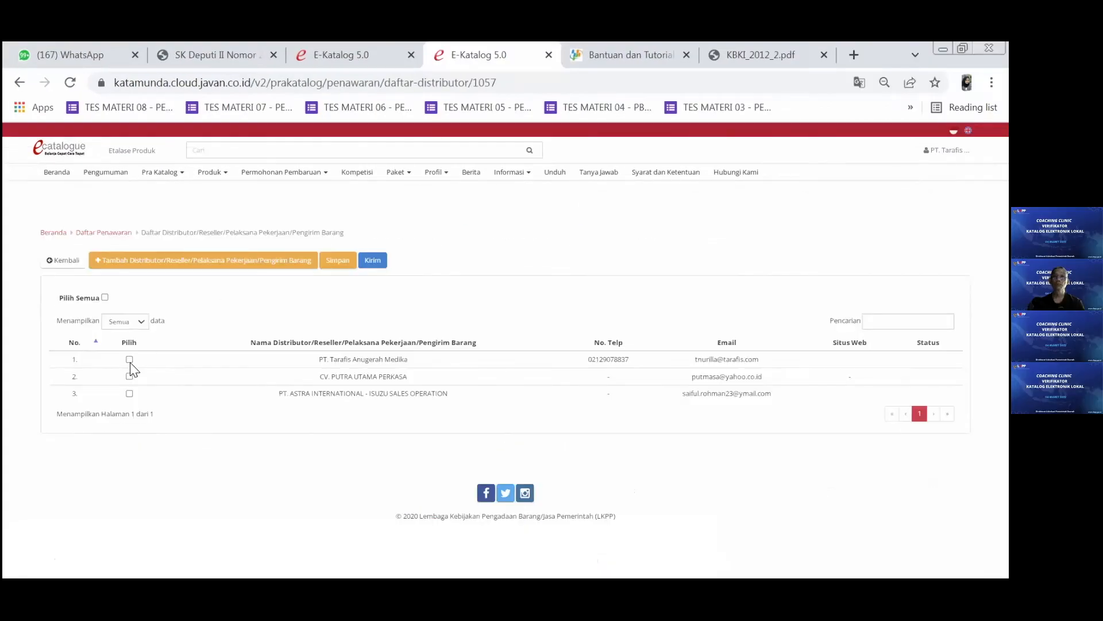
click(129, 361)
triple_click(315, 357)
click(345, 267)
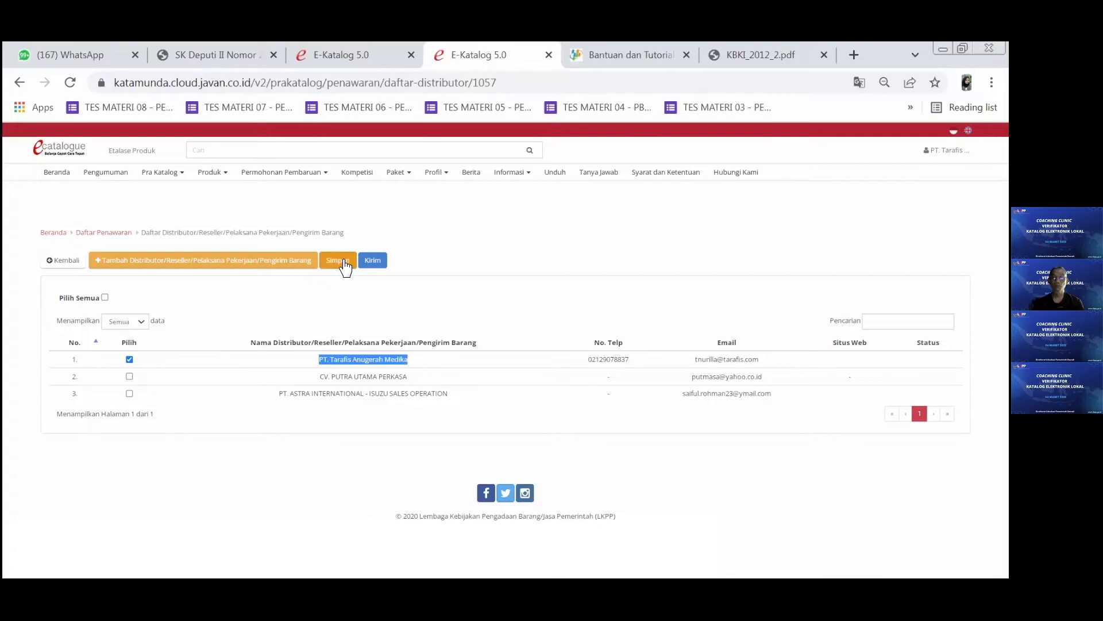
click(338, 261)
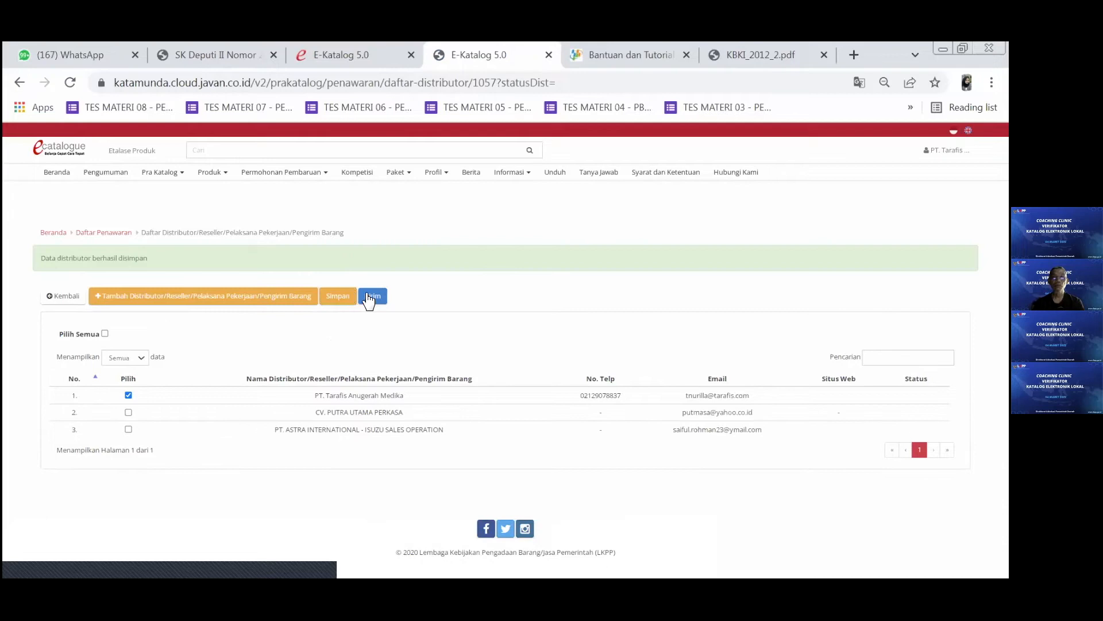
- Submit the saved distributor data (Kirim), confirm the submission and check the distributor's approval status
click(368, 296)
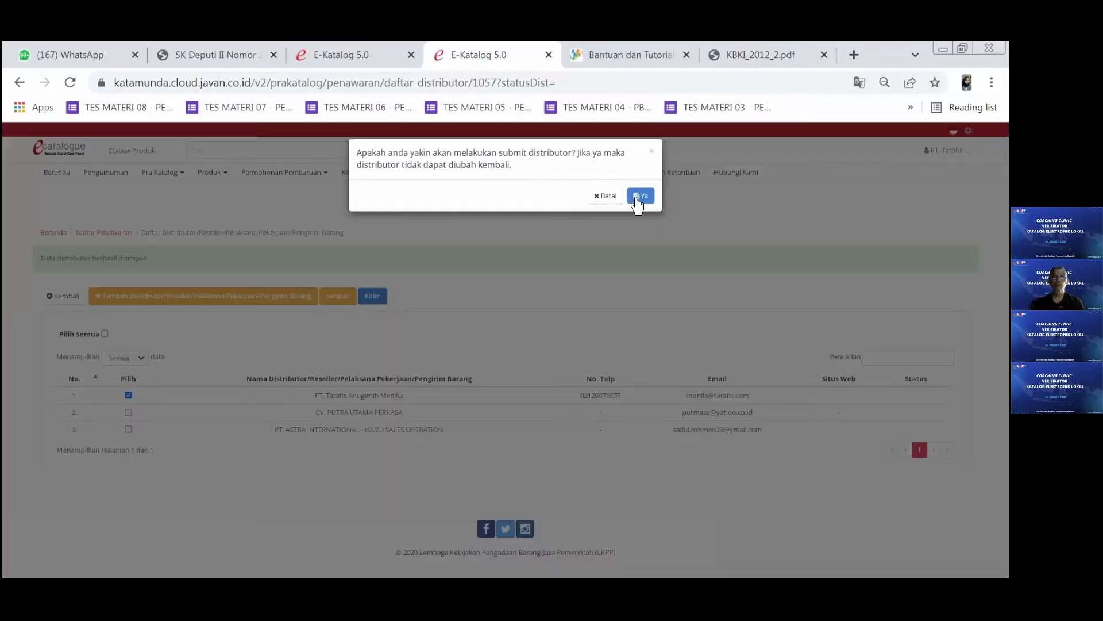
click(641, 196)
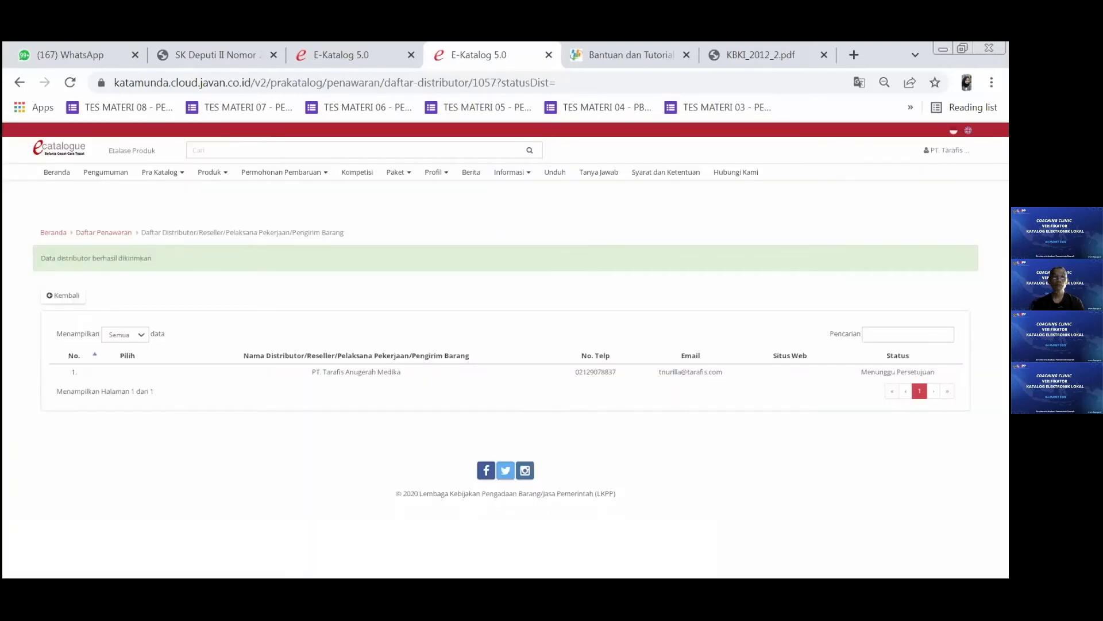
drag(892, 372, 875, 372)
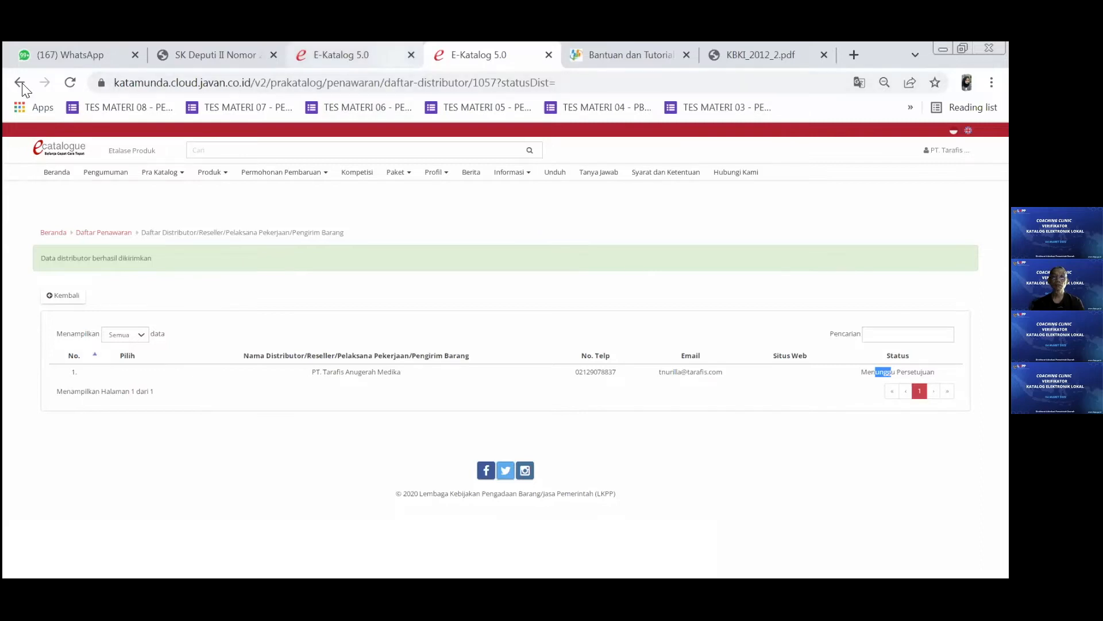
- Return to the offer list, reload it and check the updated status of the first offer
key(F5)
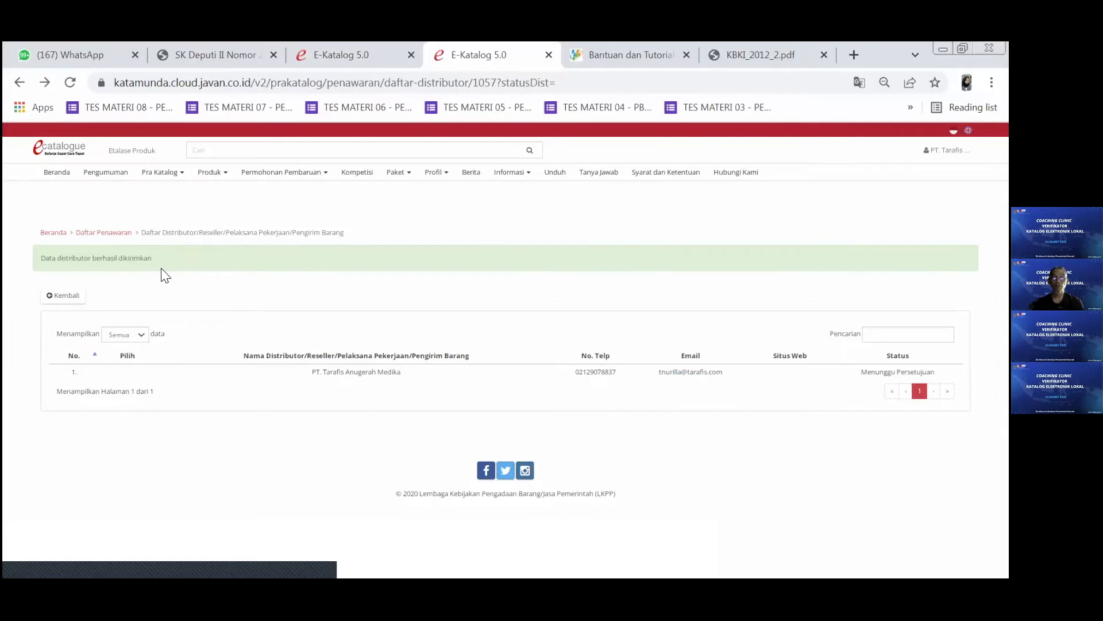
click(18, 82)
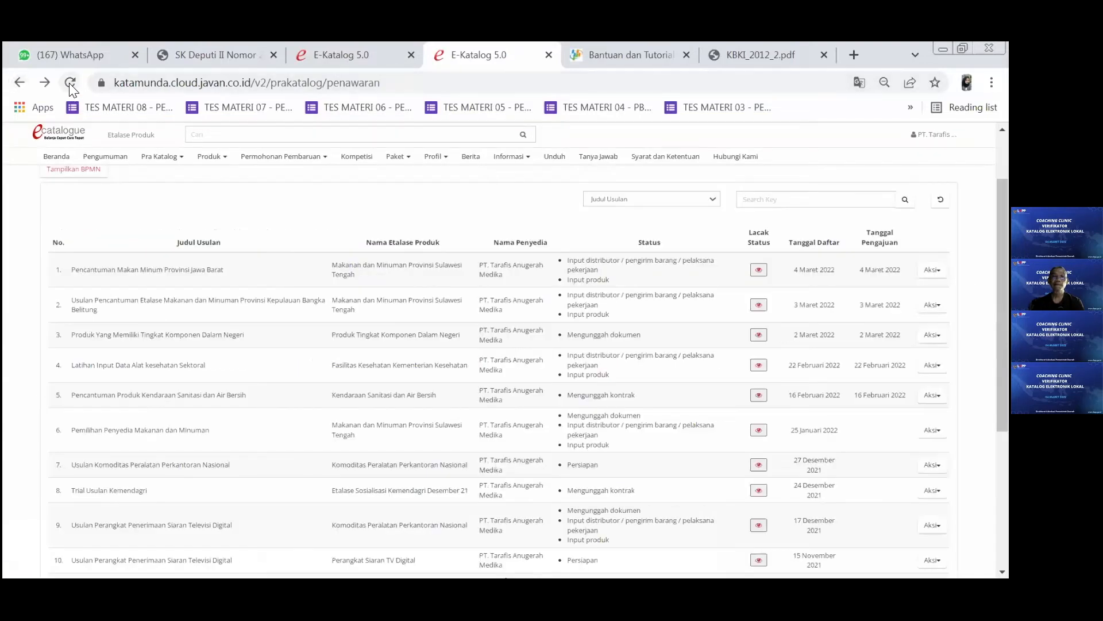
click(69, 83)
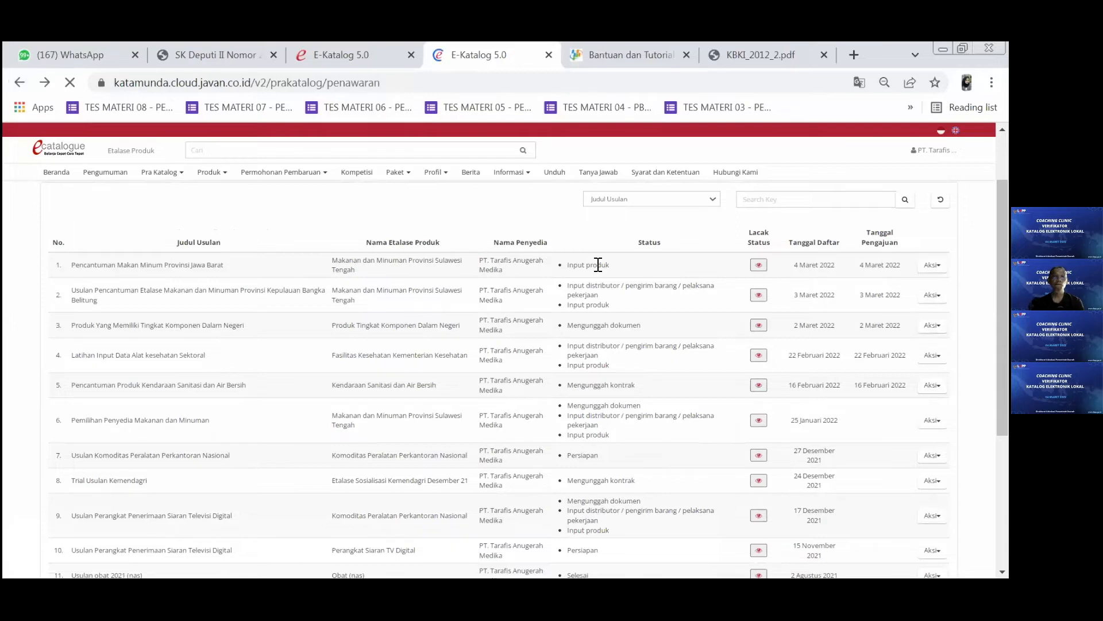
triple_click(646, 262)
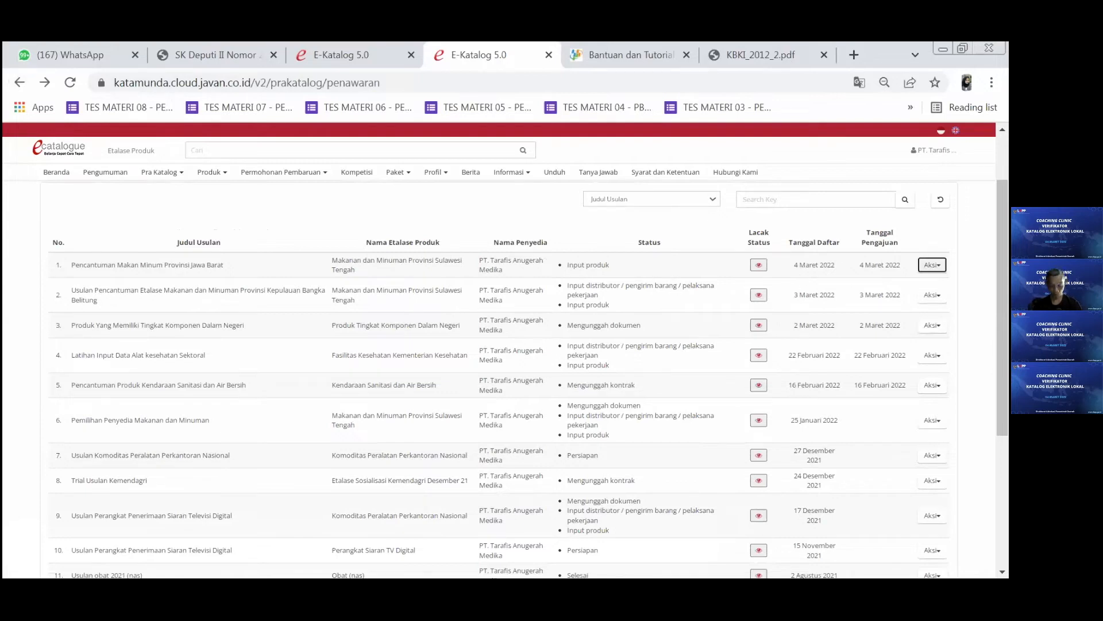
- Open the product list of the first offer and start adding a new product
click(931, 265)
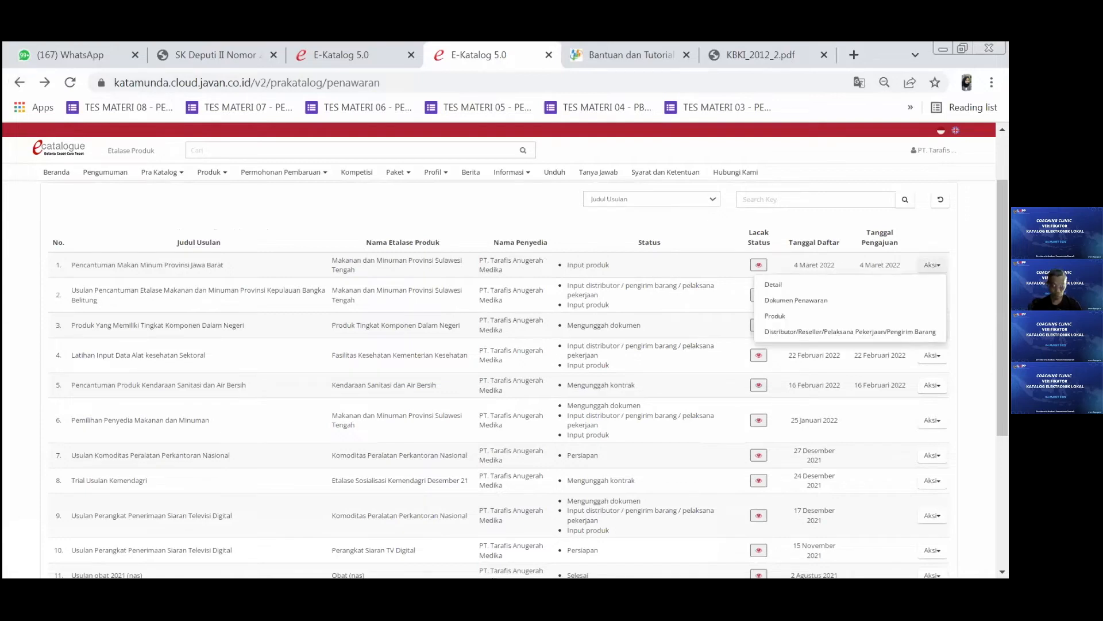
click(837, 317)
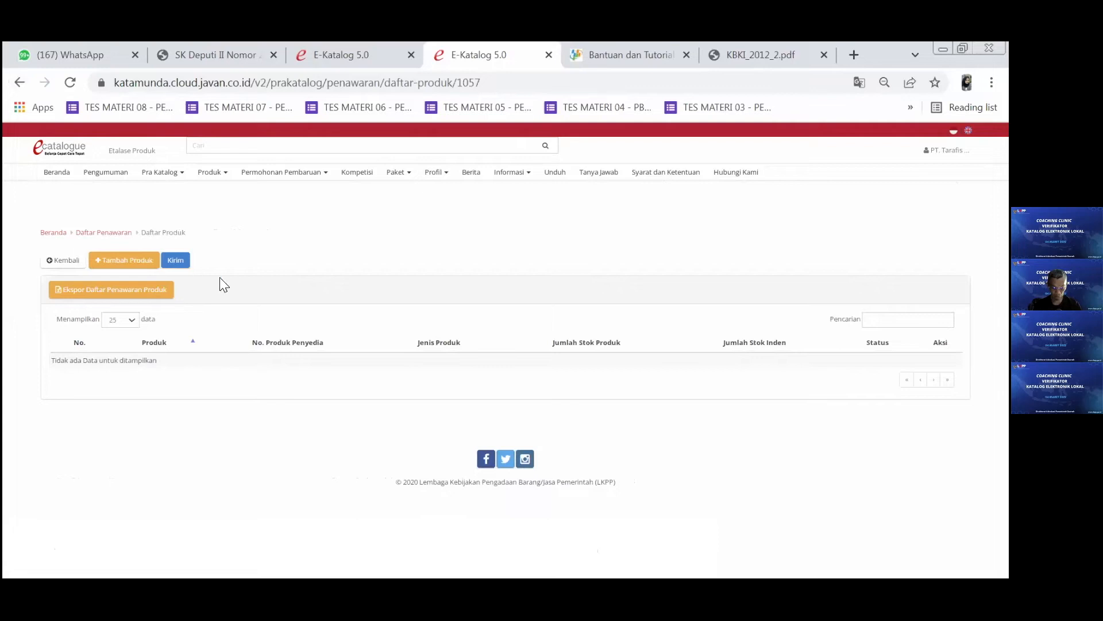
click(119, 262)
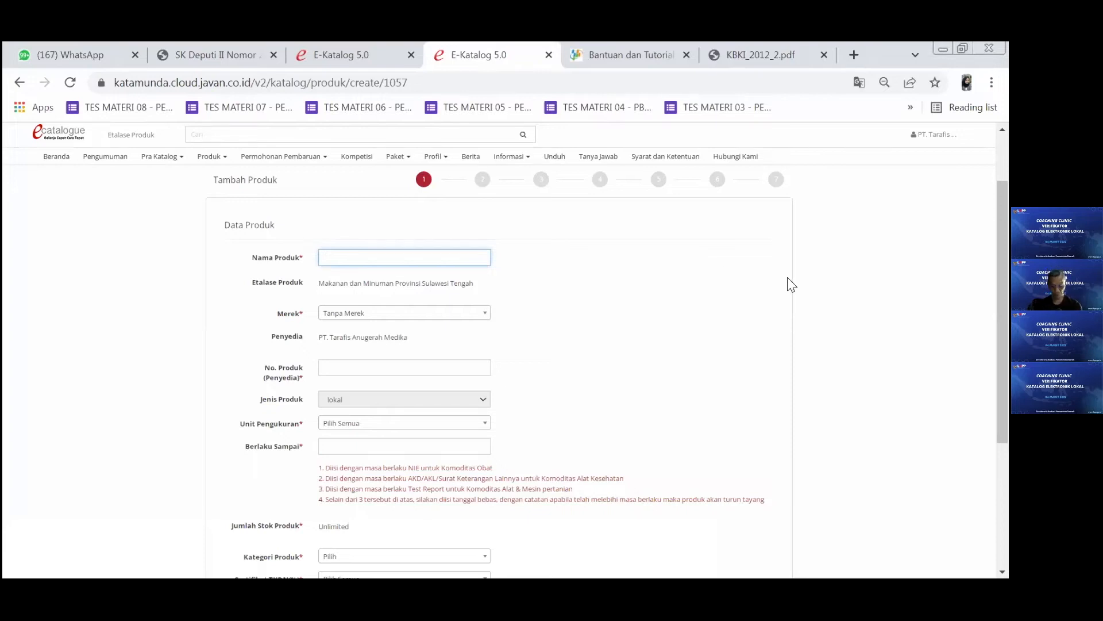
- Set the new product's category (Kategori Produk) to Makanan Box
scroll(792, 284, down, 4)
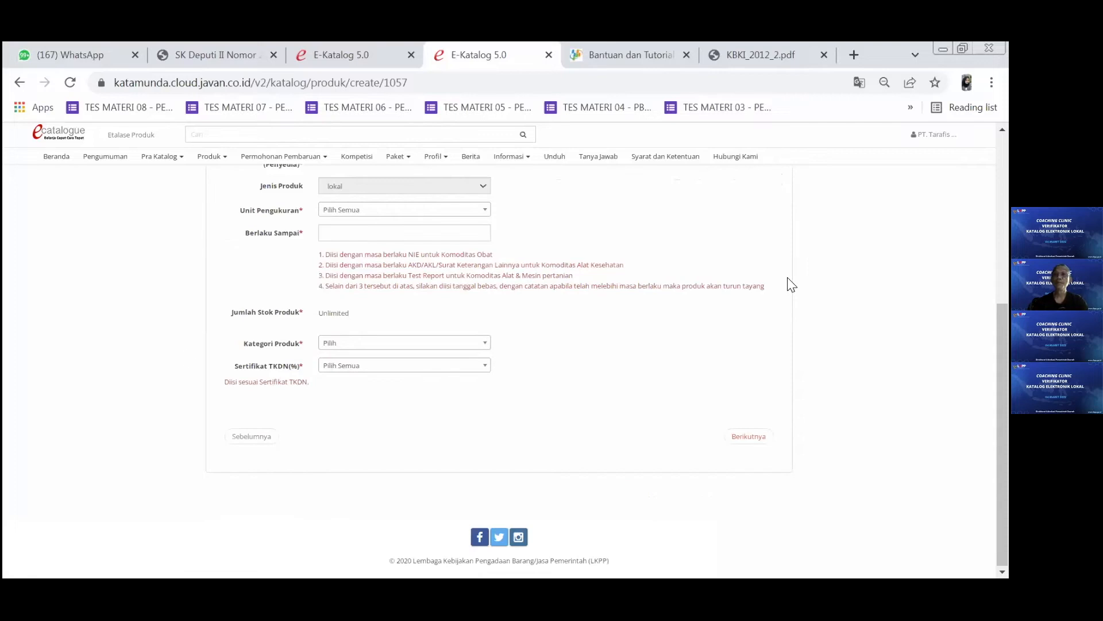
click(426, 343)
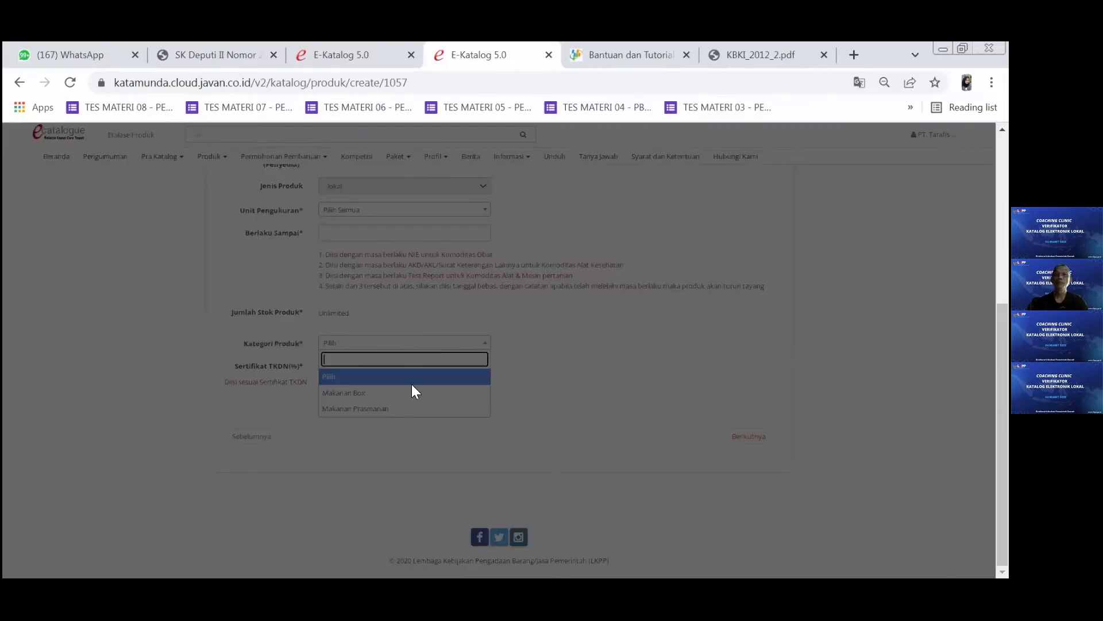
scroll(507, 379, up, 6)
scroll(410, 299, down, 6)
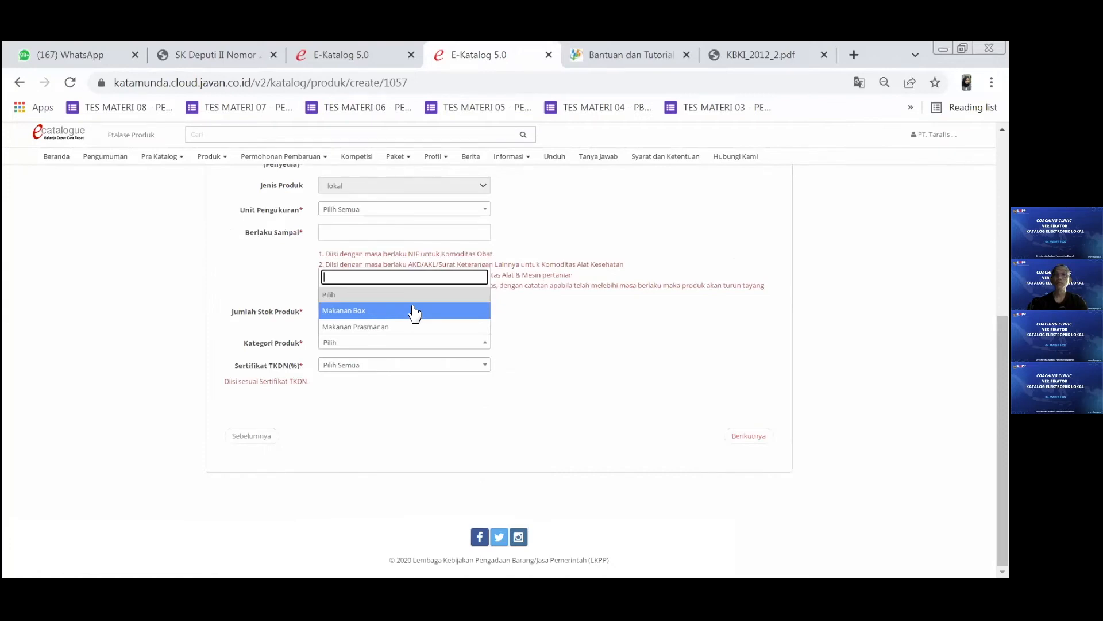
click(414, 310)
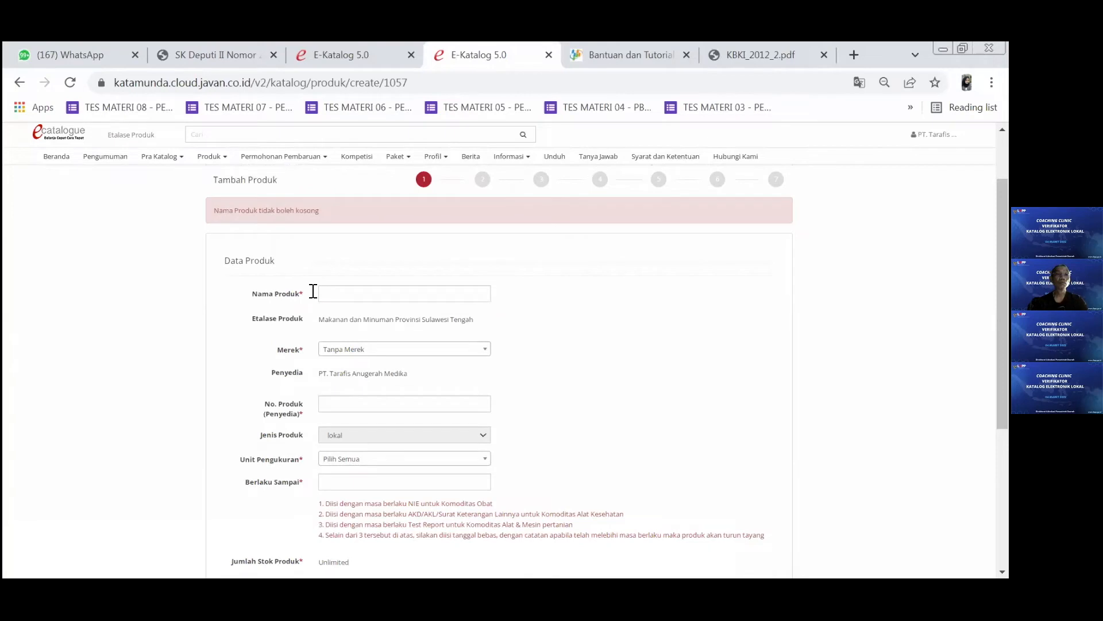
- Name the new product "Nasi Box Paket A"
click(314, 292)
text(Nasi Box Paket A)
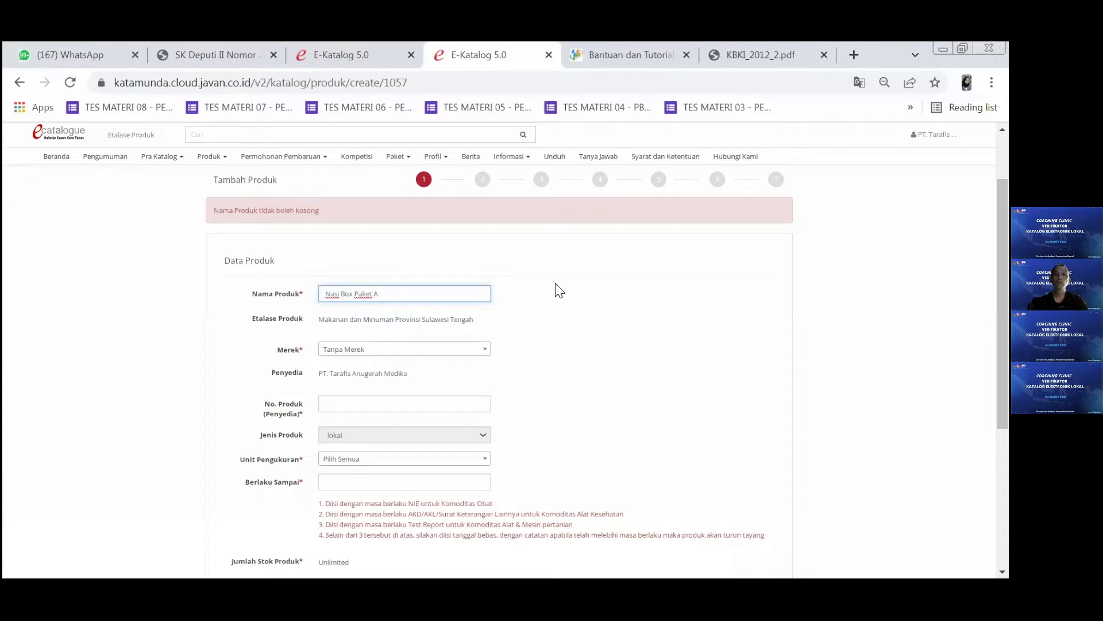
click(565, 284)
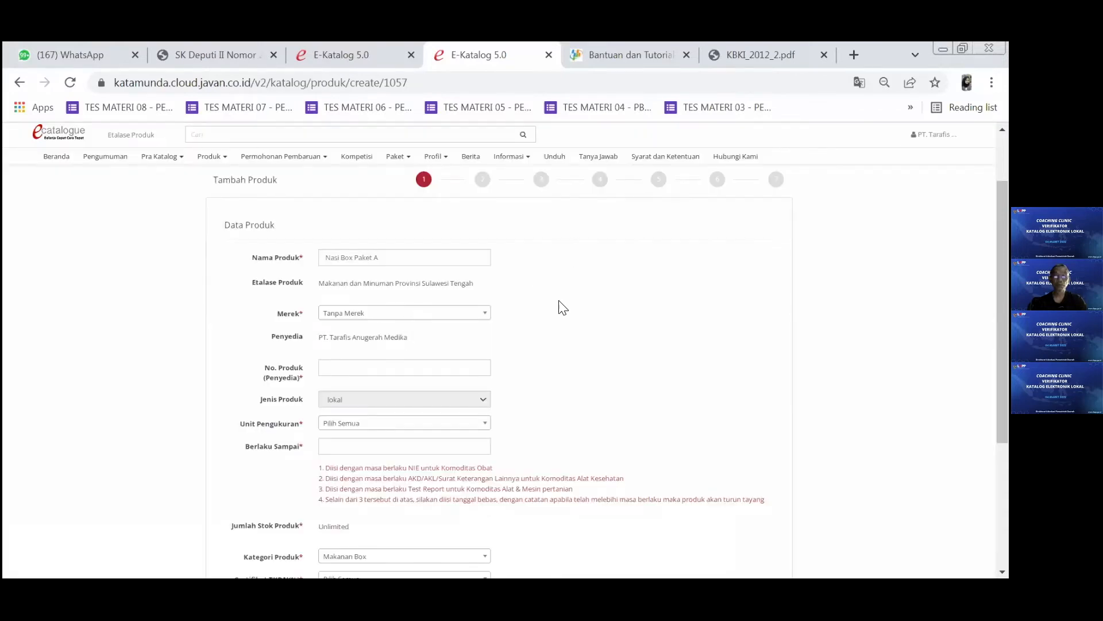
- Enter PaketA1 as the provider's product number (No. Produk Penyedia)
scroll(561, 307, down, 1)
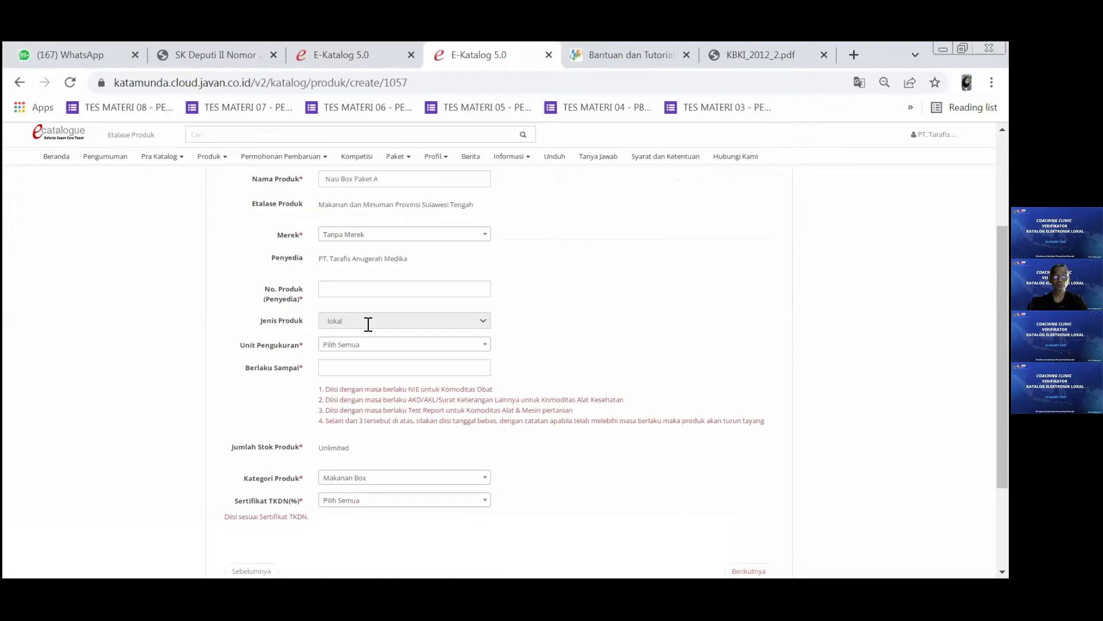
scroll(623, 278, up, 1)
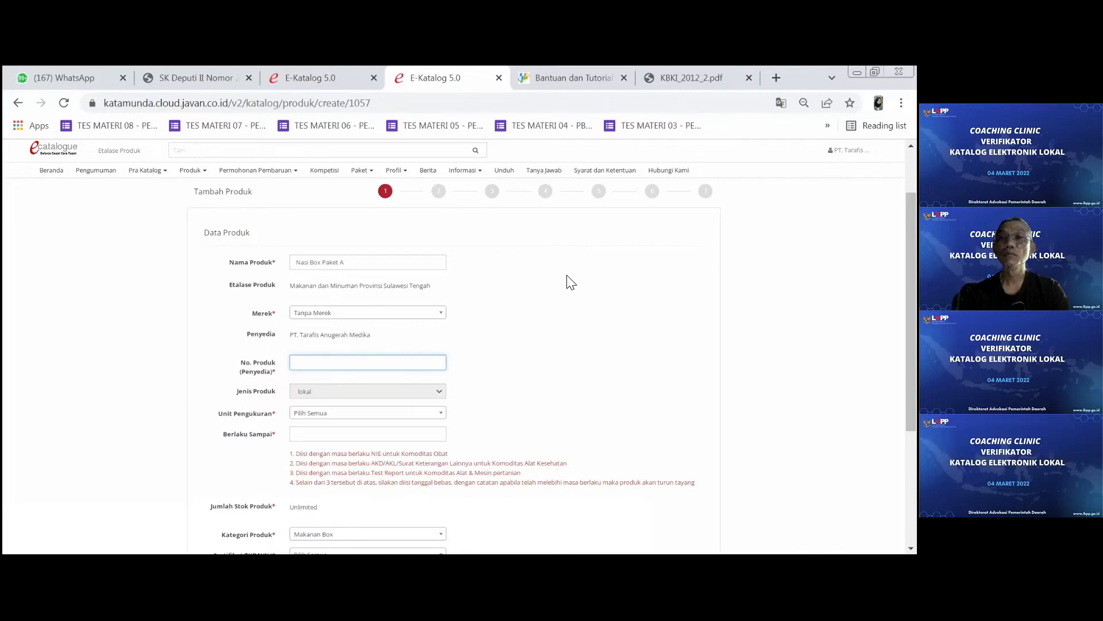
text(PaketA1)
click(569, 281)
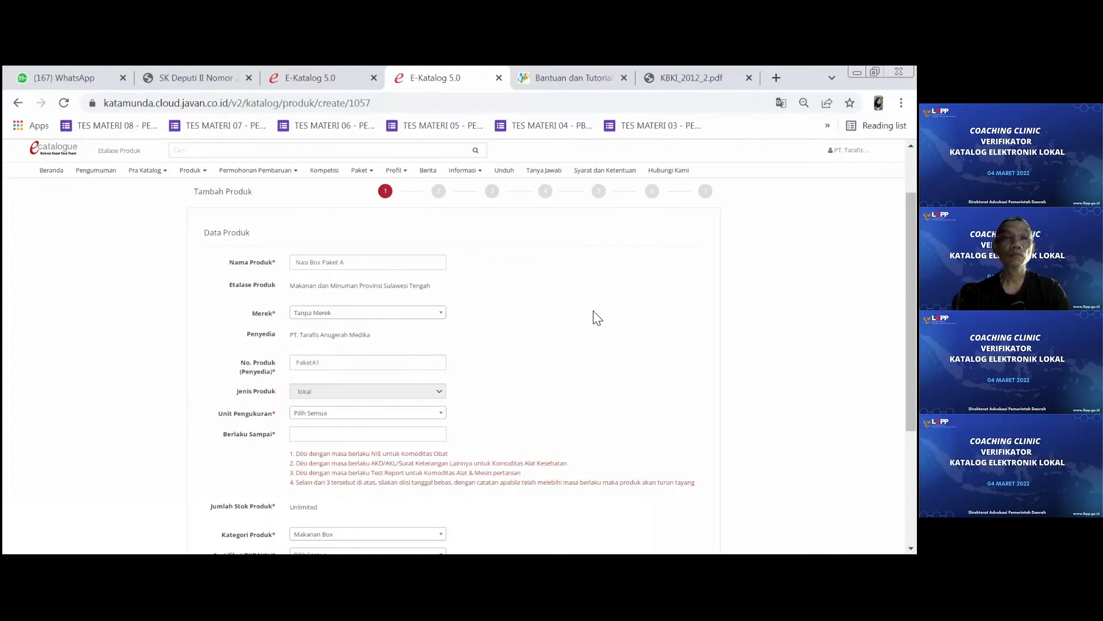
- Set the product's unit of measurement (Unit Pengukuran) to Box, filtering the units by "box"
scroll(597, 317, down, 1)
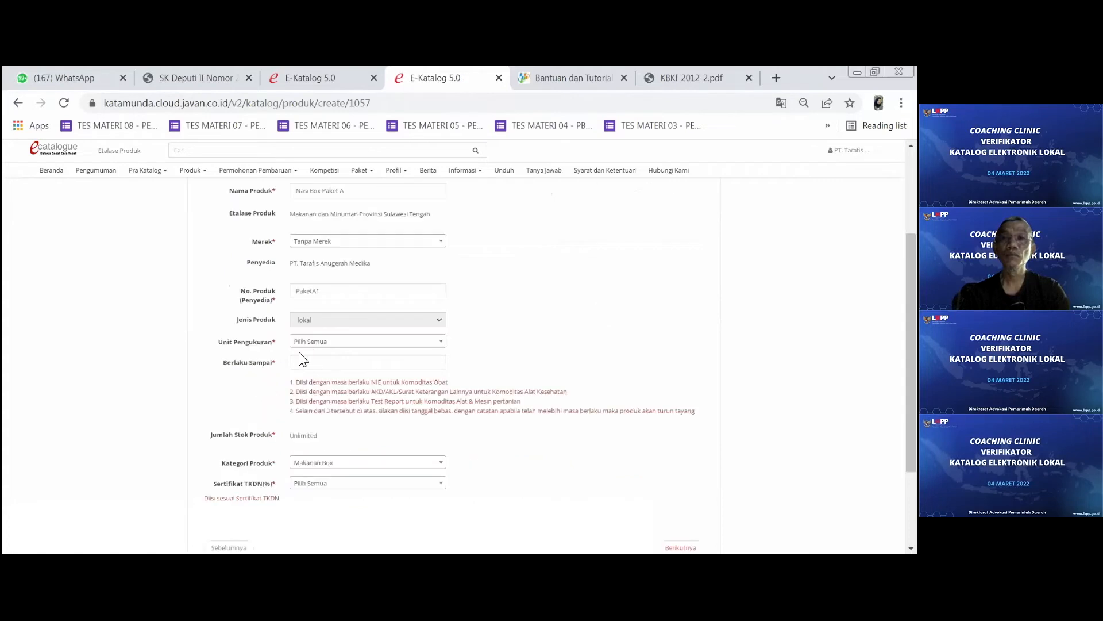
click(404, 351)
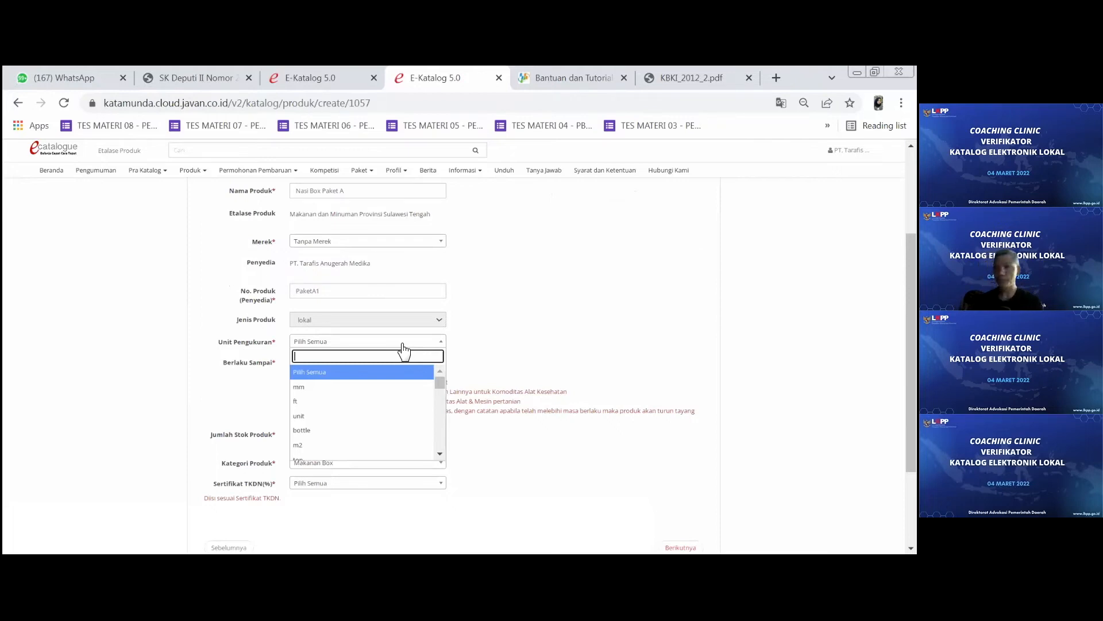
text(box)
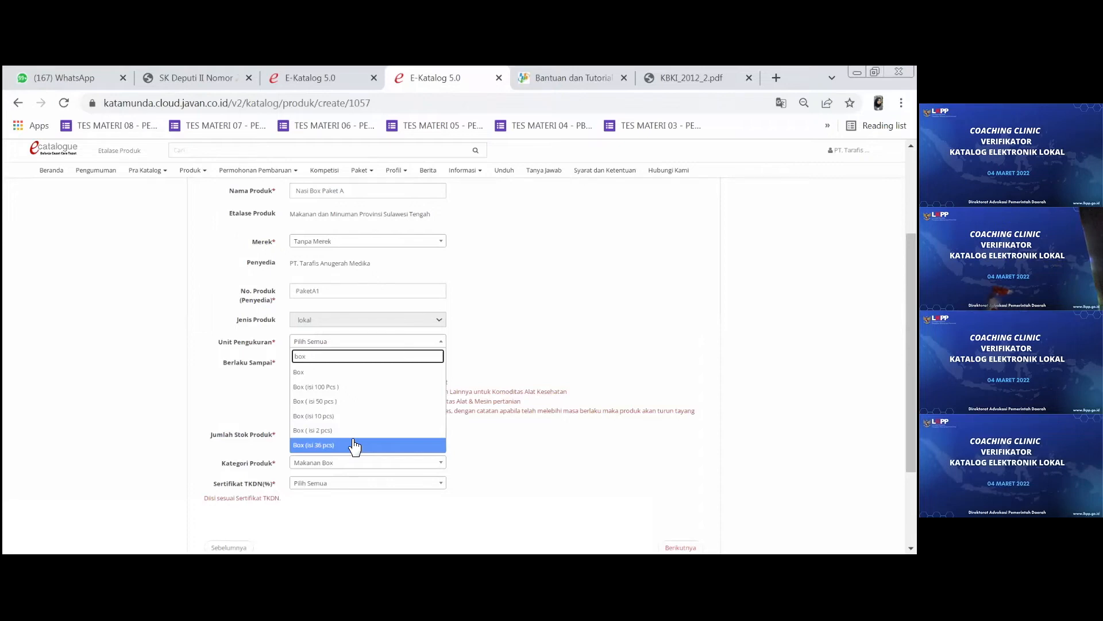
click(342, 372)
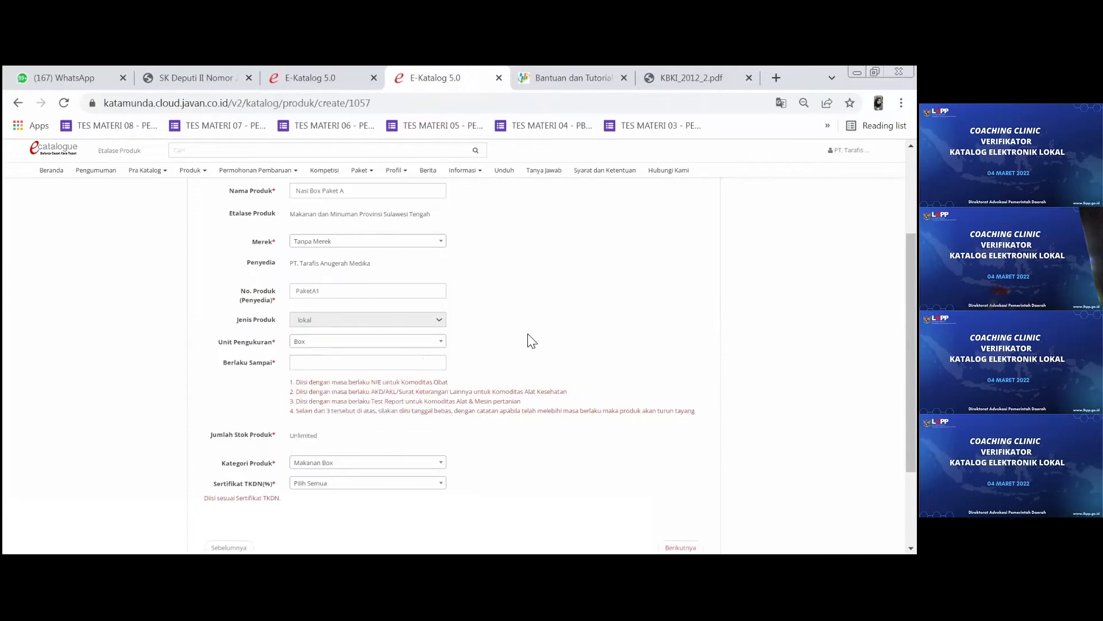
- Set the product's validity date (Berlaku Sampai) to 31-12-2023
scroll(527, 336, down, 1)
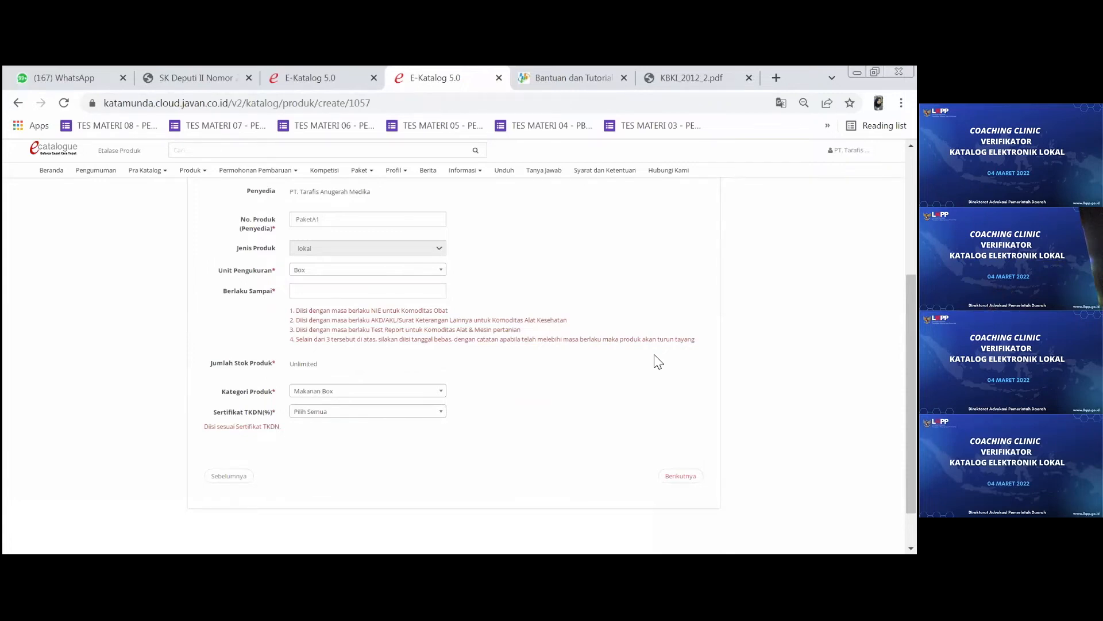
click(444, 292)
click(563, 272)
click(372, 291)
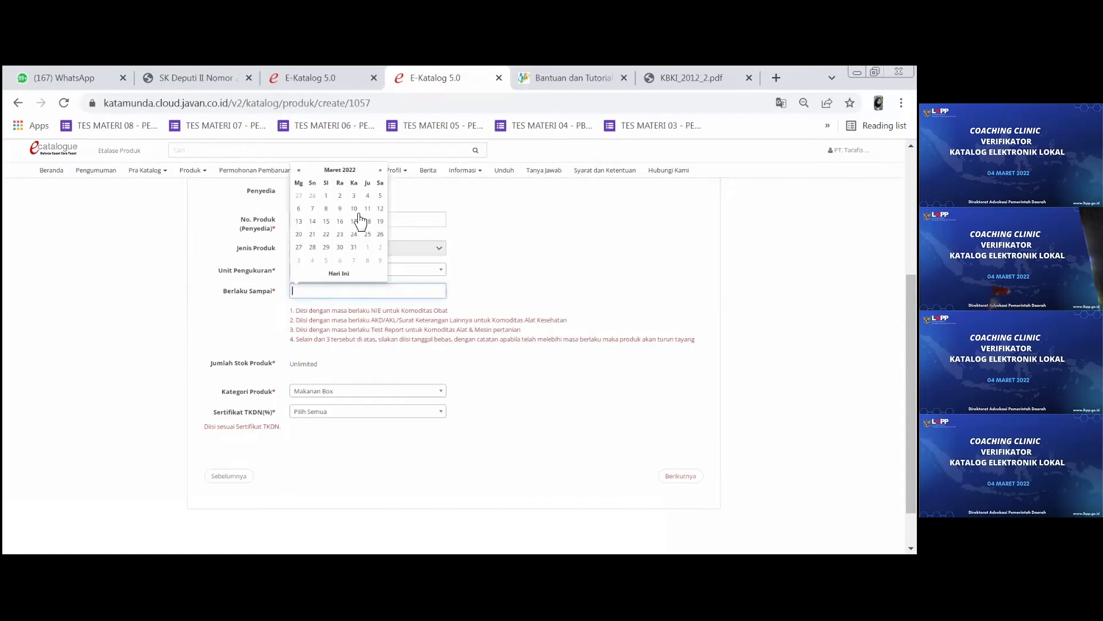
click(360, 172)
click(375, 174)
click(368, 251)
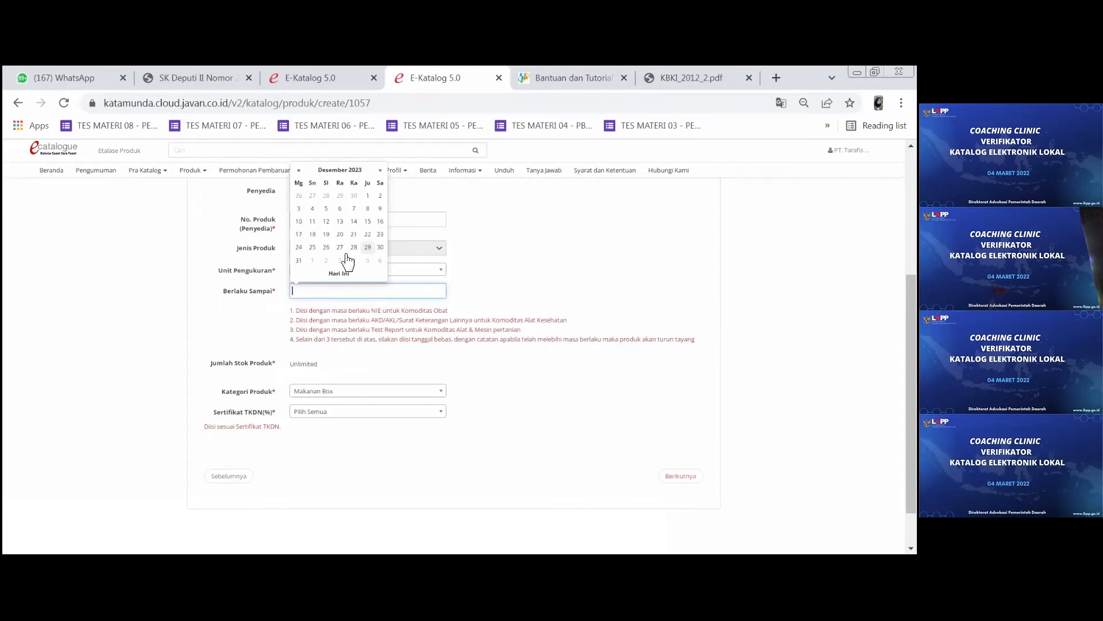
click(298, 260)
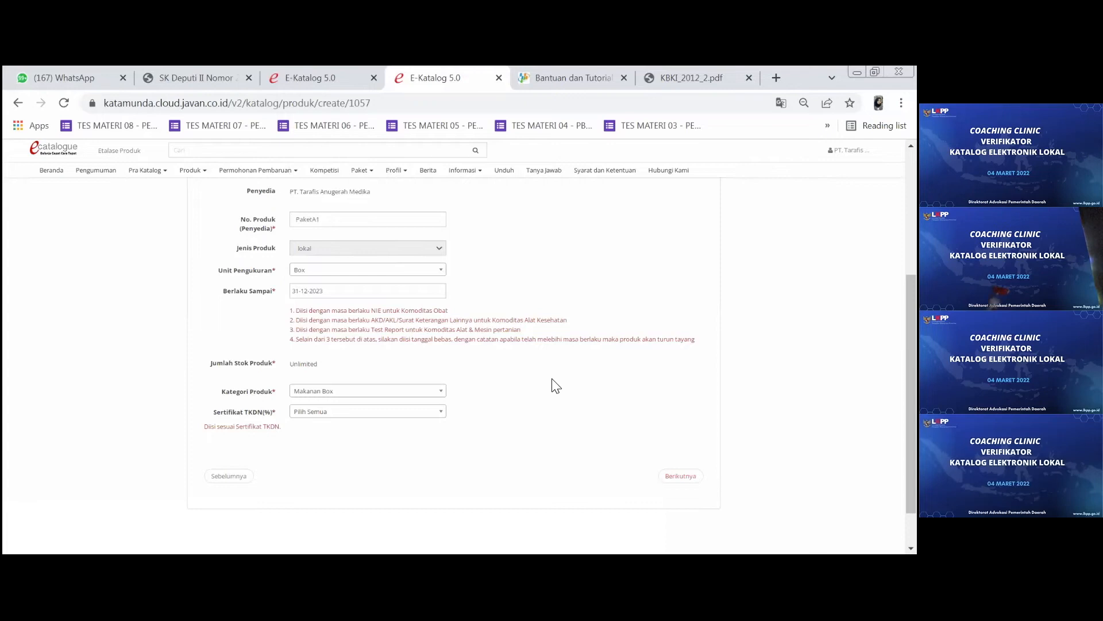
- Set the product's TKDN certificate (Sertifikat TKDN) to Tidak, review the product data and continue to the KBKI stage
scroll(267, 387, down, 2)
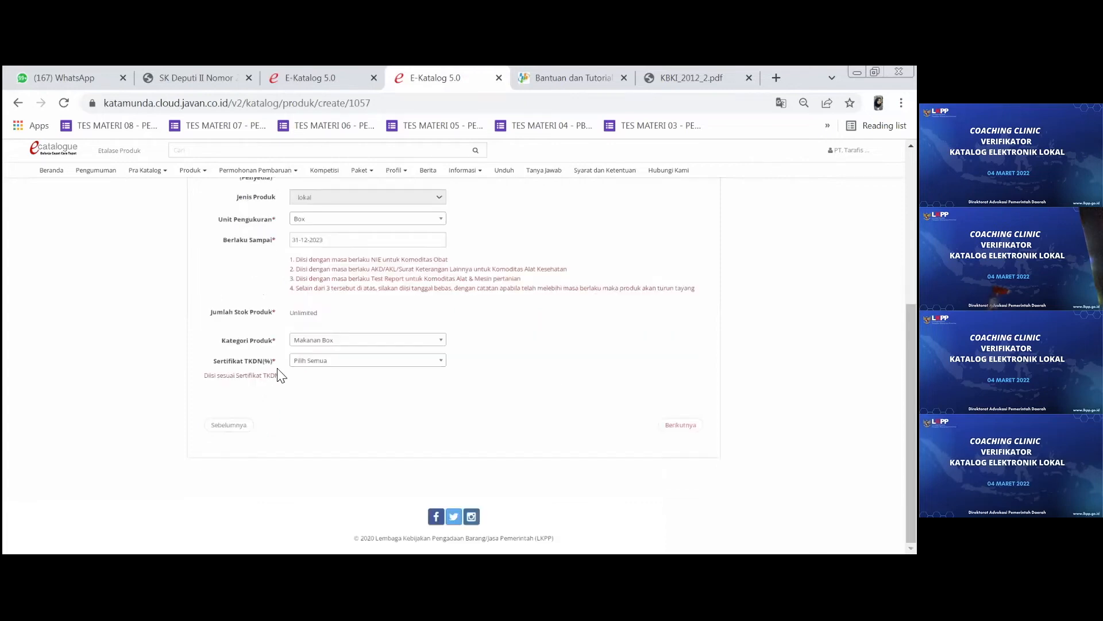
click(337, 363)
click(333, 424)
scroll(592, 388, up, 5)
scroll(593, 389, up, 2)
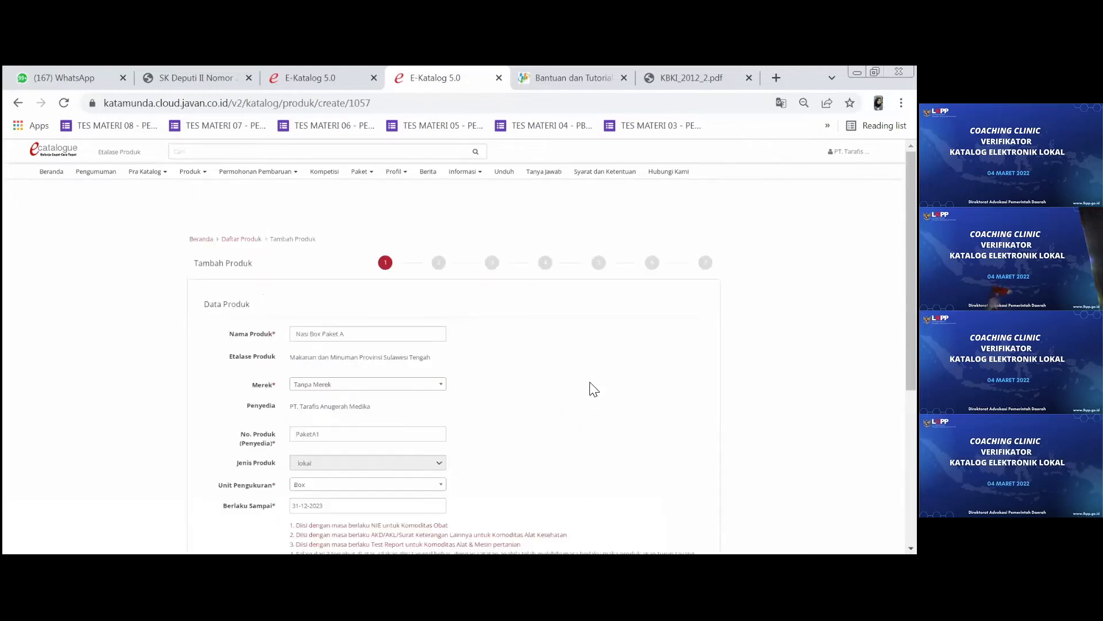
scroll(594, 389, up, 1)
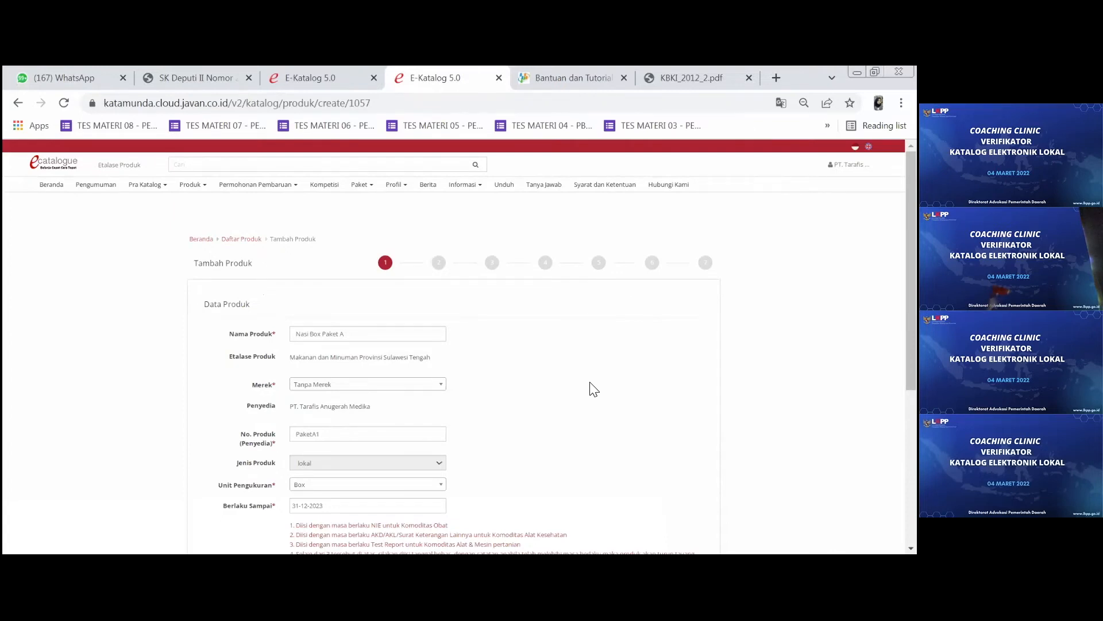
scroll(592, 388, down, 1)
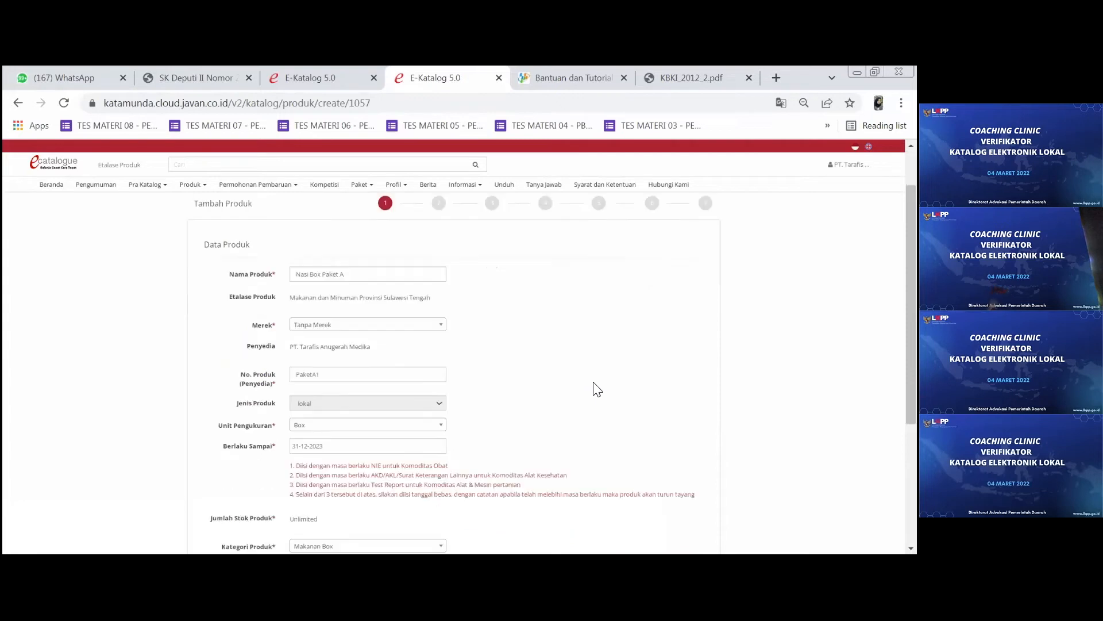
scroll(594, 389, down, 4)
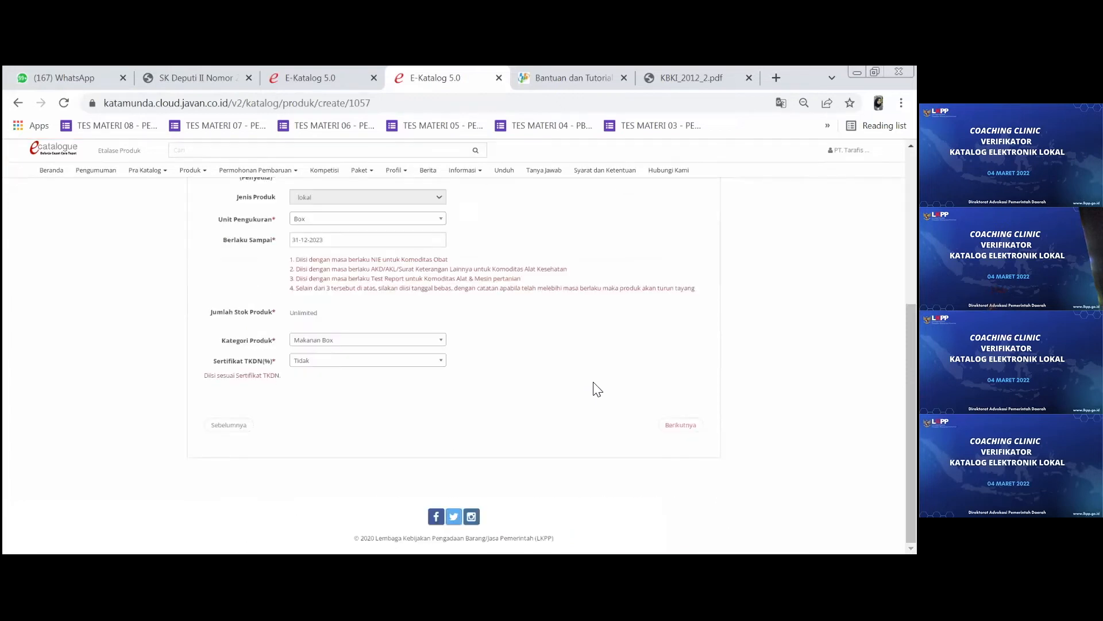
click(690, 425)
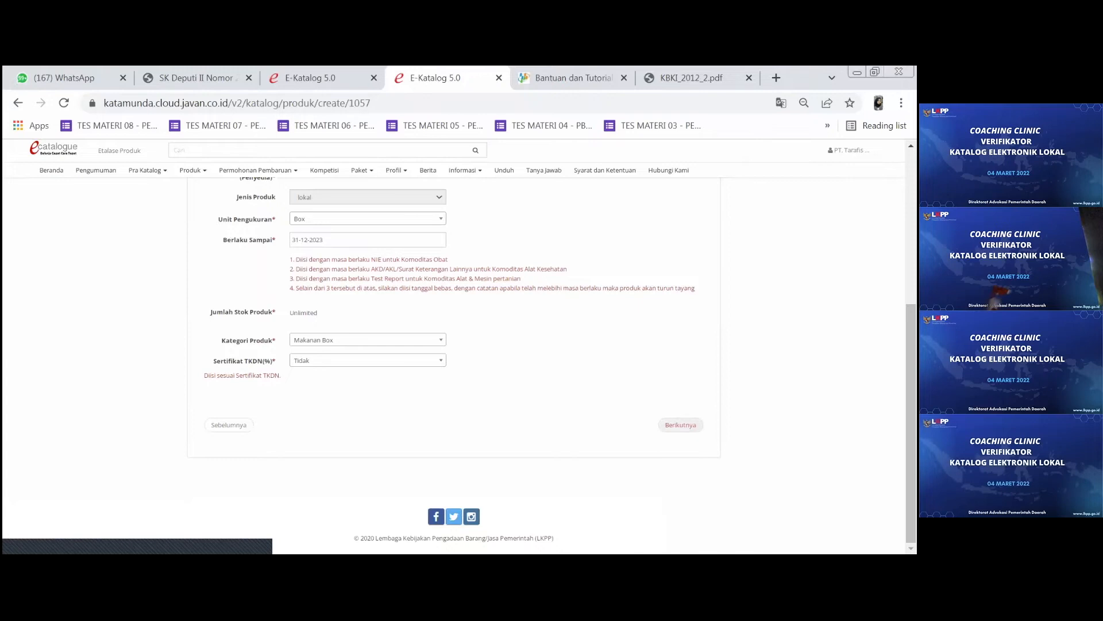
scroll(454, 368, down, 2)
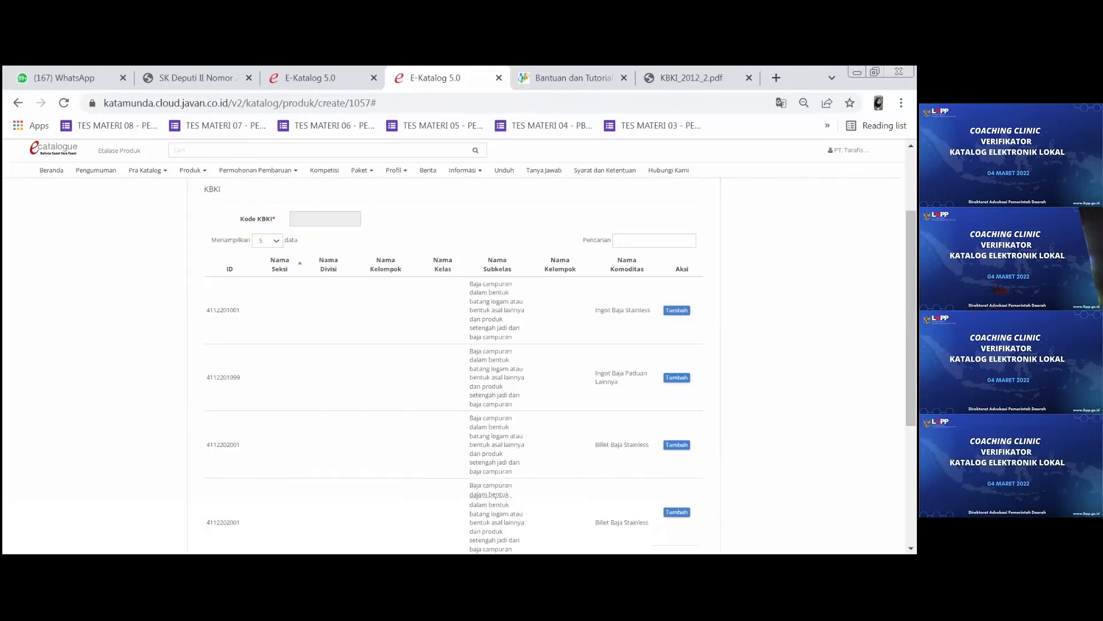
scroll(454, 368, up, 2)
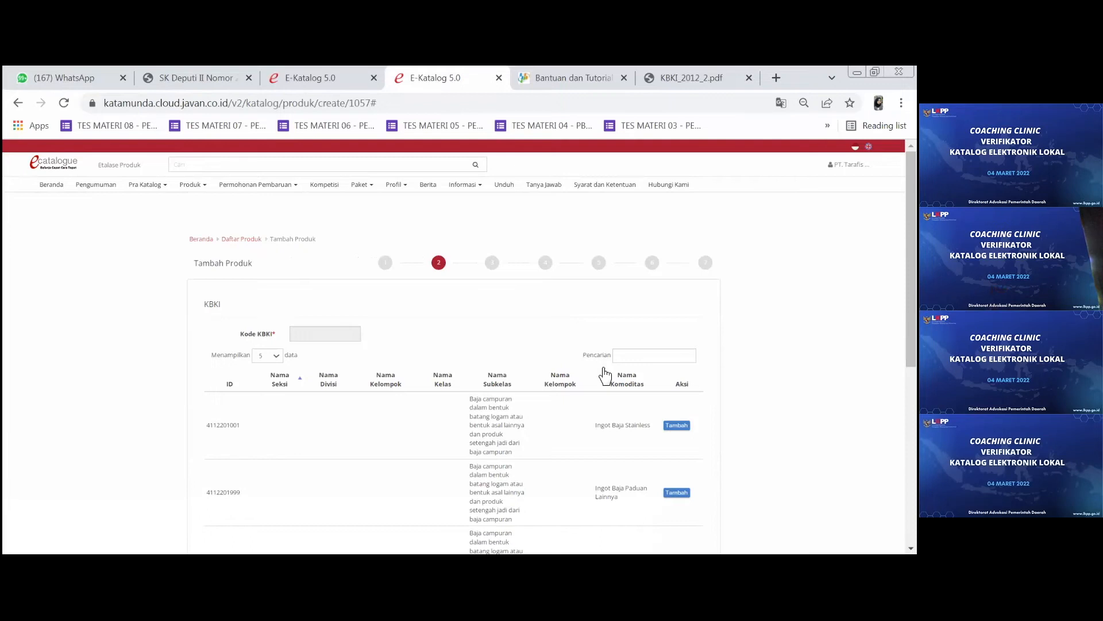
click(668, 357)
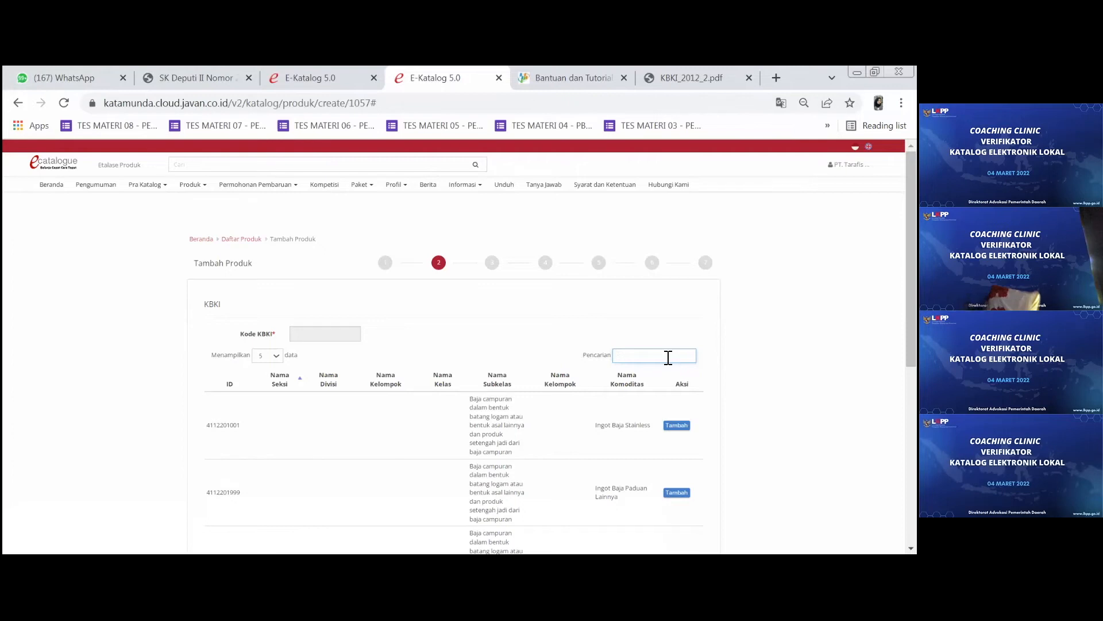
text(ikan gore)
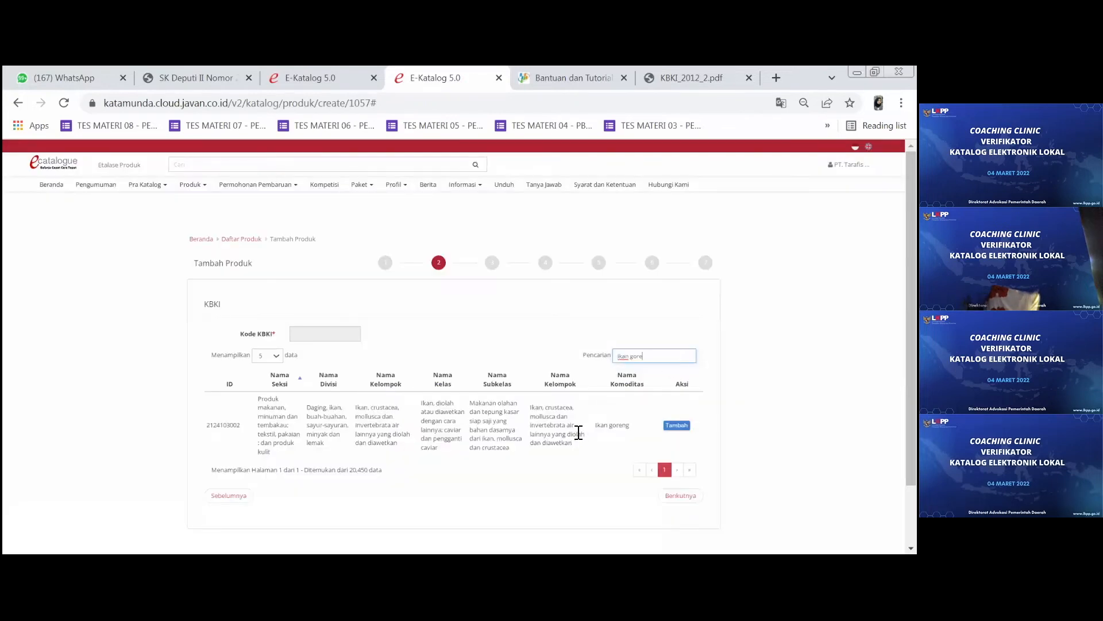
click(677, 426)
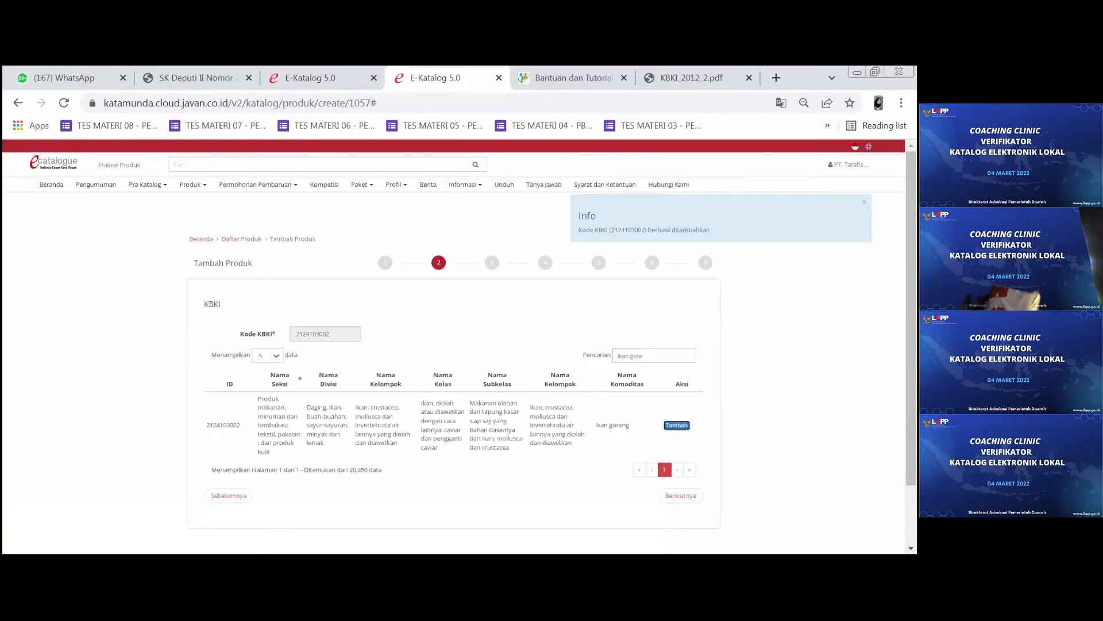
scroll(454, 345, down, 2)
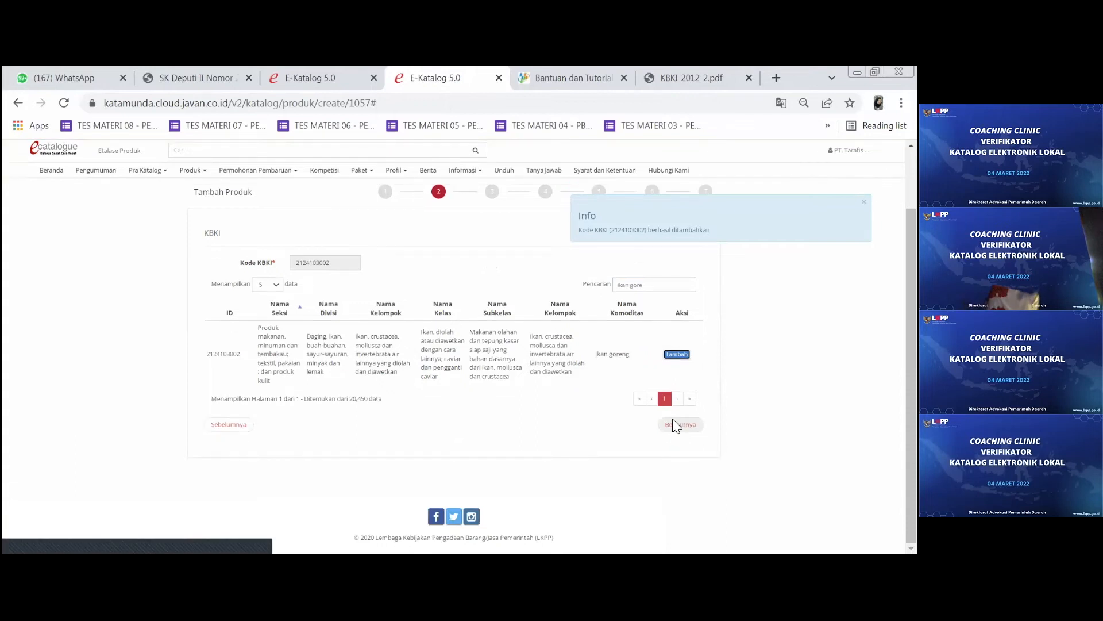
click(674, 422)
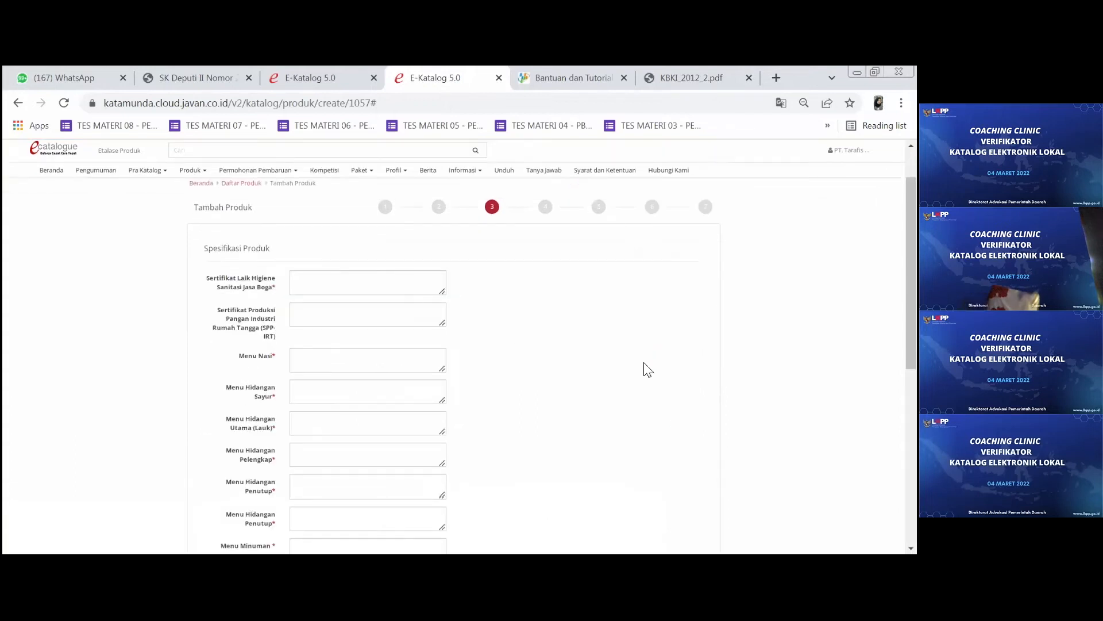
- Examine the product requirements (Syarat Produk) for Makanan Box in SK Deputi II Nomor 21 Tahun 2021-Mamin.pdf and return to the product form
scroll(648, 368, up, 1)
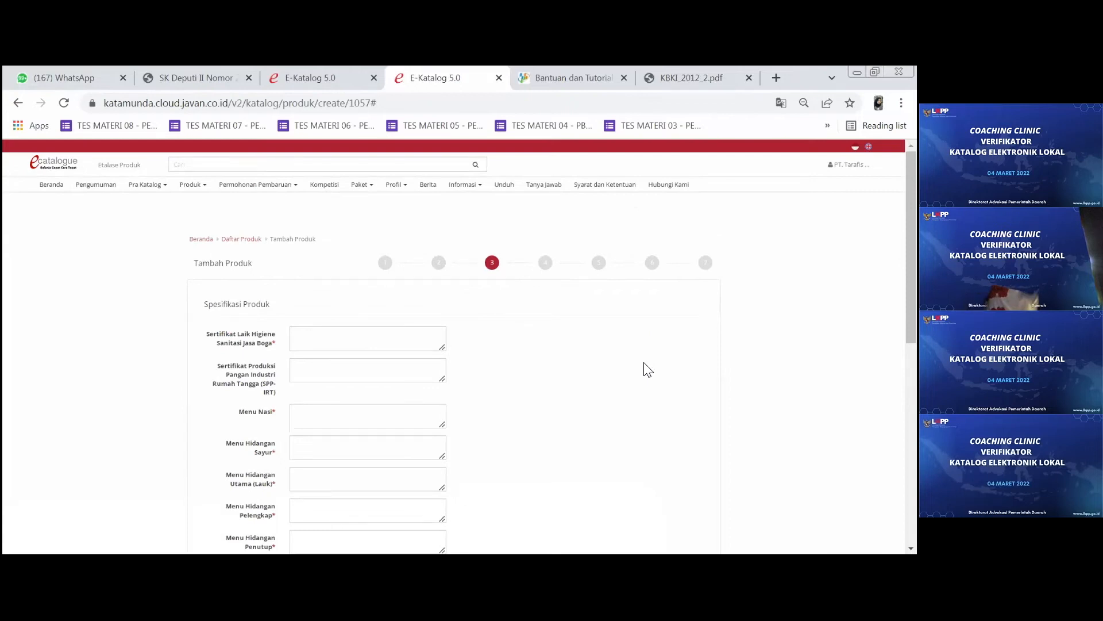
click(210, 77)
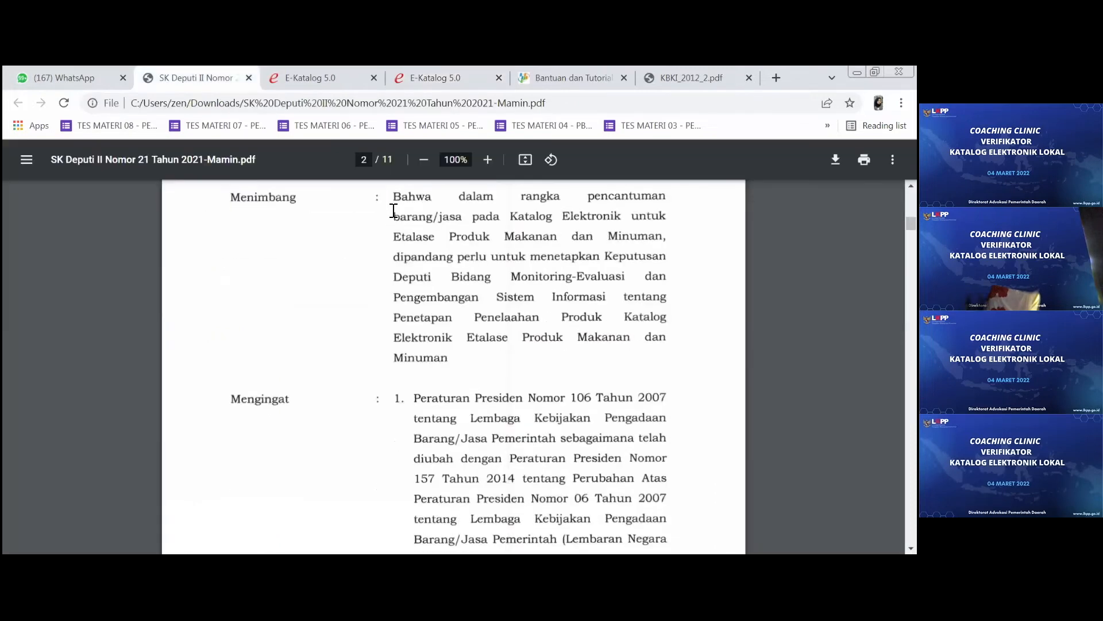
scroll(393, 211, down, 7)
scroll(454, 266, down, 7)
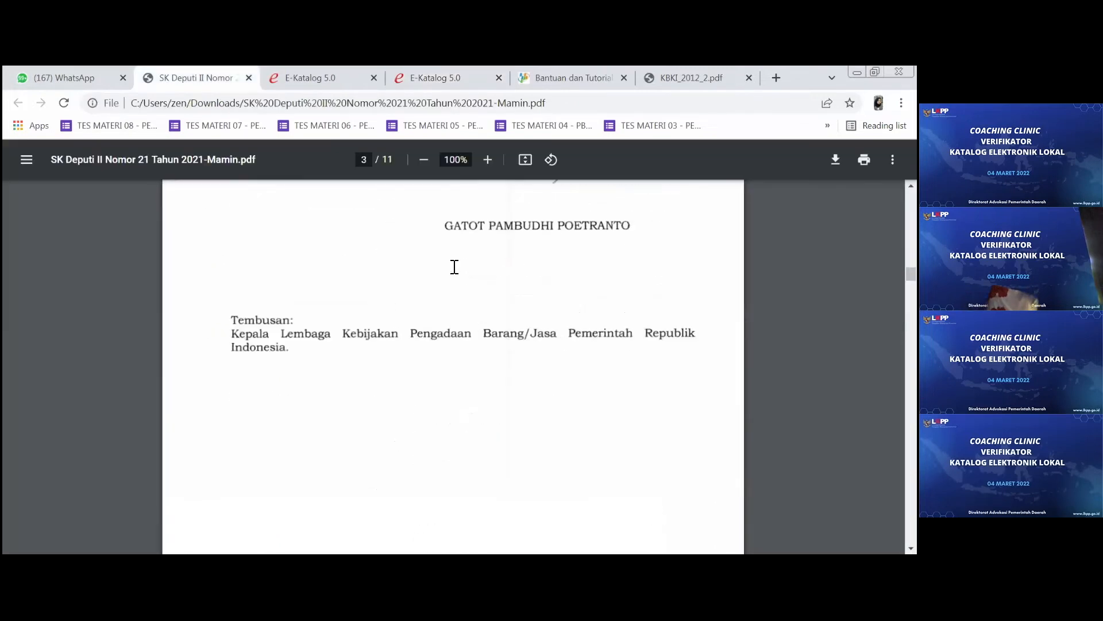
scroll(454, 267, down, 4)
scroll(454, 267, down, 6)
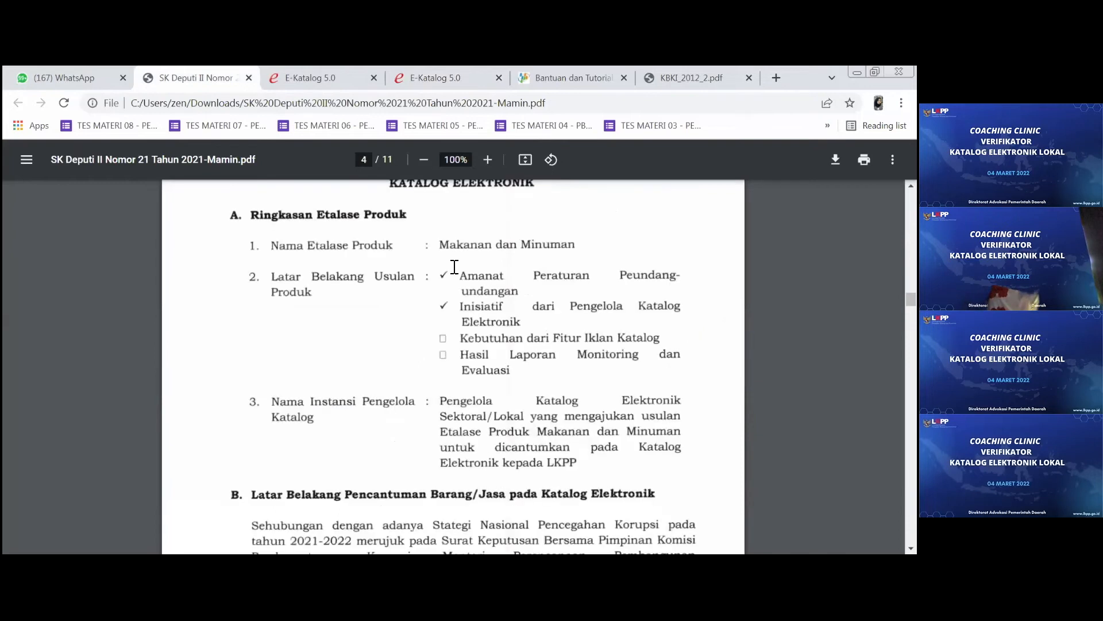
scroll(454, 266, down, 6)
scroll(454, 267, down, 6)
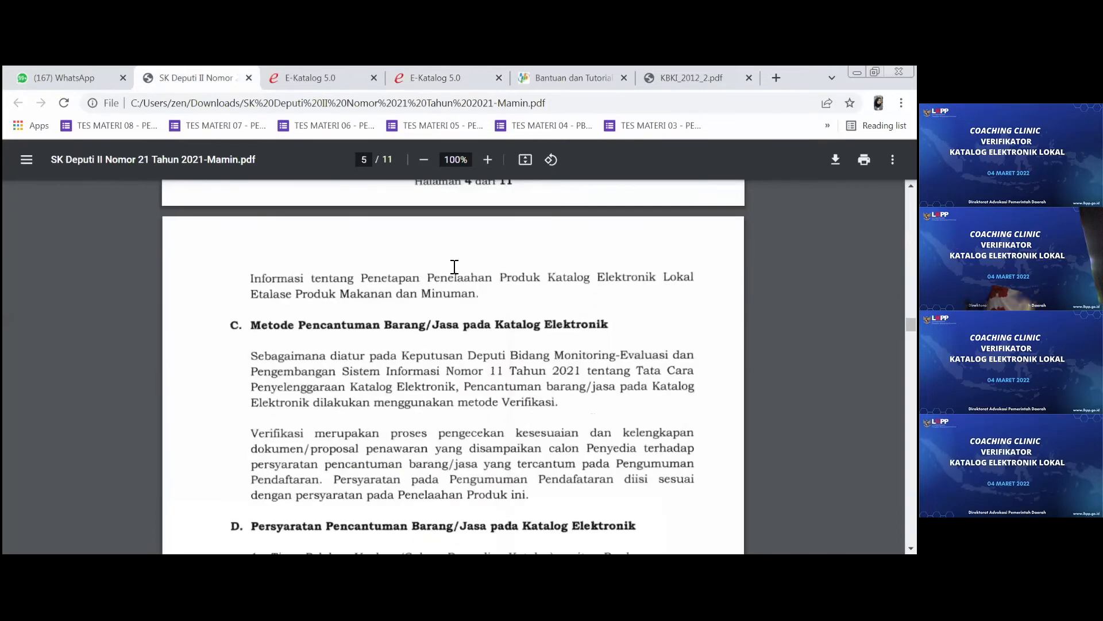
scroll(454, 267, down, 6)
scroll(454, 267, down, 6)
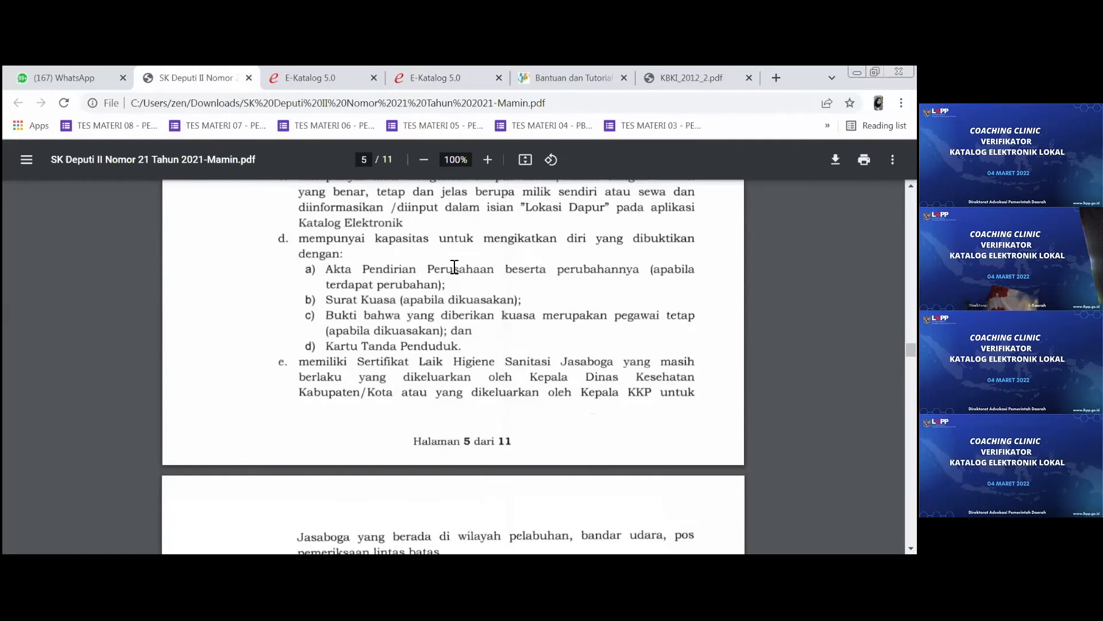
scroll(454, 267, down, 6)
scroll(454, 267, down, 6)
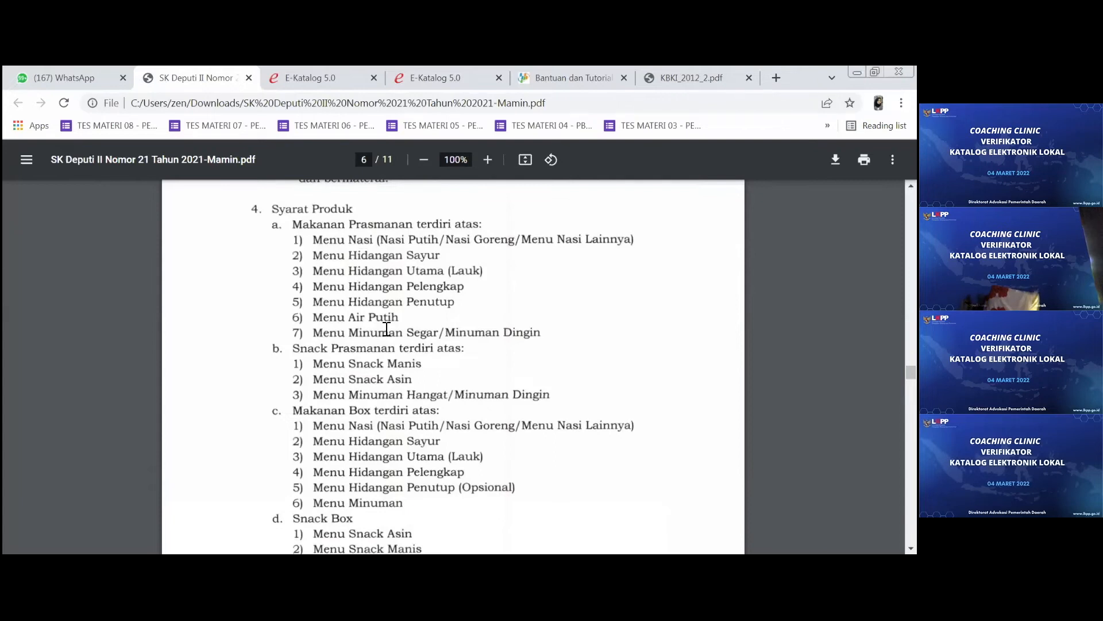
scroll(402, 327, down, 1)
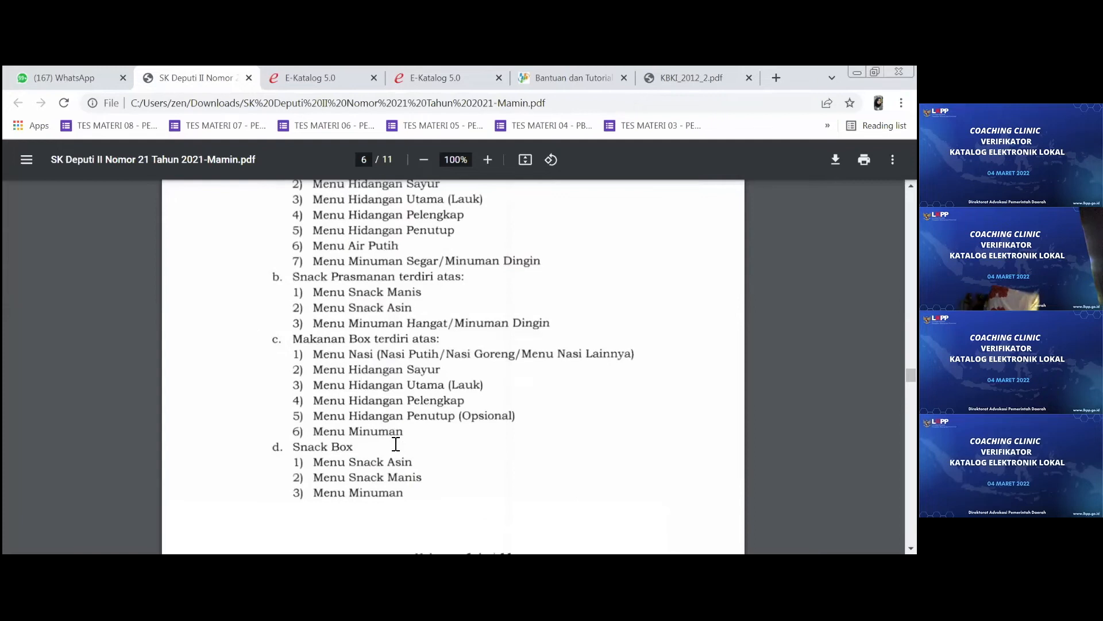
click(429, 72)
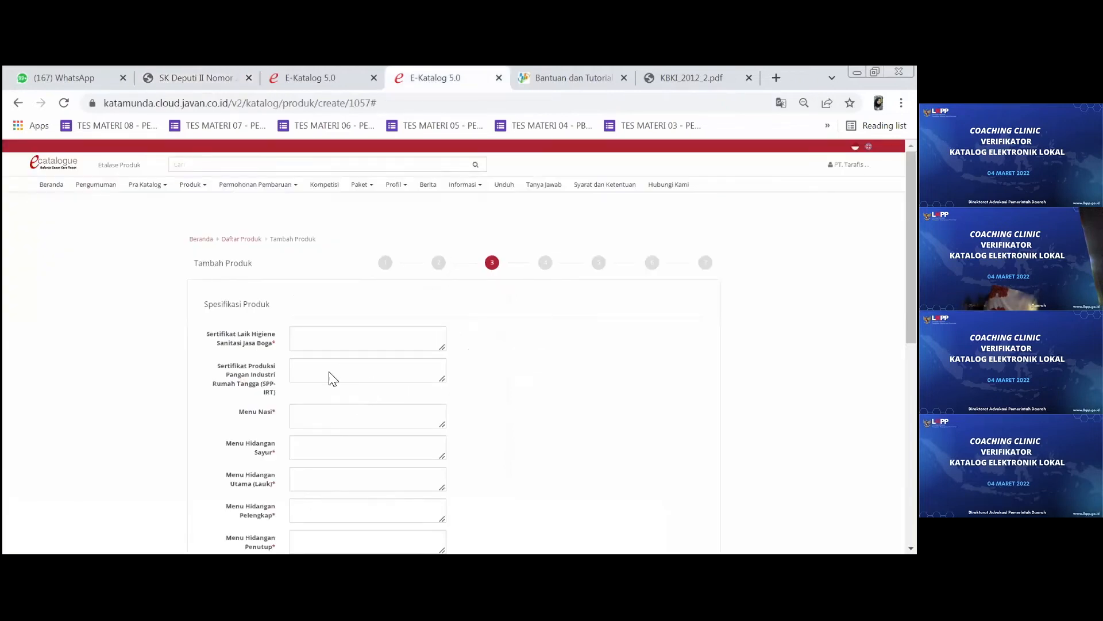
- Enter "Nomor ataupun ada tingga" as the catering hygiene certificate (Sertifikat Laik Higiene Sanitasi Jasa Boga)
scroll(581, 339, down, 1)
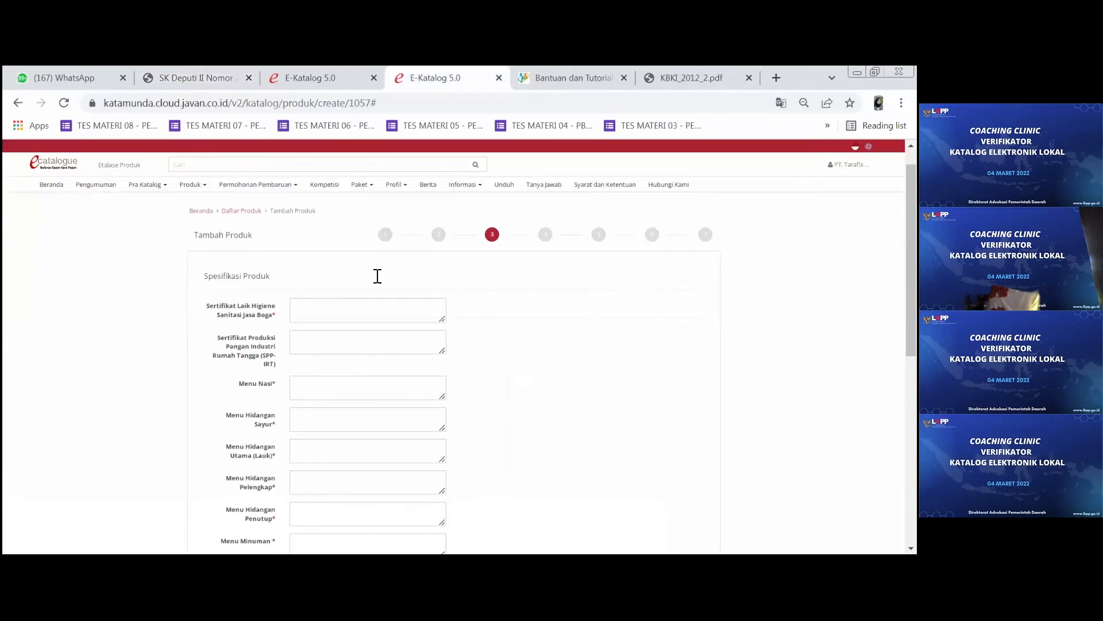
scroll(377, 277, down, 1)
click(315, 264)
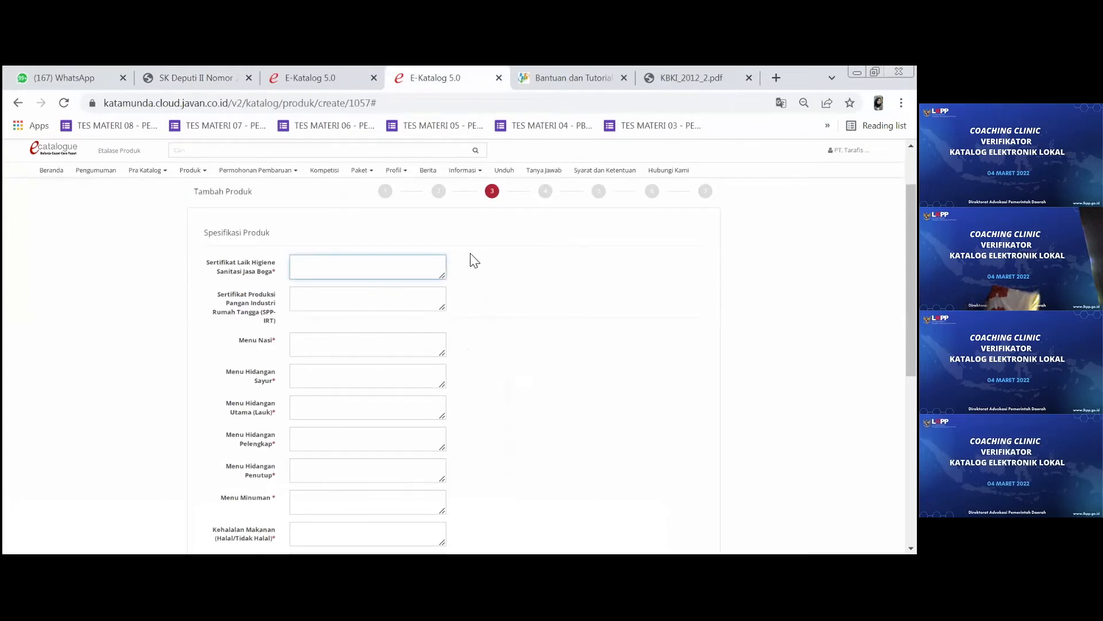
text(Nomor ataupun ada tingga)
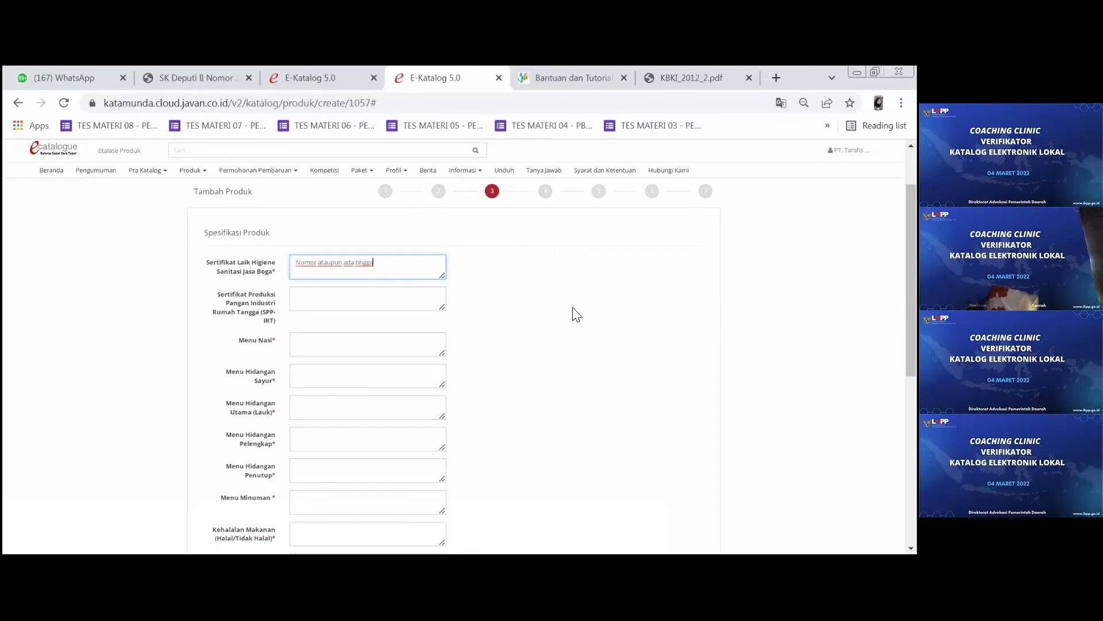
- Enter "Nomor" as the home-industry food production certificate (SPP-IRT), removing any extra words after it
click(355, 293)
click(354, 293)
text(Nomor)
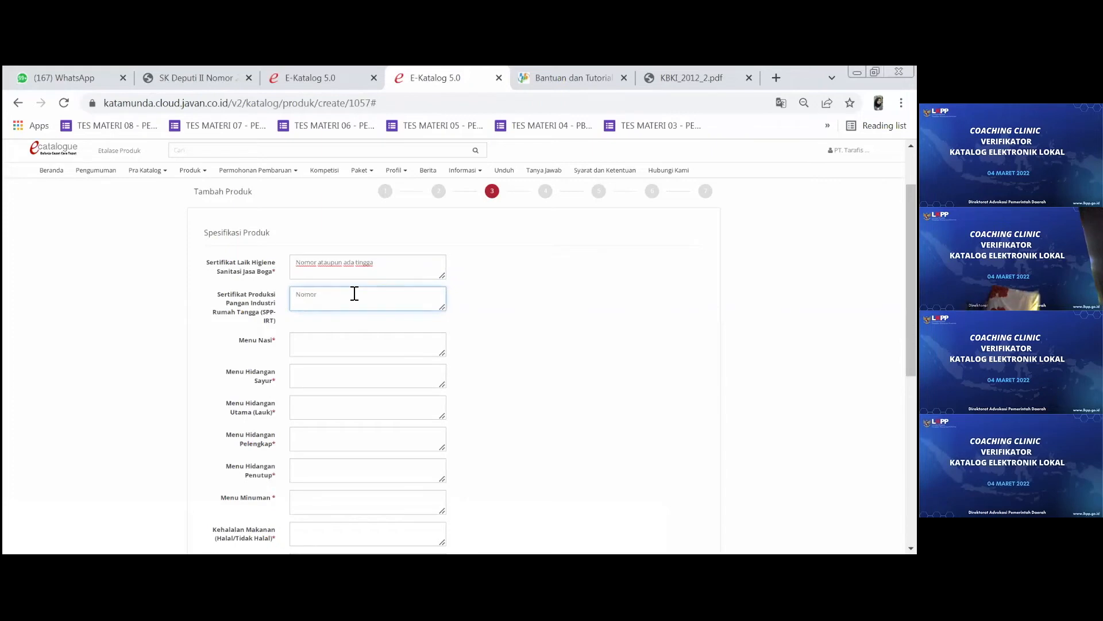
text( atau (ada)
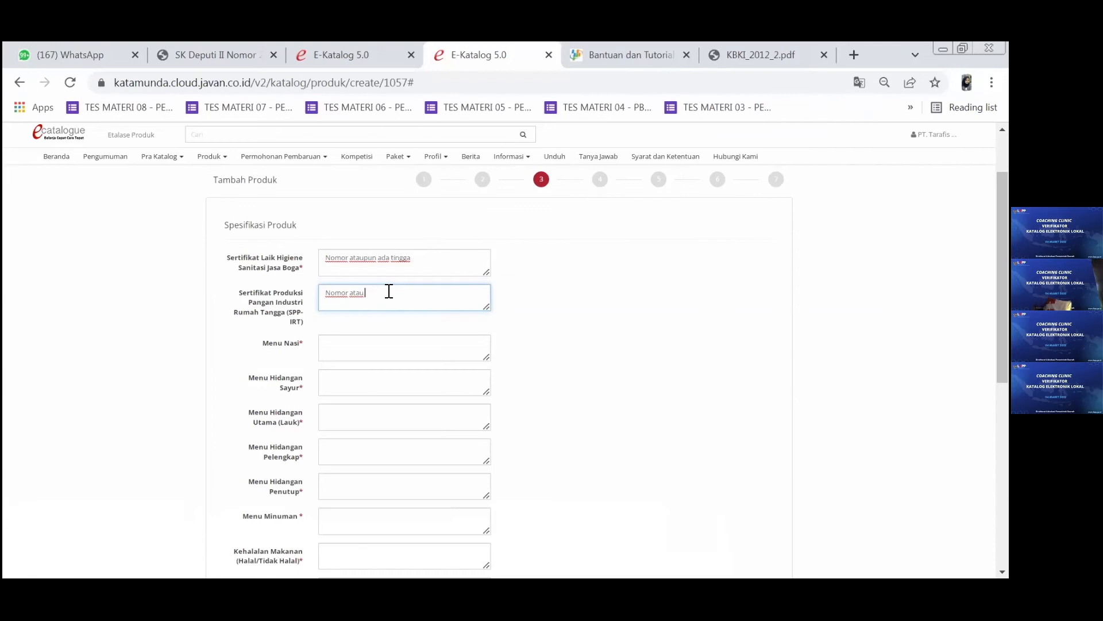
key(BackSpace)
key(BackSpace)
key(BackSpace)
key(BackSpace)
key(BackSpace)
key(BackSpace)
key(BackSpace)
key(BackSpace)
key(BackSpace)
- Shorten the Sertifikat Laik Higiene Sanitasi Jasa Boga entry to "Nomor"
drag(349, 258, 483, 269)
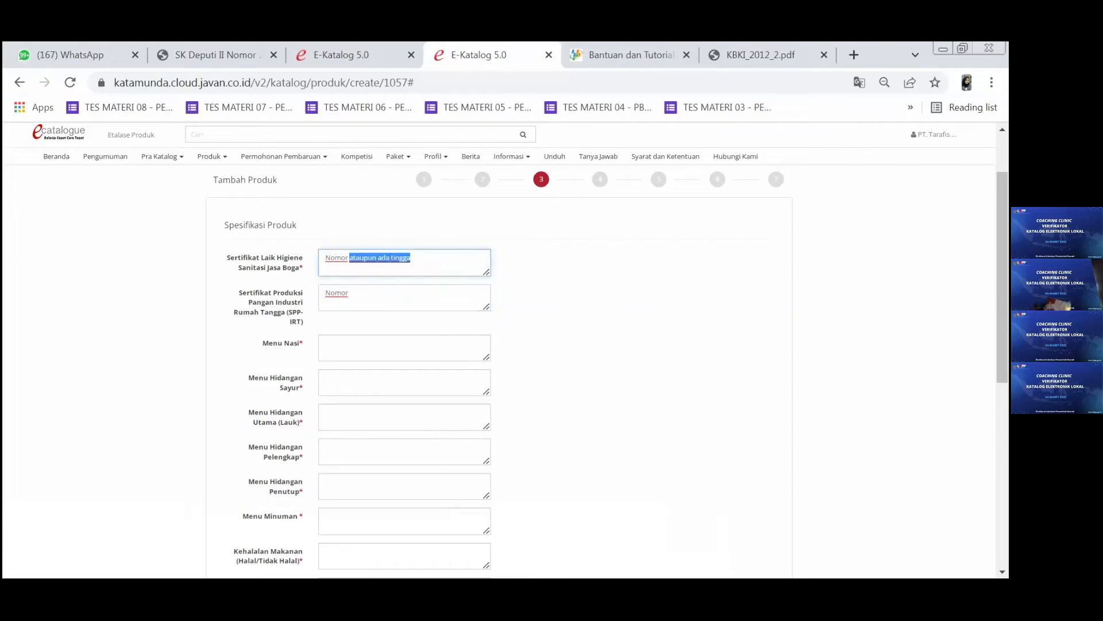
key(BackSpace)
click(614, 284)
- Set the rice menu (Menu Nasi) to "Nasi Putih" and the vegetable dish (Menu Hidangan Sayur) to "Sayur Asem"
scroll(614, 284, down, 1)
key(Tab)
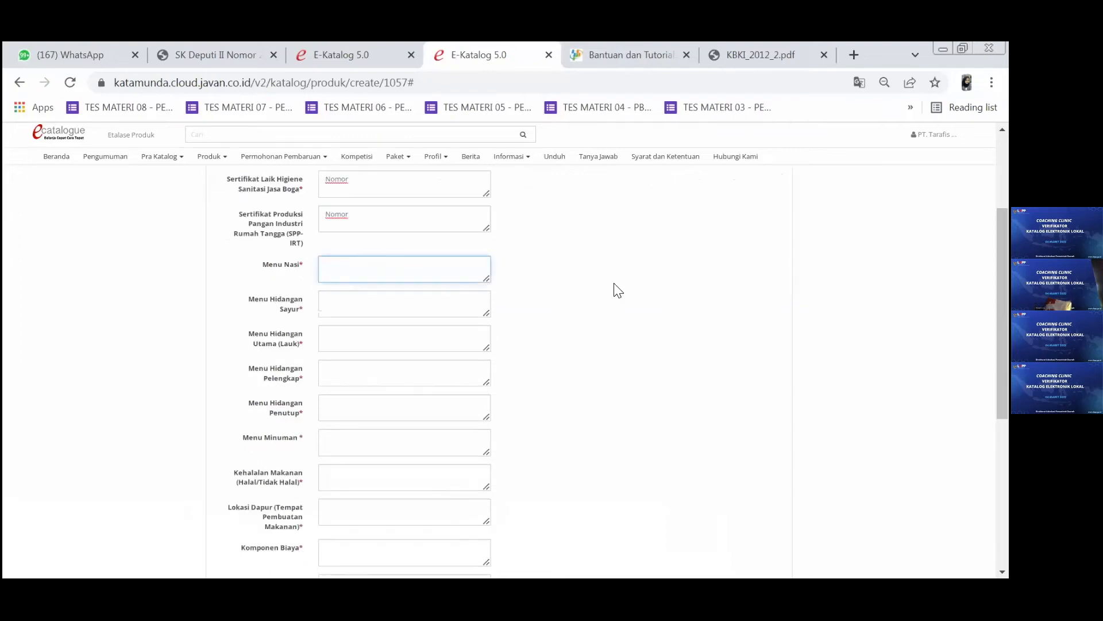
text(Nasi Putih)
key(Tab)
text(sayur Ase)
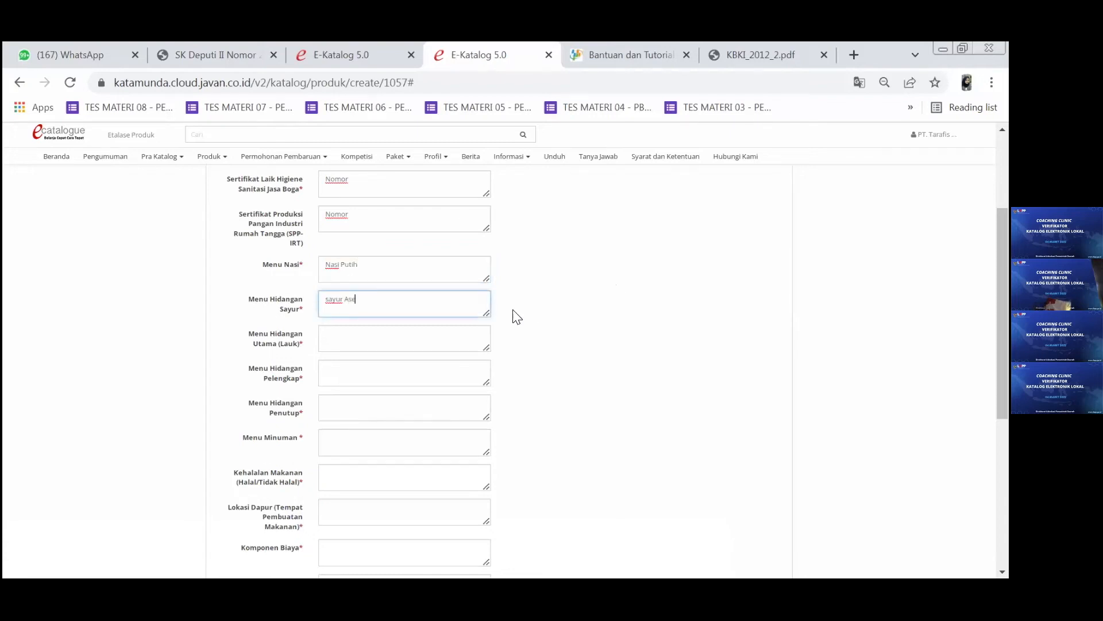
key(Home)
key(shift+Right)
text(S)
key(ctrl+Right)
key(End)
text(m)
- Set the main dish (Menu Hidangan Utama) to "Ikan Goreng" and the side dish (Menu Hidangan Pelengkap) to "Orek Tempe"
key(Tab)
text(an AS)
key(BackSpace)
key(BackSpace)
text(Goreng)
click(562, 356)
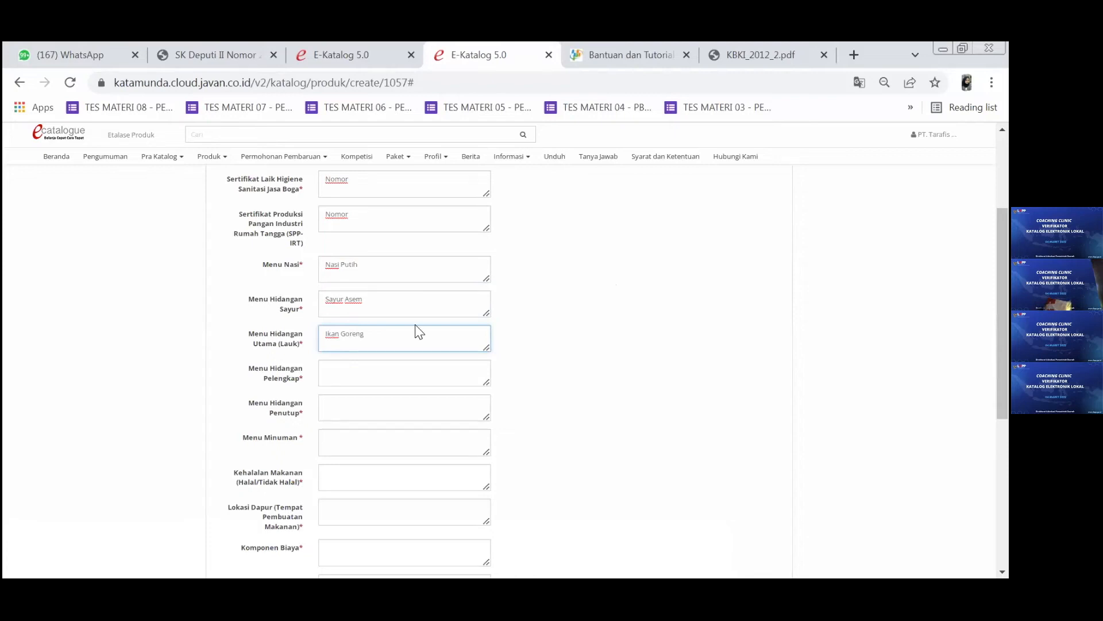
scroll(374, 291, down, 1)
click(375, 292)
text(Orek Tempe)
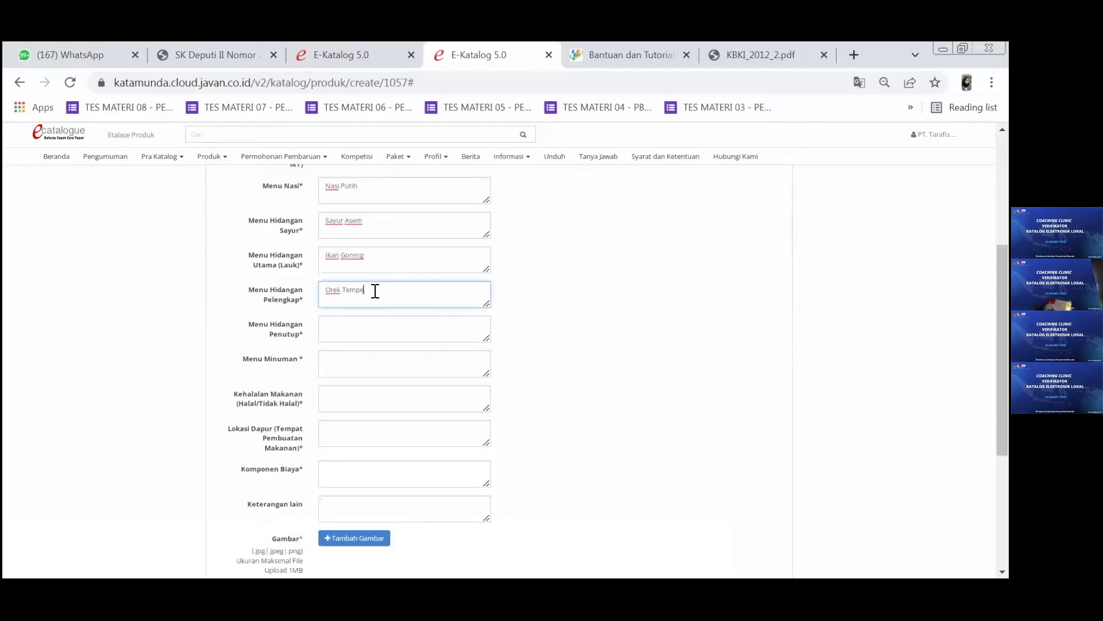
- Set the dessert (Menu Hidangan Penutup) to "Buah Semangka" and the drink (Menu Minuman) to "Es Teh Manis"
click(387, 332)
text(E)
text(uah S)
text(emangka)
click(386, 365)
text(Es Teh Manis)
- Set the food's halal status (Kehalalan Makanan) to "Halal" and the kitchen location (Lokasi Dapur) to "Kota Bandung"
scroll(389, 362, down, 1)
click(382, 324)
text(Halal)
click(333, 377)
click(360, 354)
text(Kota Bandung)
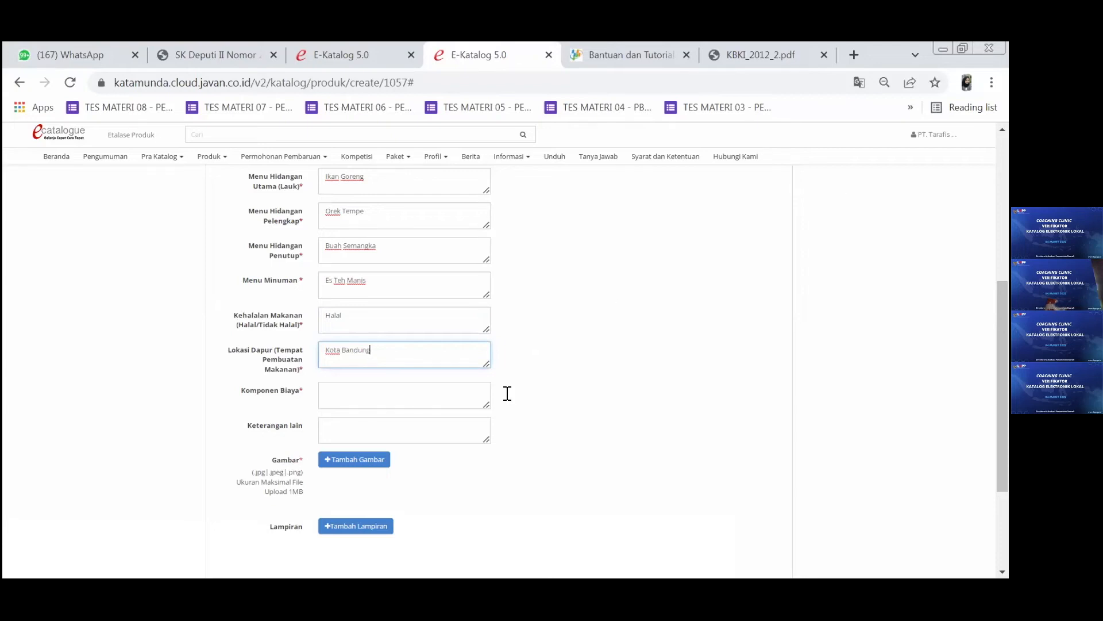
- Switch to the SK Deputi II Nomor 21 Tahun 2021 PDF and look through the provider requirements on pages 4 to 6 for cost components
click(353, 389)
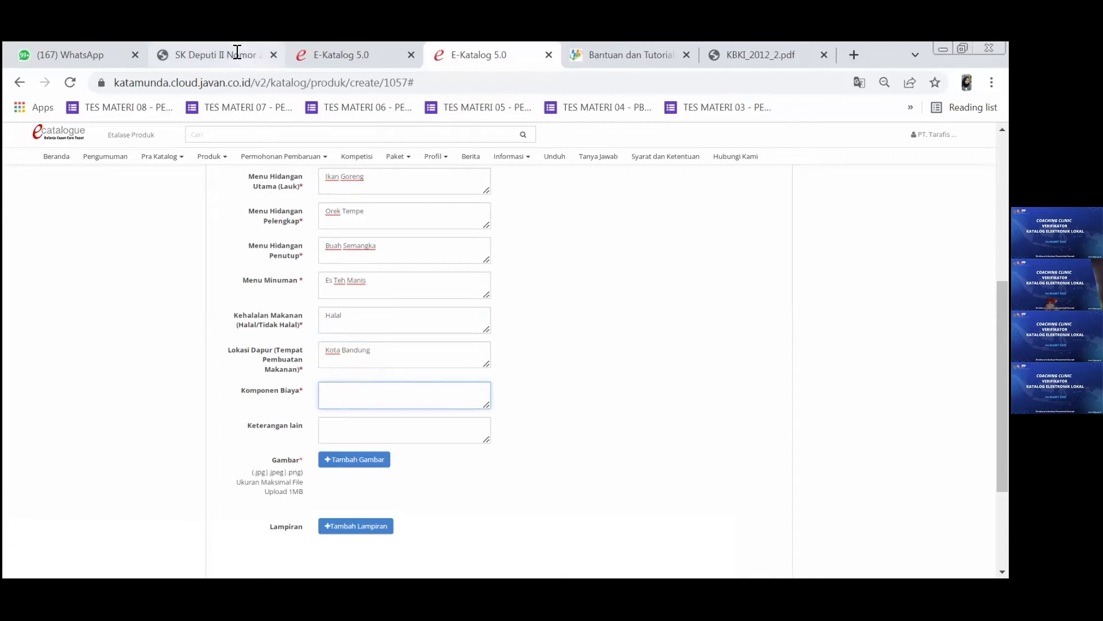
scroll(550, 307, up, 4)
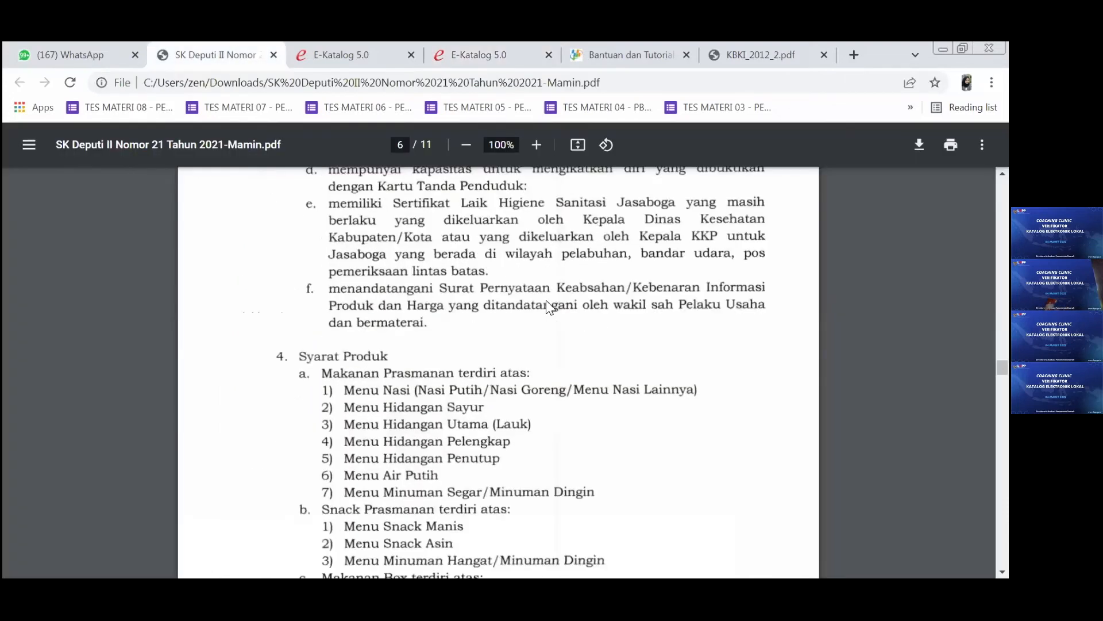
scroll(551, 308, up, 2)
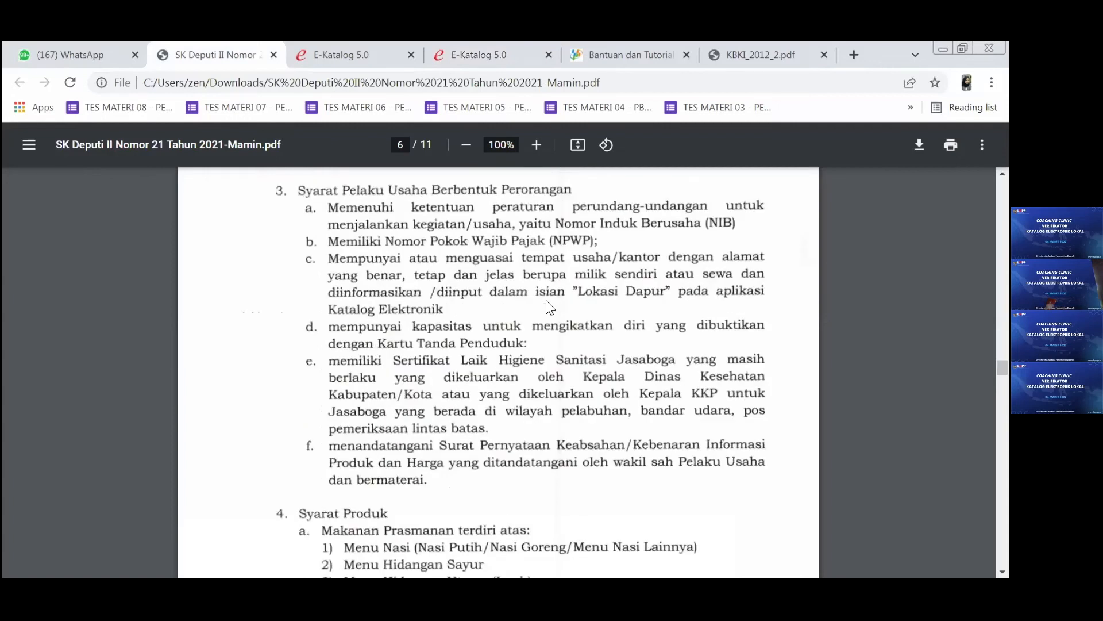
scroll(551, 308, up, 3)
scroll(550, 307, up, 5)
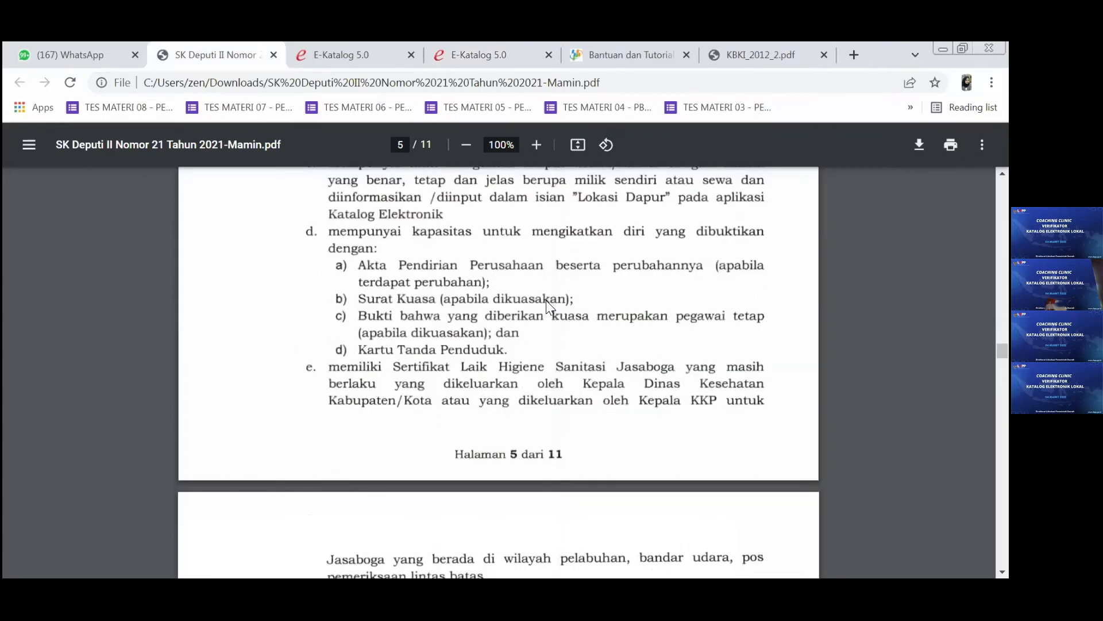
scroll(546, 300, up, 7)
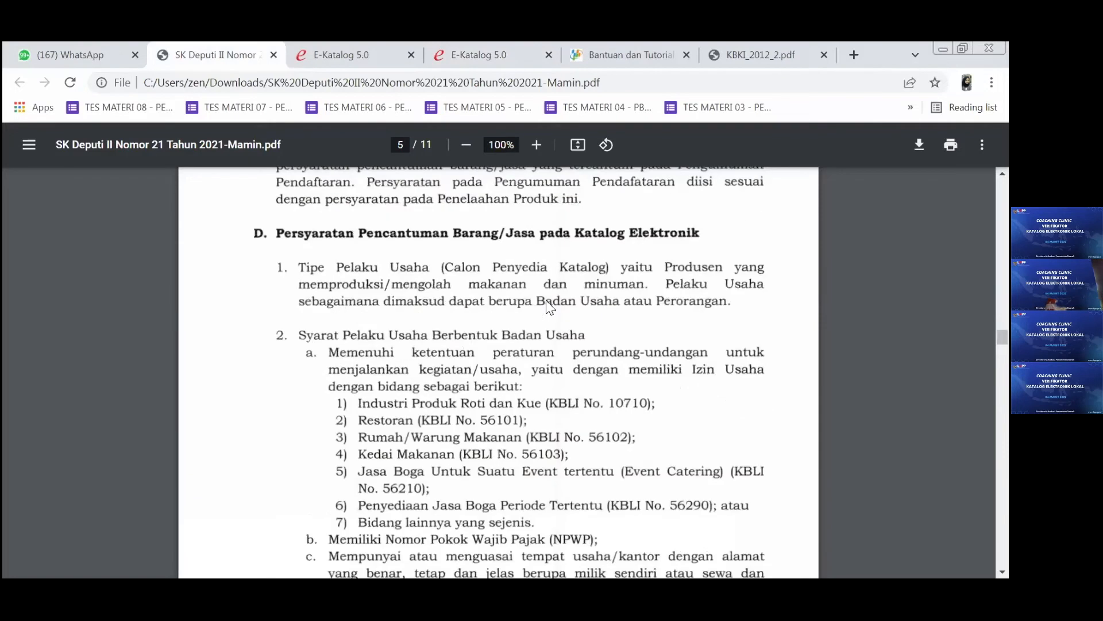
scroll(546, 300, up, 2)
scroll(546, 300, up, 4)
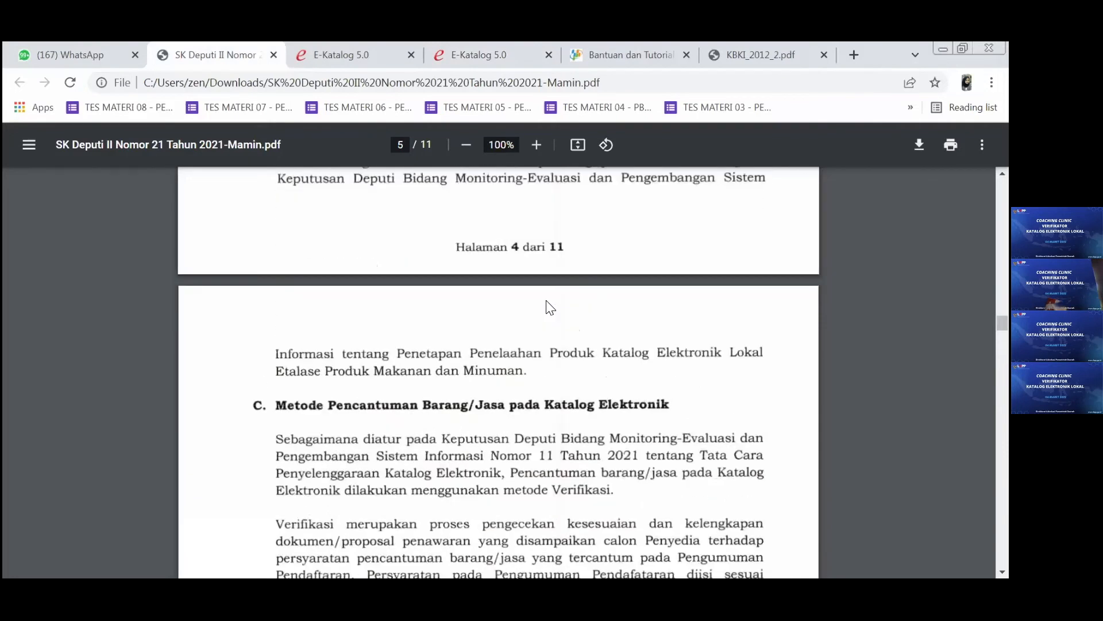
scroll(546, 301, up, 4)
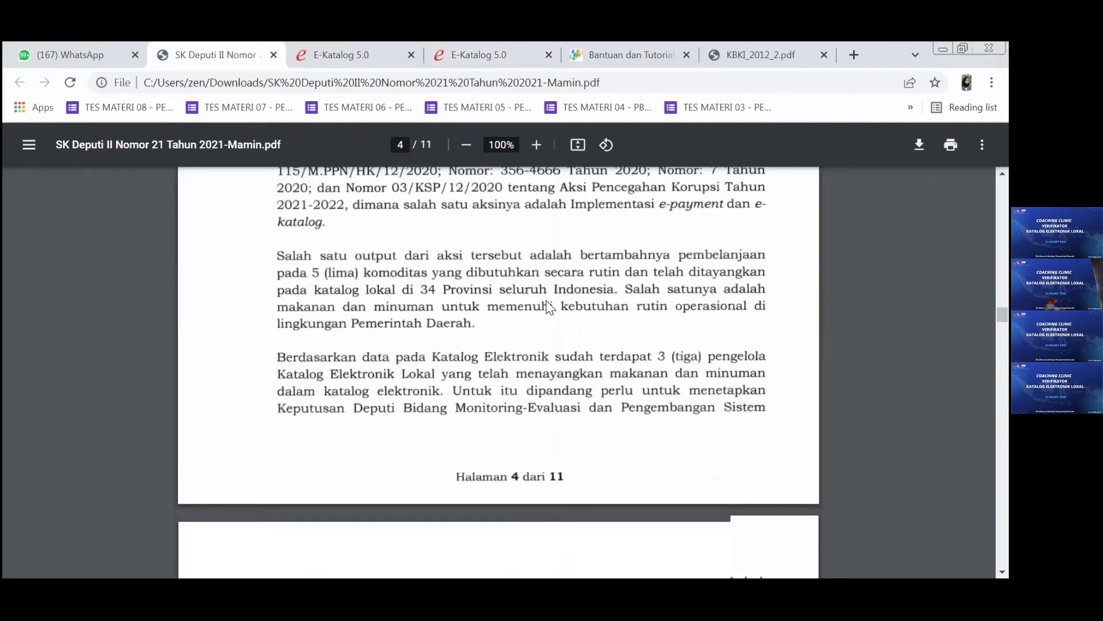
- Examine the product requirements, category attribute lists and statement letter on pages 6 to 10 of the decree for the Komponen Biaya item
scroll(546, 300, down, 17)
scroll(546, 300, down, 1)
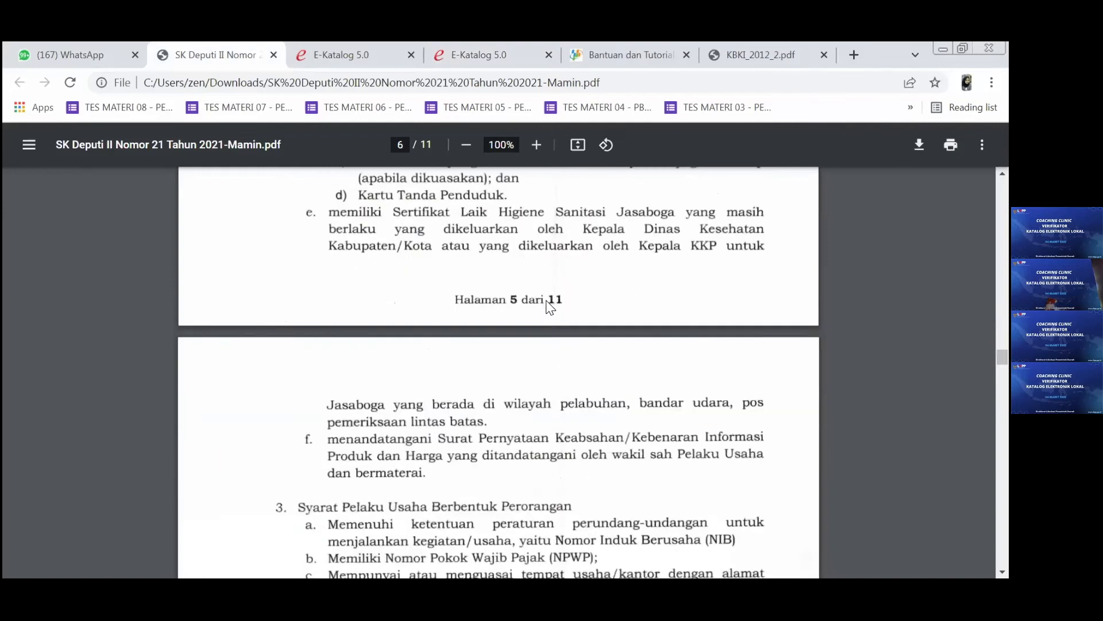
scroll(546, 300, down, 6)
scroll(546, 300, down, 4)
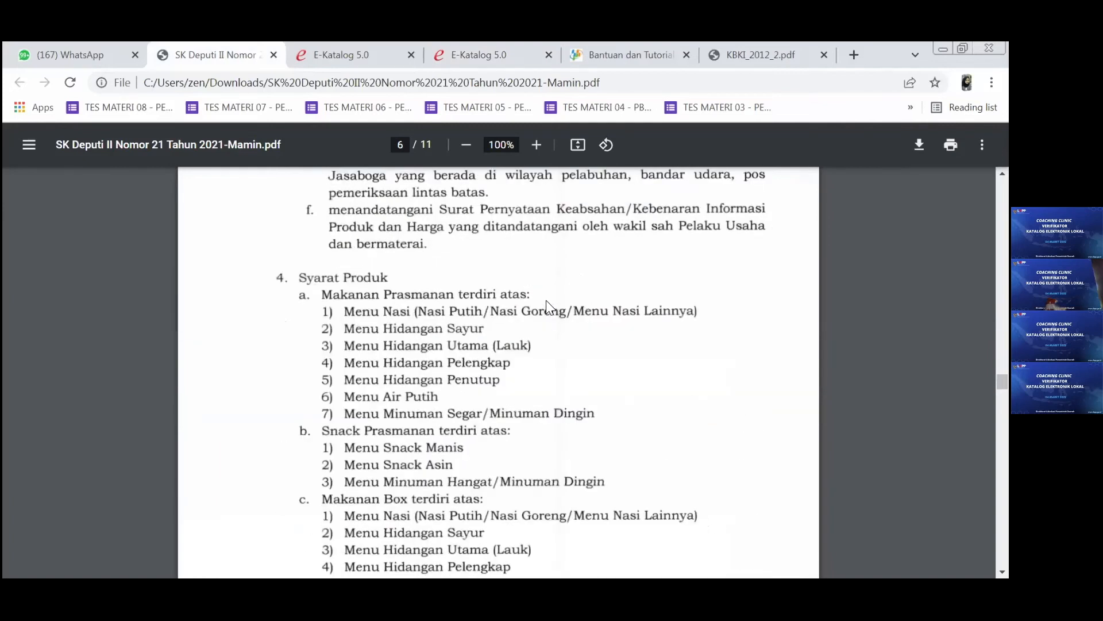
scroll(550, 308, down, 12)
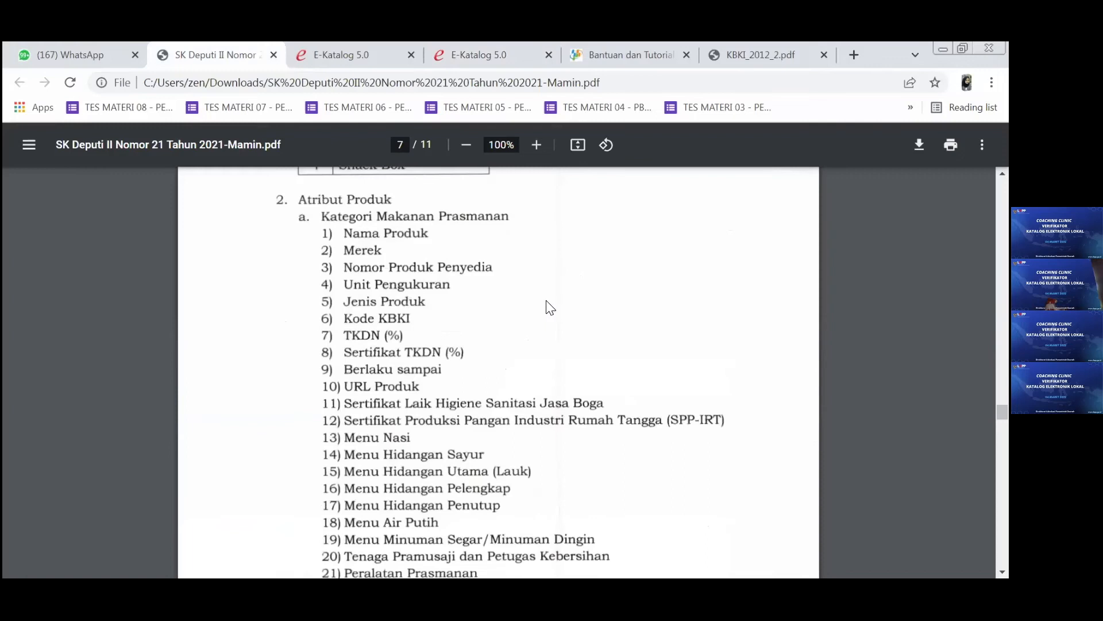
scroll(551, 308, down, 10)
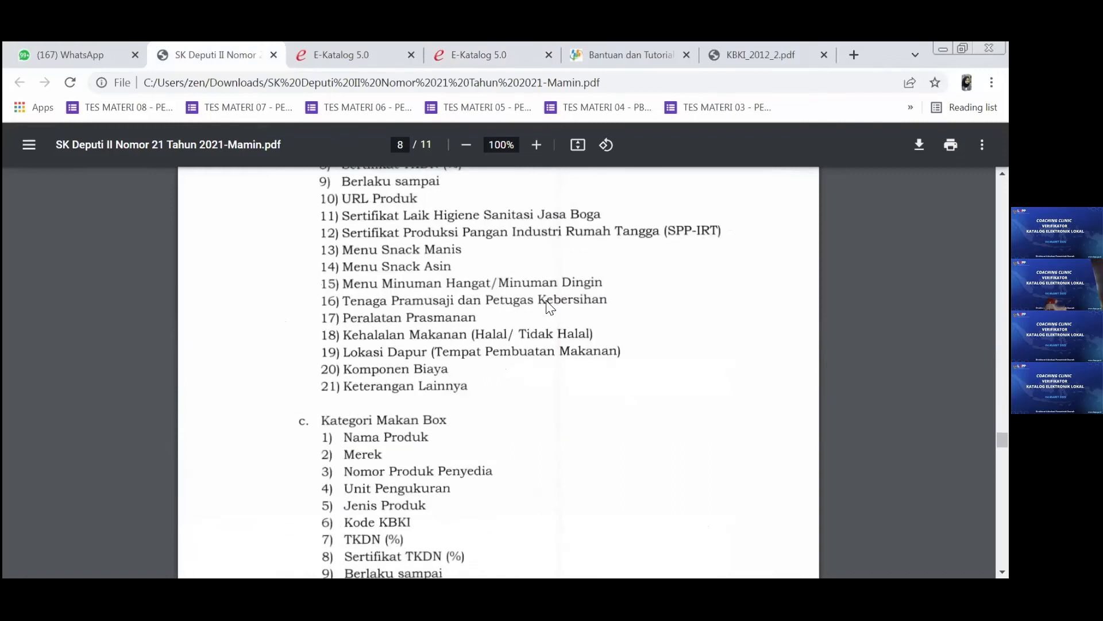
scroll(550, 308, down, 10)
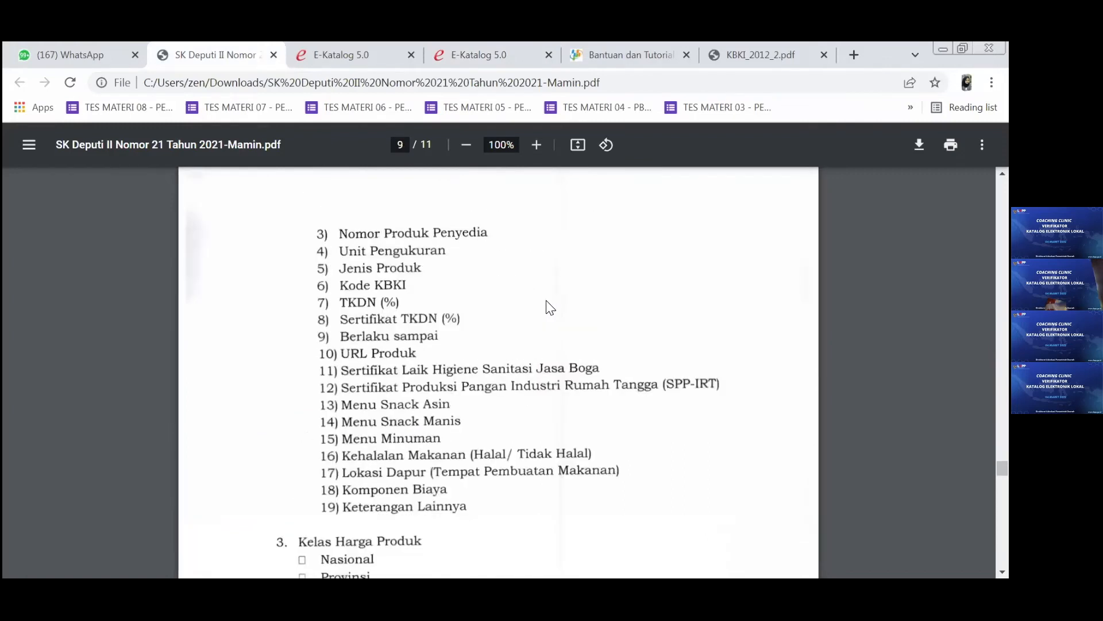
scroll(547, 303, down, 6)
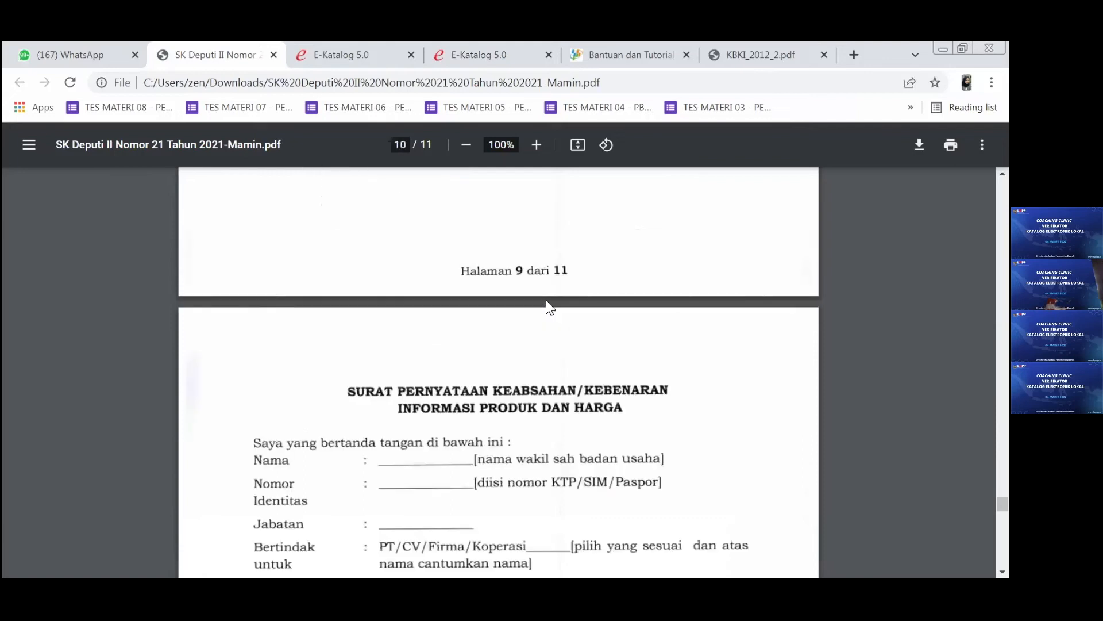
scroll(547, 303, down, 6)
scroll(547, 302, up, 8)
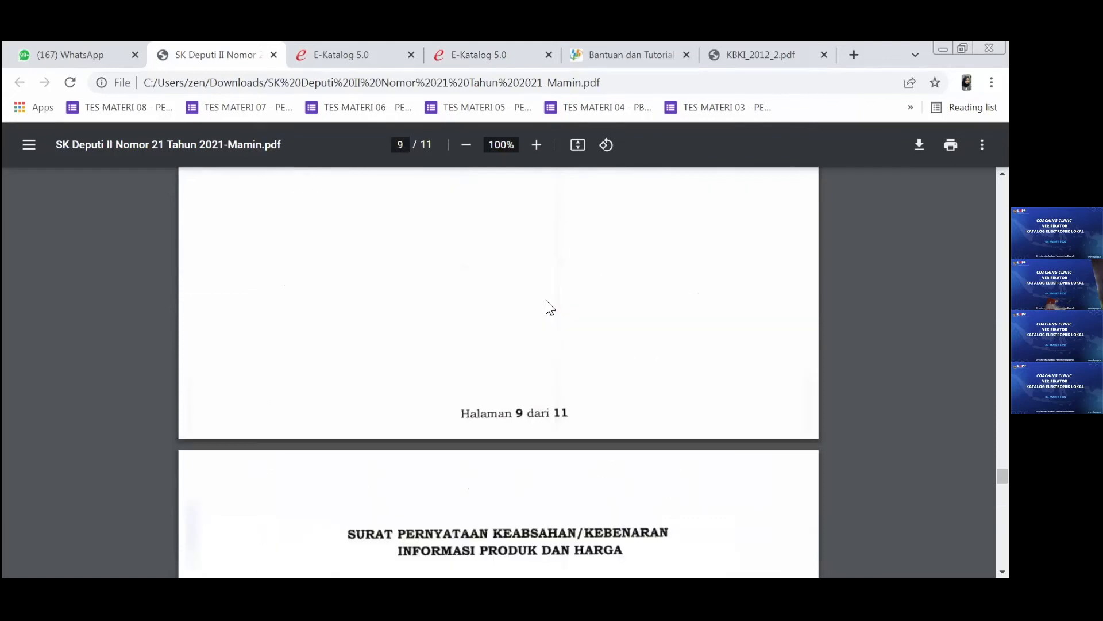
scroll(547, 303, up, 15)
scroll(547, 303, down, 3)
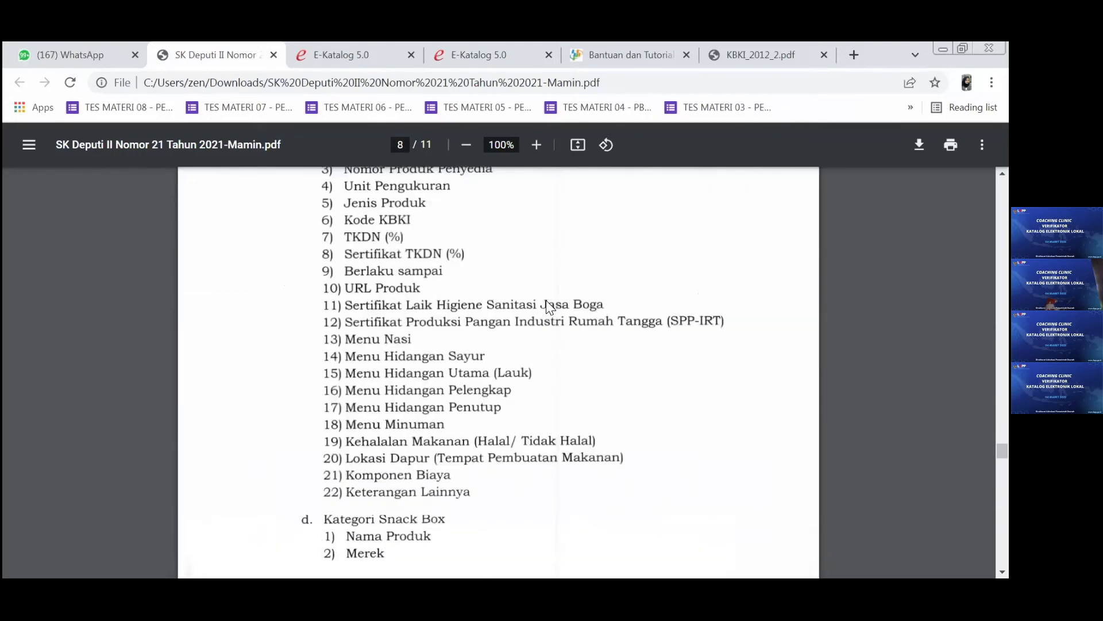
scroll(546, 300, down, 4)
scroll(546, 300, down, 9)
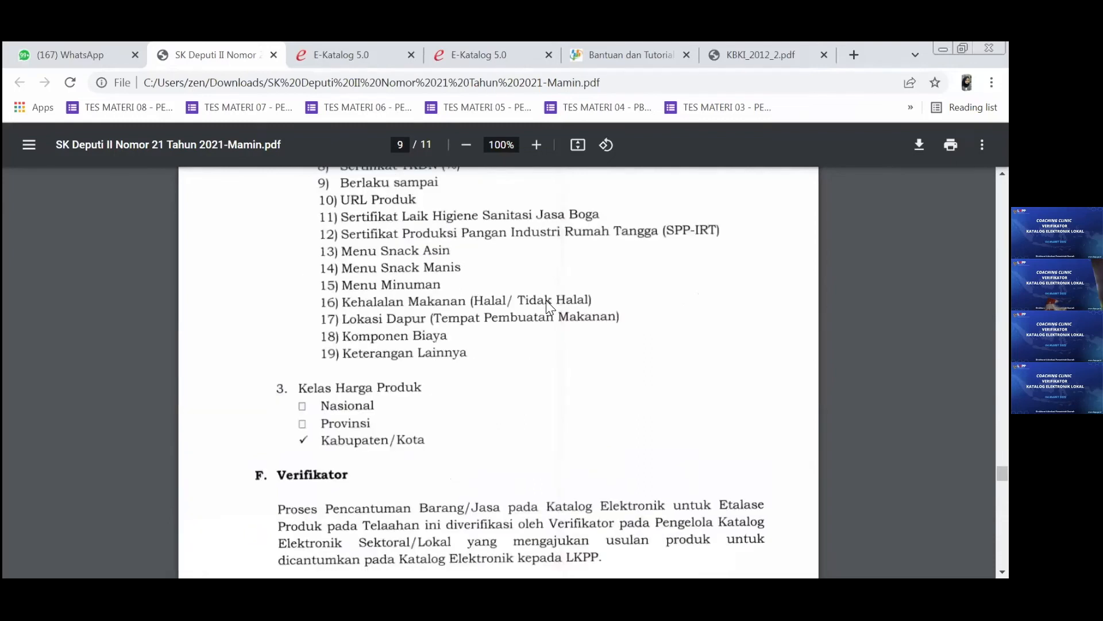
- Review the Makan Box attributes, the listed cost items and the business provider requirements on pages 8 back to 5 of the decree
scroll(546, 300, up, 8)
scroll(546, 300, up, 5)
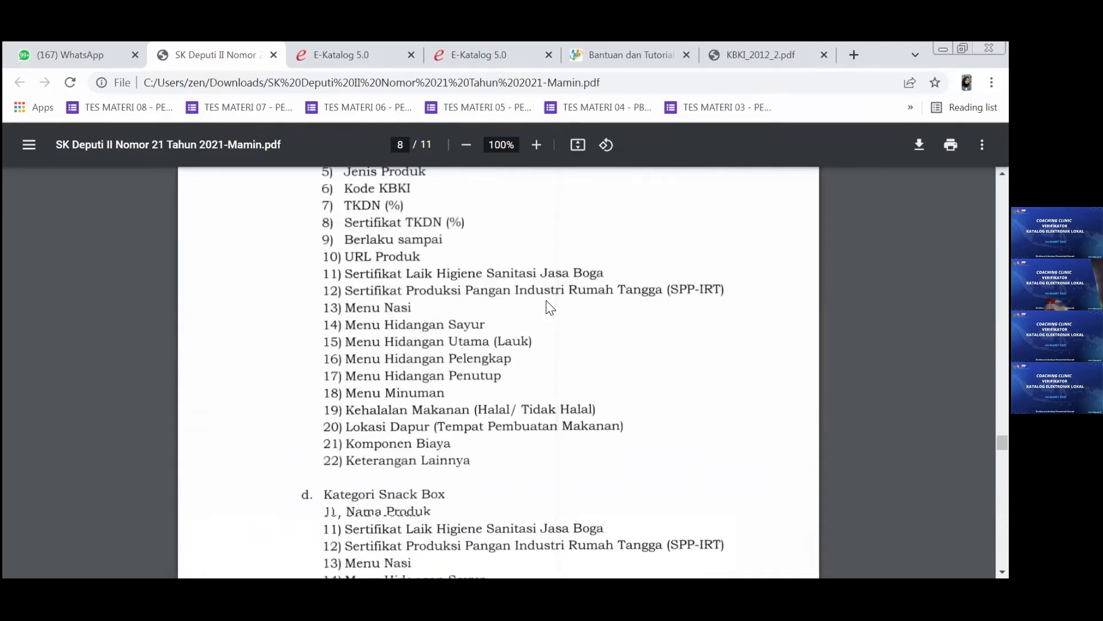
scroll(550, 307, up, 10)
scroll(550, 307, up, 6)
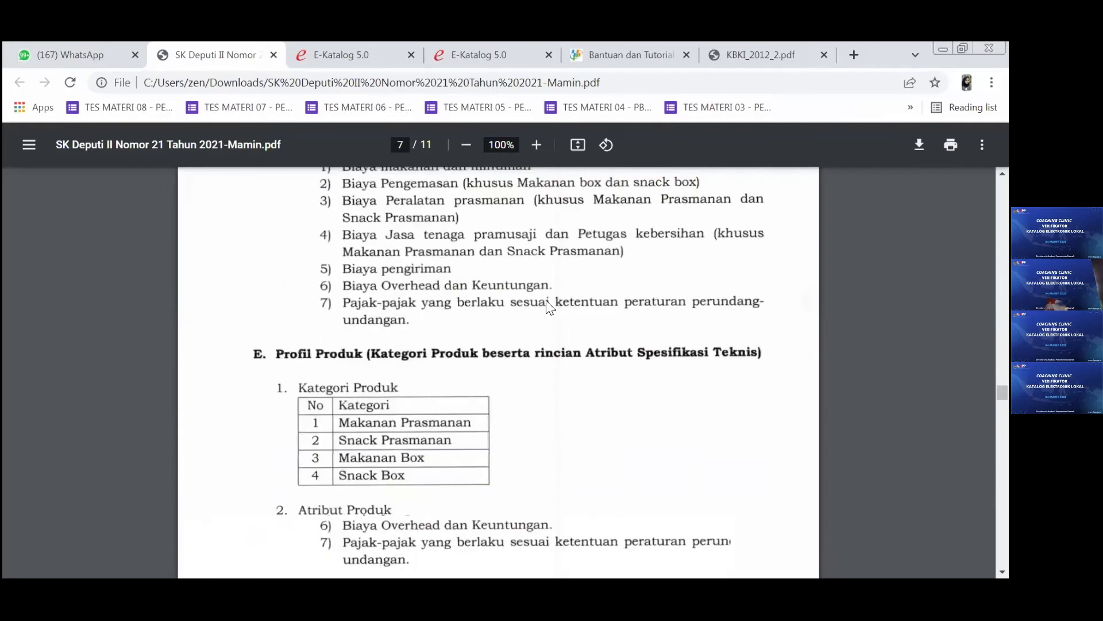
scroll(550, 308, up, 7)
scroll(550, 307, up, 10)
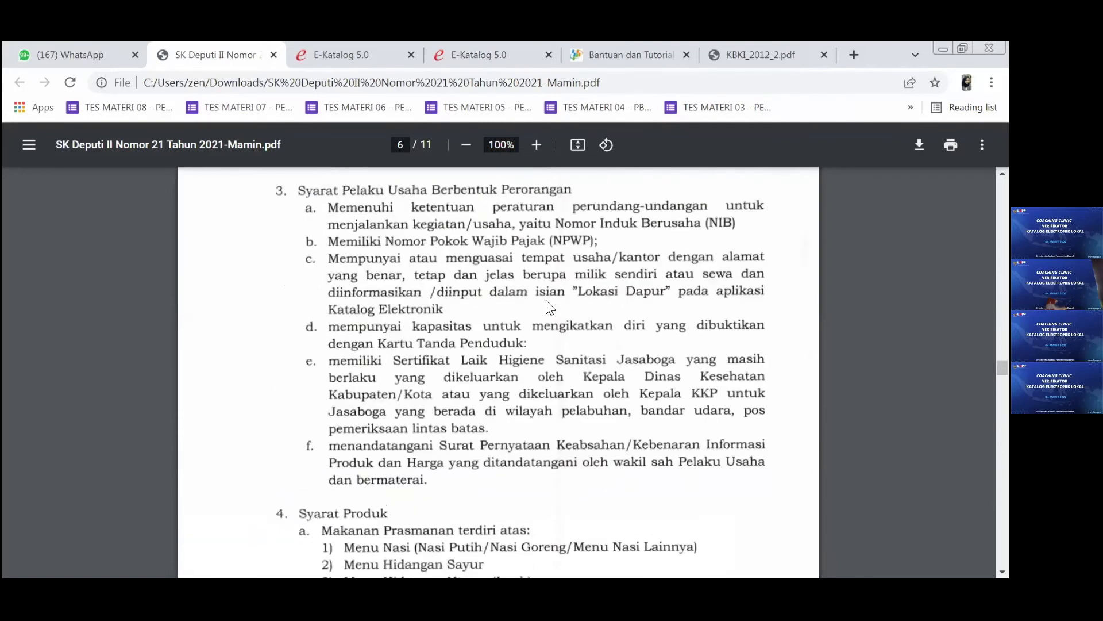
scroll(550, 307, down, 1)
scroll(547, 301, up, 4)
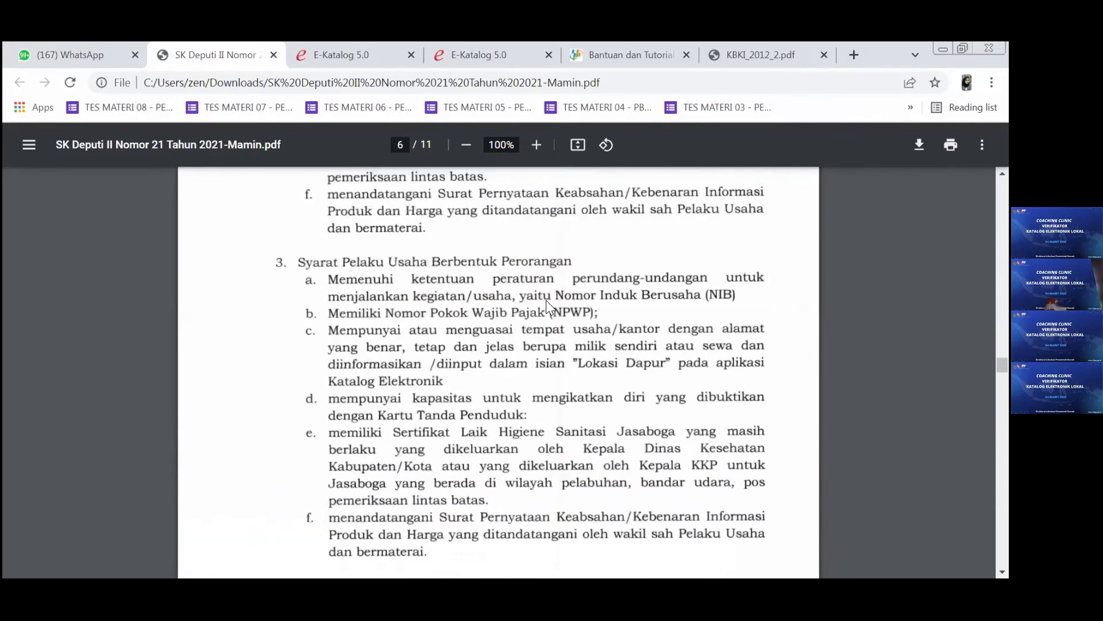
scroll(550, 307, up, 3)
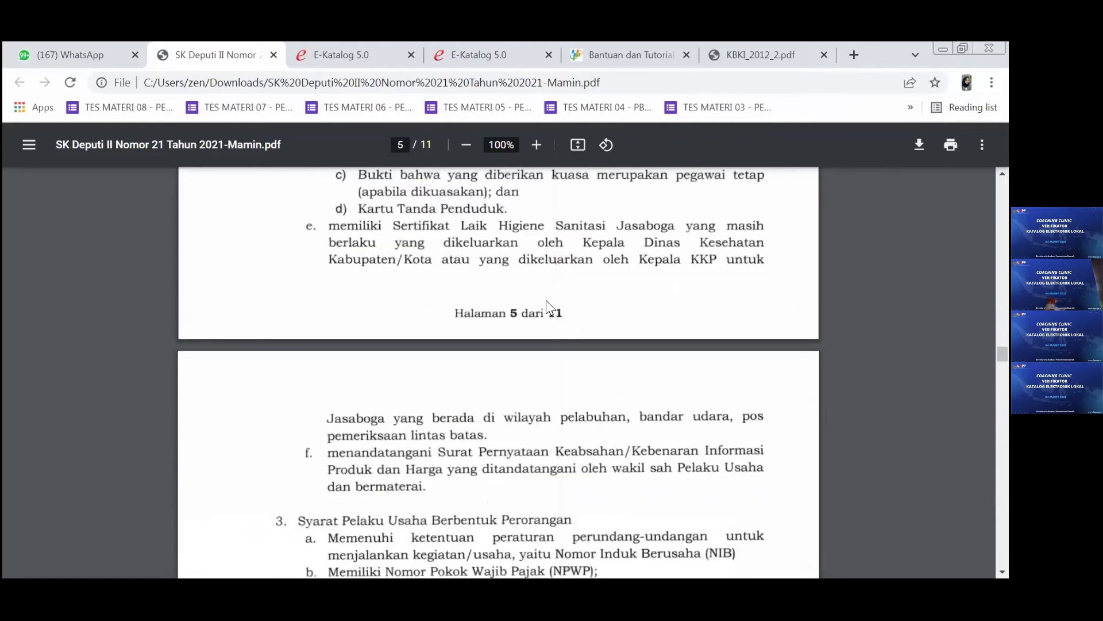
scroll(546, 300, up, 6)
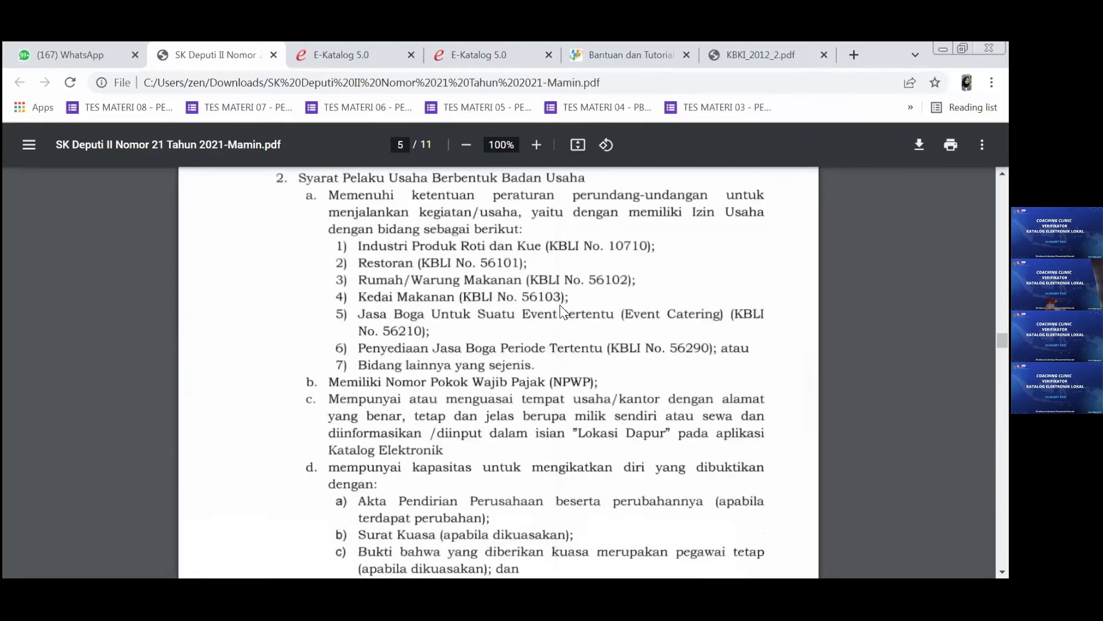
scroll(560, 312, up, 1)
scroll(498, 374, down, 3)
- Return to the E-Katalog product form and set the cost components (Komponen Biaya) to "Ongkos Kirim, Jasa"
click(474, 55)
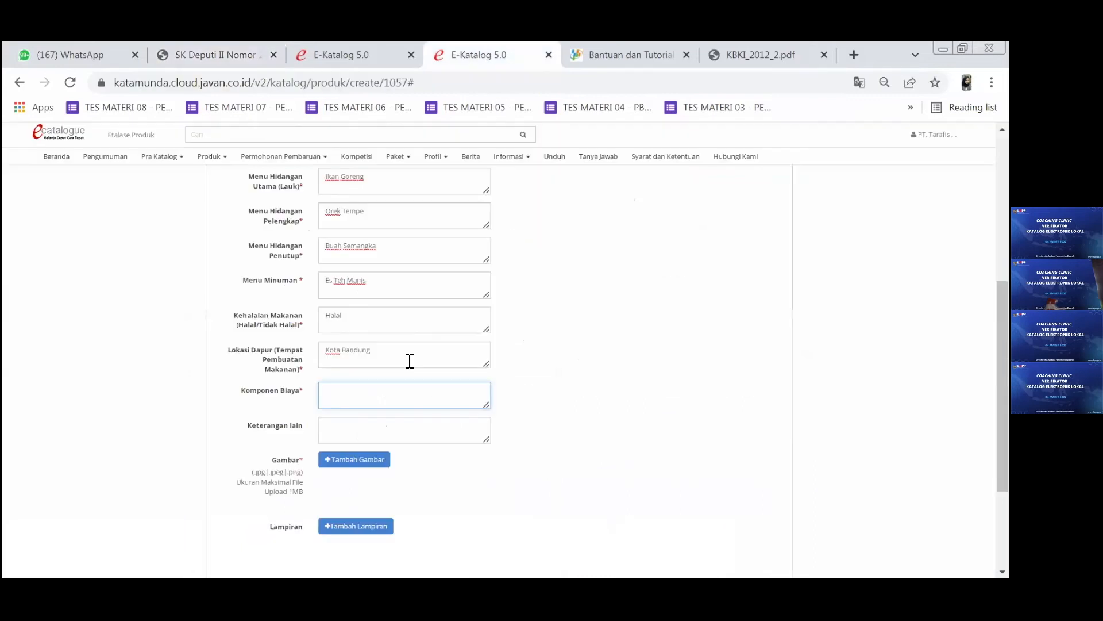
text(a)
key(BackSpace)
text(Ongkos Kirim, Jasa Pe)
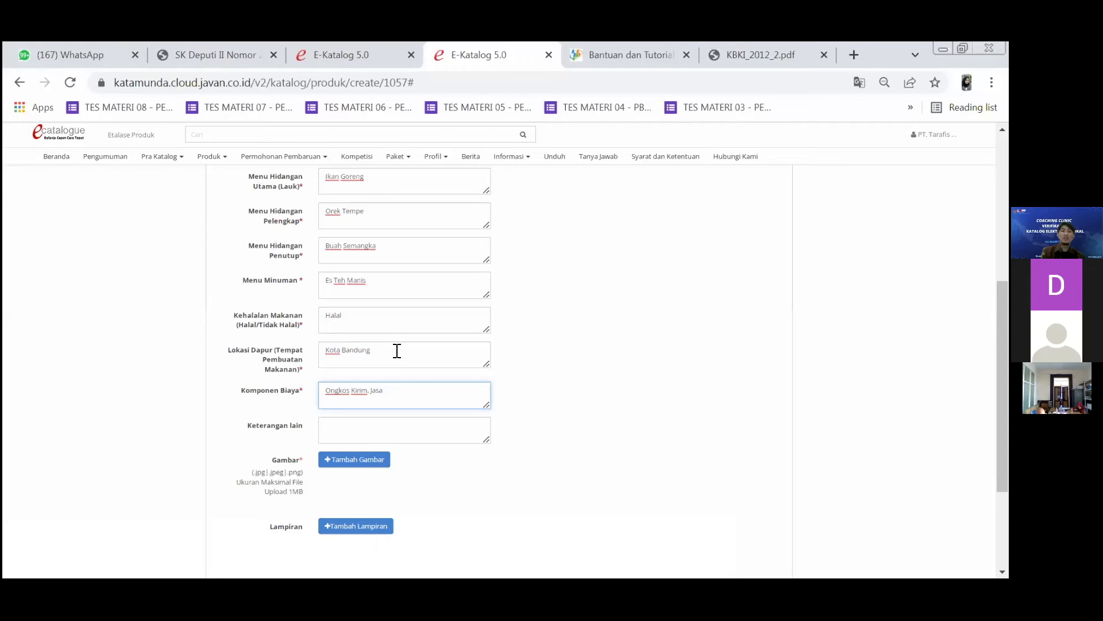
scroll(394, 350, down, 1)
- Leave Keterangan lain empty and open the file selection for adding a product image (Gambar)
click(394, 349)
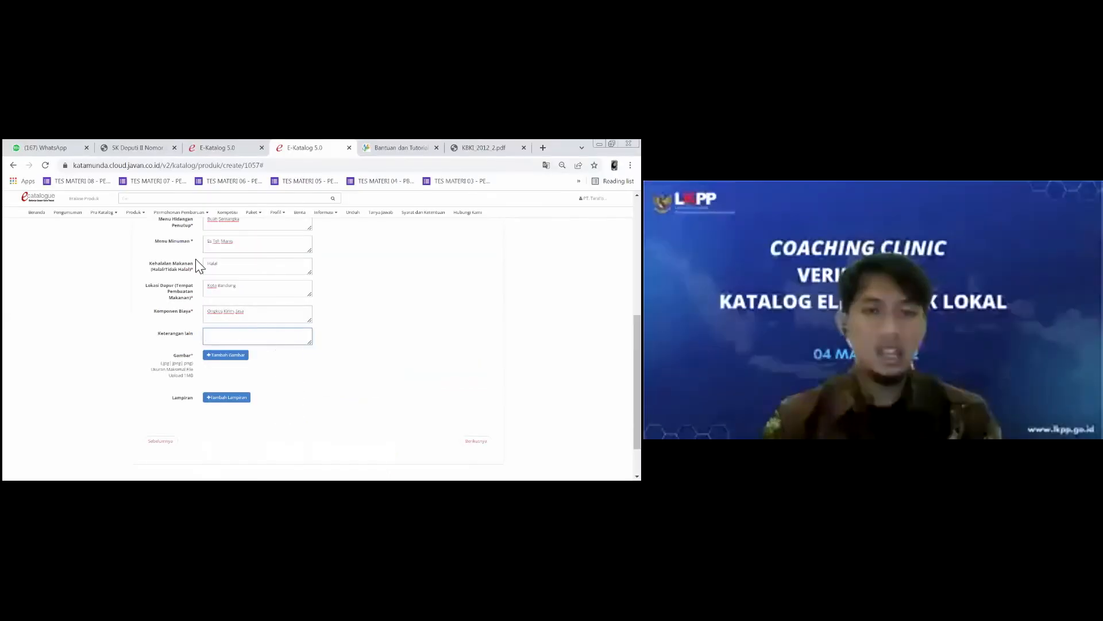
click(208, 357)
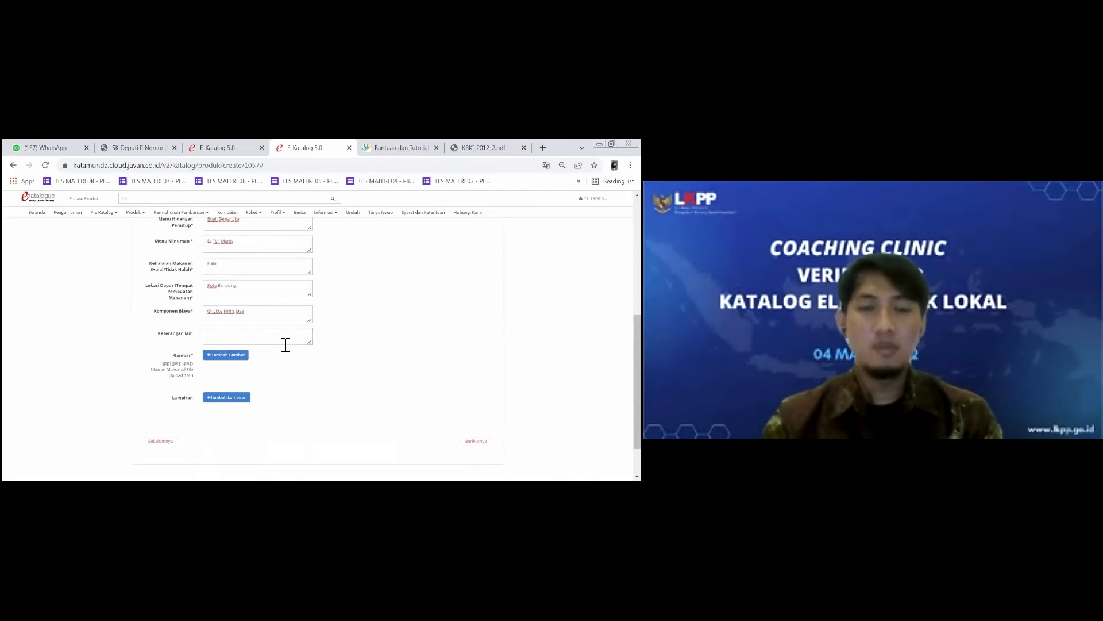
click(238, 359)
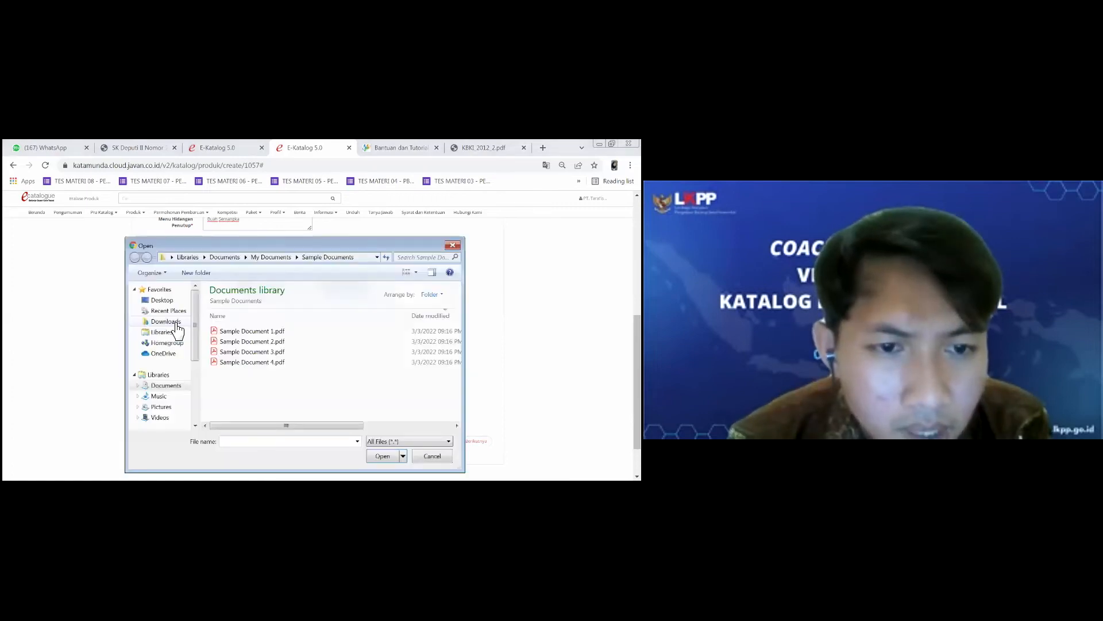
- Look through the Downloads folder for a suitable product picture
click(176, 323)
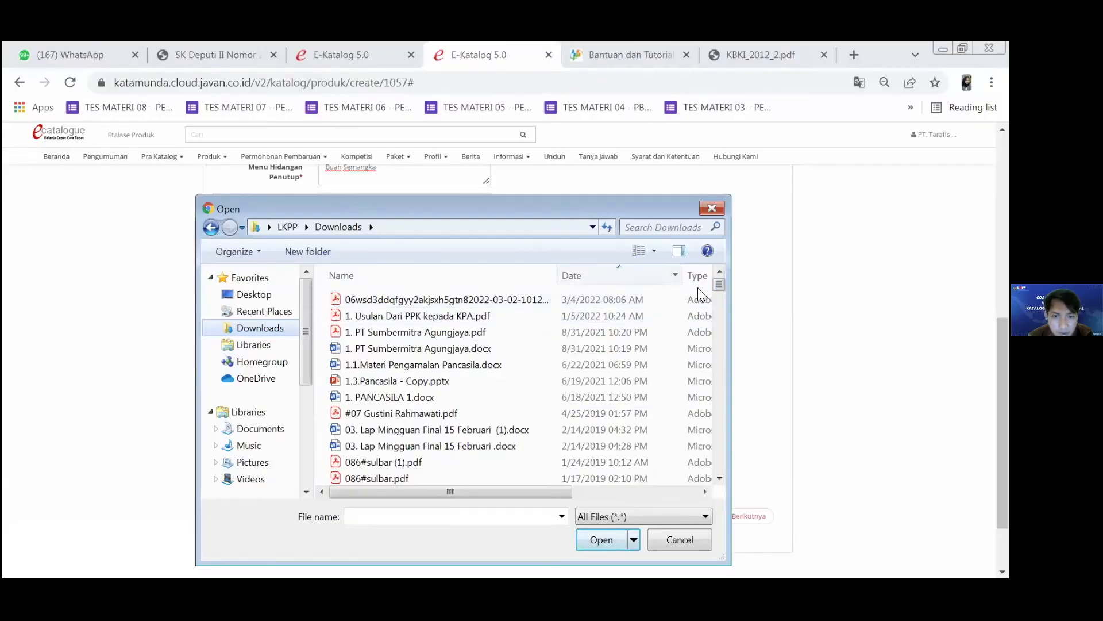
drag(717, 292, 719, 297)
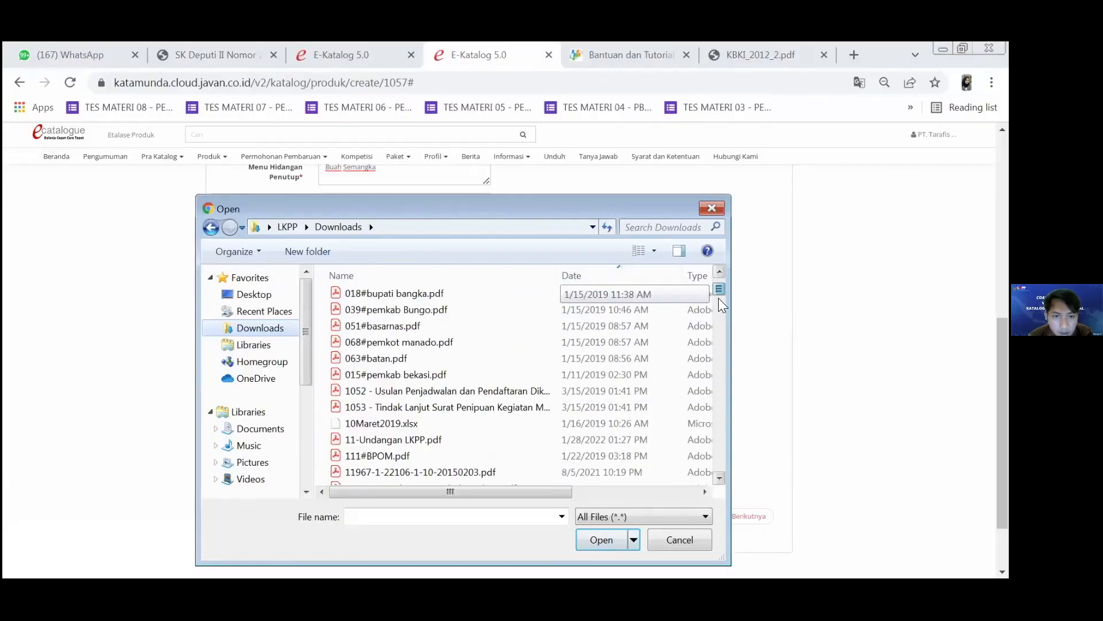
click(720, 333)
click(718, 328)
drag(717, 312, 702, 469)
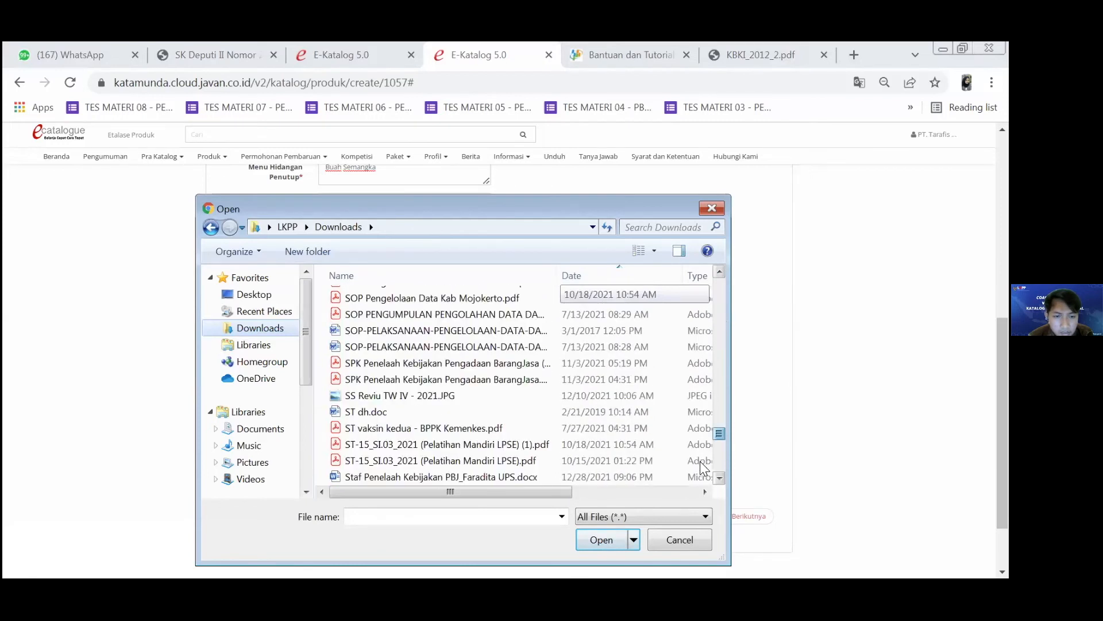
click(429, 352)
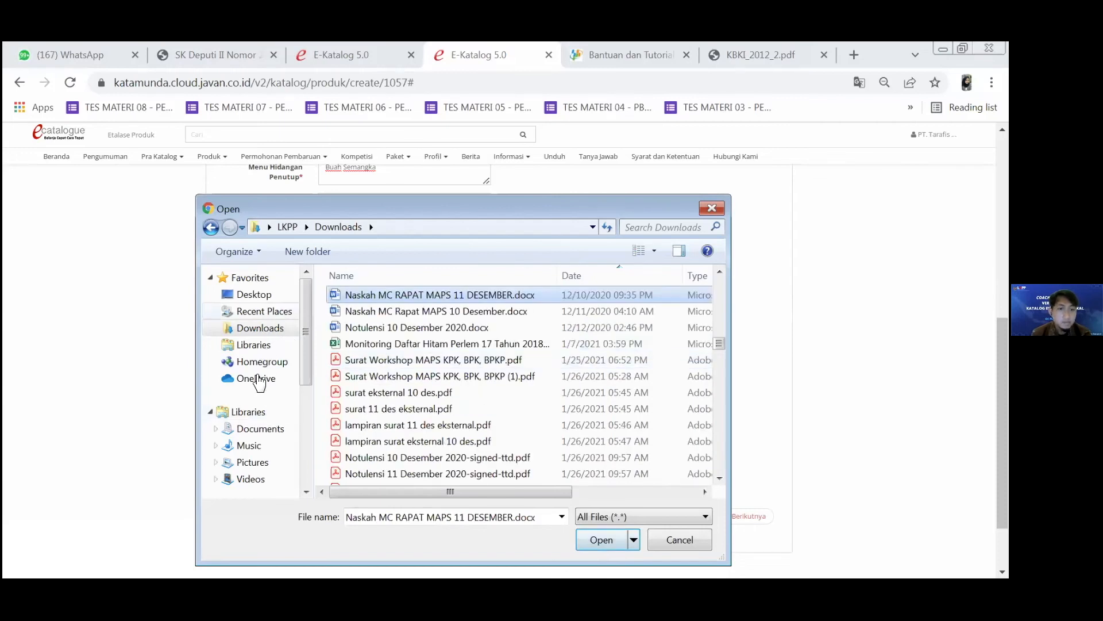
- Add the boxed-meal picture nasi kotak.jpg from the Pictures library as the product image
click(254, 345)
click(261, 463)
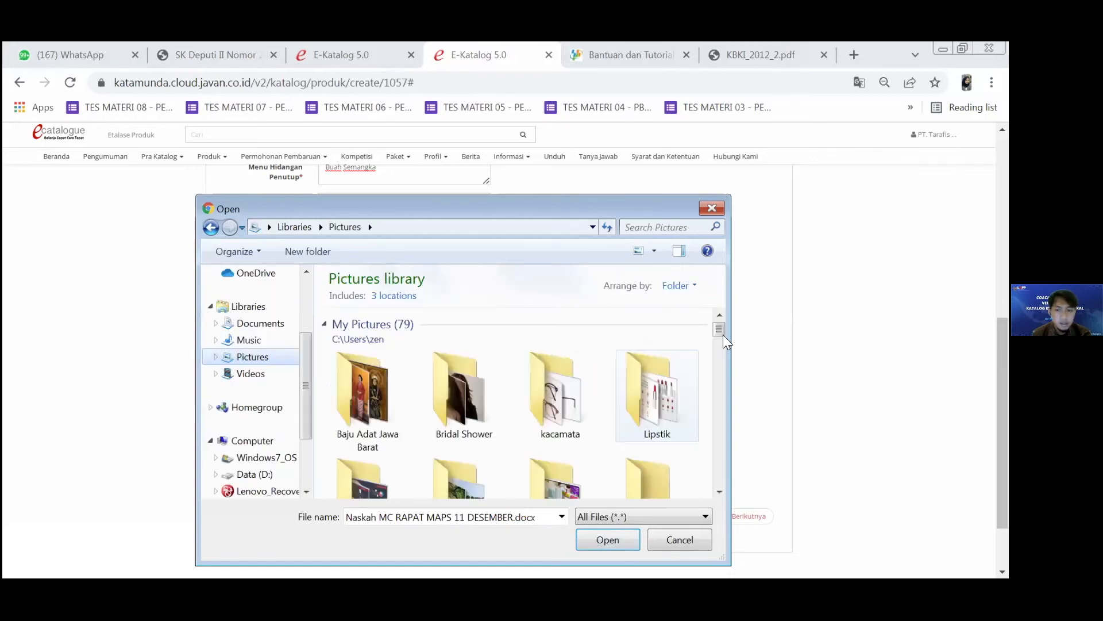
click(719, 345)
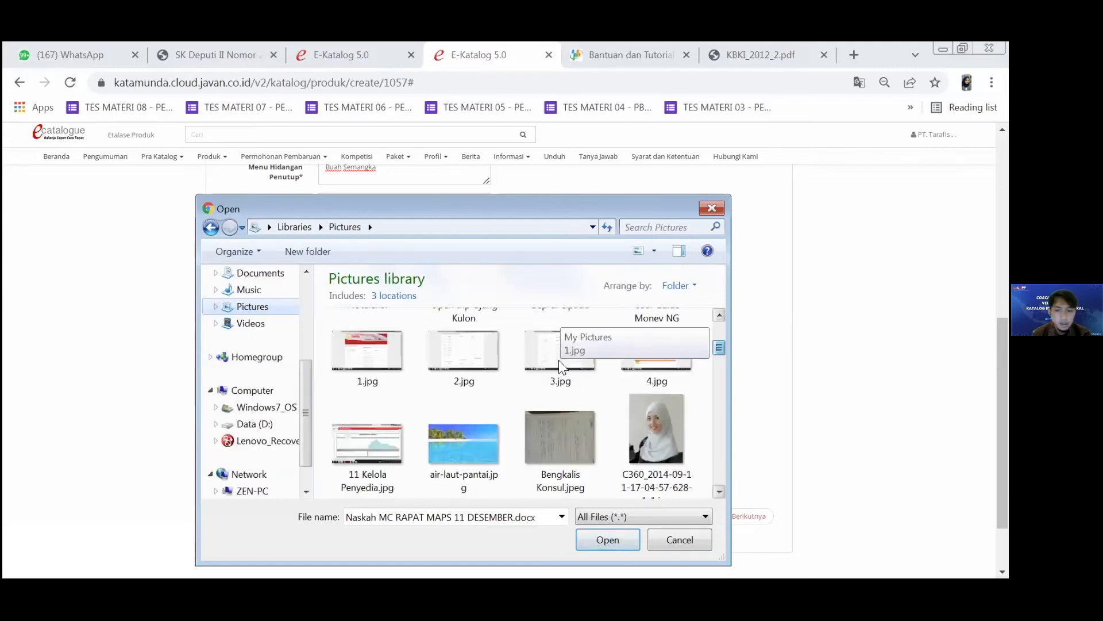
click(560, 362)
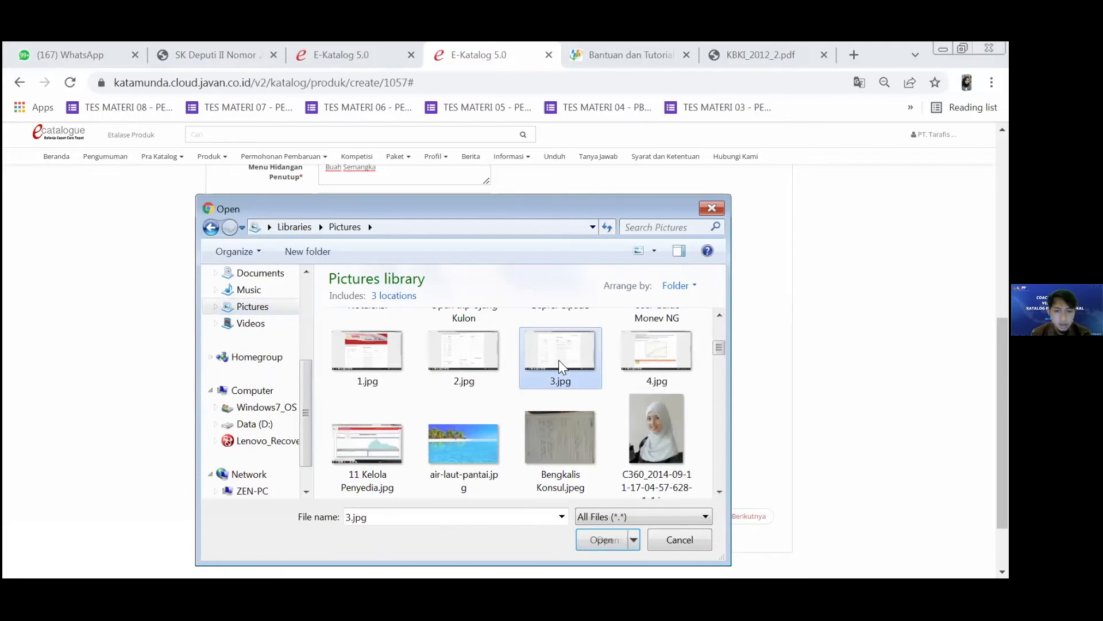
key(n)
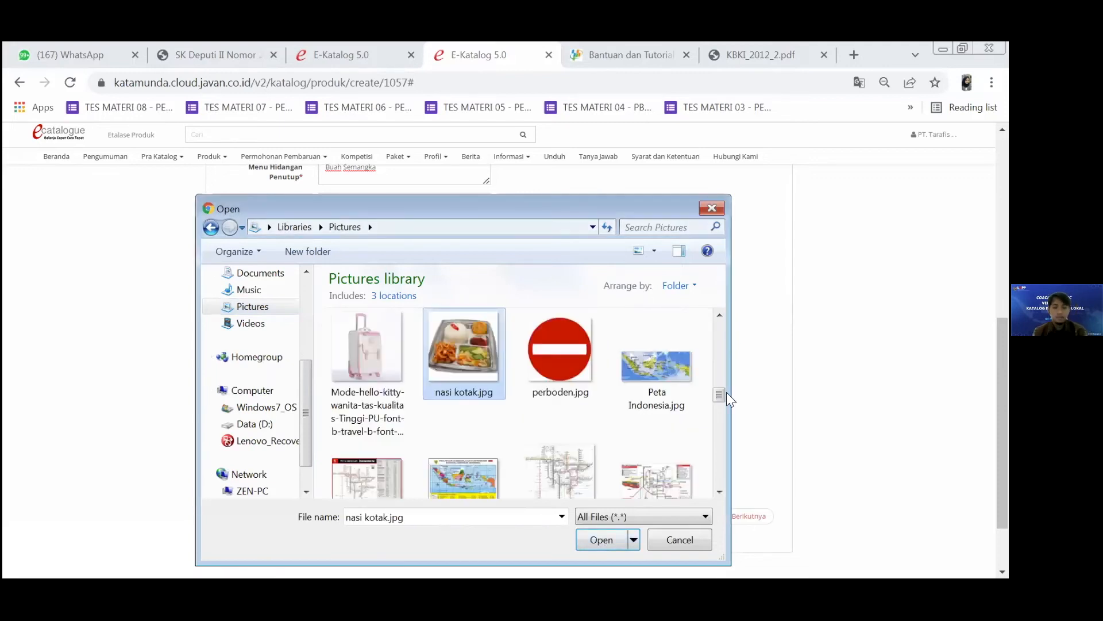
key(Return)
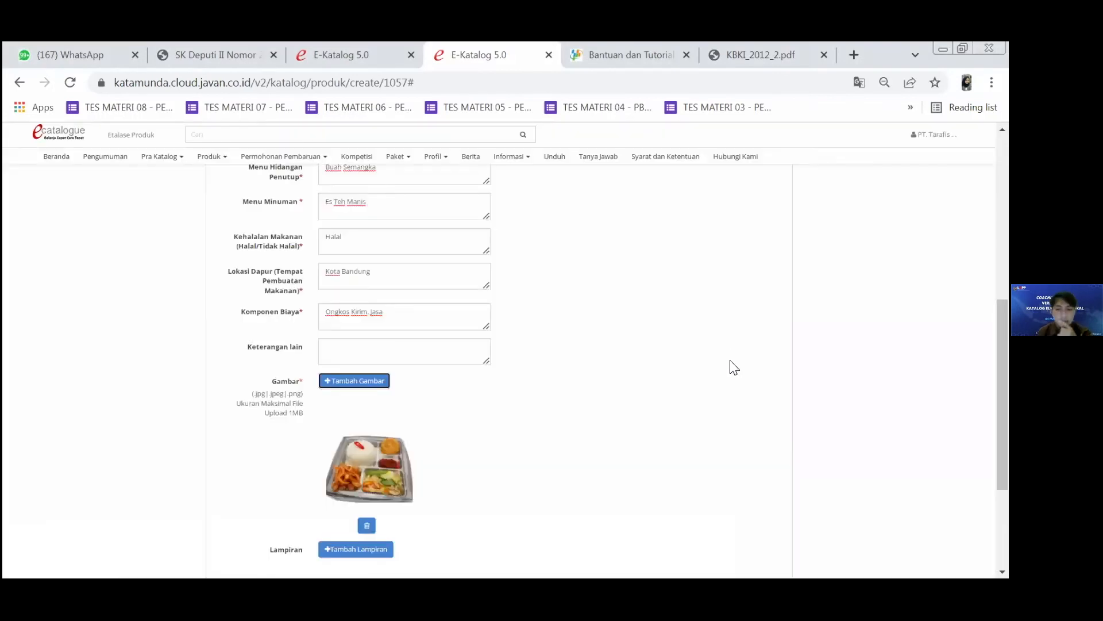
- Continue to the Wilayah Jual stage of the product form and look over its province list
scroll(732, 402, down, 3)
click(746, 440)
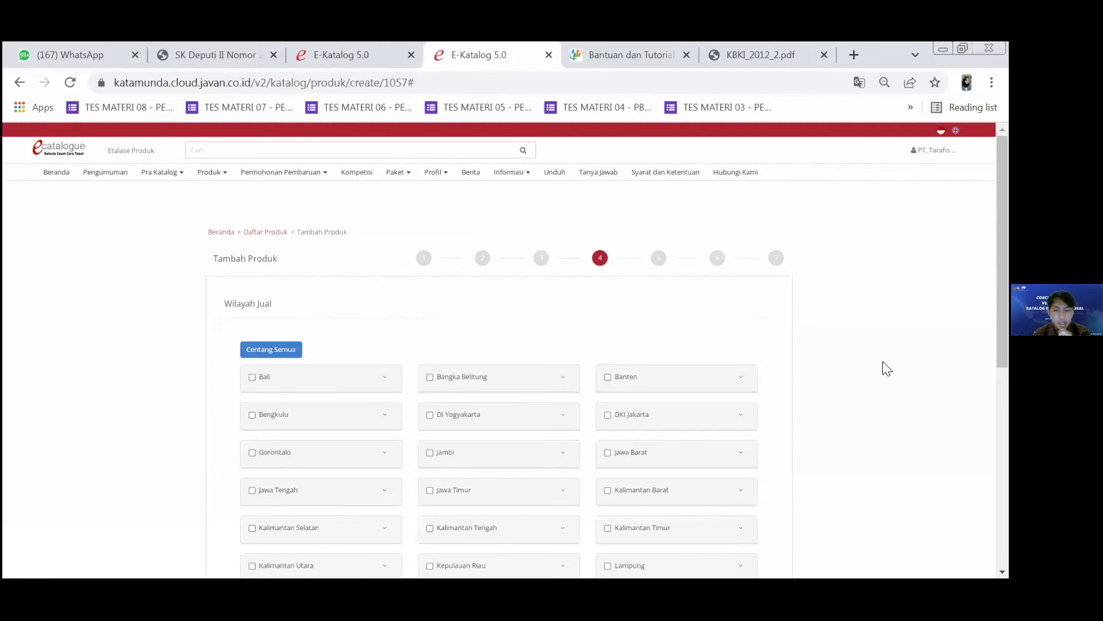
scroll(888, 368, down, 1)
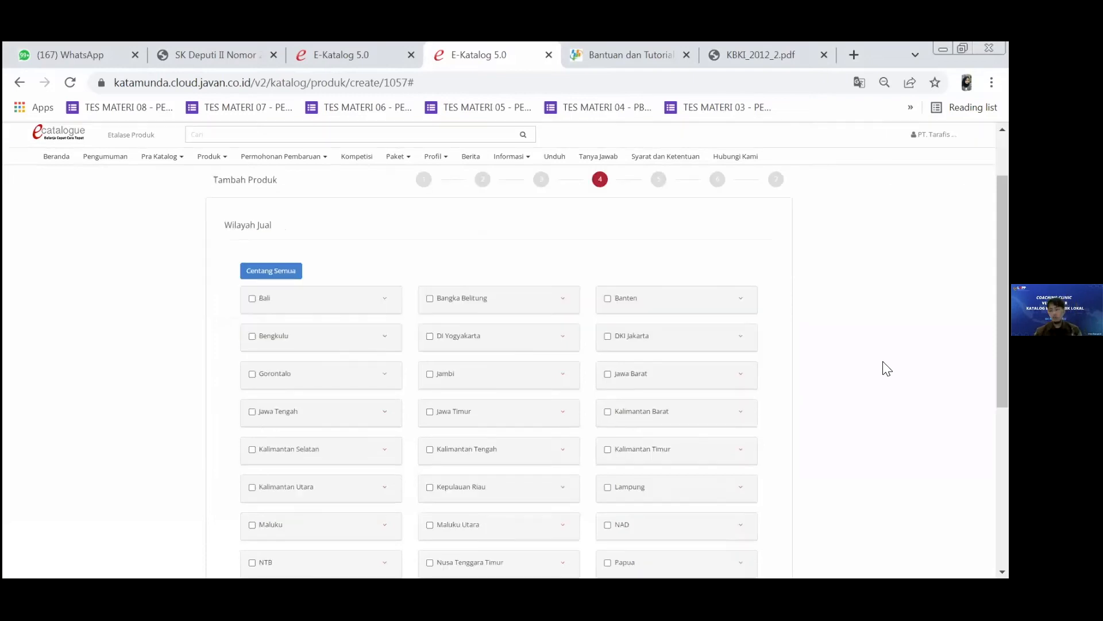
scroll(888, 368, up, 1)
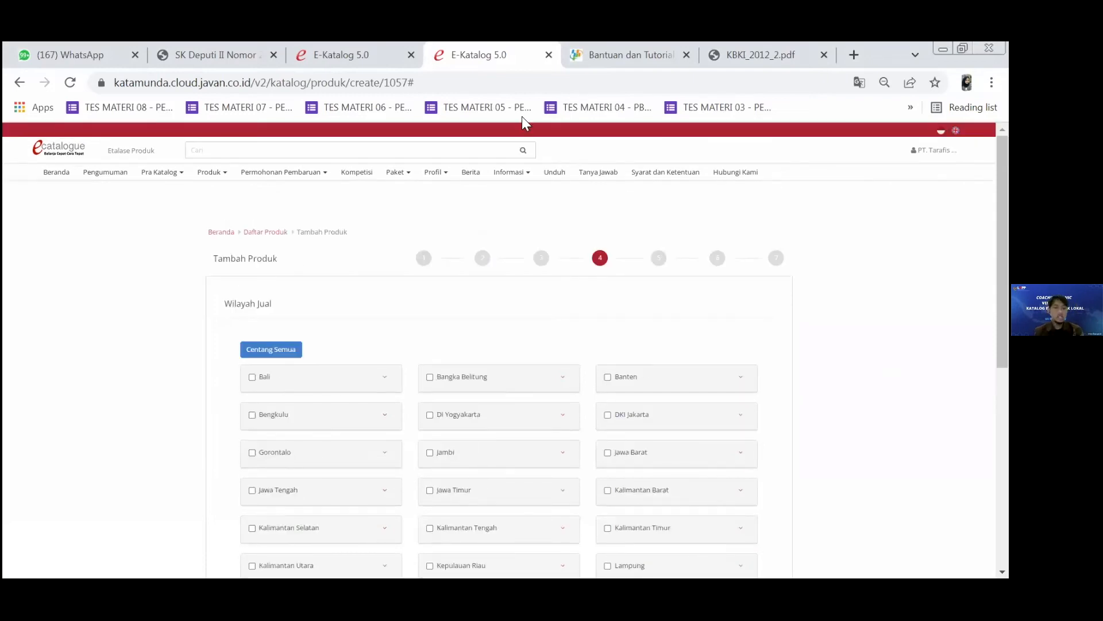
- Look through the decree SK Deputi II Nomor 21 Tahun 2021 from page 5 back to page 2 and forward to the Ringkasan Etalase Produk section
click(219, 54)
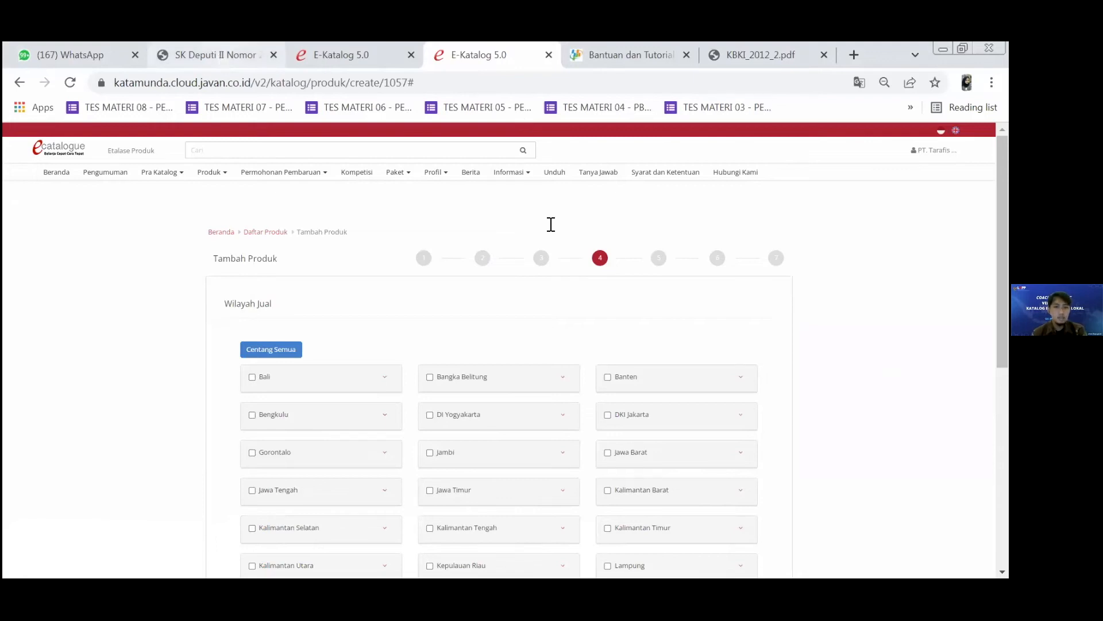
scroll(573, 234, up, 9)
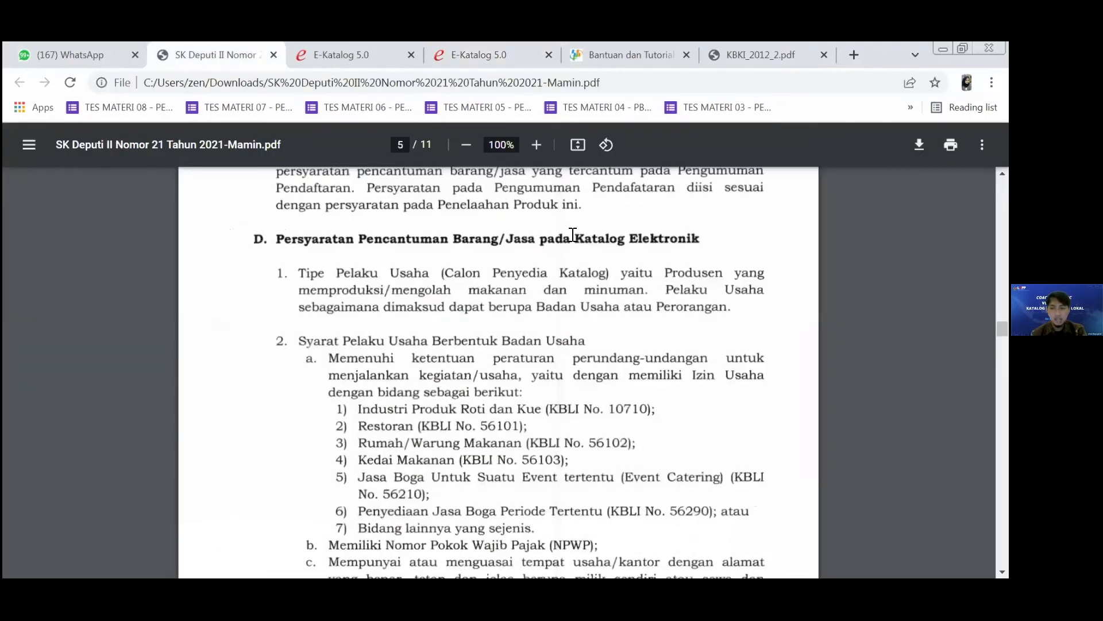
scroll(573, 235, up, 10)
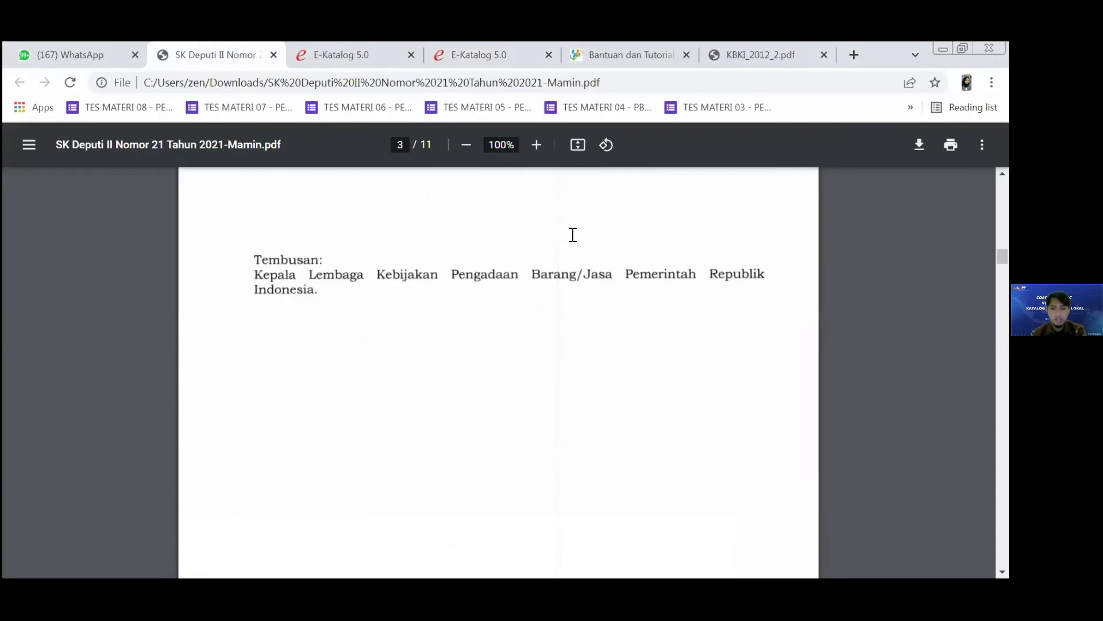
scroll(573, 234, up, 5)
scroll(573, 235, up, 10)
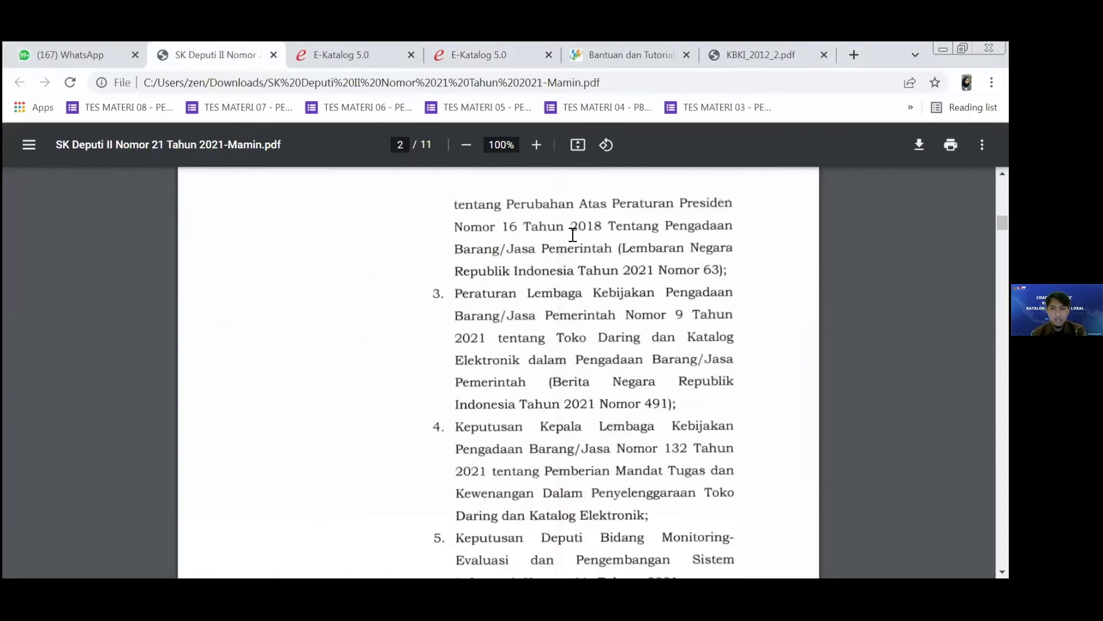
scroll(573, 234, down, 10)
scroll(573, 234, down, 10)
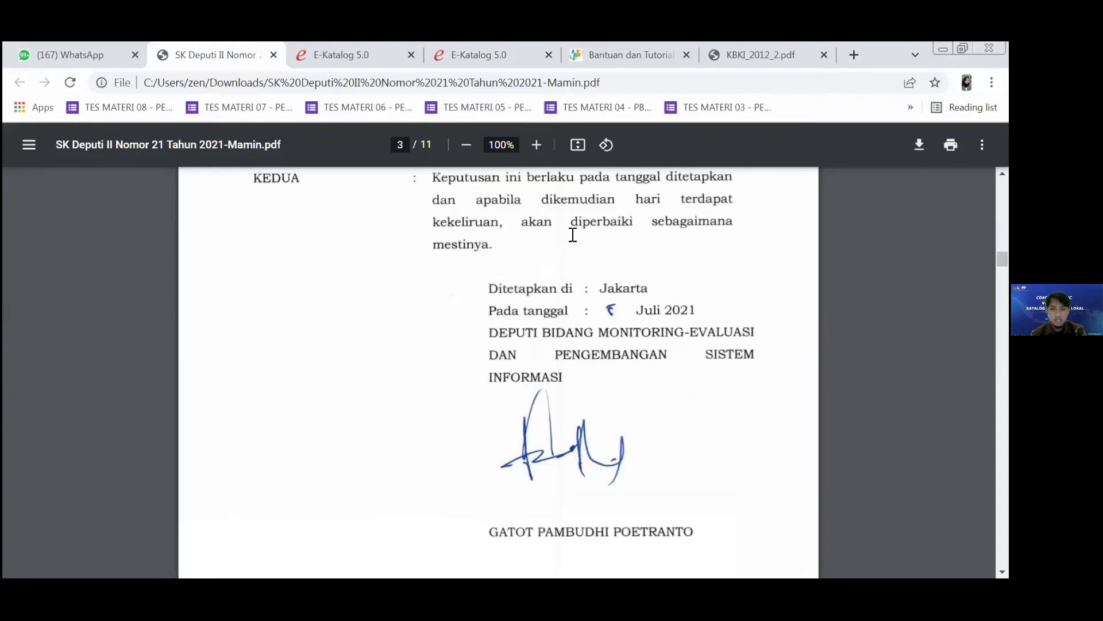
scroll(573, 234, down, 10)
scroll(573, 234, down, 10)
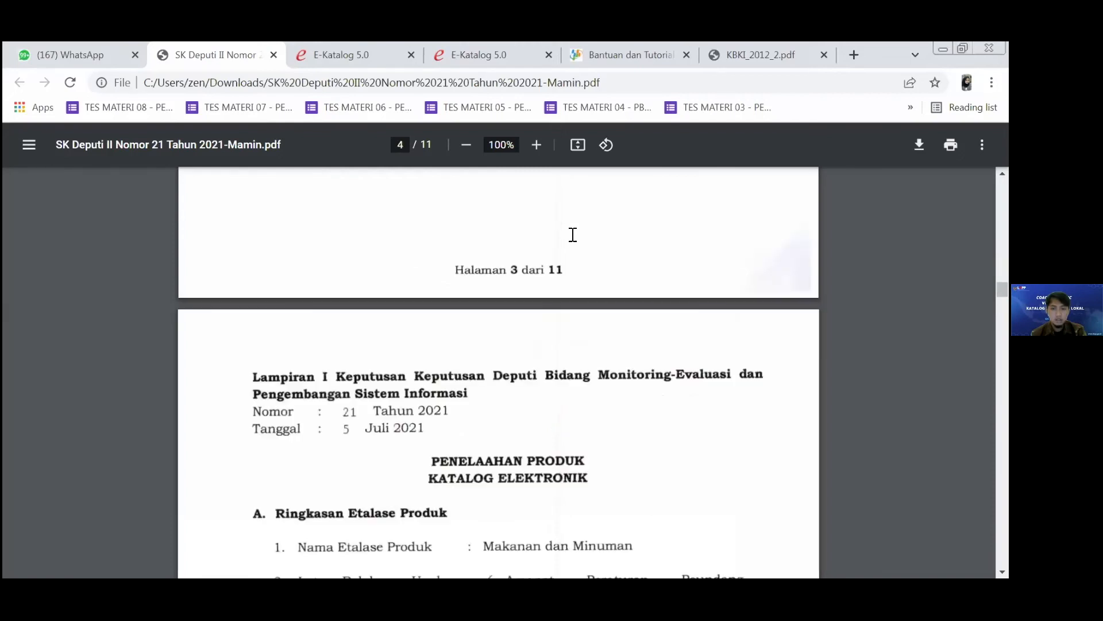
scroll(573, 235, down, 4)
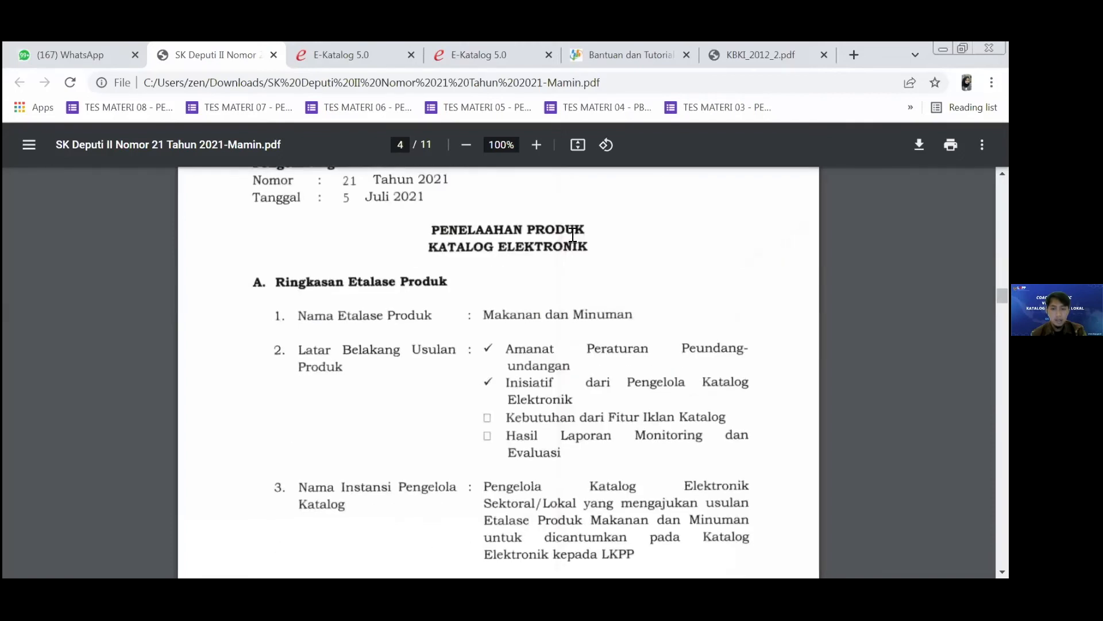
scroll(573, 234, down, 5)
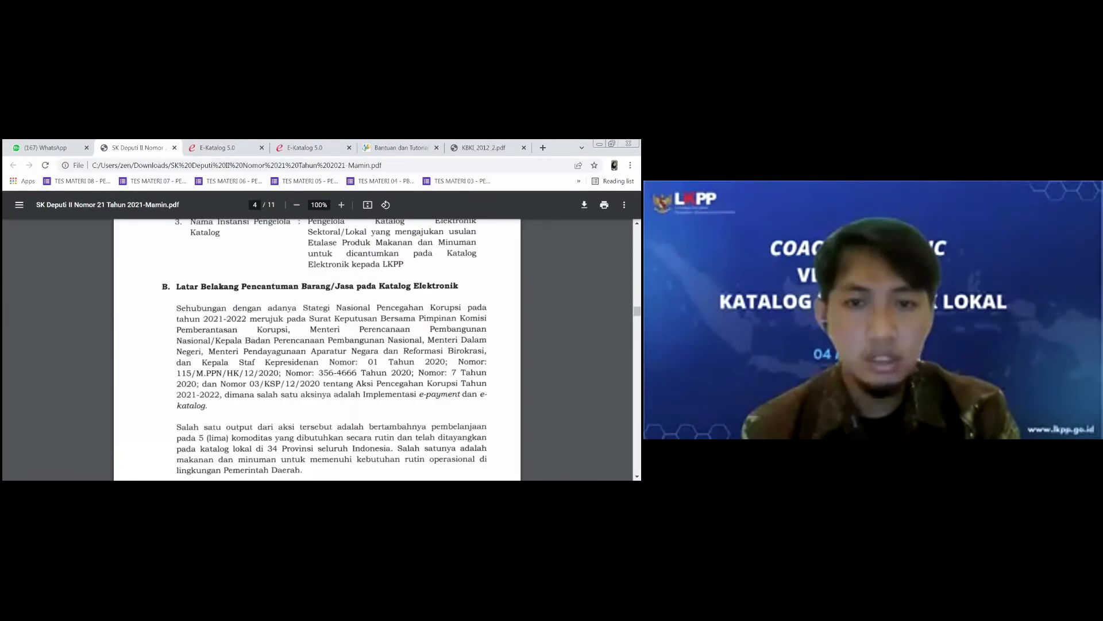
- Review the listing method and the requirements for business entities and individual providers on pages 5 and 6 of the decree
scroll(573, 234, down, 8)
scroll(317, 349, down, 2)
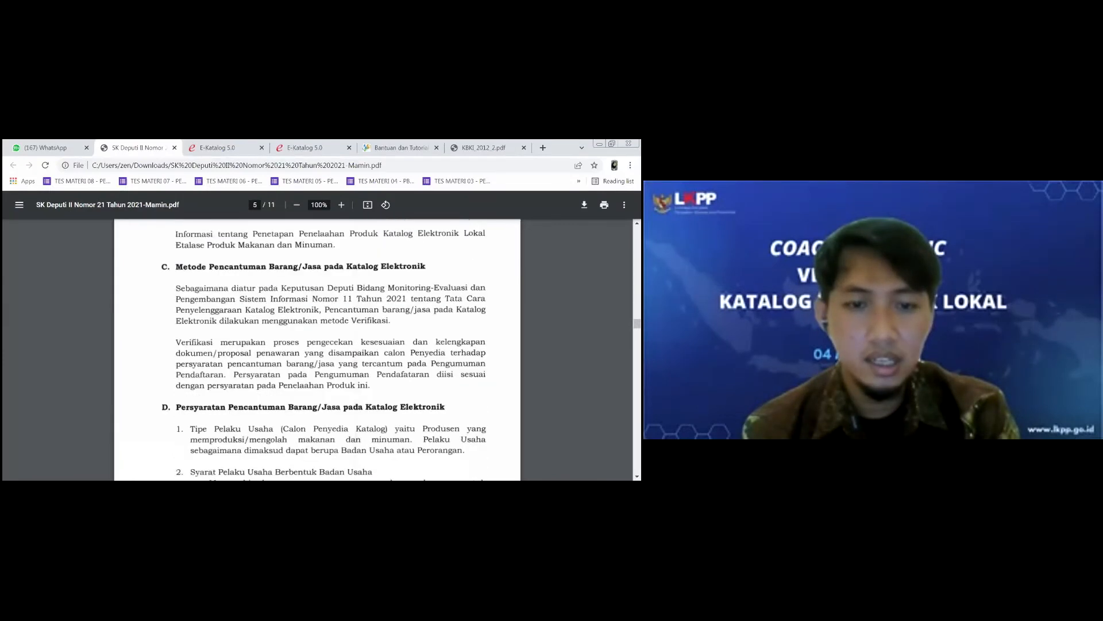
scroll(317, 349, down, 2)
scroll(317, 350, down, 4)
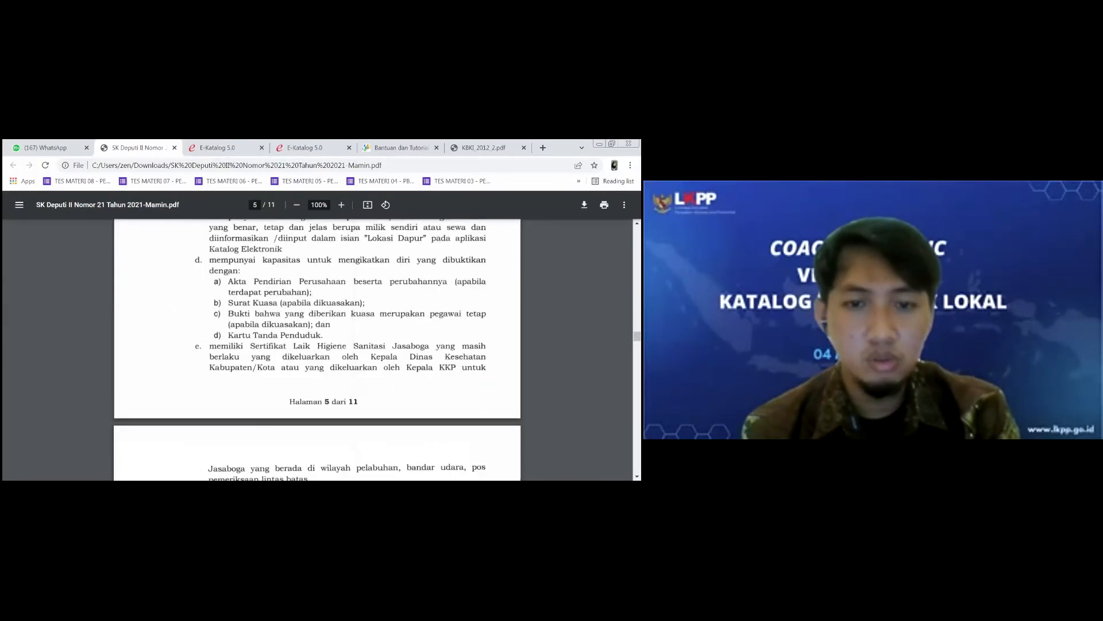
scroll(317, 350, down, 3)
scroll(318, 350, down, 1)
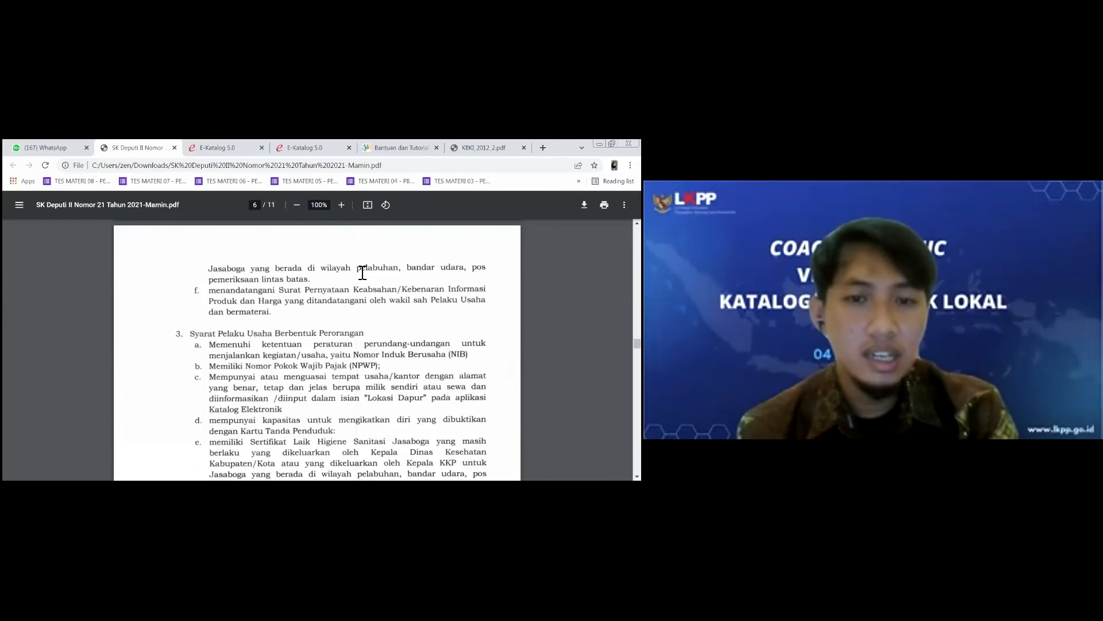
scroll(363, 272, down, 2)
scroll(363, 272, up, 1)
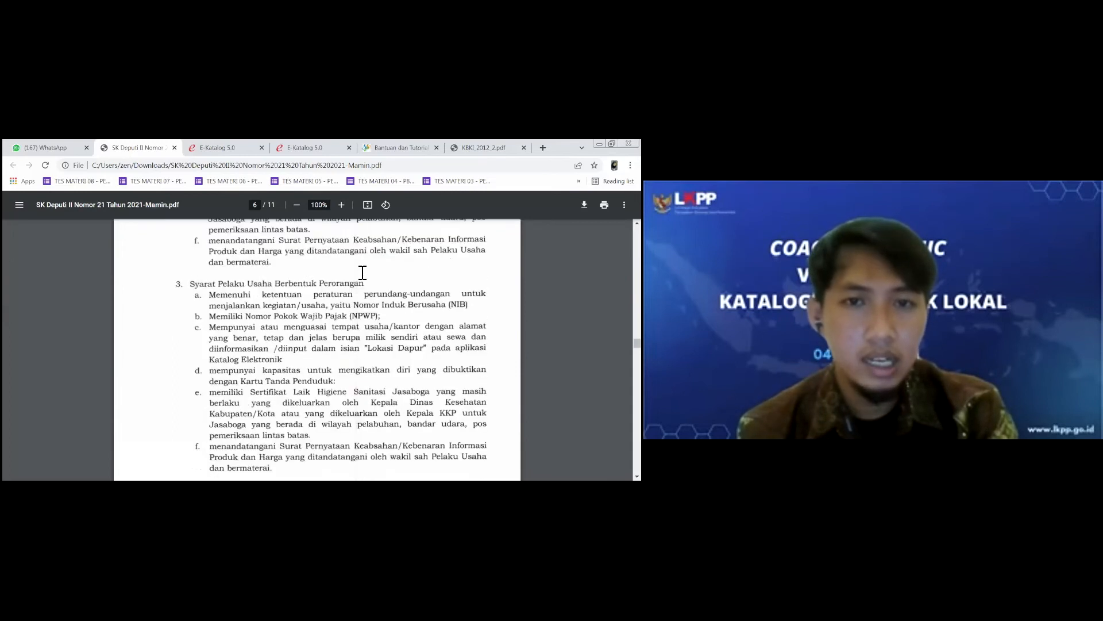
scroll(362, 273, up, 1)
scroll(363, 272, up, 4)
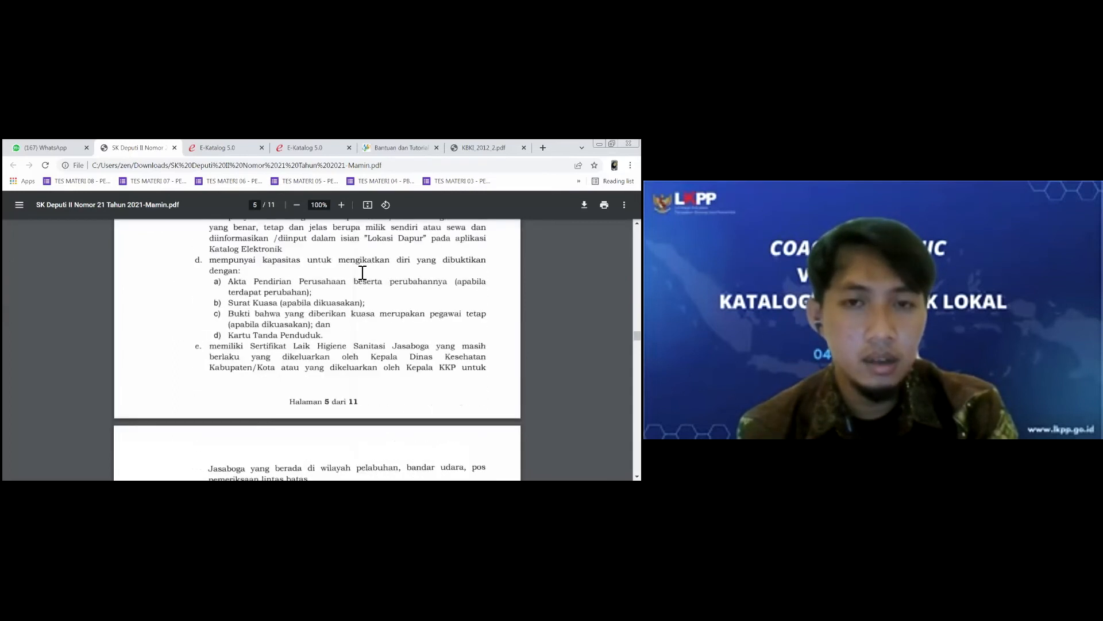
scroll(362, 272, up, 1)
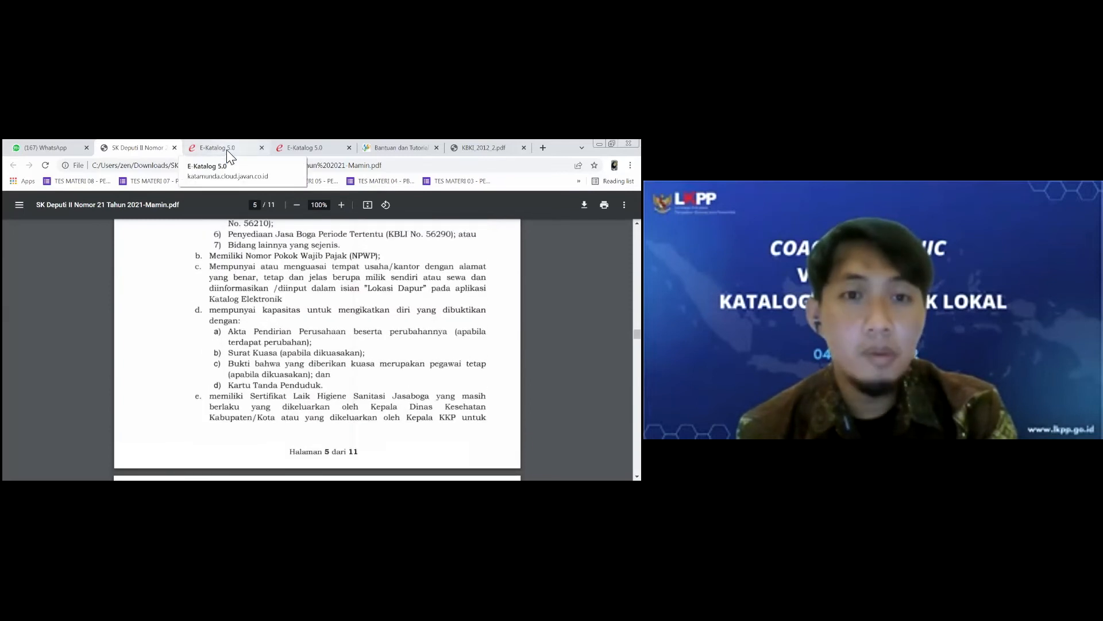
- Return to the product form's Wilayah Jual stage and expand Jawa Barat to show its regencies and cities
click(226, 149)
click(291, 147)
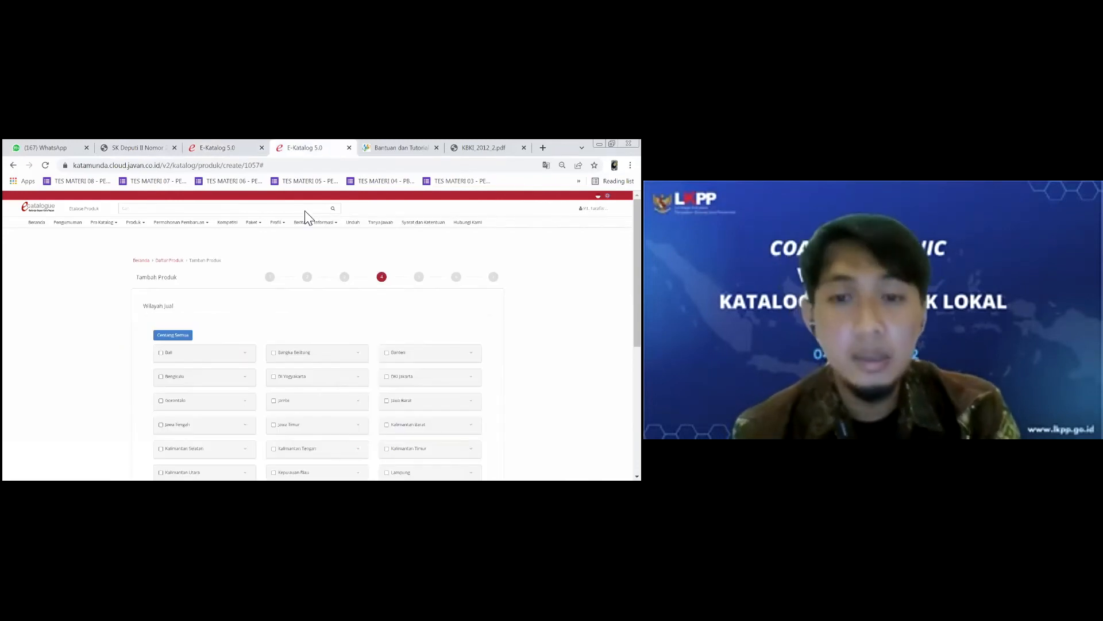
scroll(319, 345, down, 2)
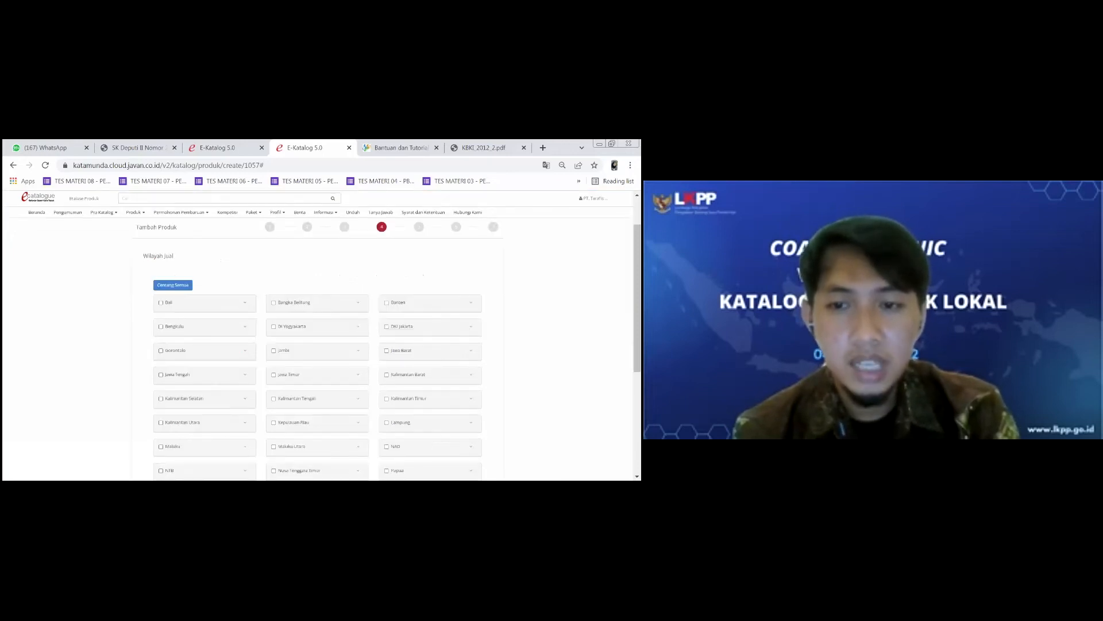
click(430, 350)
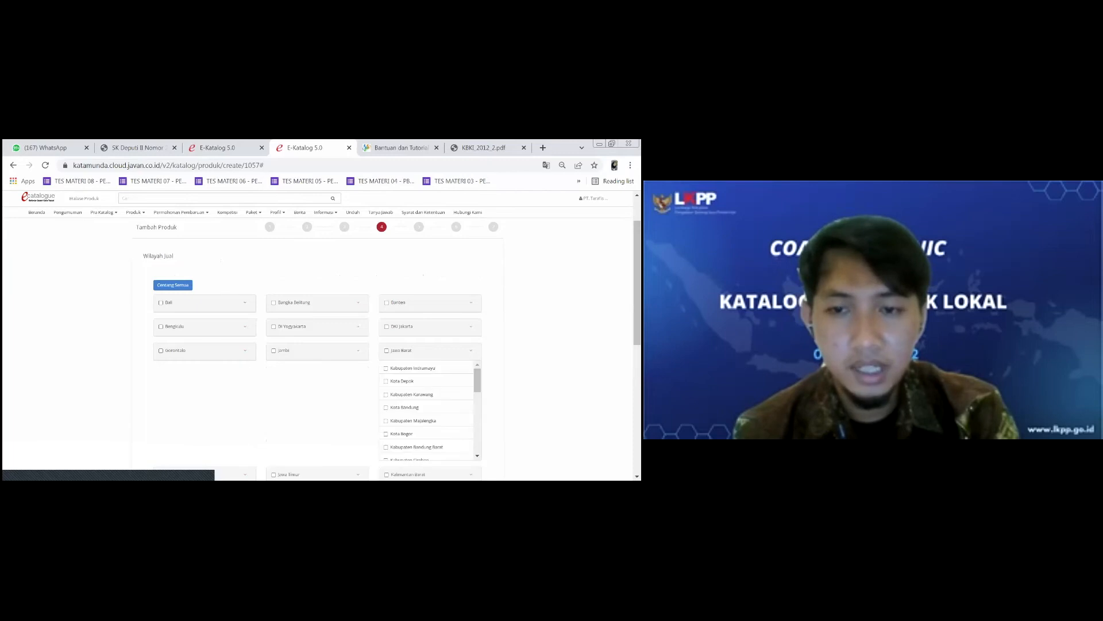
scroll(319, 345, down, 2)
scroll(429, 345, down, 6)
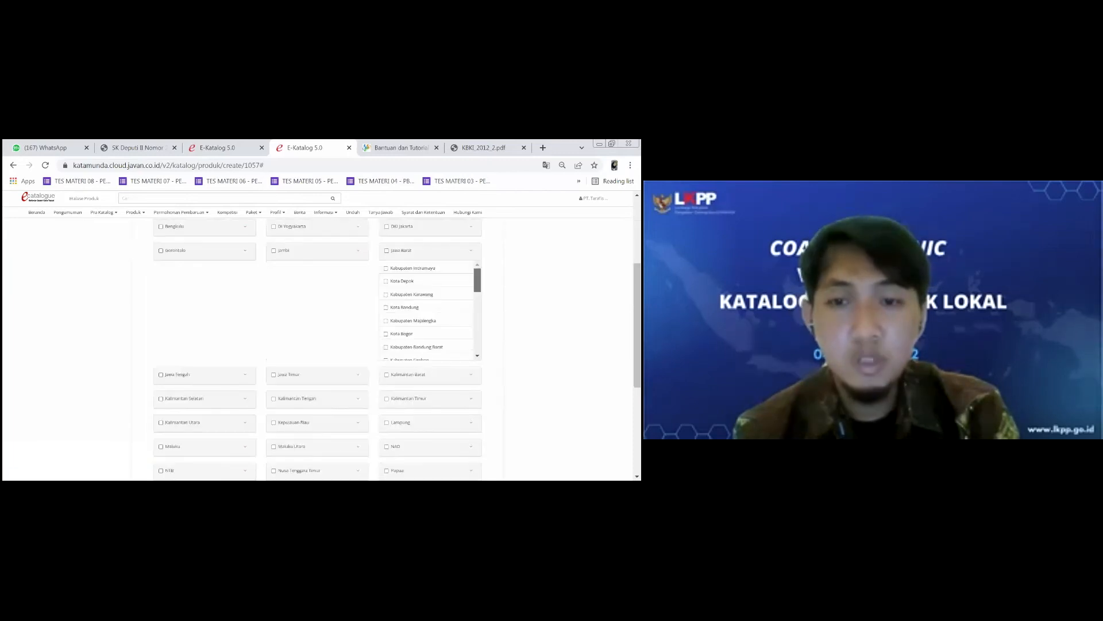
- Select all of Jawa Barat as the sales region and clear that selection again
scroll(430, 311, up, 10)
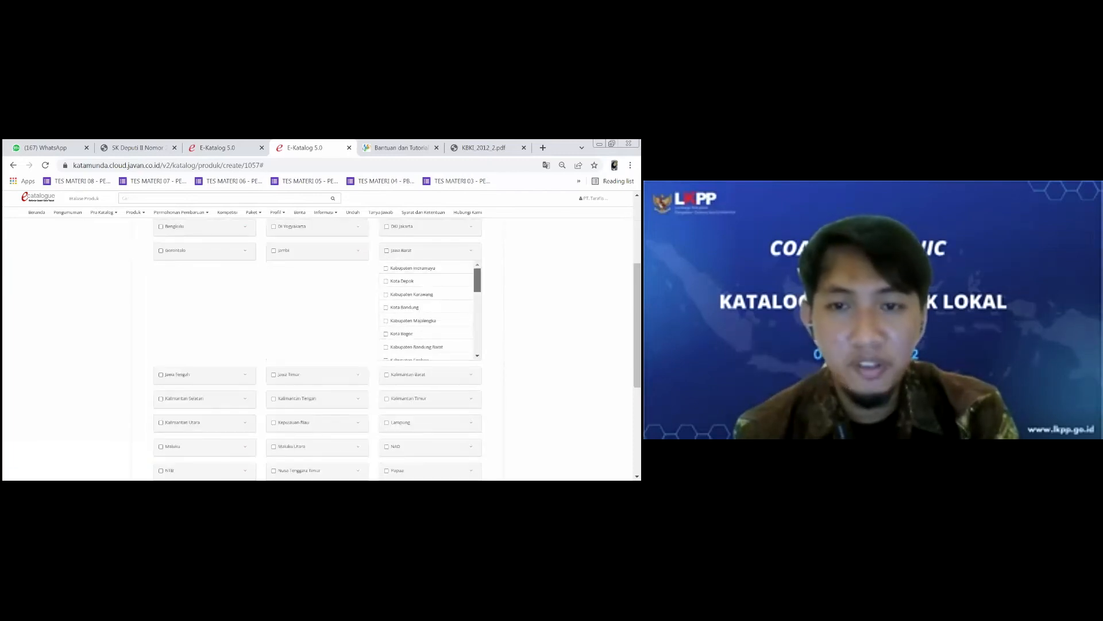
click(386, 250)
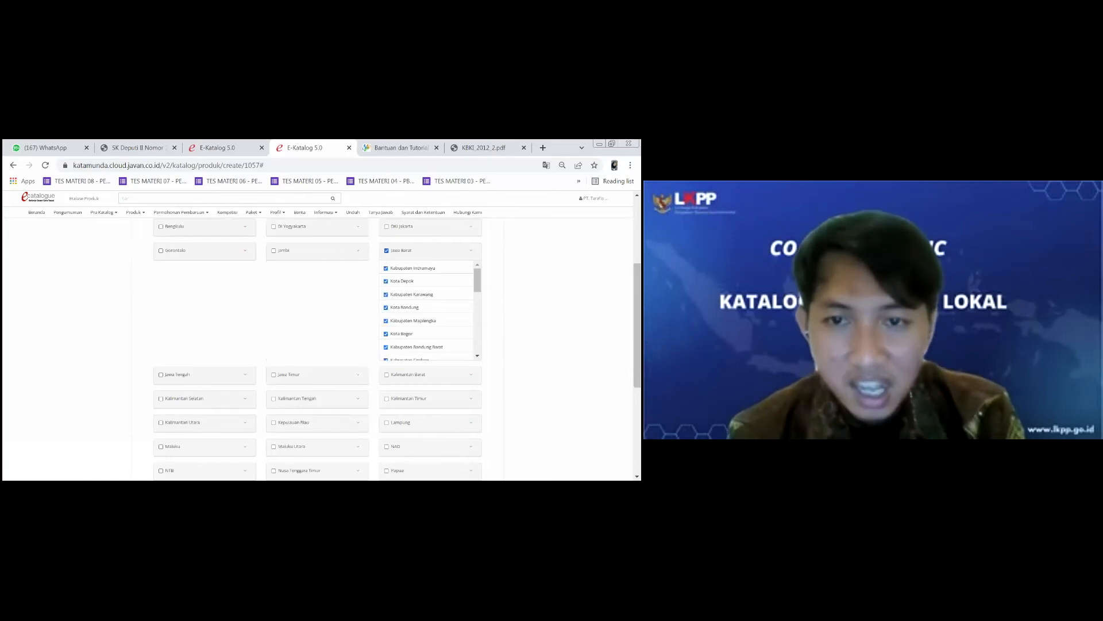
click(386, 250)
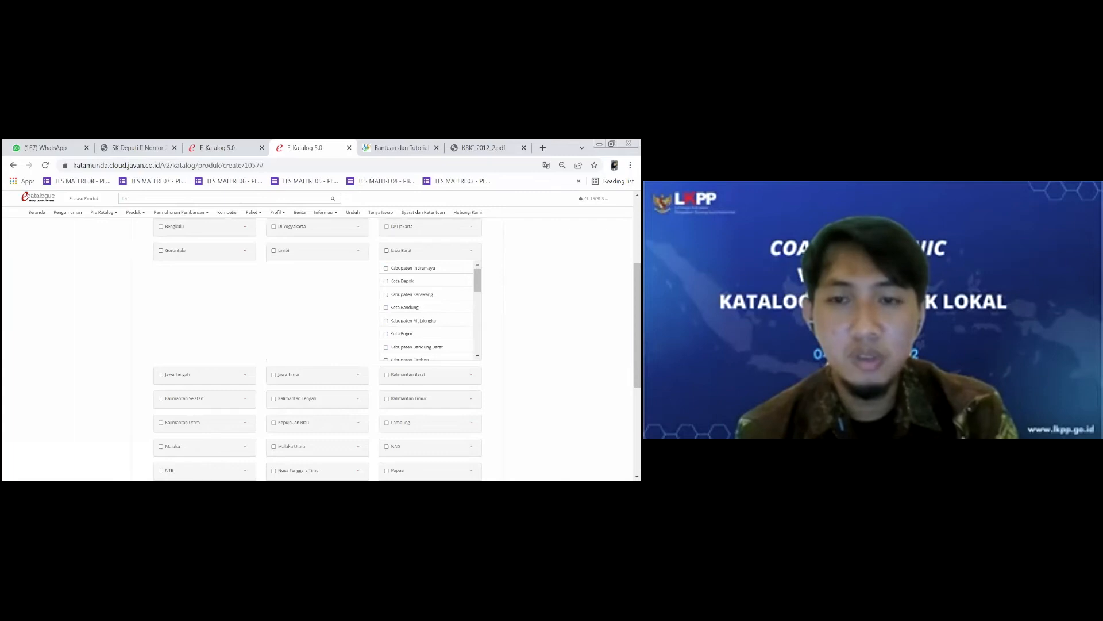
- Mark individual areas of Jawa Barat as the sales region, including Kabupaten Bogor and Kabupaten Bekasi
scroll(428, 310, down, 2)
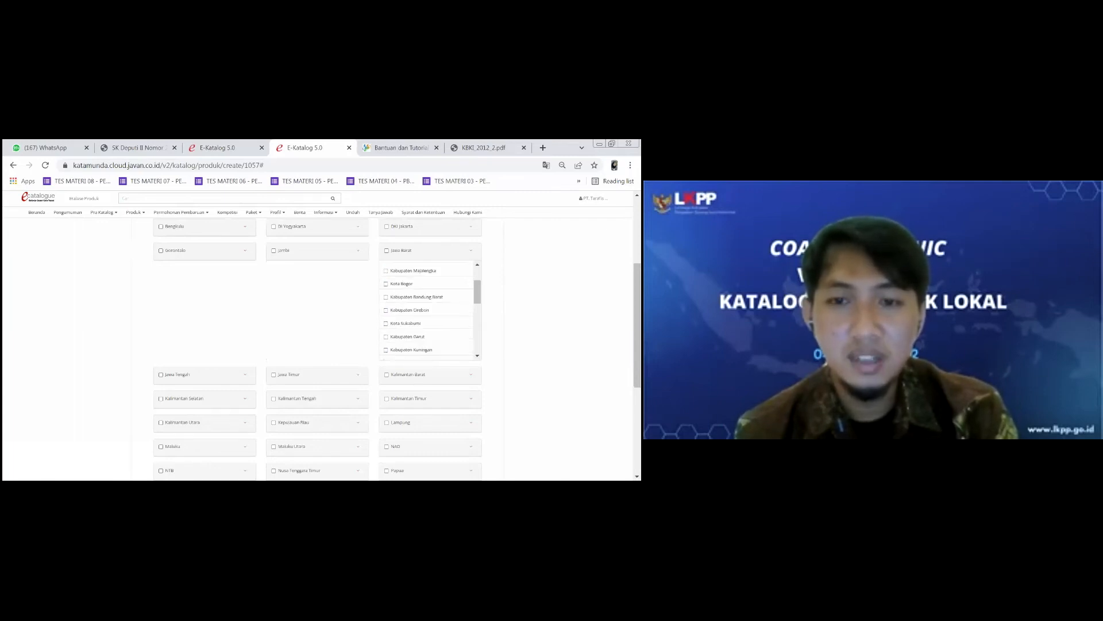
scroll(429, 311, down, 2)
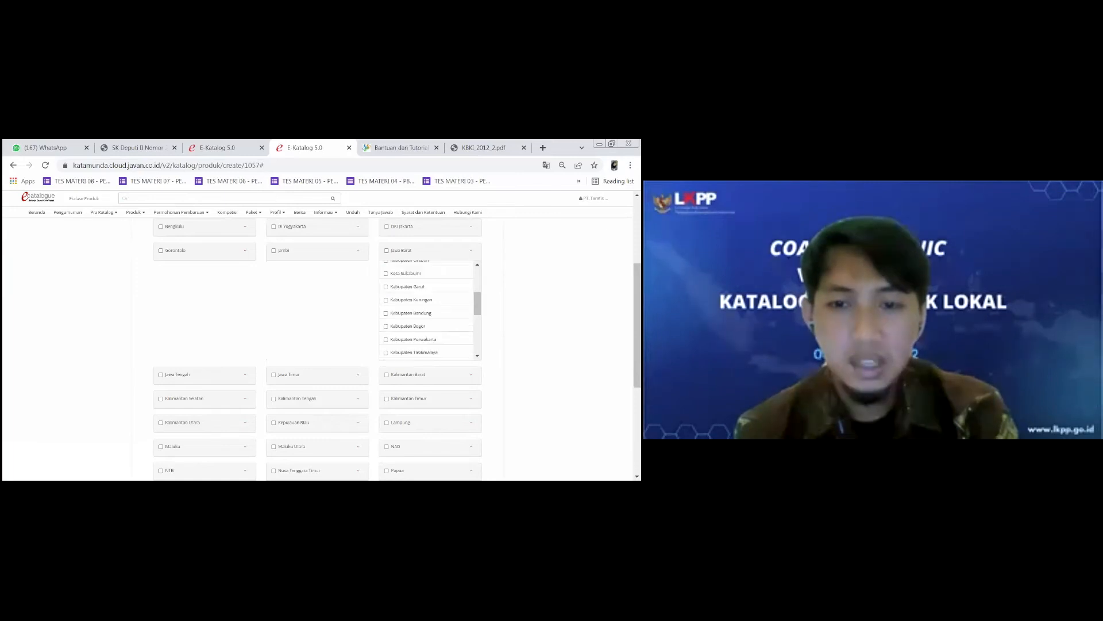
scroll(428, 310, up, 2)
scroll(428, 311, down, 4)
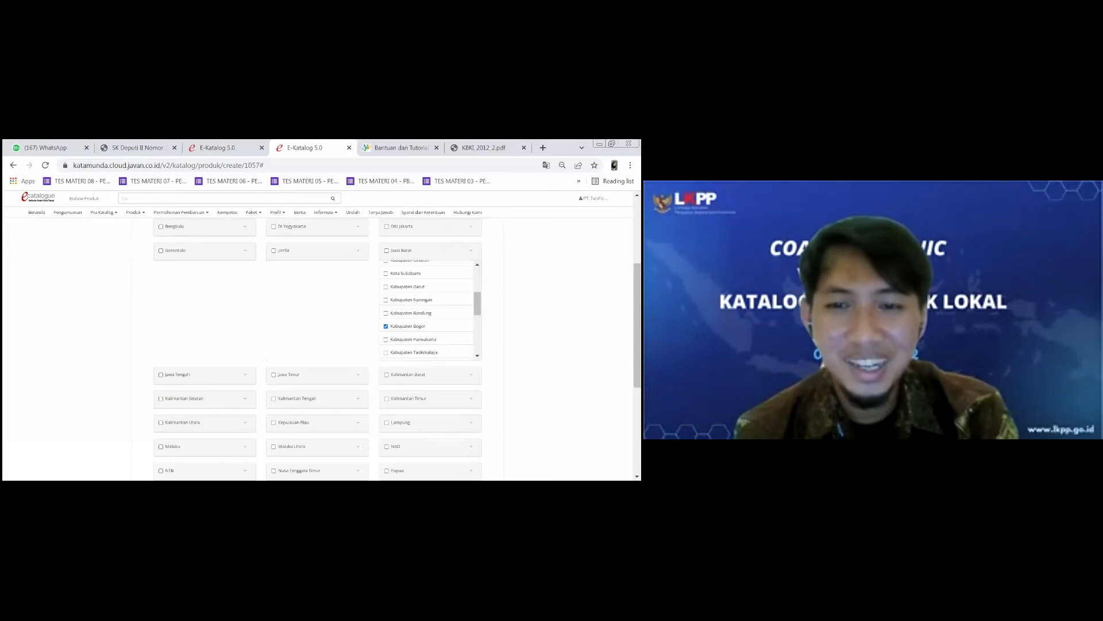
scroll(428, 311, down, 2)
click(386, 285)
scroll(428, 310, down, 1)
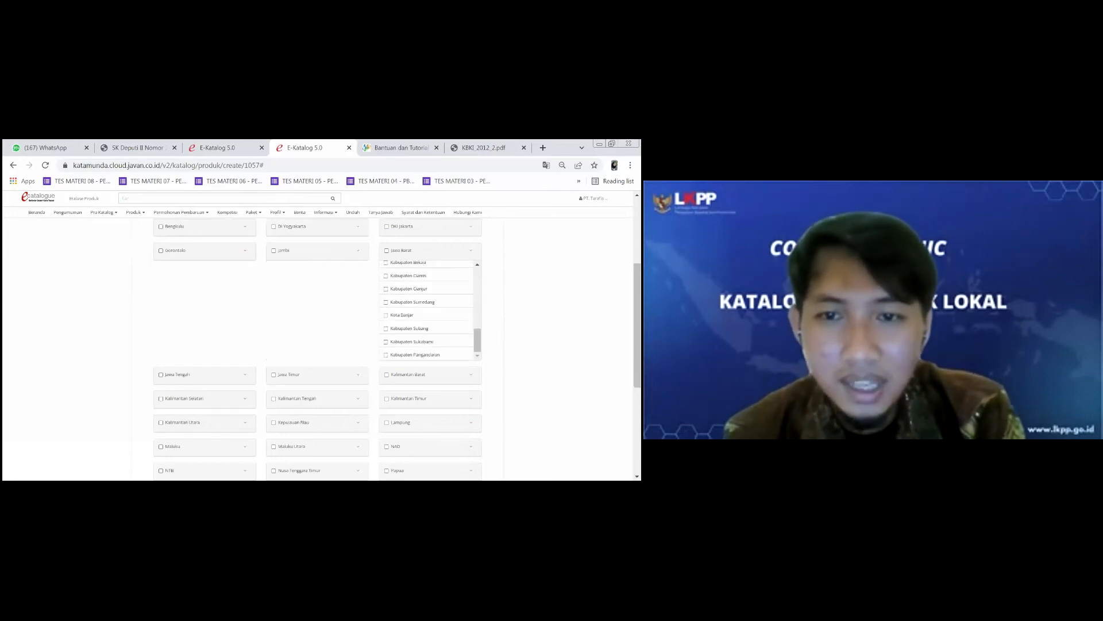
click(386, 263)
scroll(319, 350, down, 2)
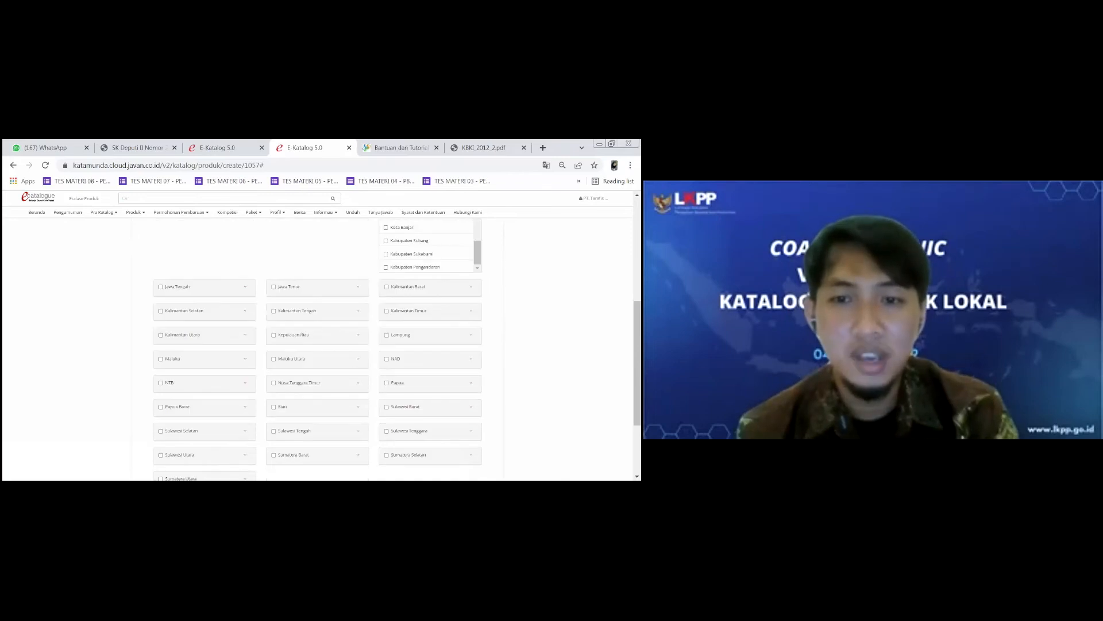
scroll(319, 344, up, 5)
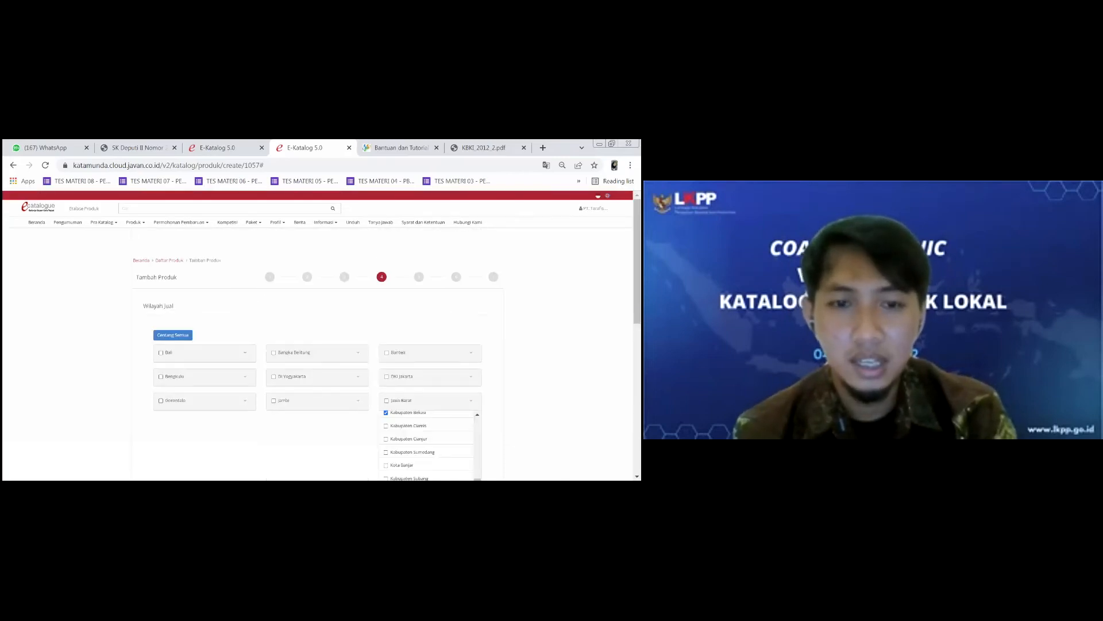
- Check the marked Jawa Barat areas, then continue to the Harga Produk stage and download the Excel price template
scroll(319, 345, down, 2)
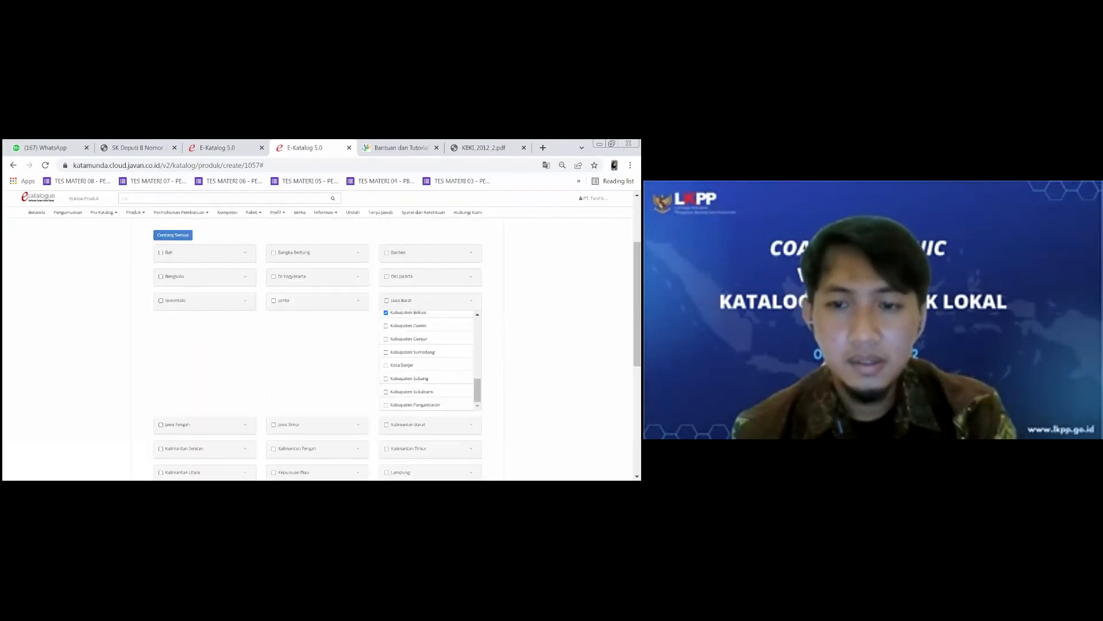
scroll(428, 359, up, 5)
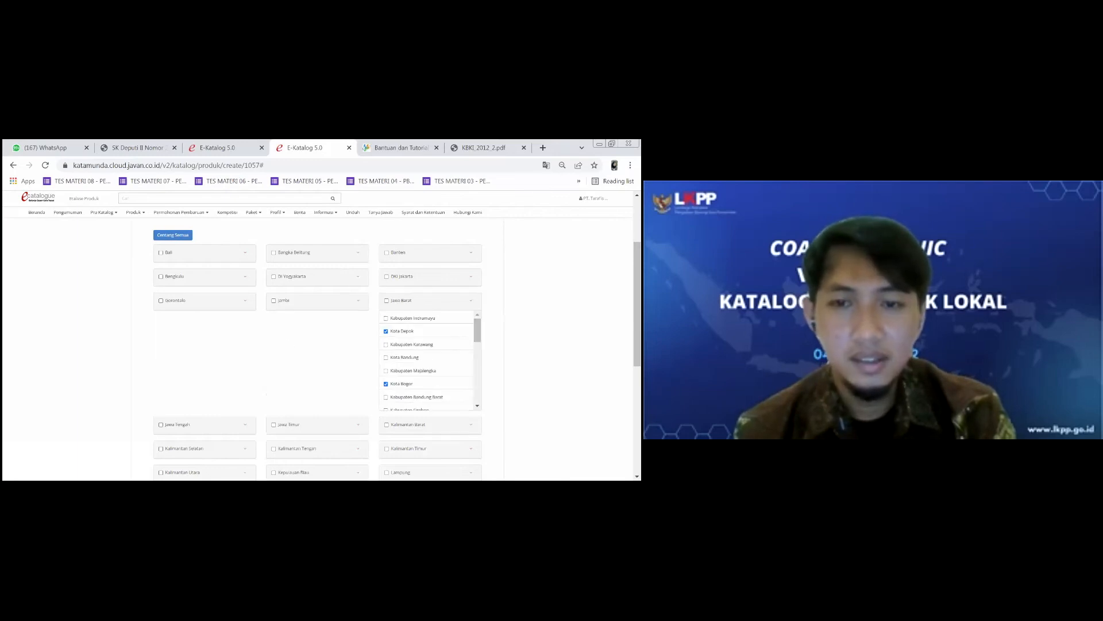
scroll(319, 344, down, 1)
scroll(319, 345, down, 4)
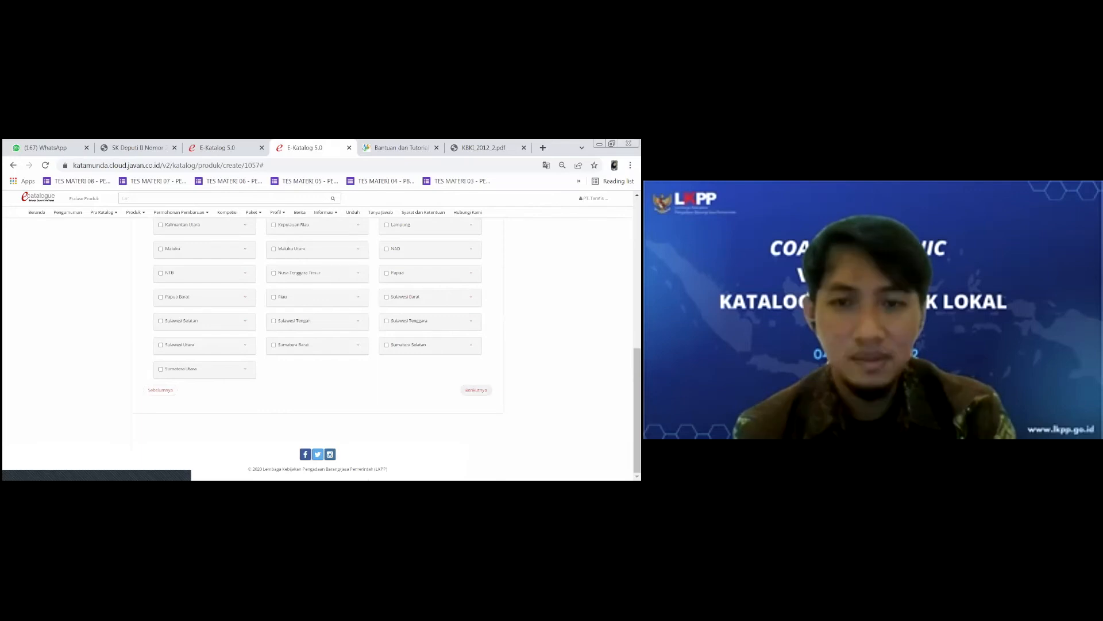
click(476, 390)
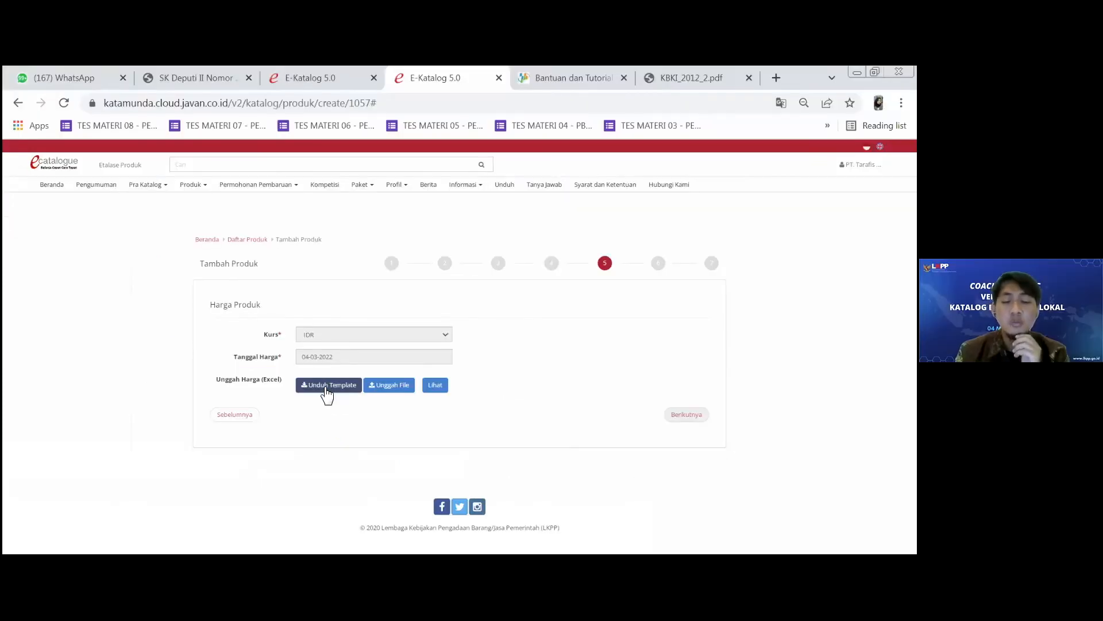
click(325, 384)
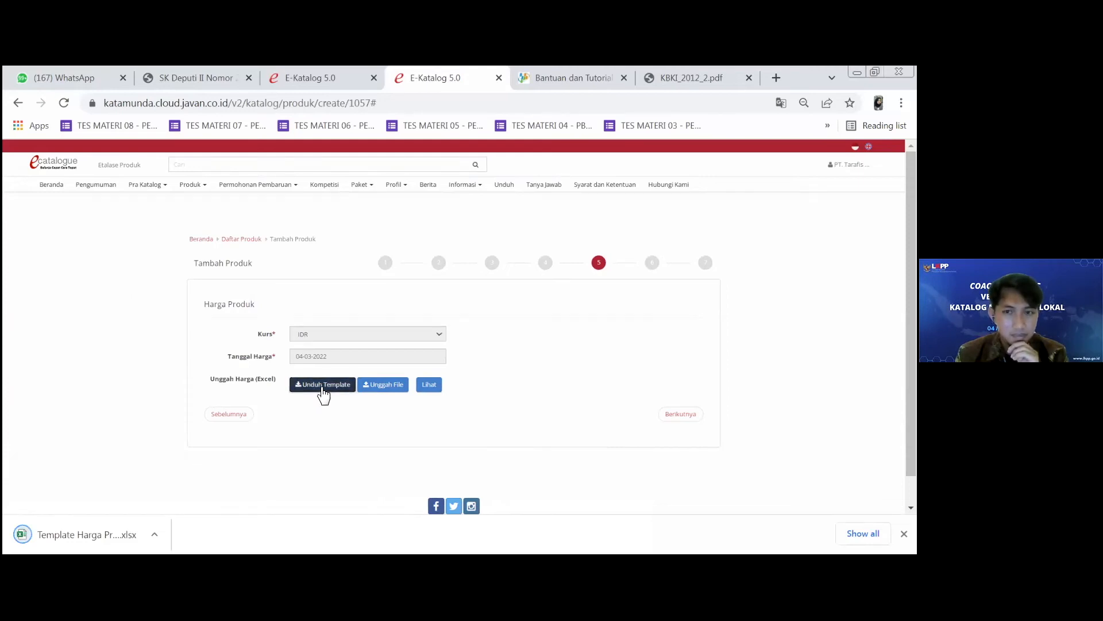
click(323, 390)
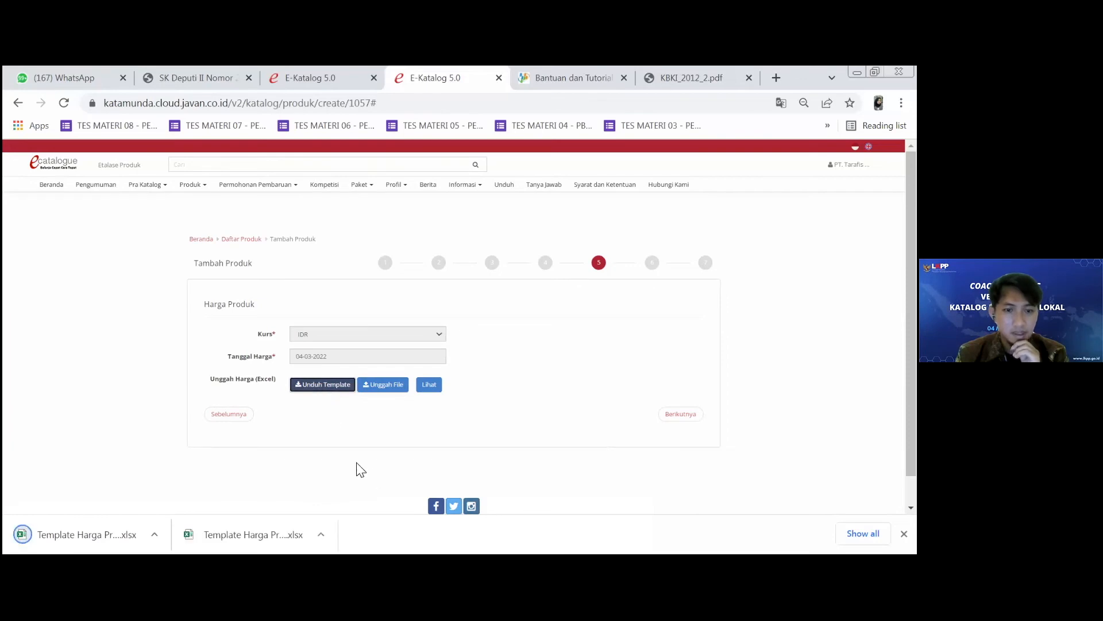
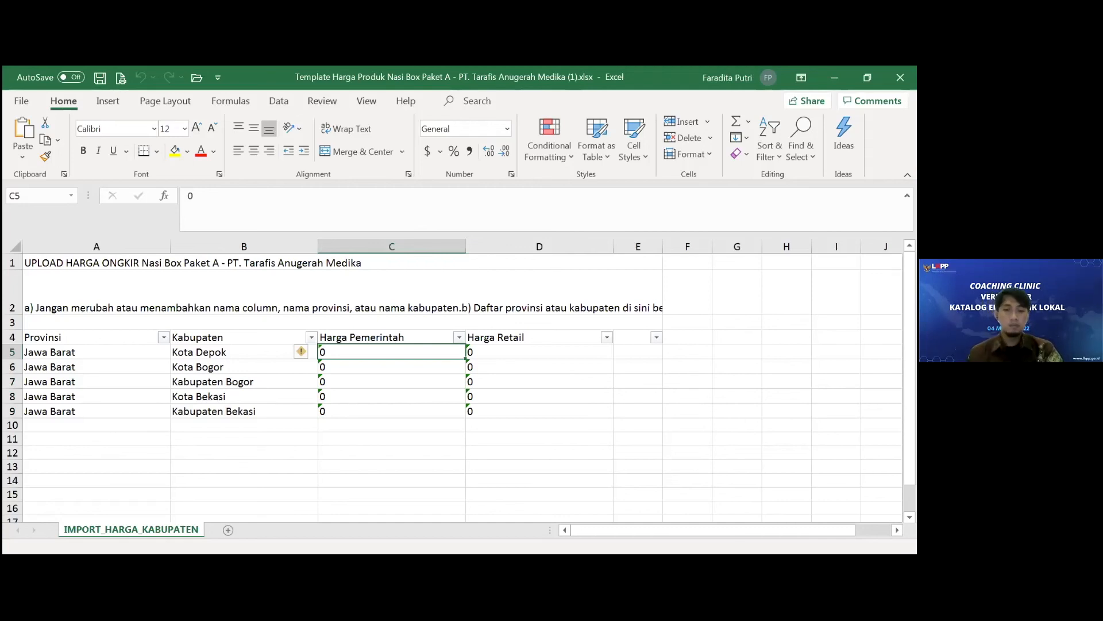
- Set the Harga Retail of Kota Depok to 35000 in the price template workbook
click(525, 353)
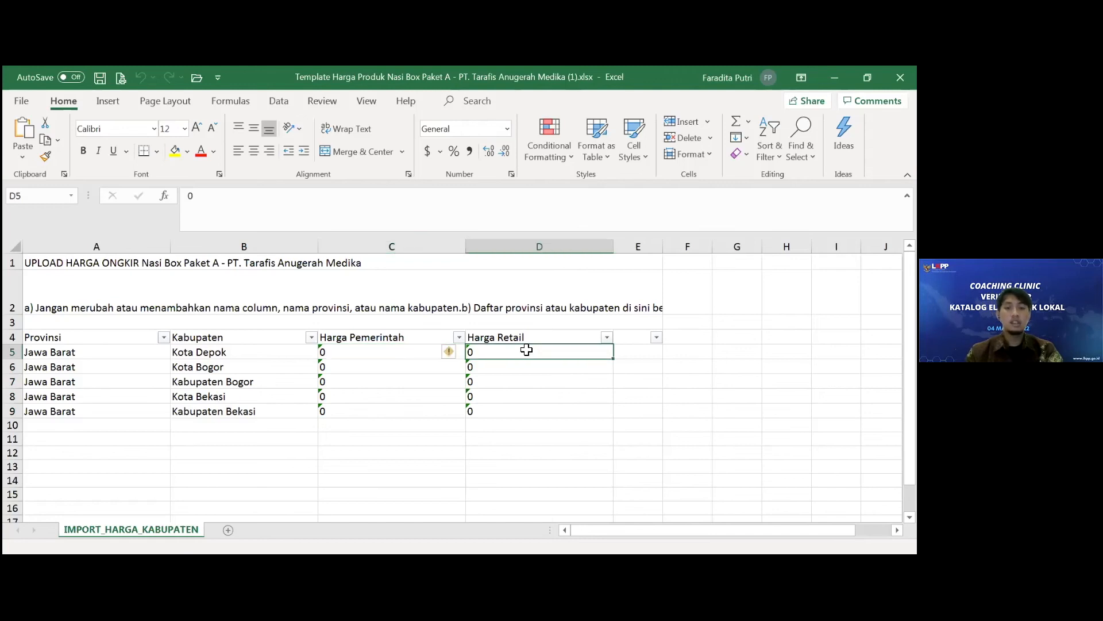
click(359, 354)
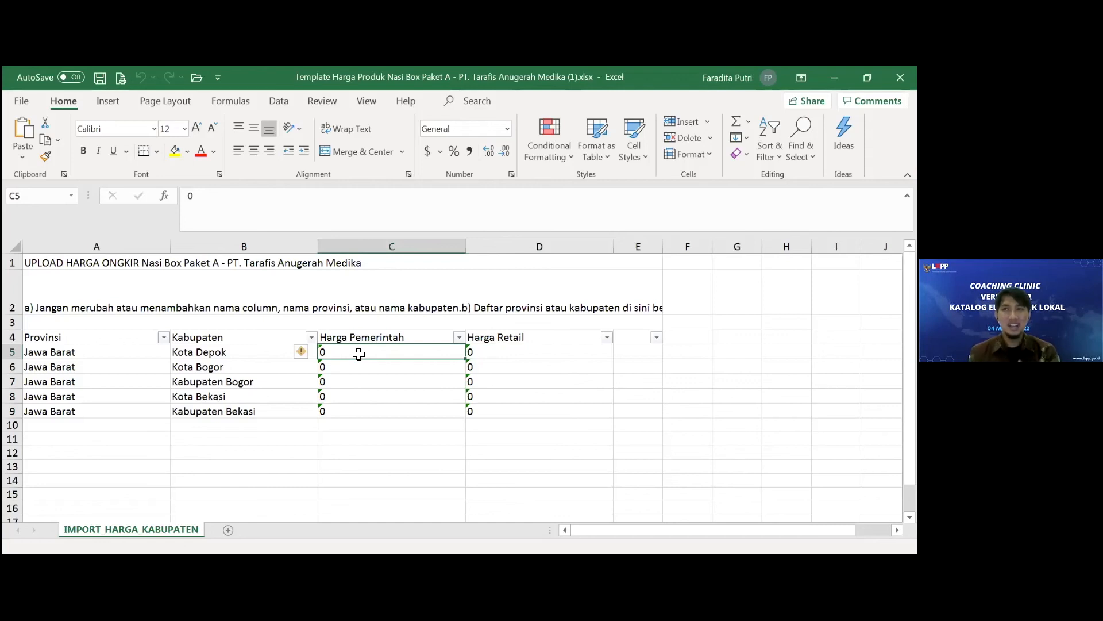
click(511, 350)
text(30000)
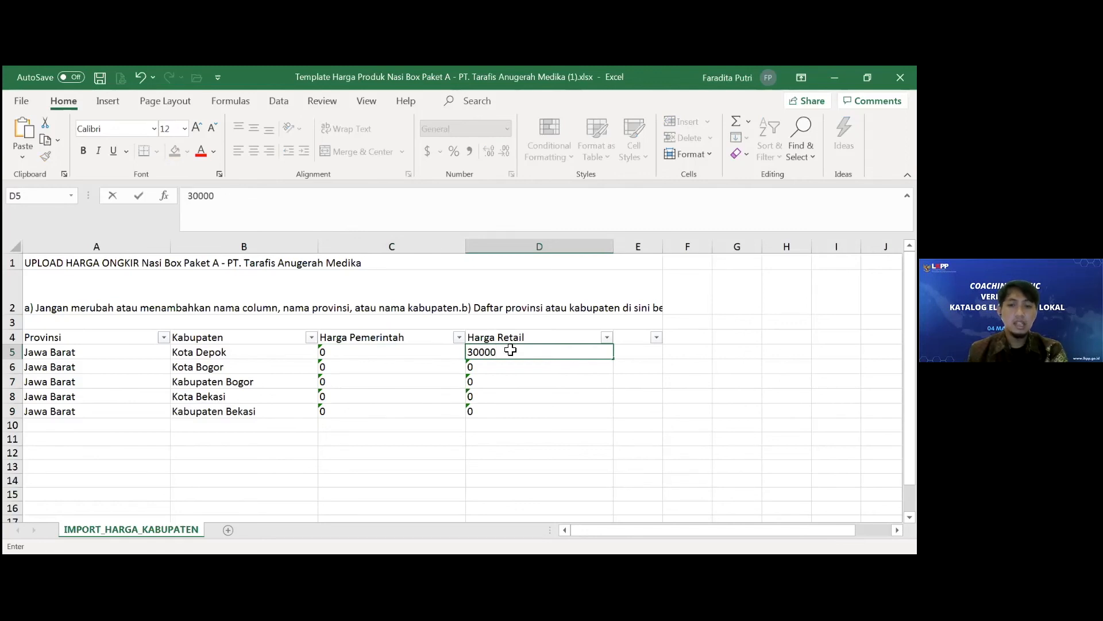
key(Return)
click(510, 351)
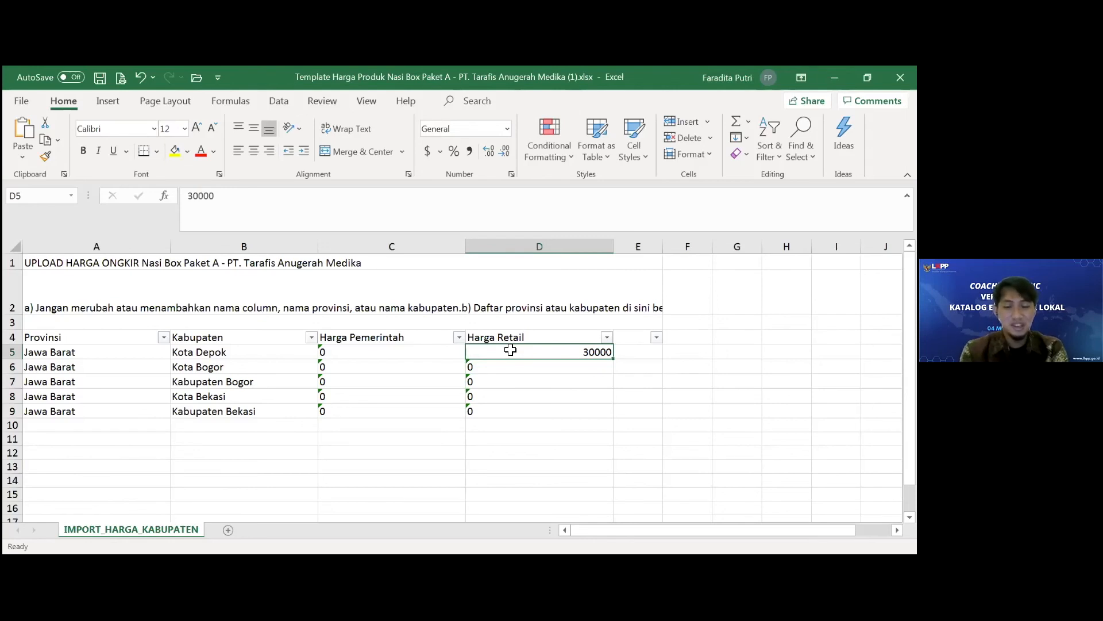
text(3500)
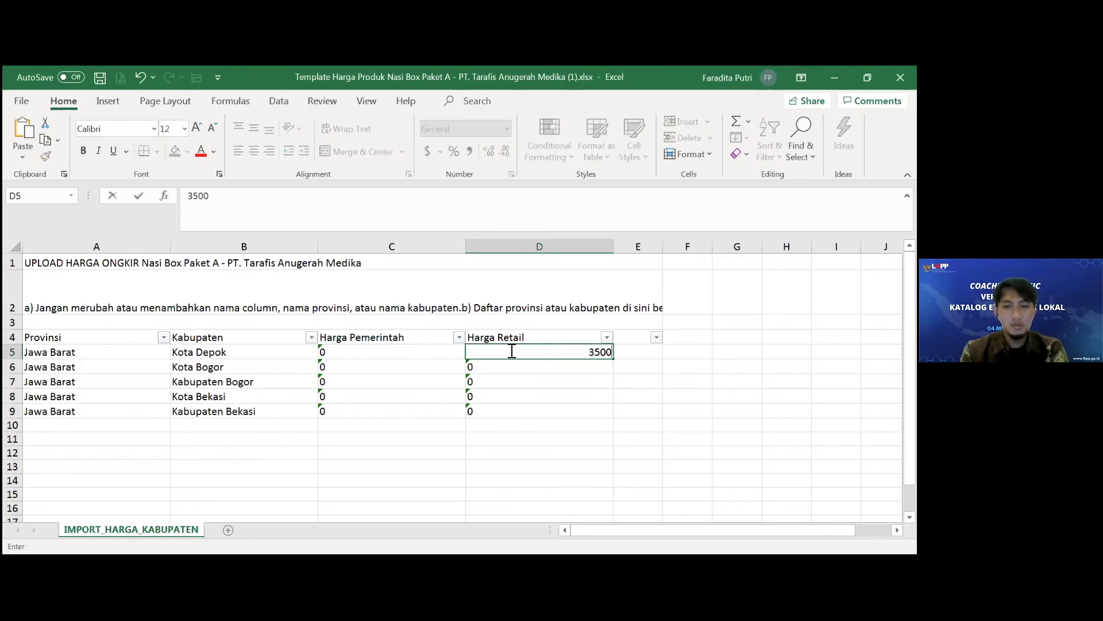
text(0)
key(Left)
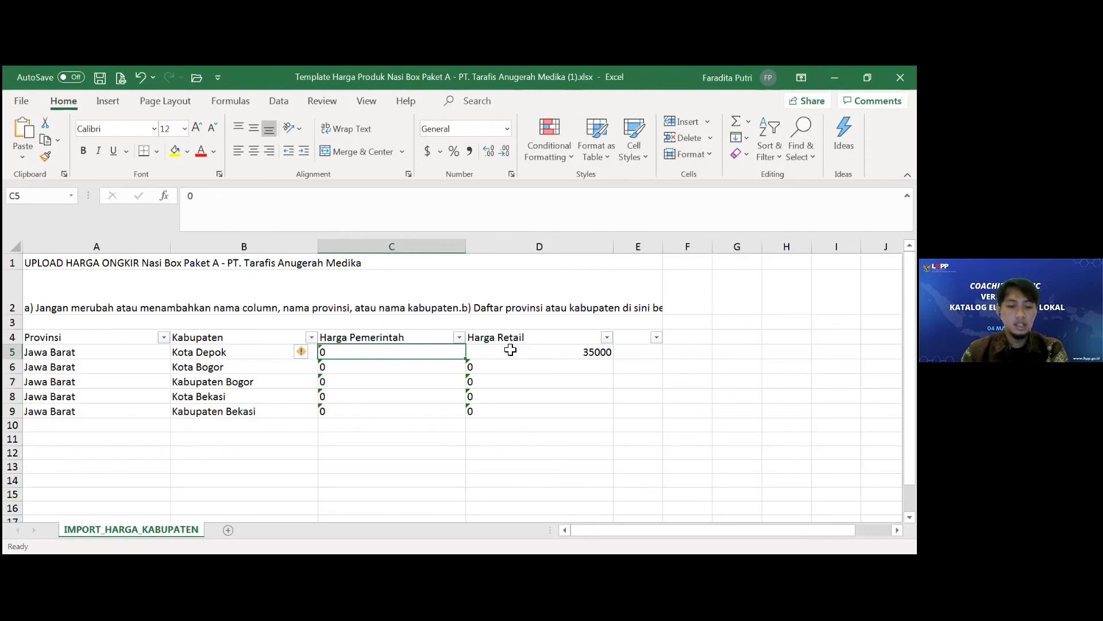
- Set the Harga Pemerintah of Kota Depok to 32500
text(32400)
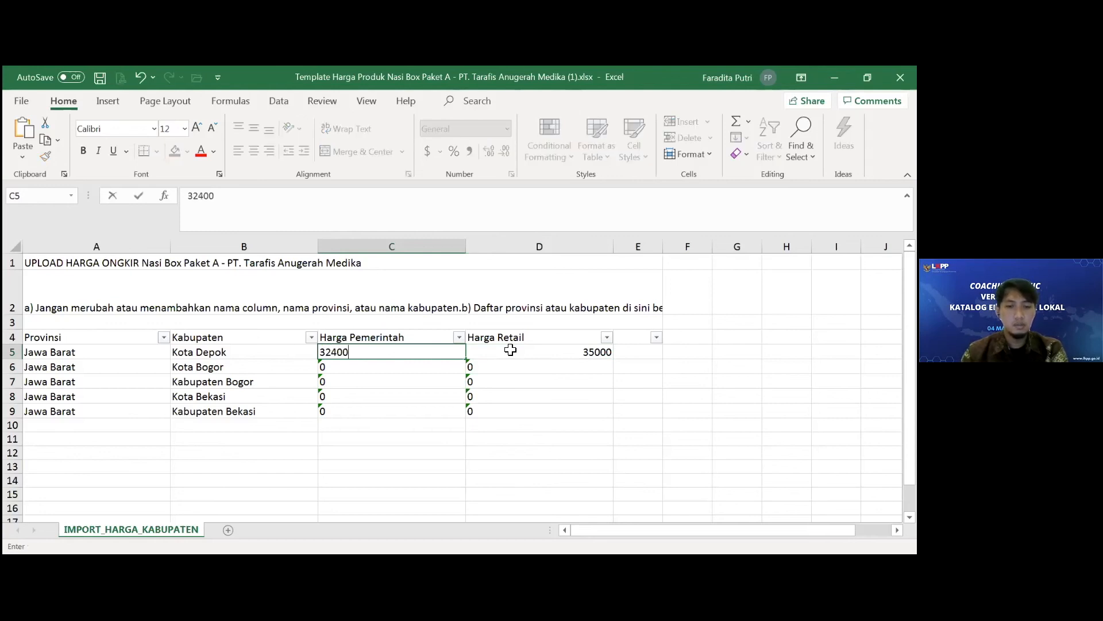
key(BackSpace)
key(BackSpace)
key(BackSpace)
text(500)
click(457, 367)
- Copy Kota Depok's two prices to the other Jawa Barat rows down to Kabupaten Bekasi and save the workbook
drag(442, 357, 572, 357)
key(ctrl+c)
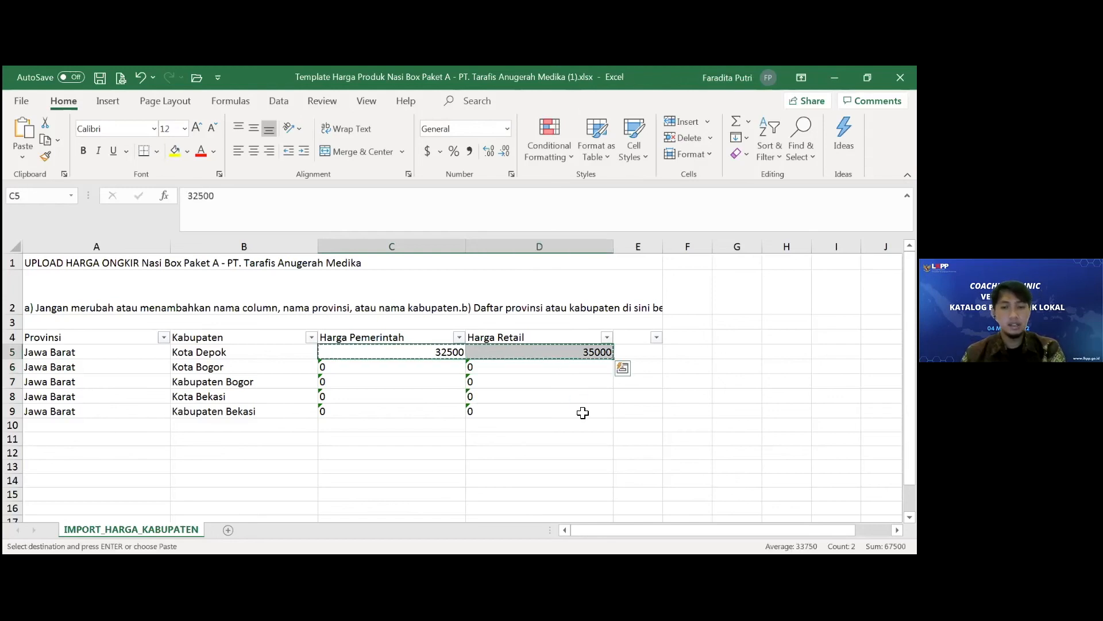
shift+click(583, 413)
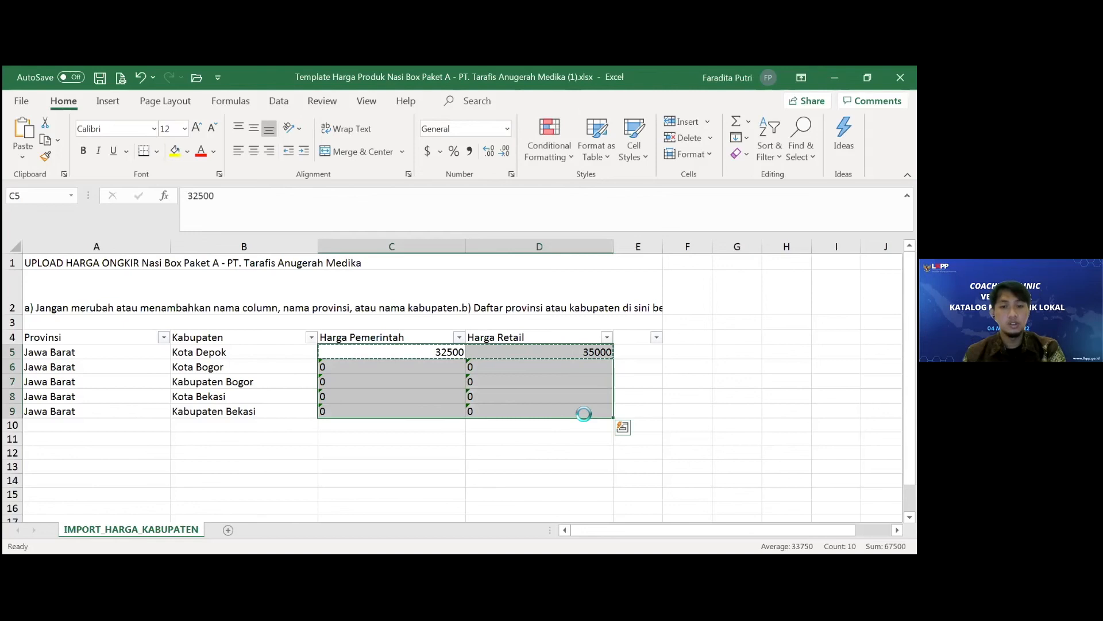
key(ctrl+v)
click(460, 369)
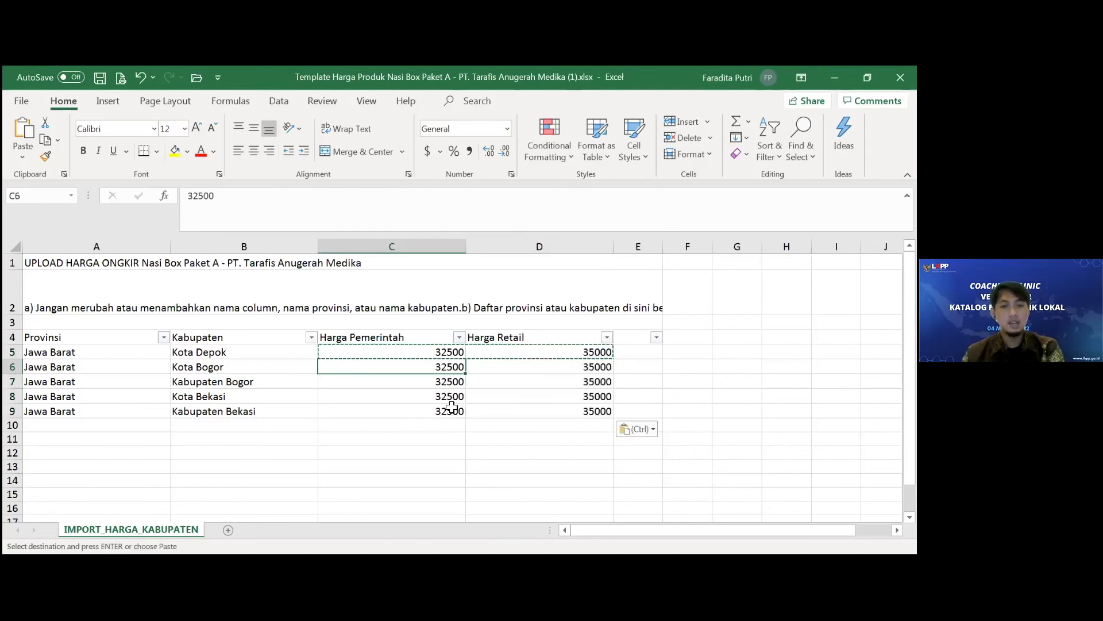
click(451, 408)
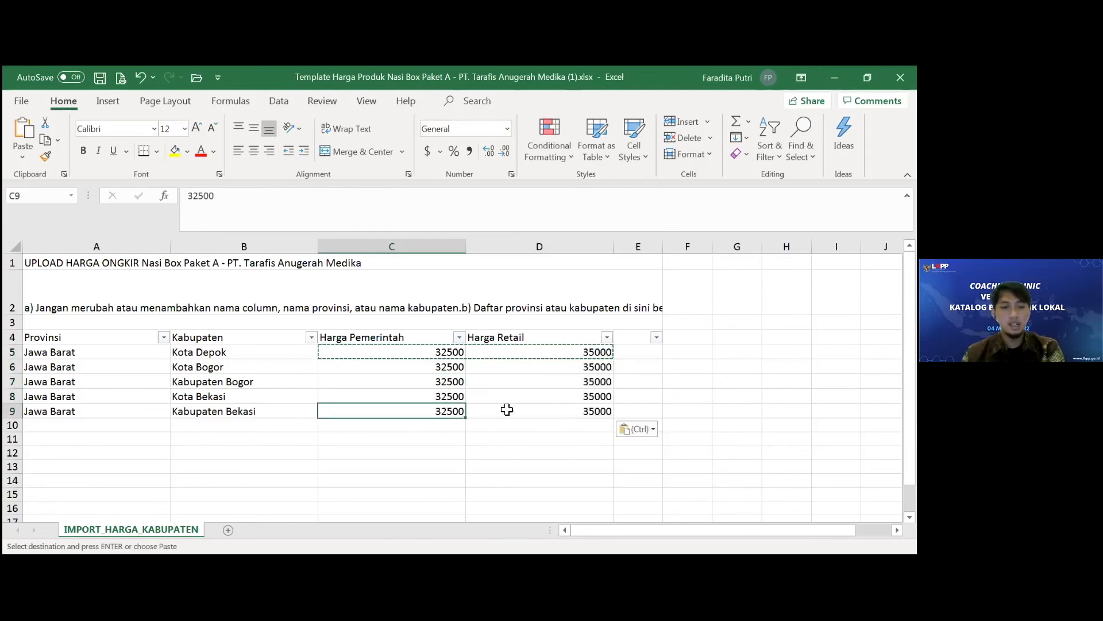
click(721, 406)
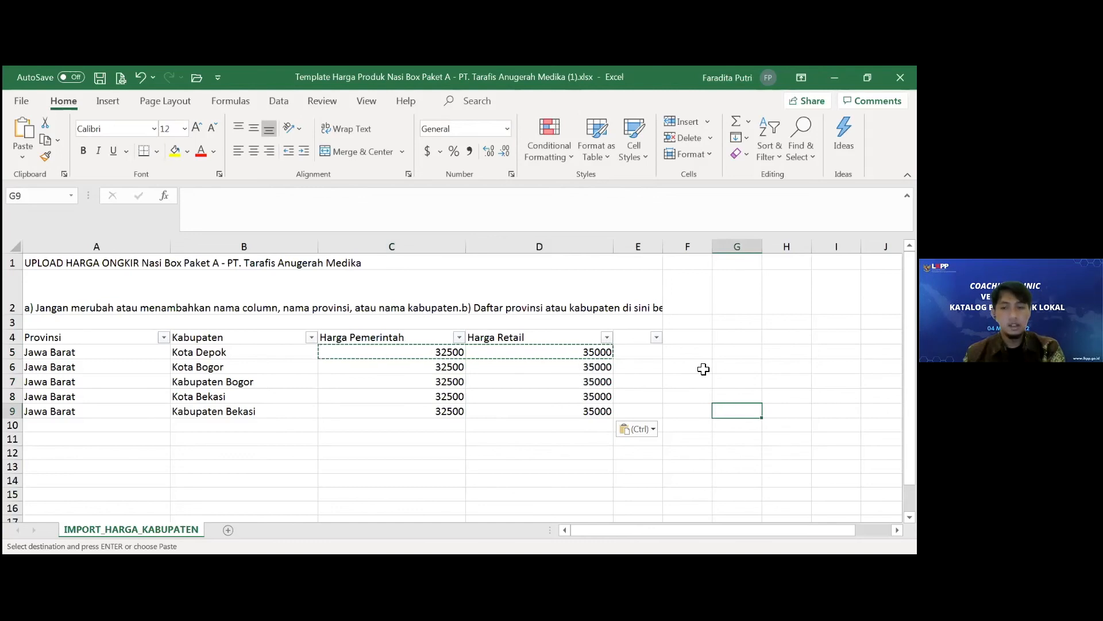
key(ctrl+s)
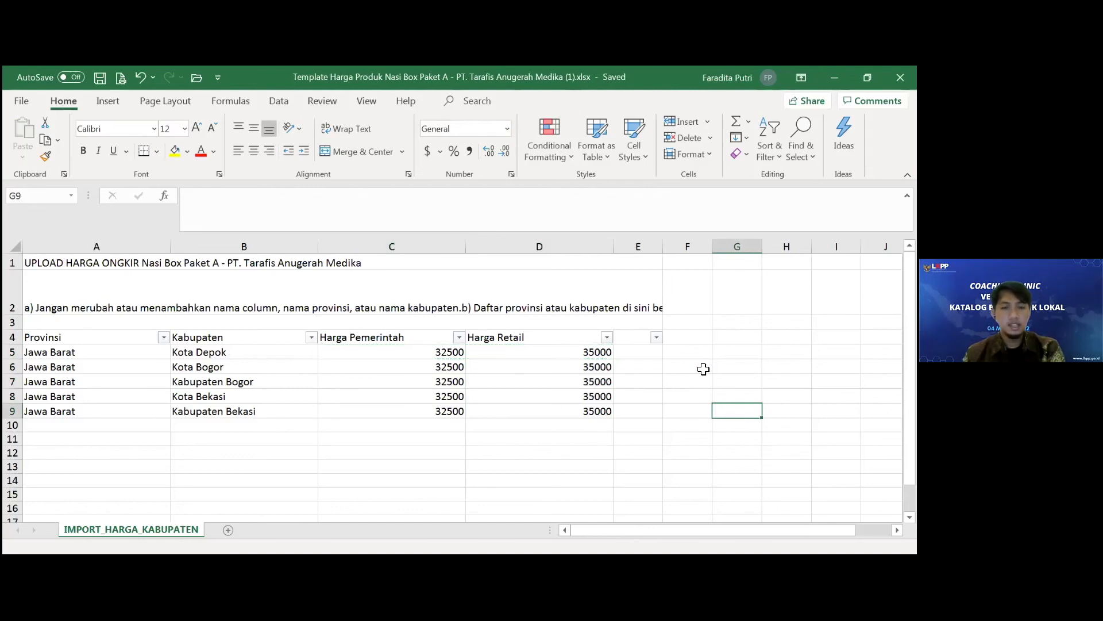
- Try the comma number format on Kota Depok's Harga Pemerintah cell and undo it
click(426, 347)
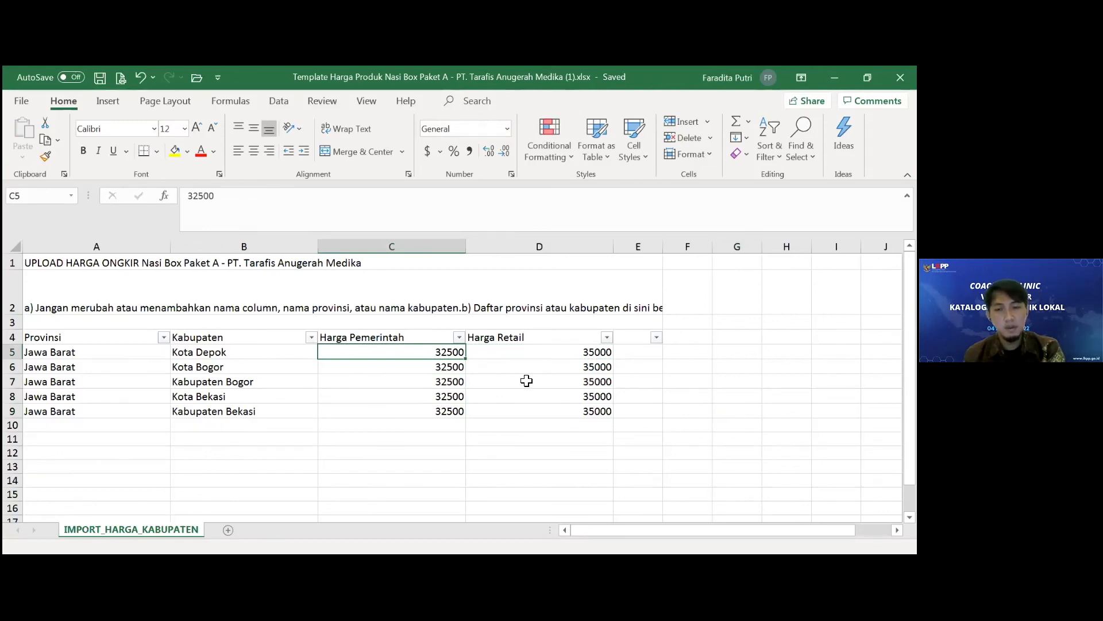
click(418, 360)
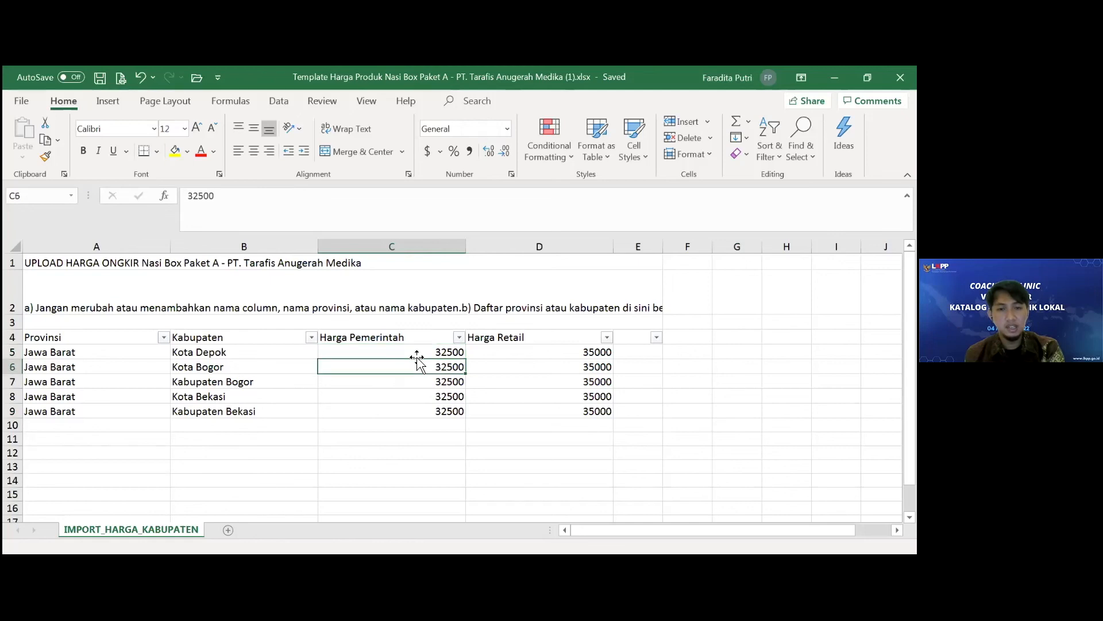
click(418, 356)
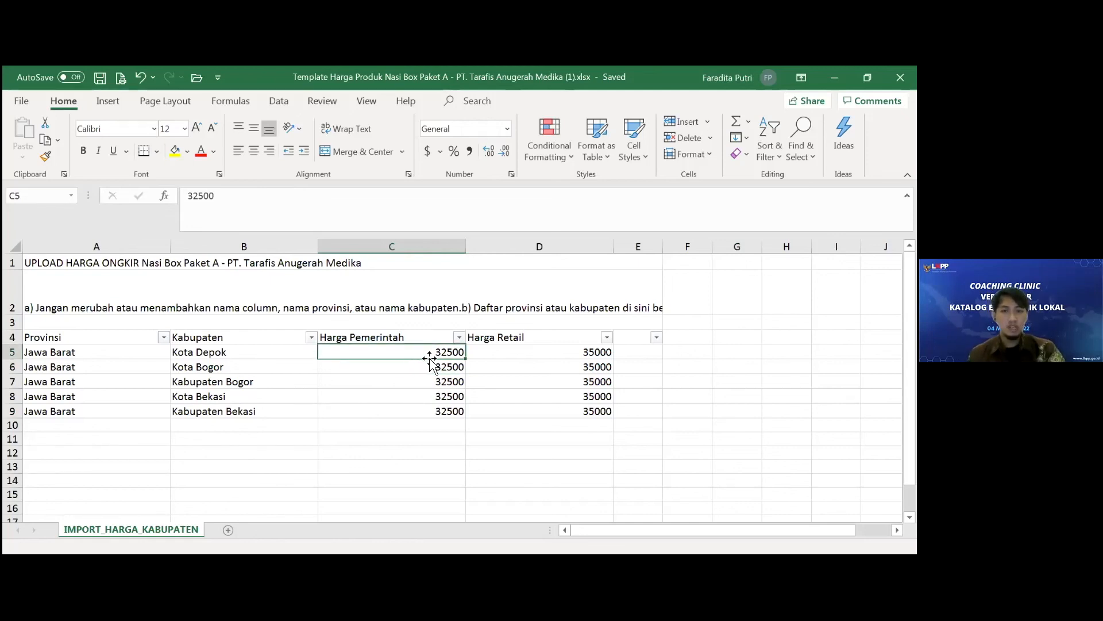
click(469, 155)
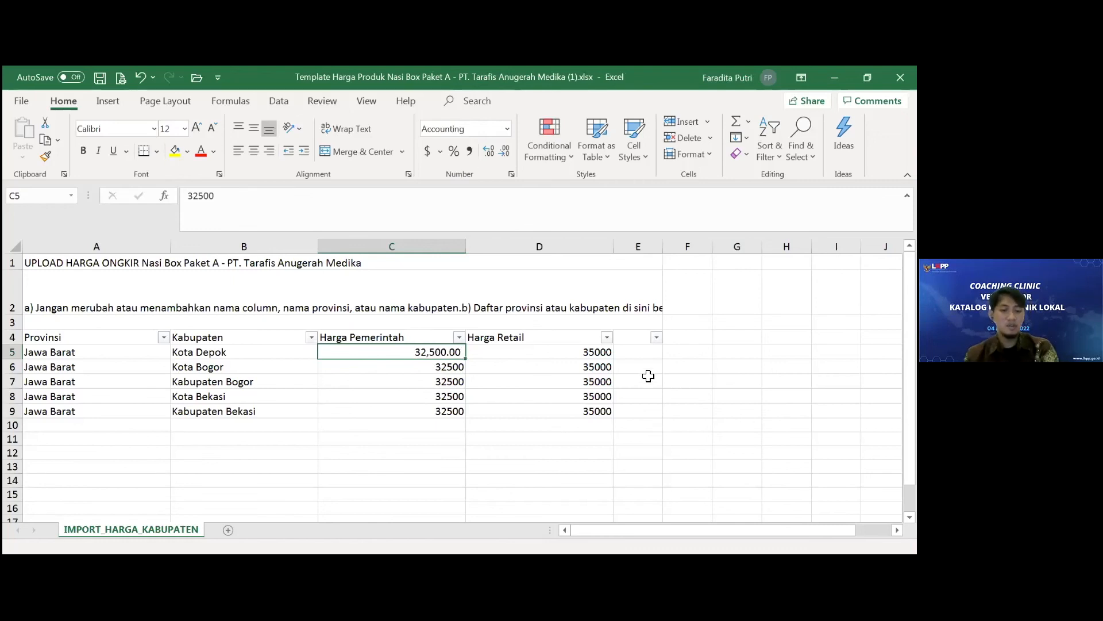
key(ctrl+z)
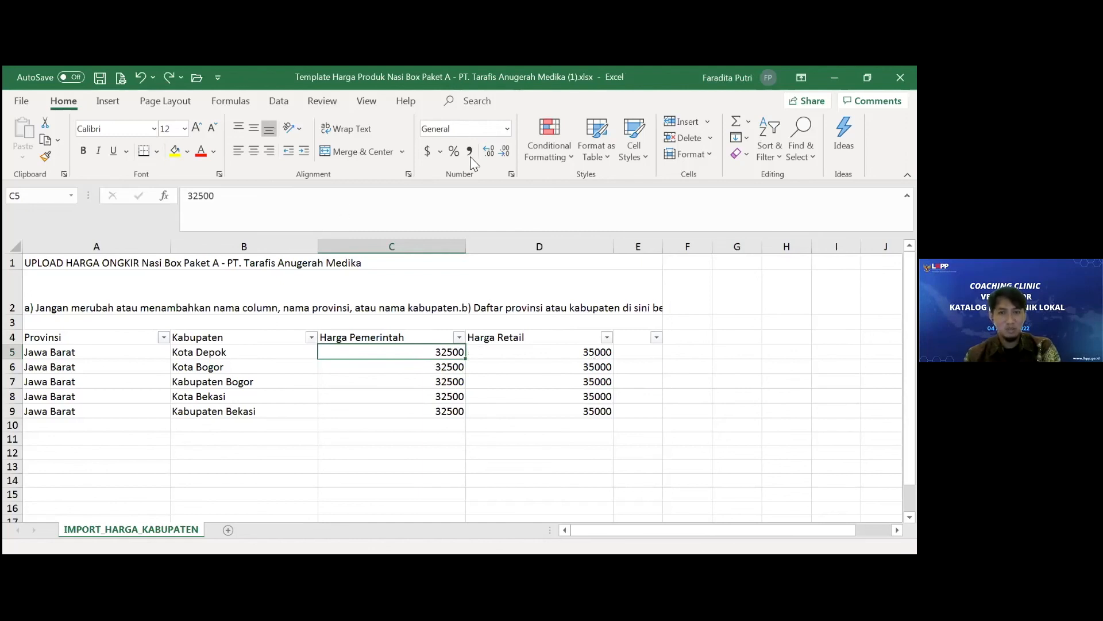
key(ctrl+z)
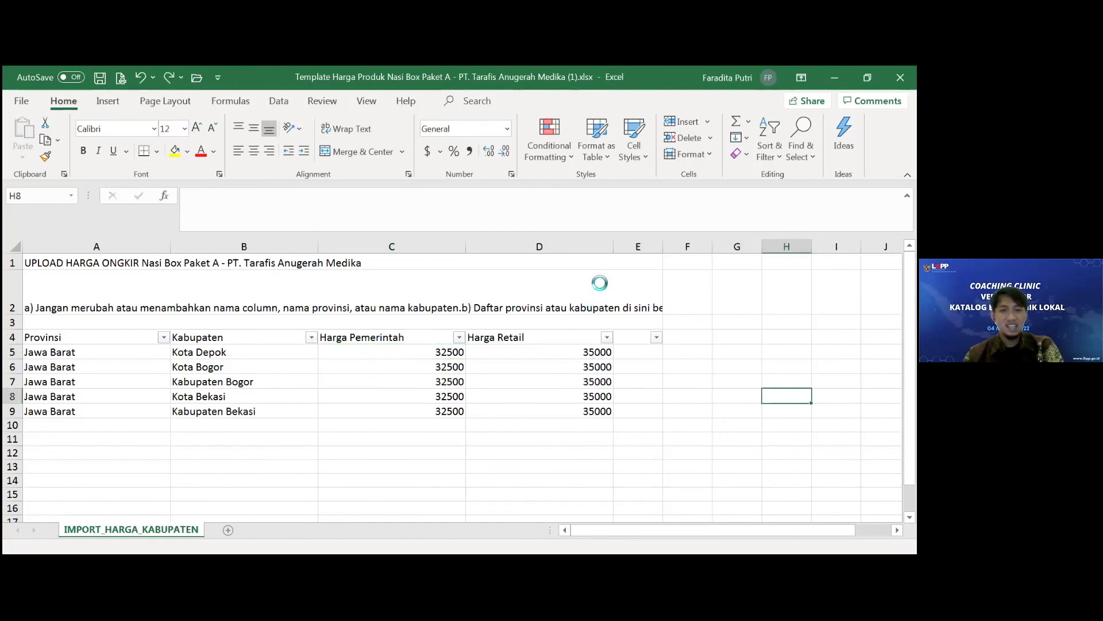
- Save the workbook and upload the newest Template Harga Produk Nasi Box Paket A file from Downloads to the product form
key(ctrl+s)
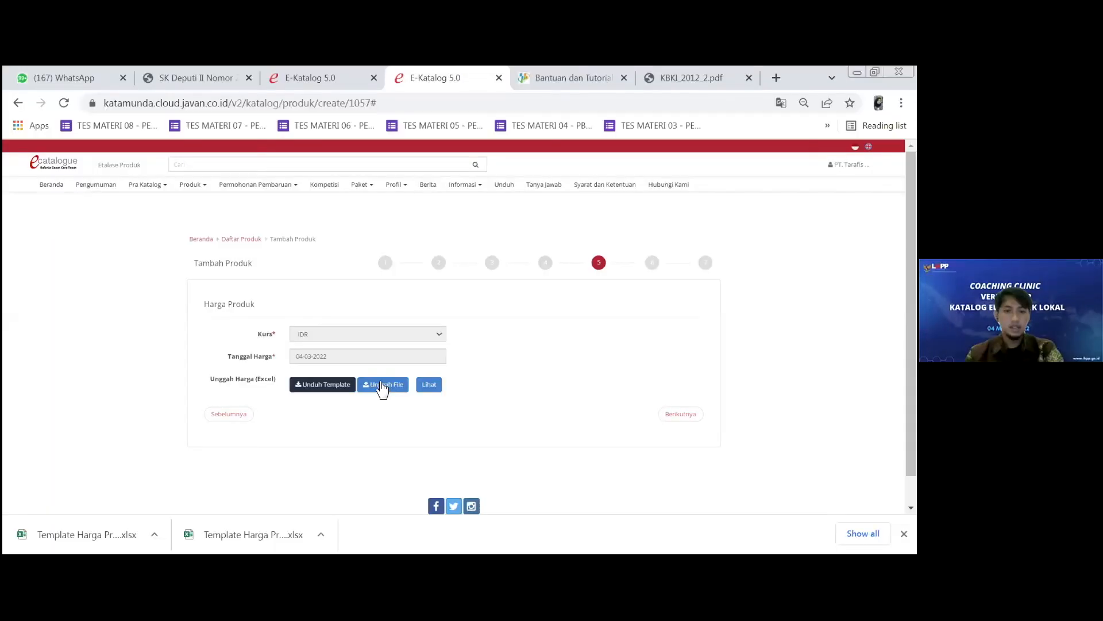
click(385, 389)
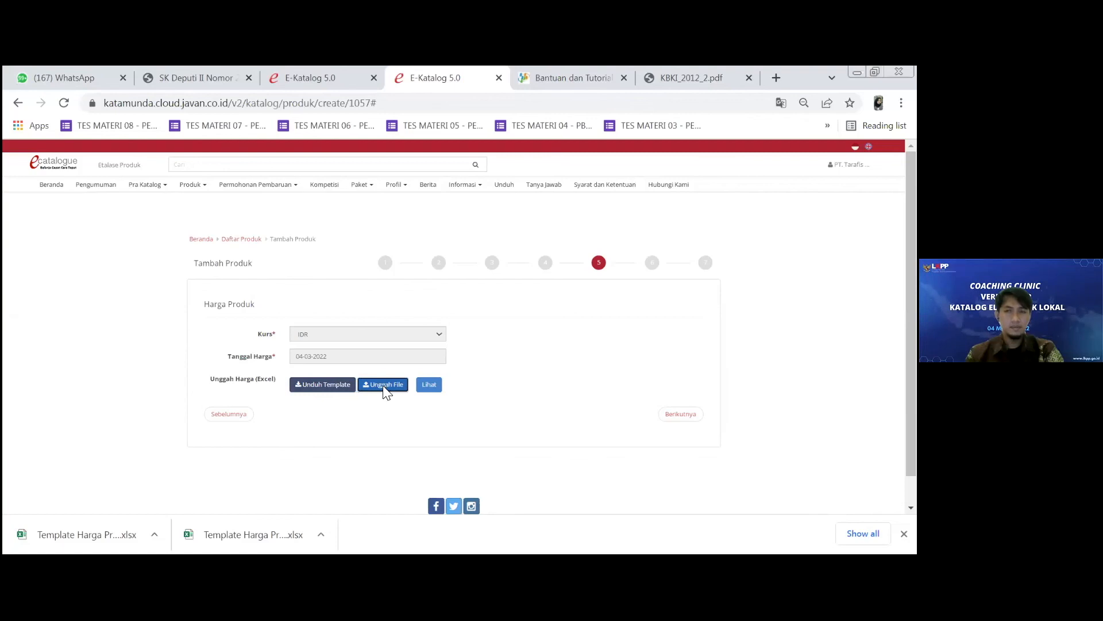
click(236, 327)
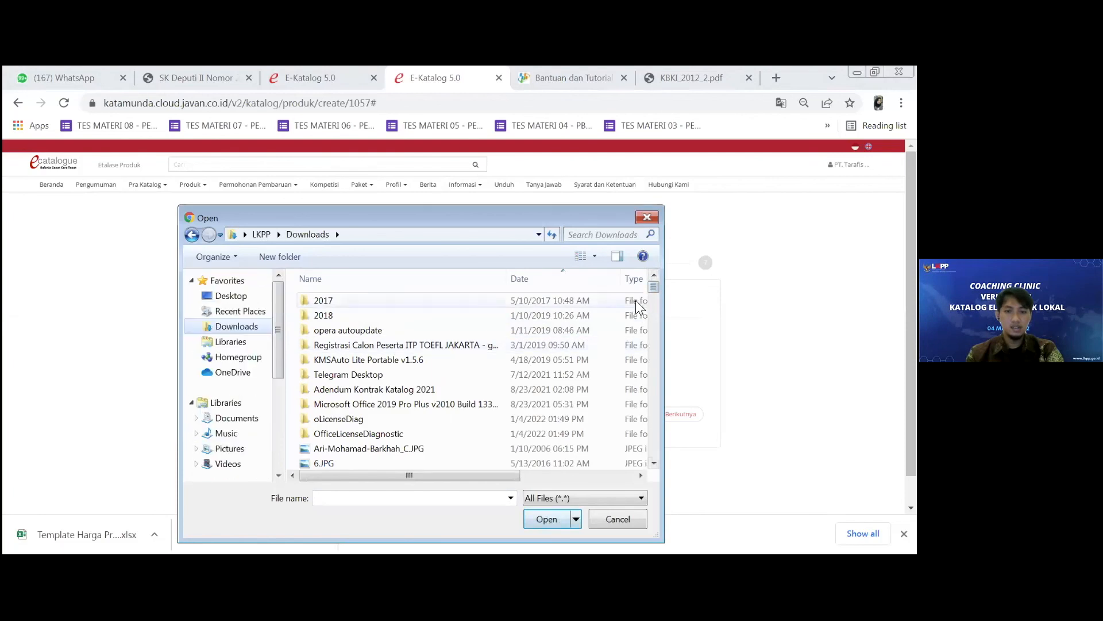
click(538, 278)
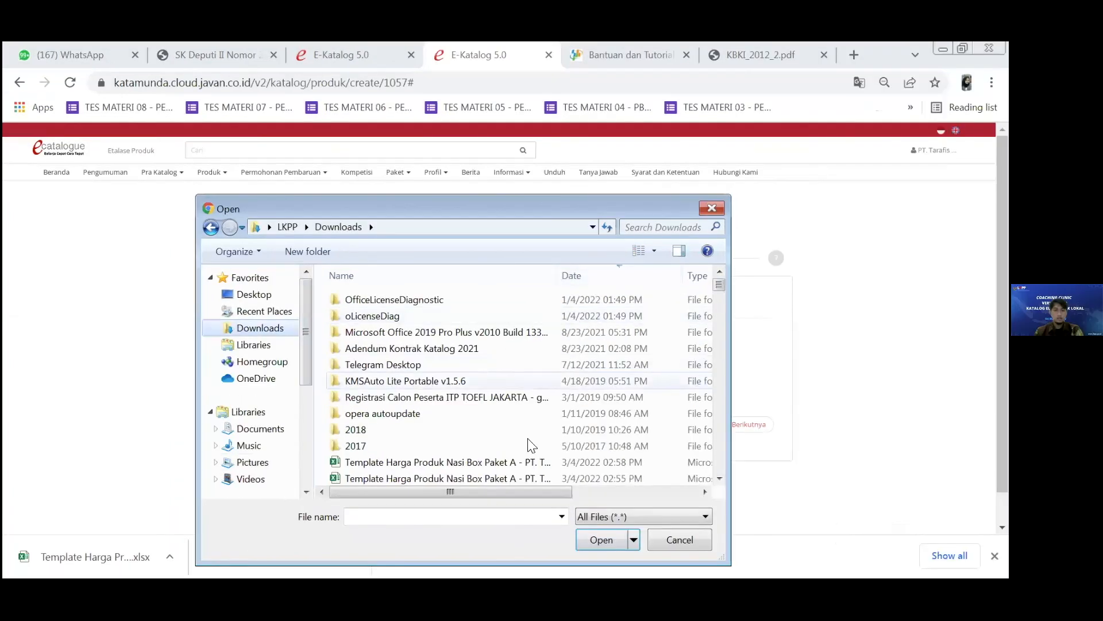
drag(506, 275, 677, 277)
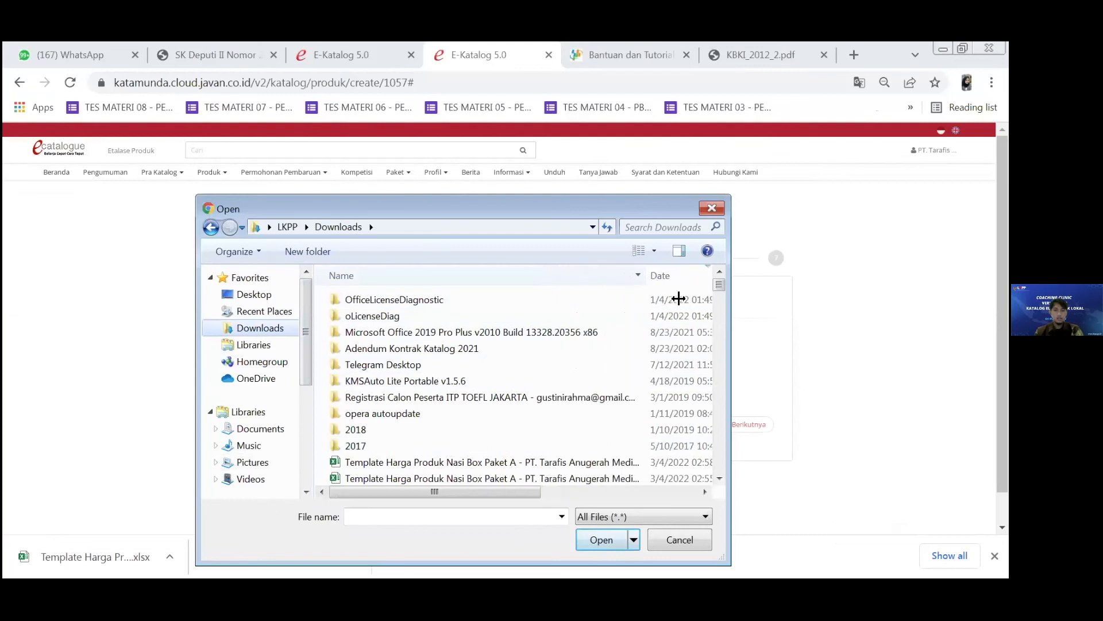
click(587, 465)
double_click(587, 466)
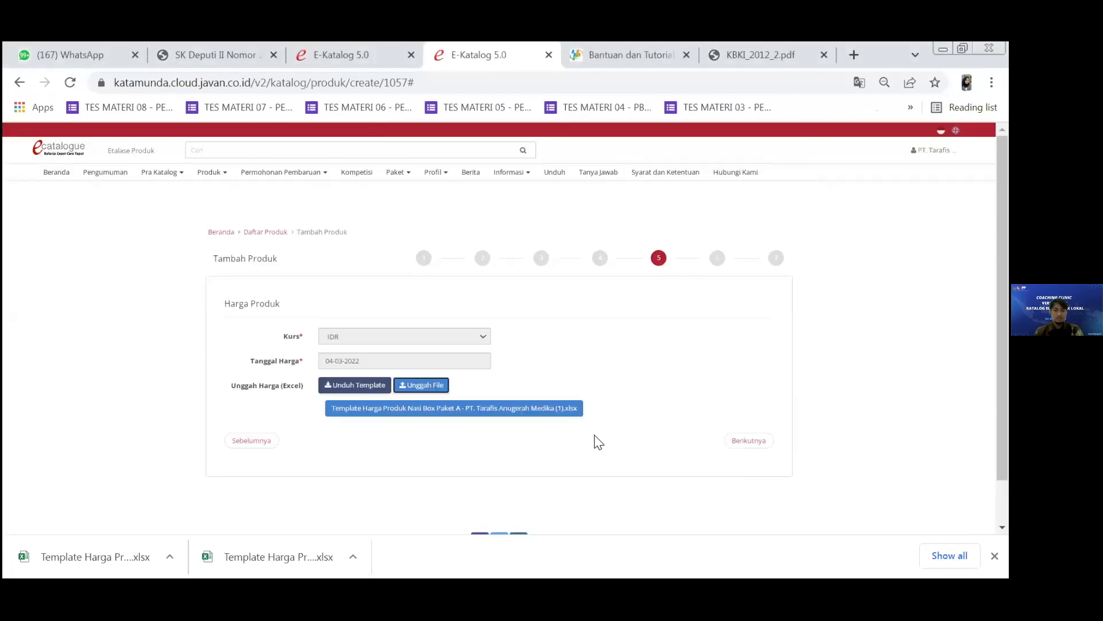
- Open the uploaded price file's Daftar Harga and check the Harga Pemerintah and Harga Retail per area
scroll(651, 418, down, 2)
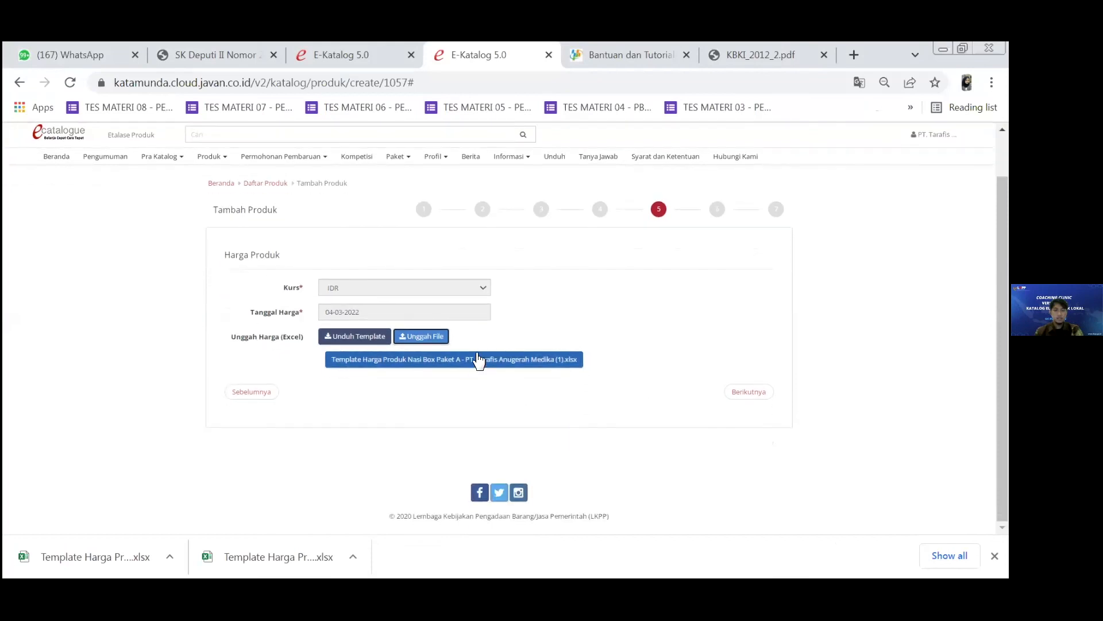
click(478, 359)
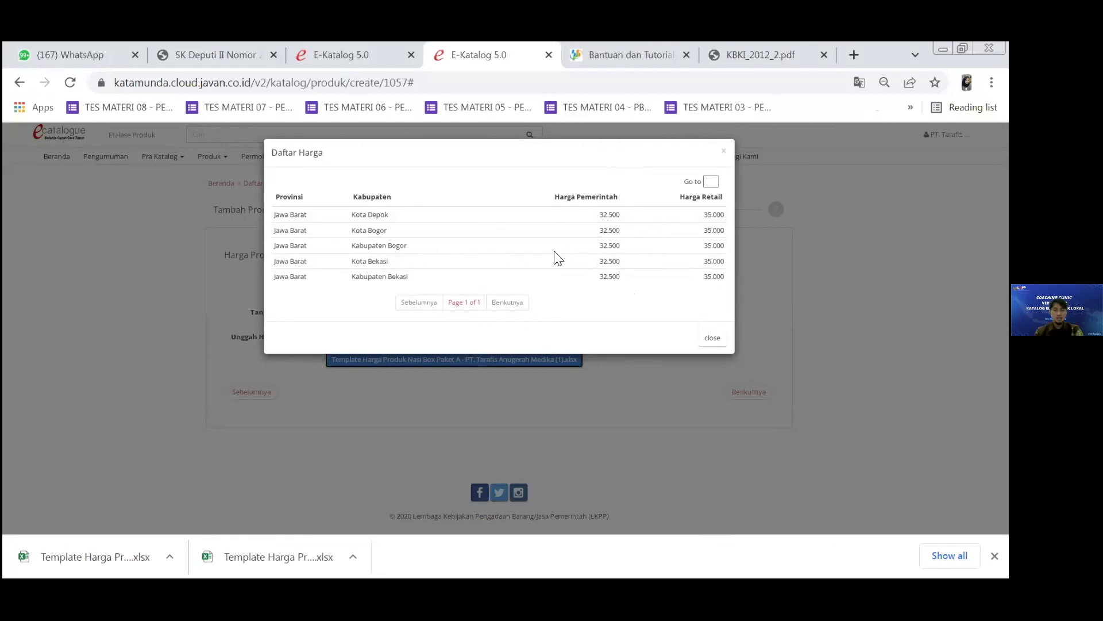
drag(595, 217, 634, 215)
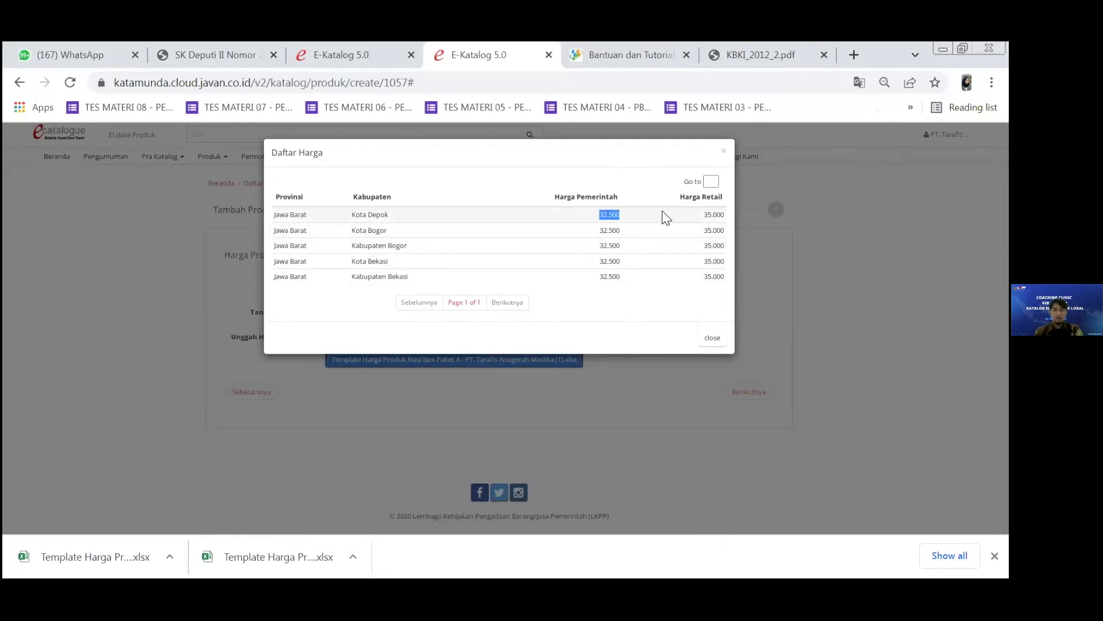
- Check Kota Depok's Harga Retail, close the price list and continue to the supporting price documents
double_click(700, 216)
click(855, 251)
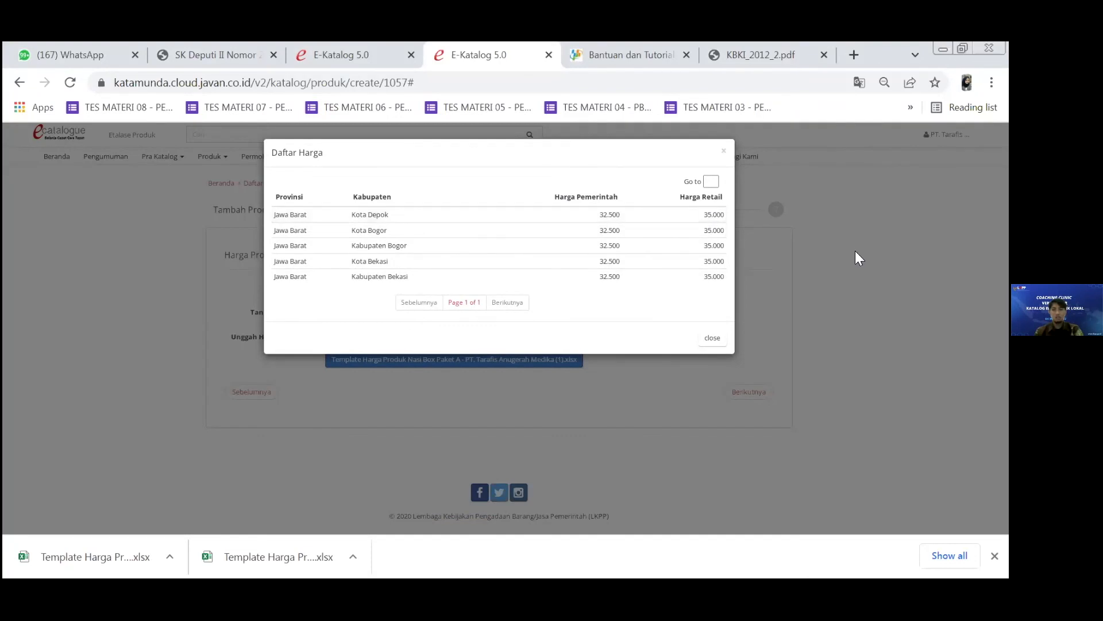
click(724, 153)
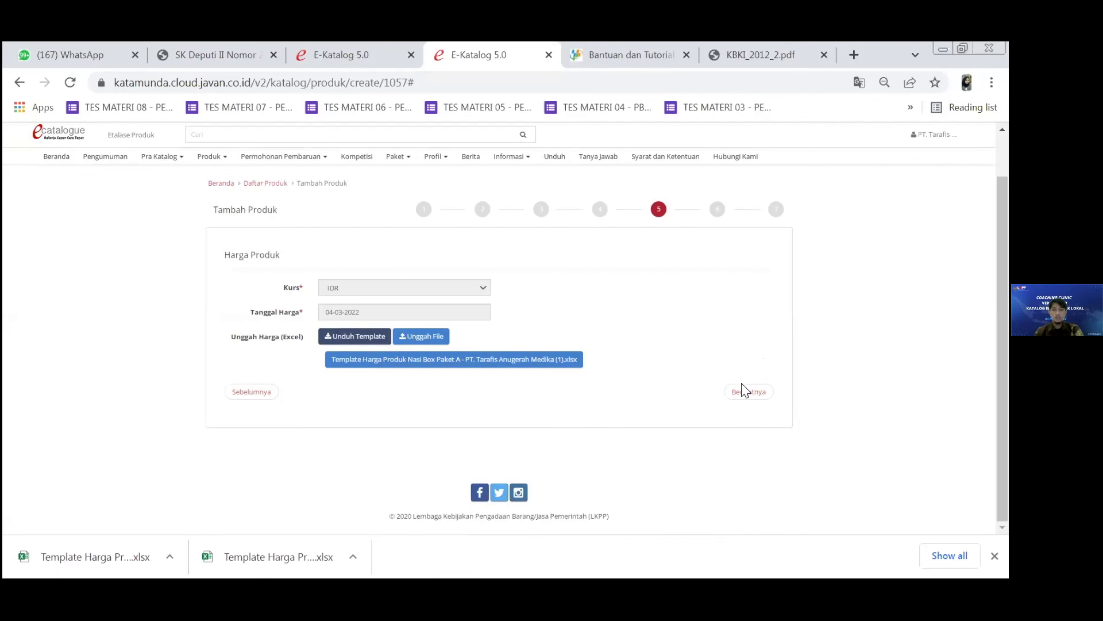
click(723, 378)
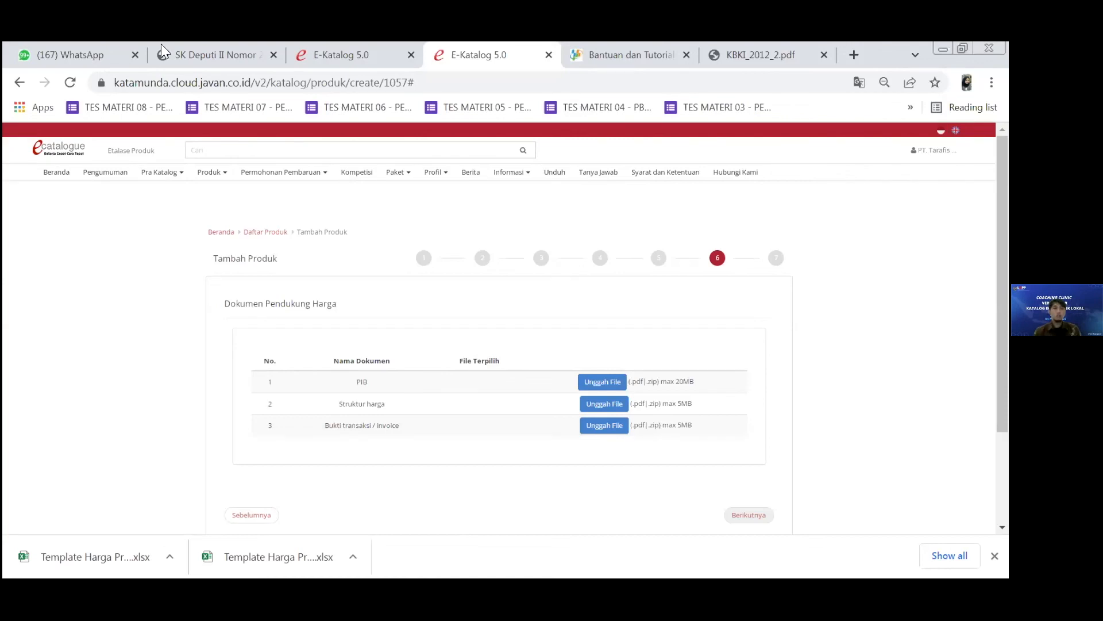
- Examine the product and price validity statement template on page 10 of the SK Deputi II Nomor 21 Tahun 2021-Mamin PDF
click(192, 54)
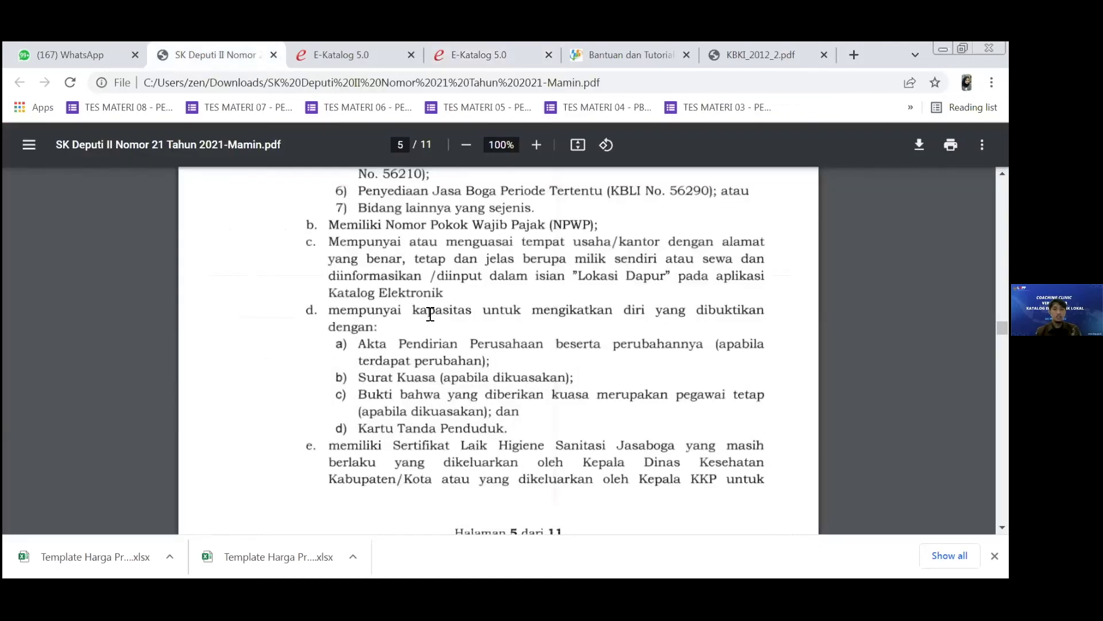
scroll(430, 314, down, 10)
scroll(430, 314, down, 12)
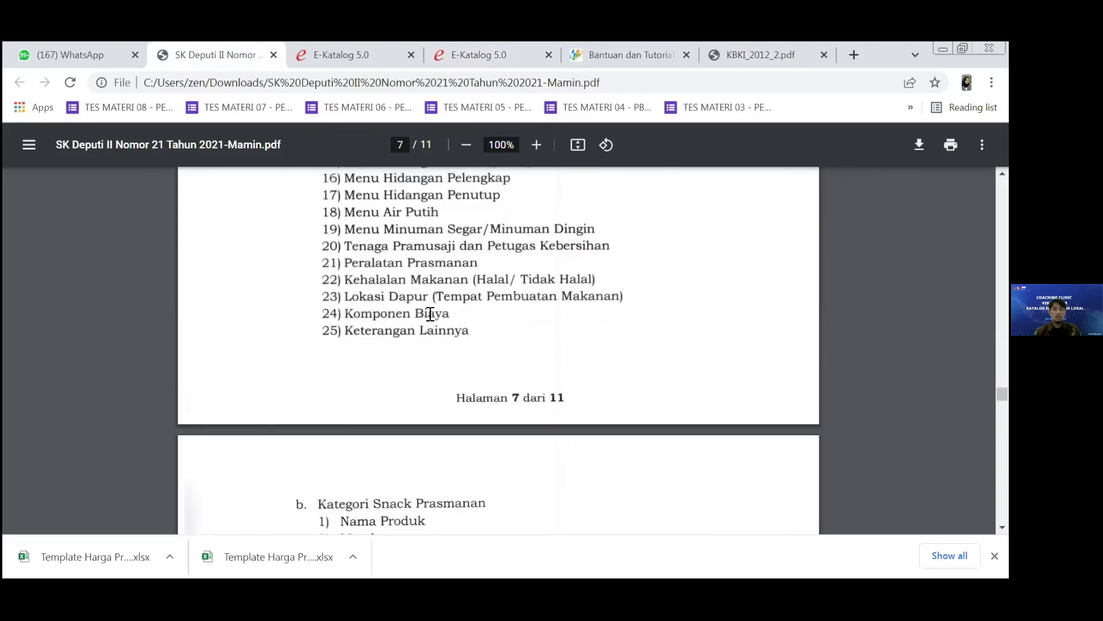
scroll(430, 314, down, 8)
scroll(429, 314, down, 8)
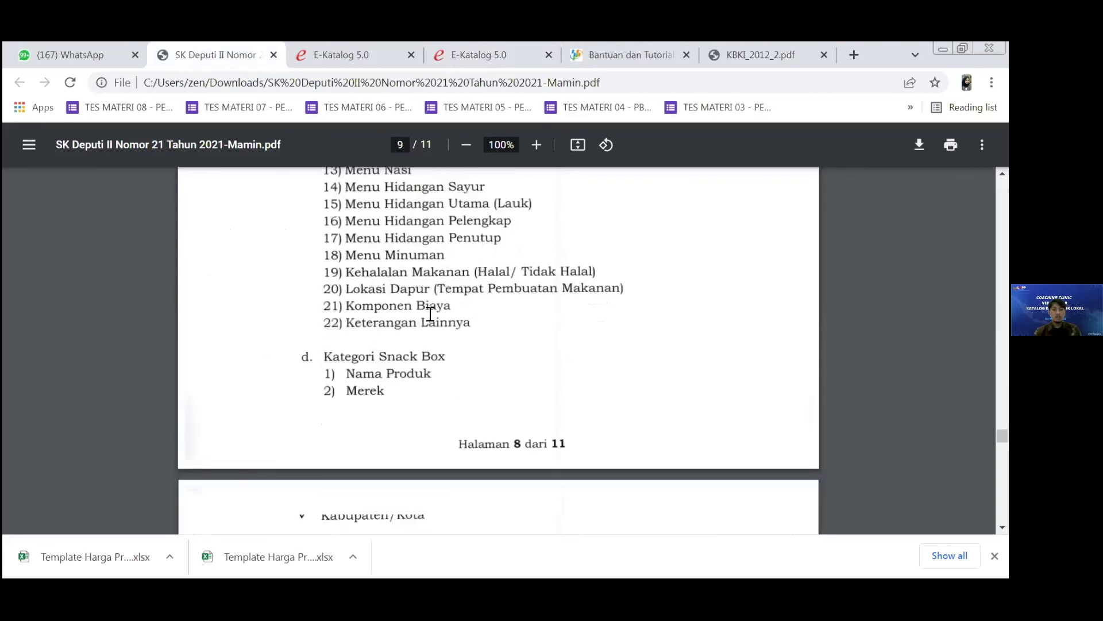
scroll(430, 314, down, 8)
scroll(430, 313, down, 8)
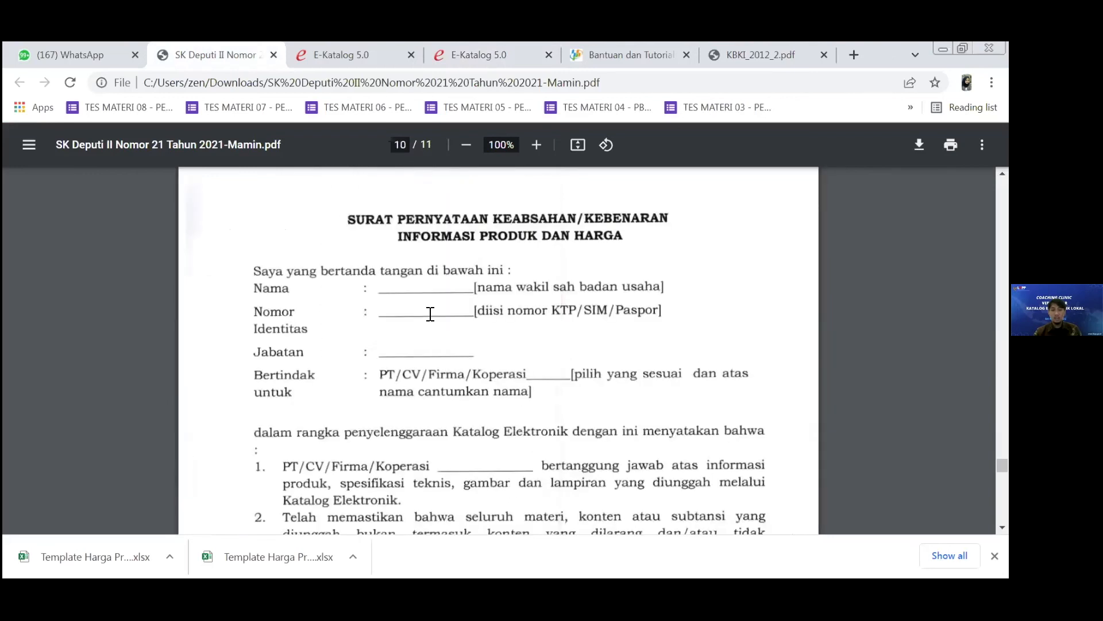
scroll(430, 314, down, 3)
scroll(263, 311, down, 1)
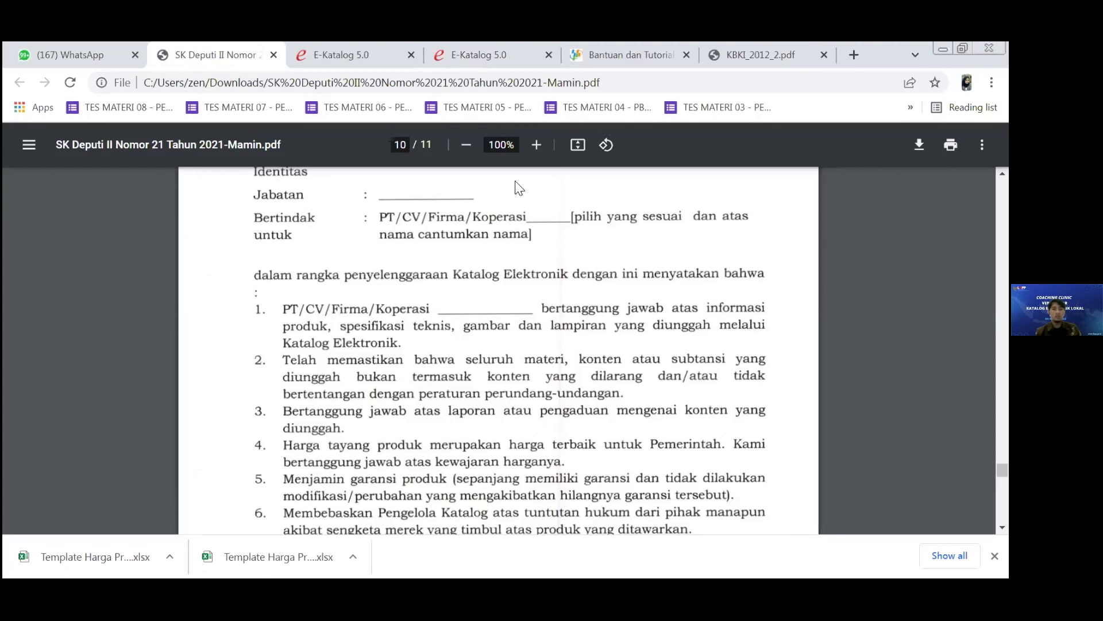
- Return to the product form and continue past Dokumen Pendukung Harga without uploading any file
click(493, 57)
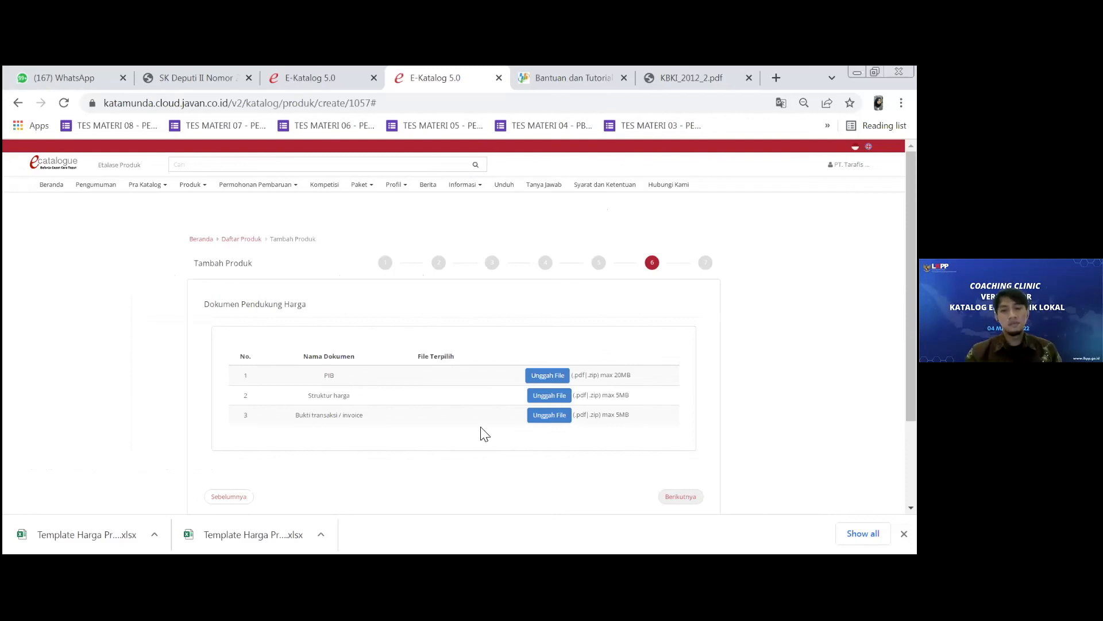
scroll(722, 394, down, 2)
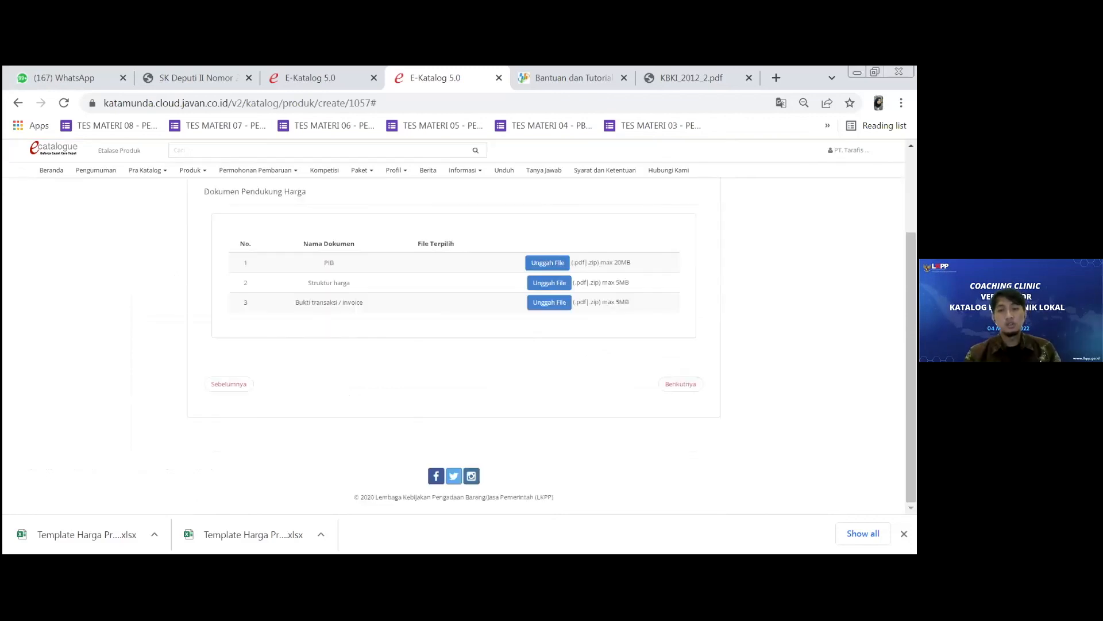
scroll(701, 431, up, 1)
click(679, 459)
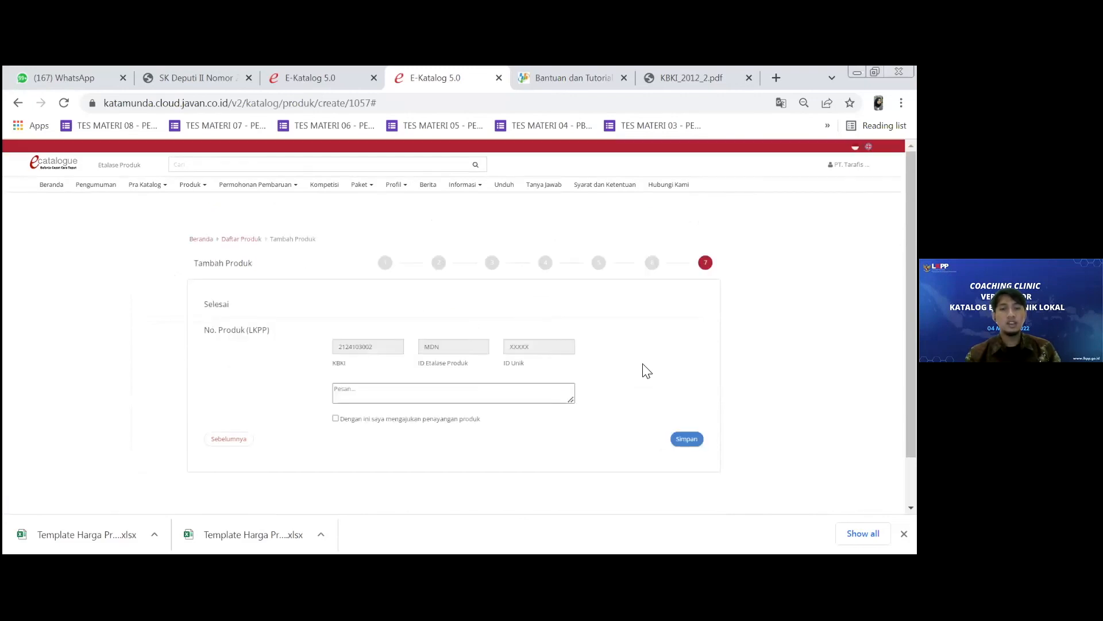
- Enter the message "mohon segera diproses" on the product form's final Selesai page
click(469, 395)
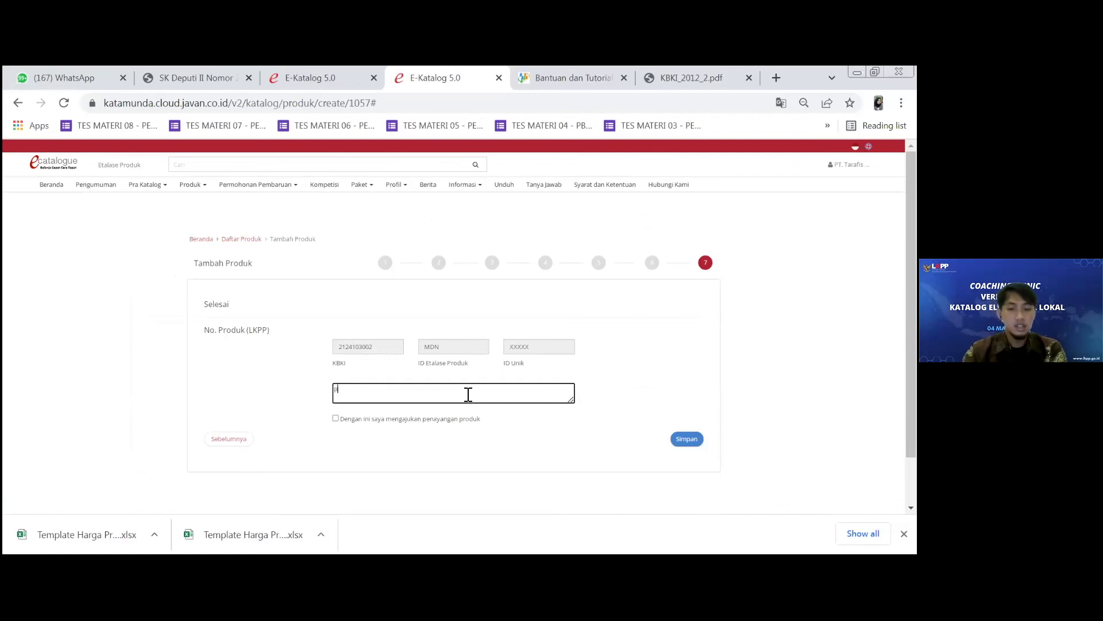
text(mohonm)
key(BackSpace)
text(segera dipl)
key(BackSpace)
text(roses)
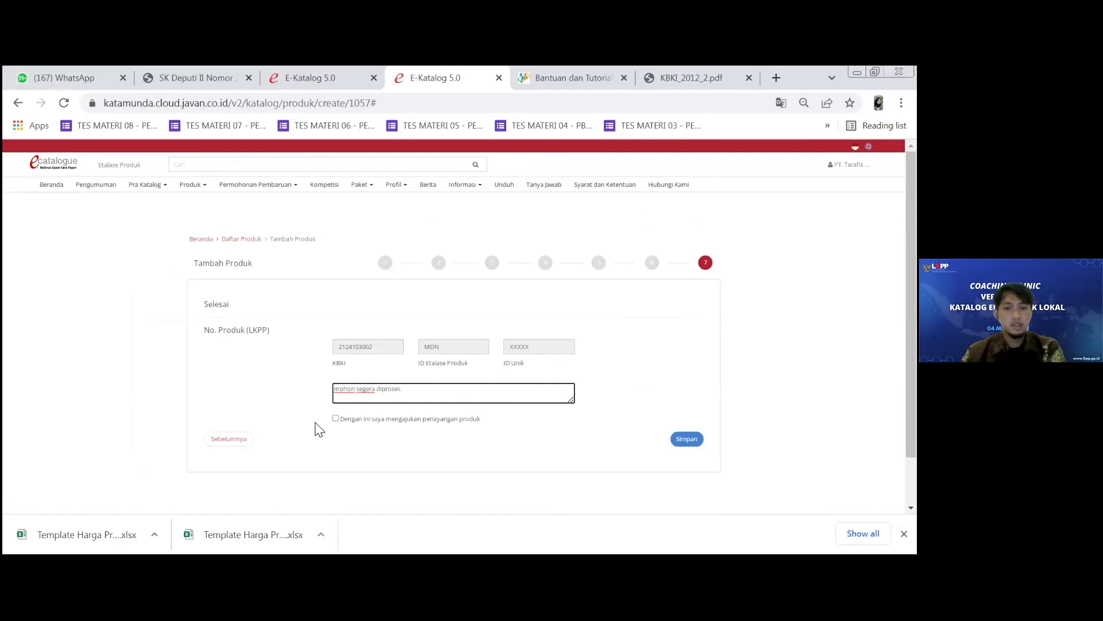
- Accept the product display declaration, save the product, and send the offer's product list with confirmation
click(335, 418)
click(676, 440)
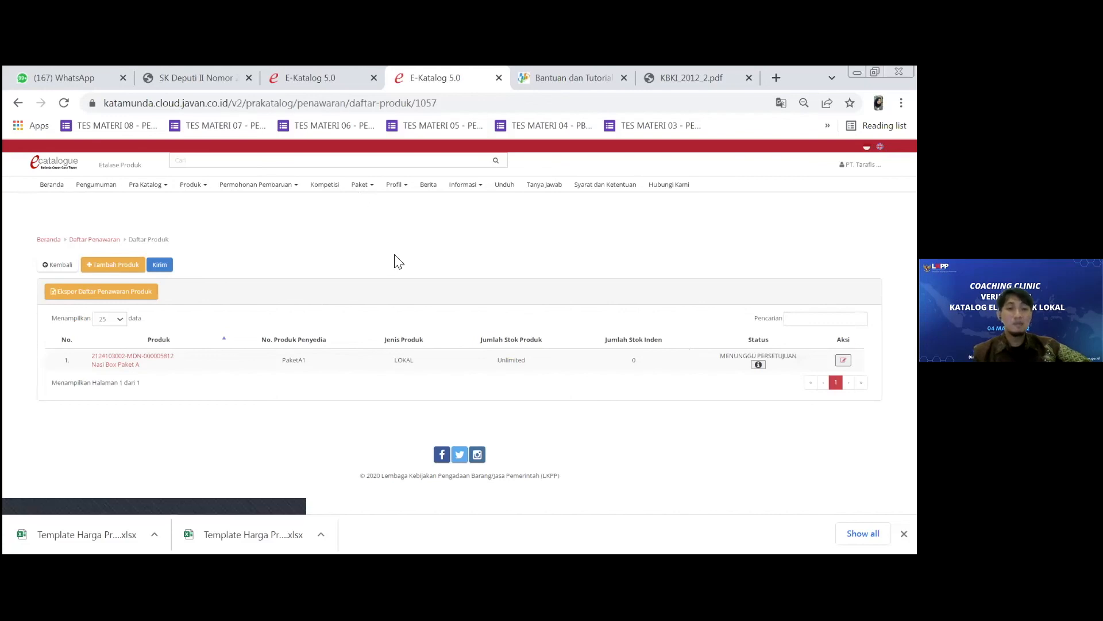
click(166, 267)
click(584, 207)
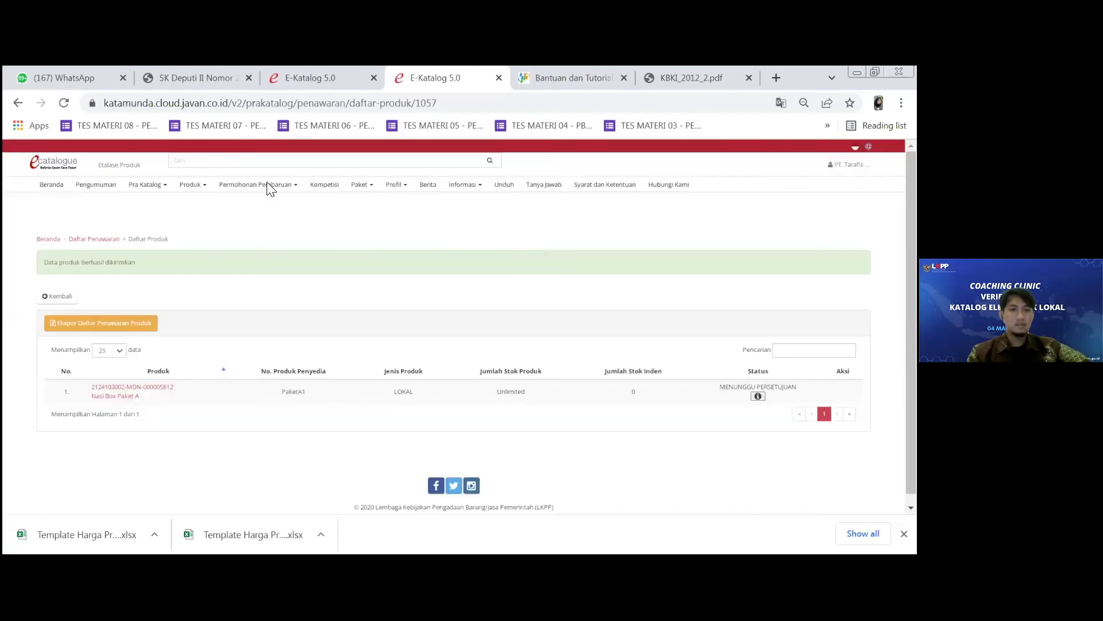
- Go back to Daftar Penawaran, reload it and check the status of Pencantuman Makan Minum Provinsi Jawa Barat
click(18, 102)
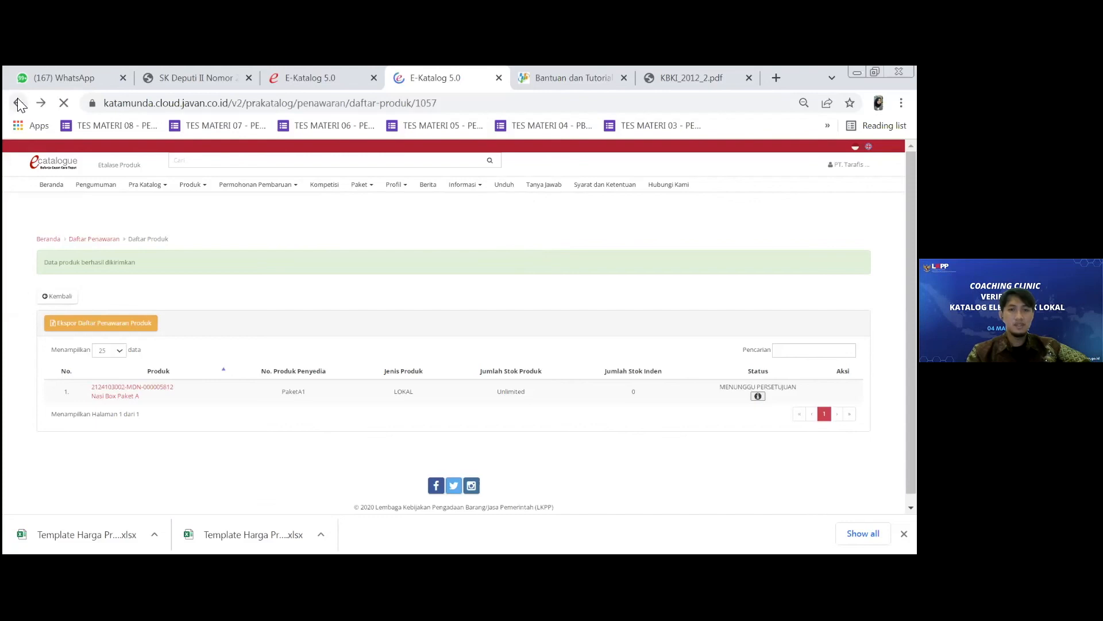
click(19, 102)
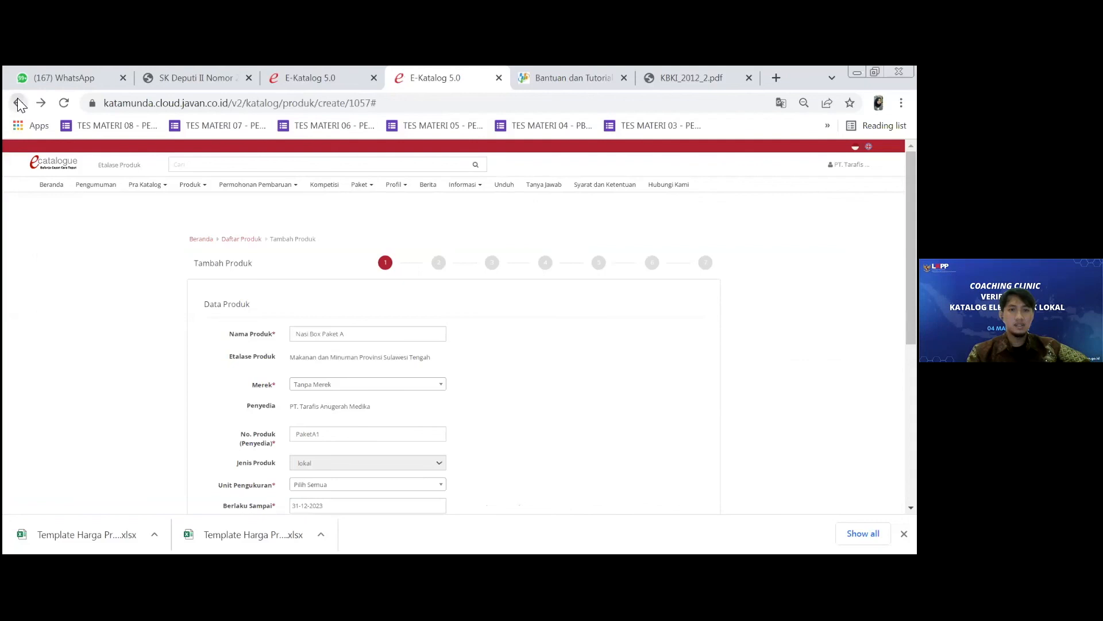
click(18, 102)
click(18, 102)
click(64, 104)
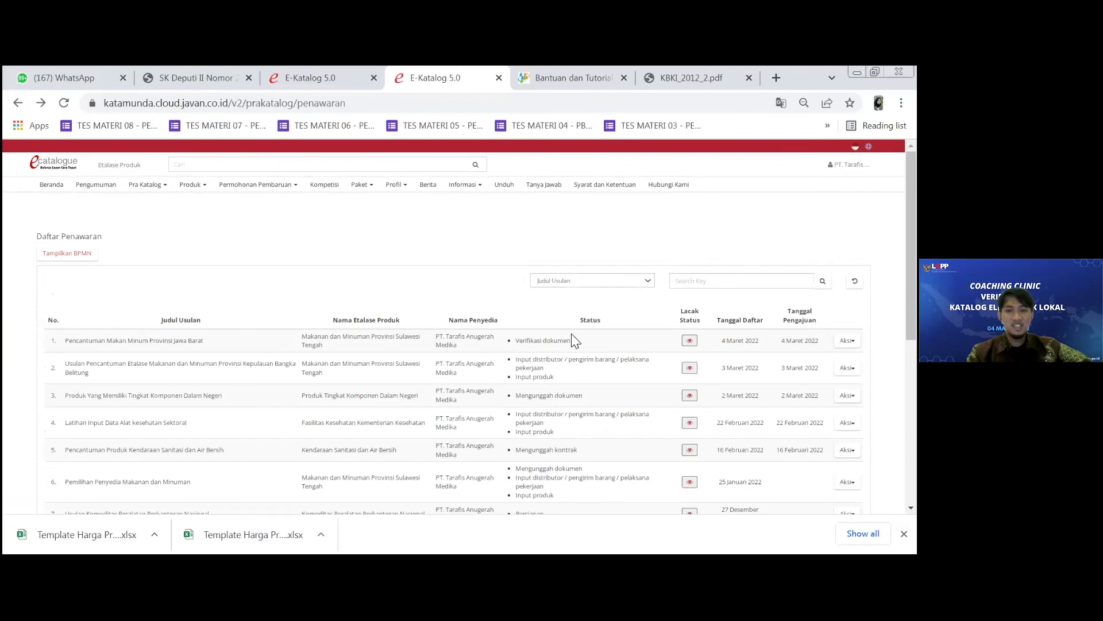
triple_click(574, 340)
click(526, 341)
triple_click(563, 340)
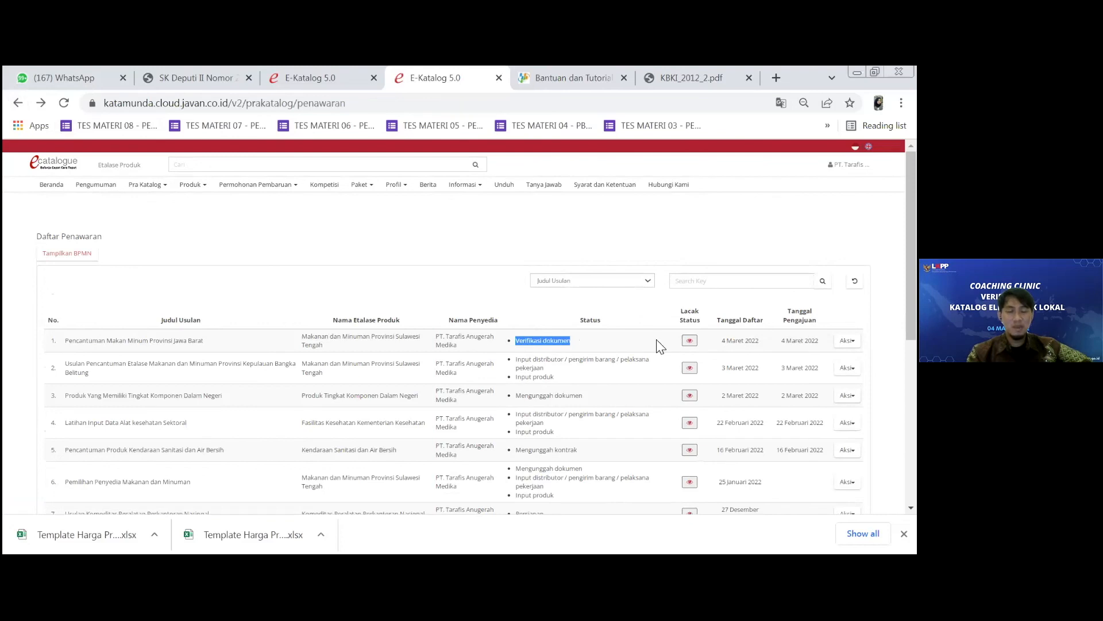